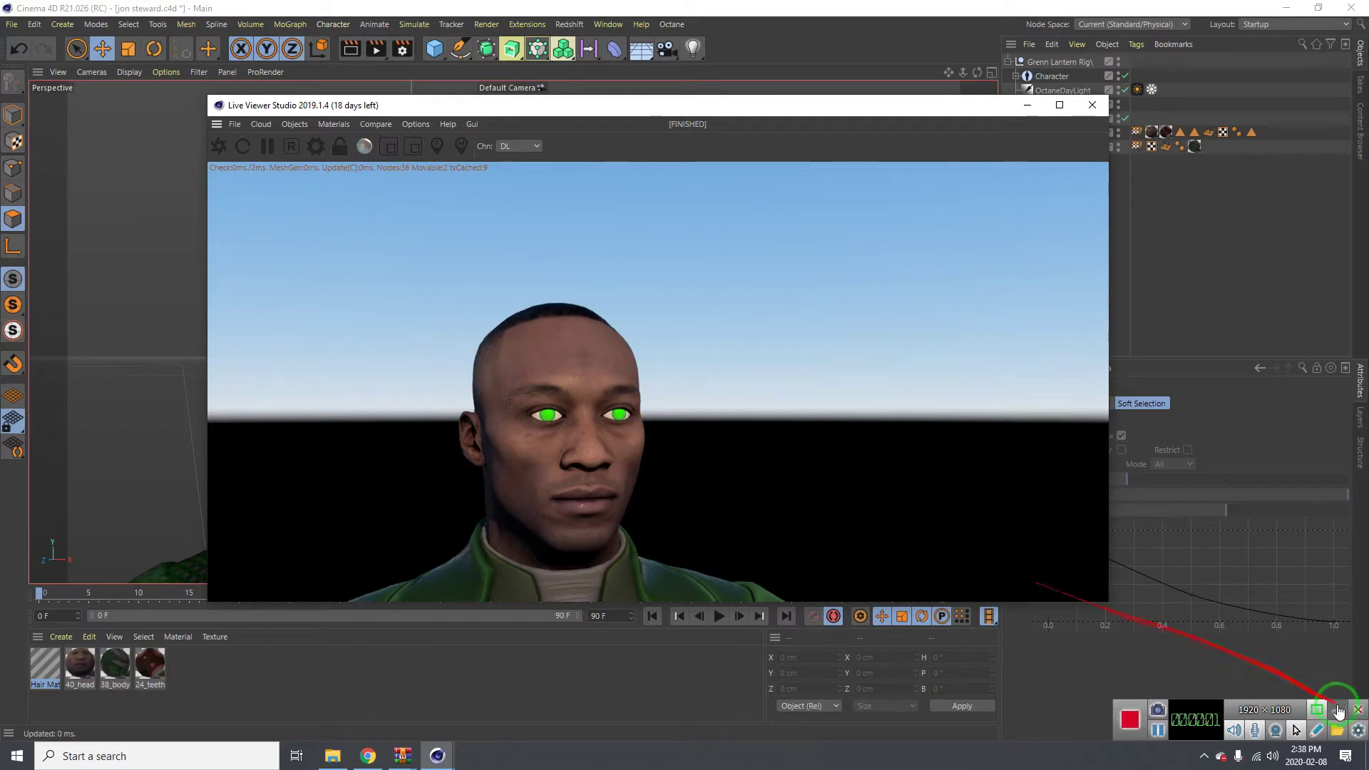
Step: Orbit the Octane live render to a front view of the character and move the Live Viewer right
{"action": "left_click", "coordinate": [1337, 711]}
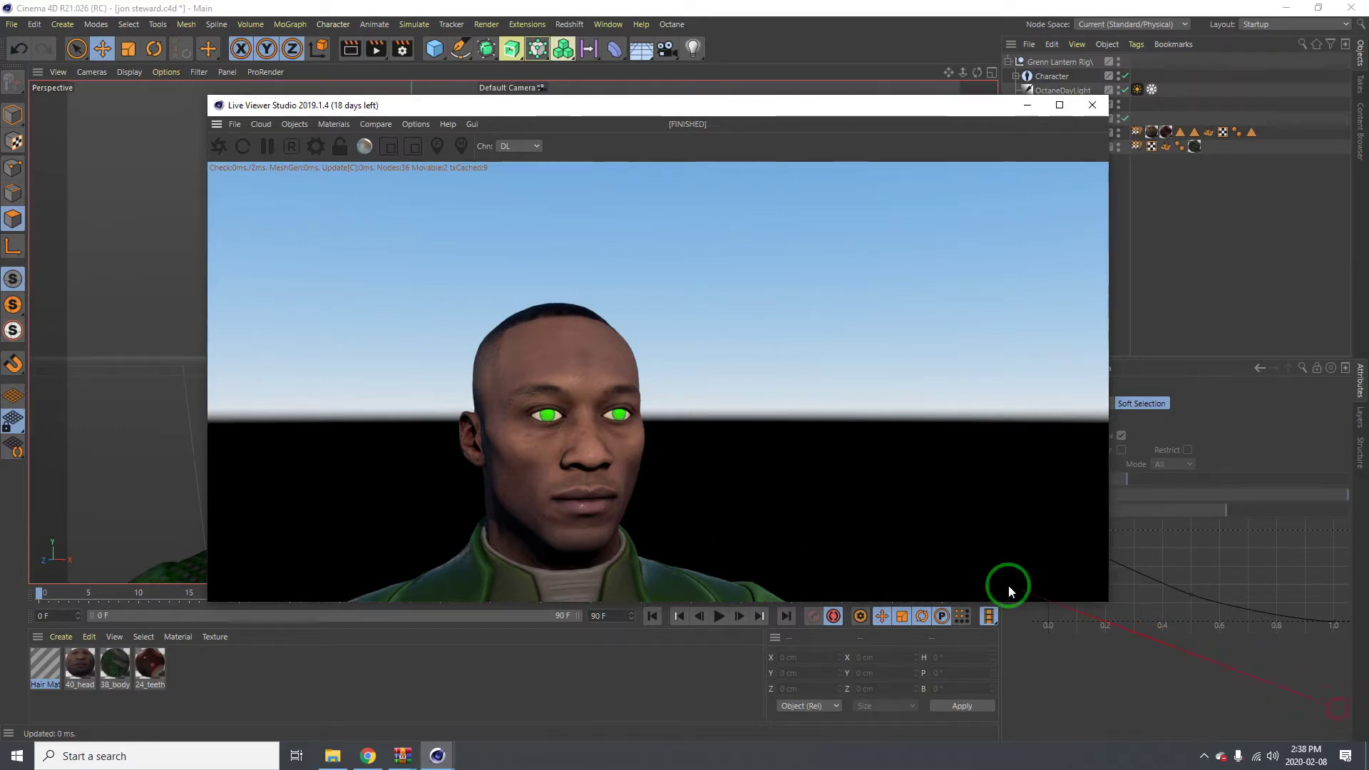
{"action": "left_click_drag", "start_coordinate": [578, 412], "coordinate": [553, 425]}
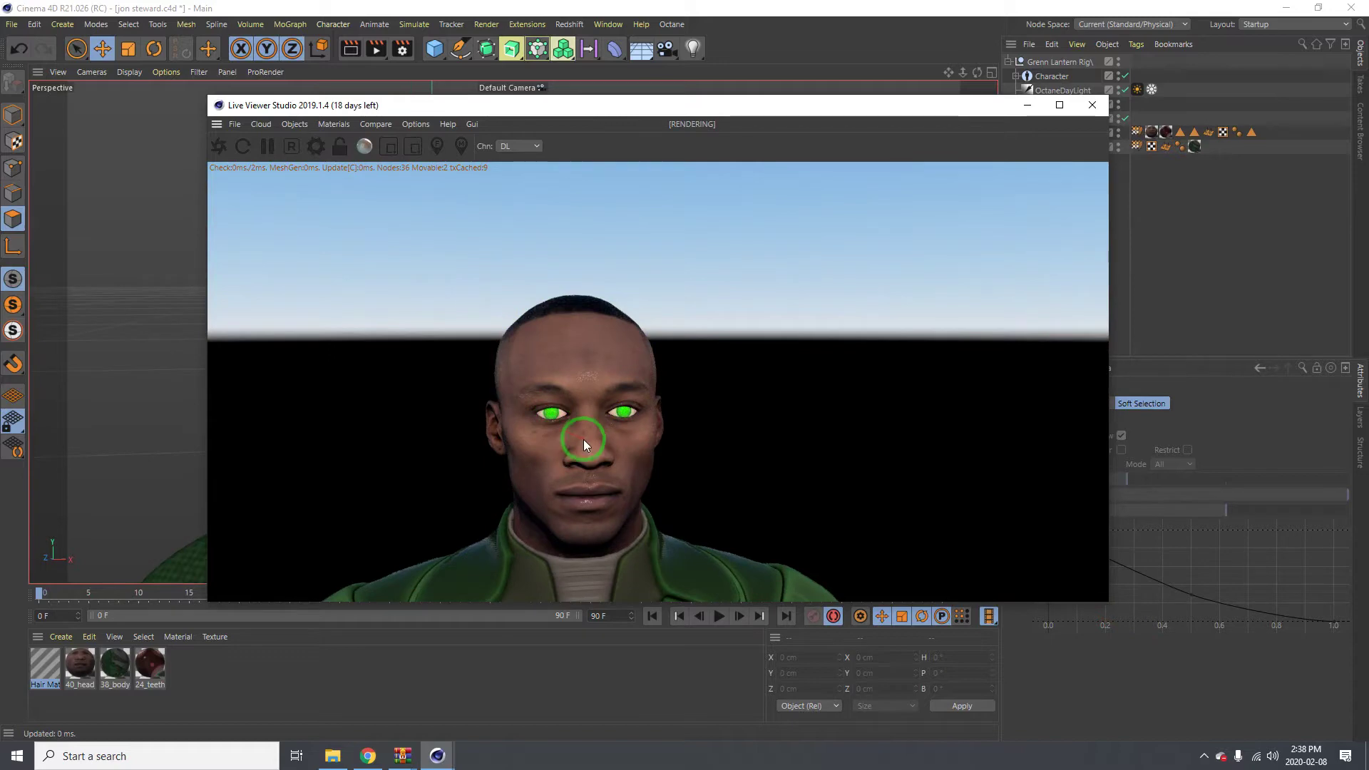
{"action": "middle_click_drag", "start_coordinate": [583, 439], "coordinate": [585, 368]}
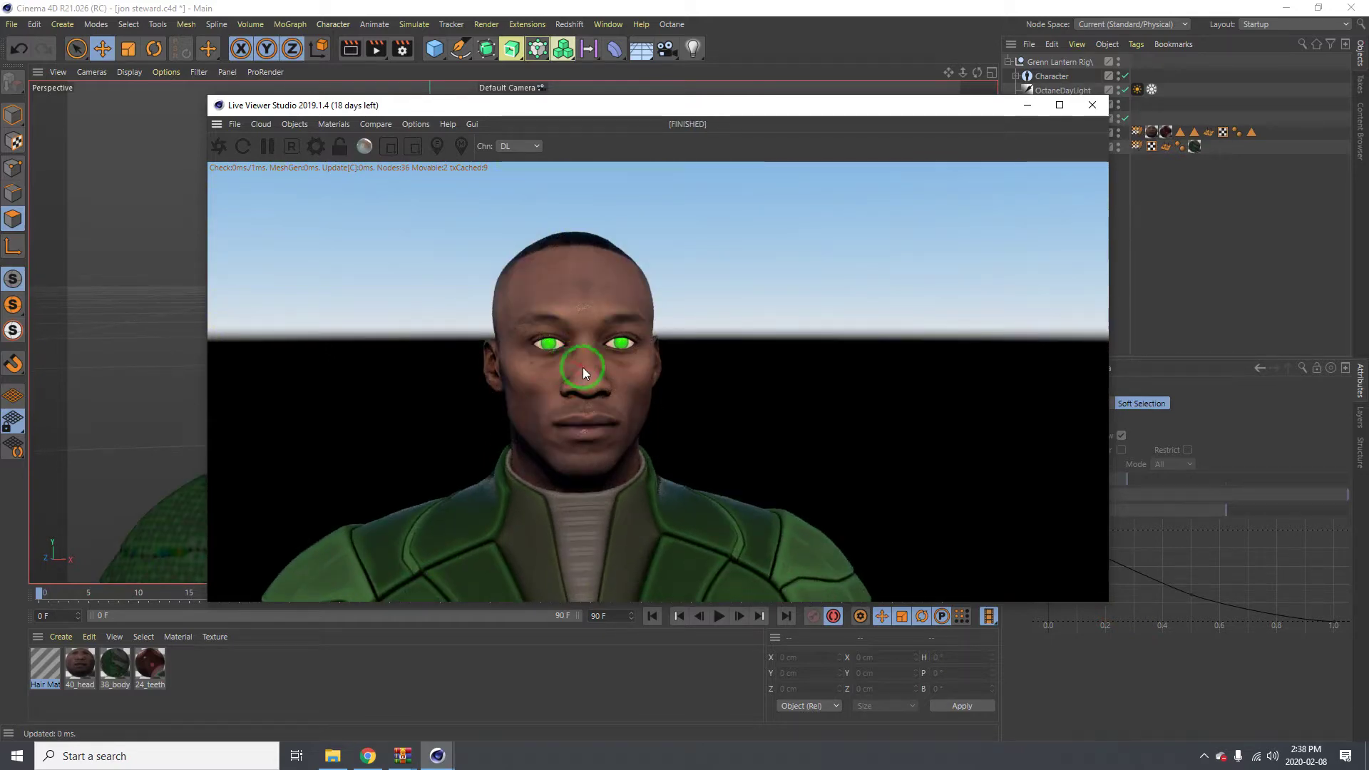
{"action": "left_click_drag", "start_coordinate": [638, 104], "coordinate": [881, 134]}
{"action": "scroll", "coordinate": [289, 284], "scroll_direction": "down", "scroll_amount": 6}
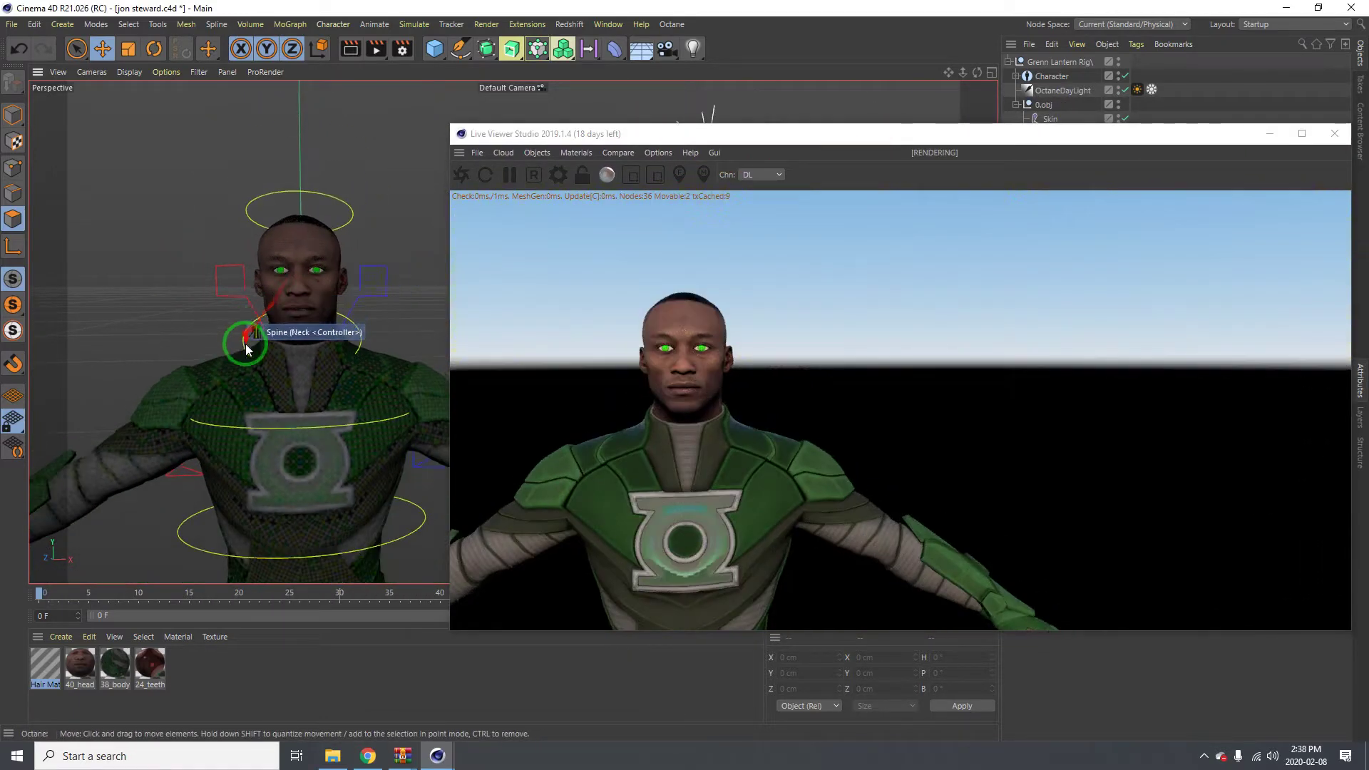
{"action": "scroll", "coordinate": [285, 271], "scroll_direction": "down", "scroll_amount": 5}
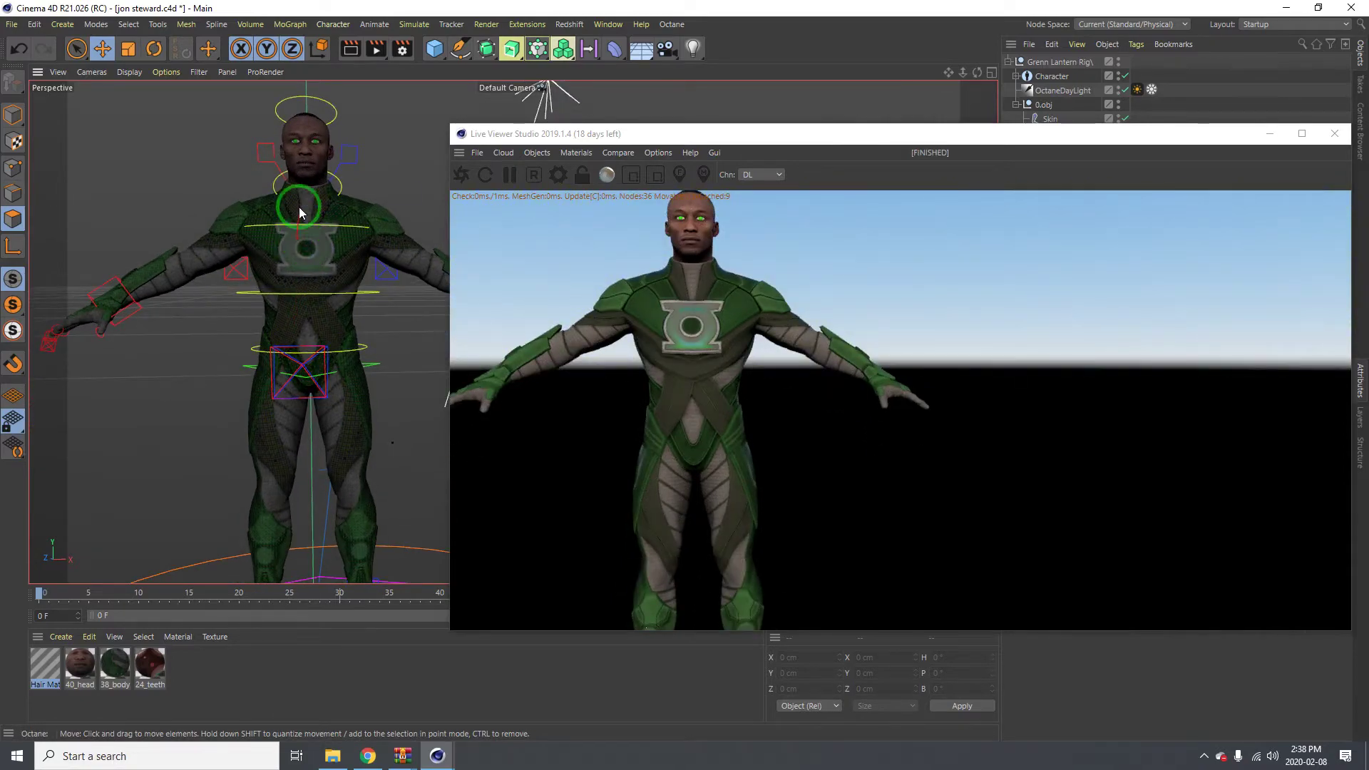
{"action": "scroll", "coordinate": [299, 209], "scroll_direction": "up", "scroll_amount": 10}
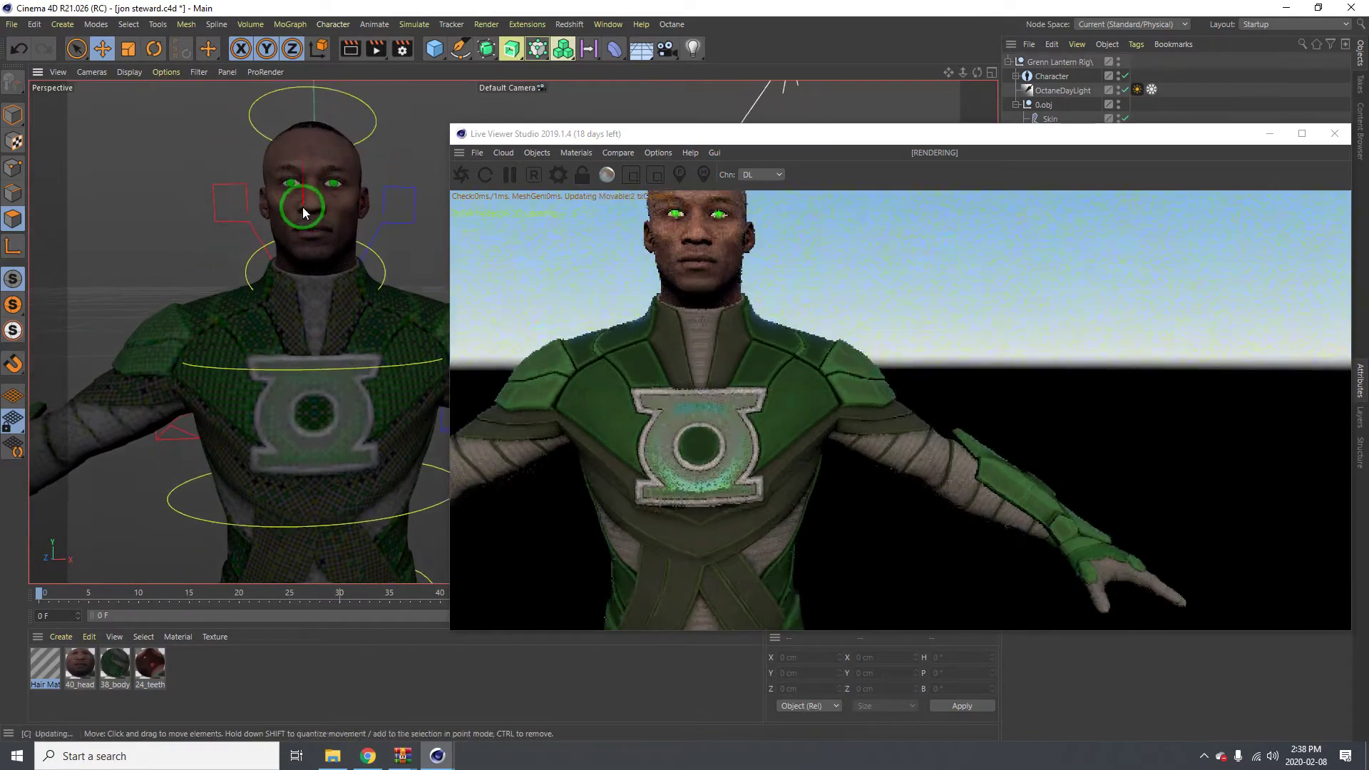
{"action": "scroll", "coordinate": [305, 185], "scroll_direction": "up", "scroll_amount": 5}
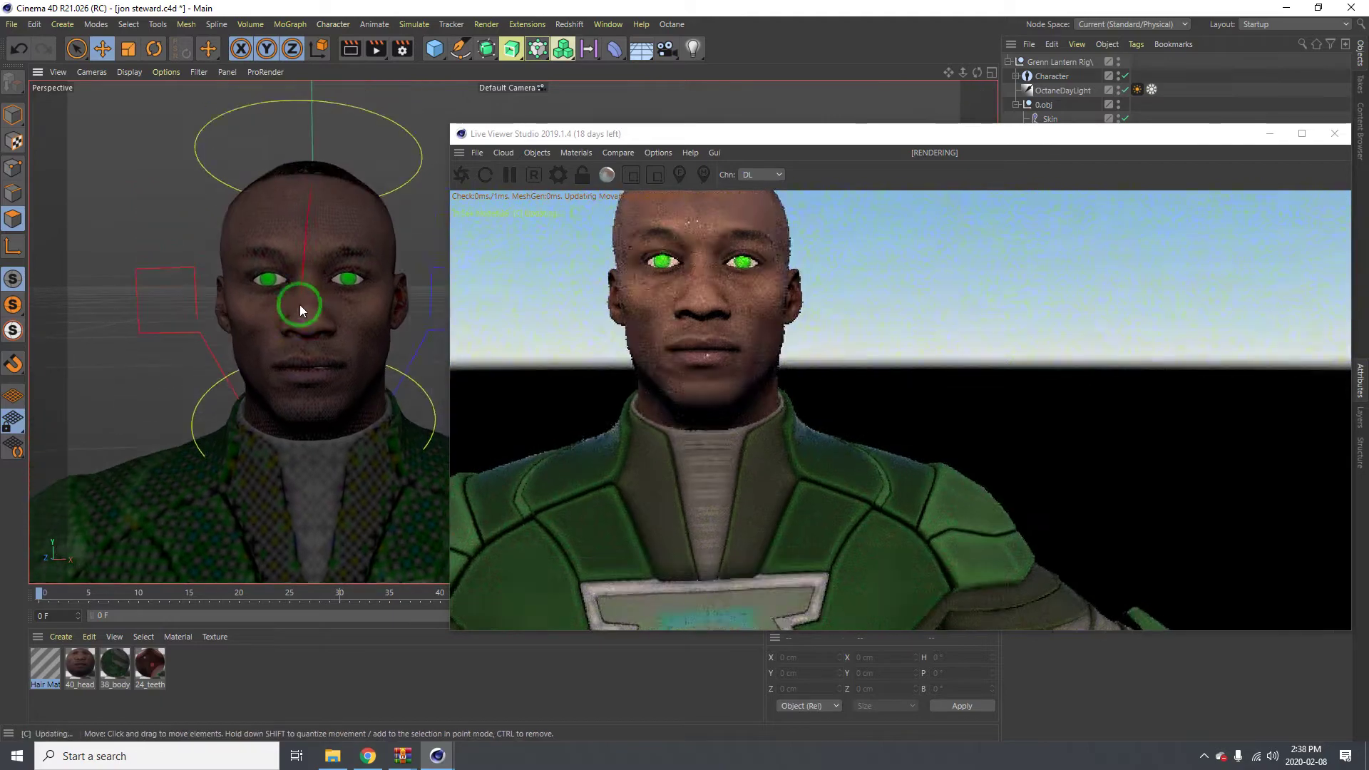
{"action": "scroll", "coordinate": [305, 207], "scroll_direction": "up", "scroll_amount": 5}
{"action": "left_click_drag", "start_coordinate": [308, 327], "coordinate": [733, 292]}
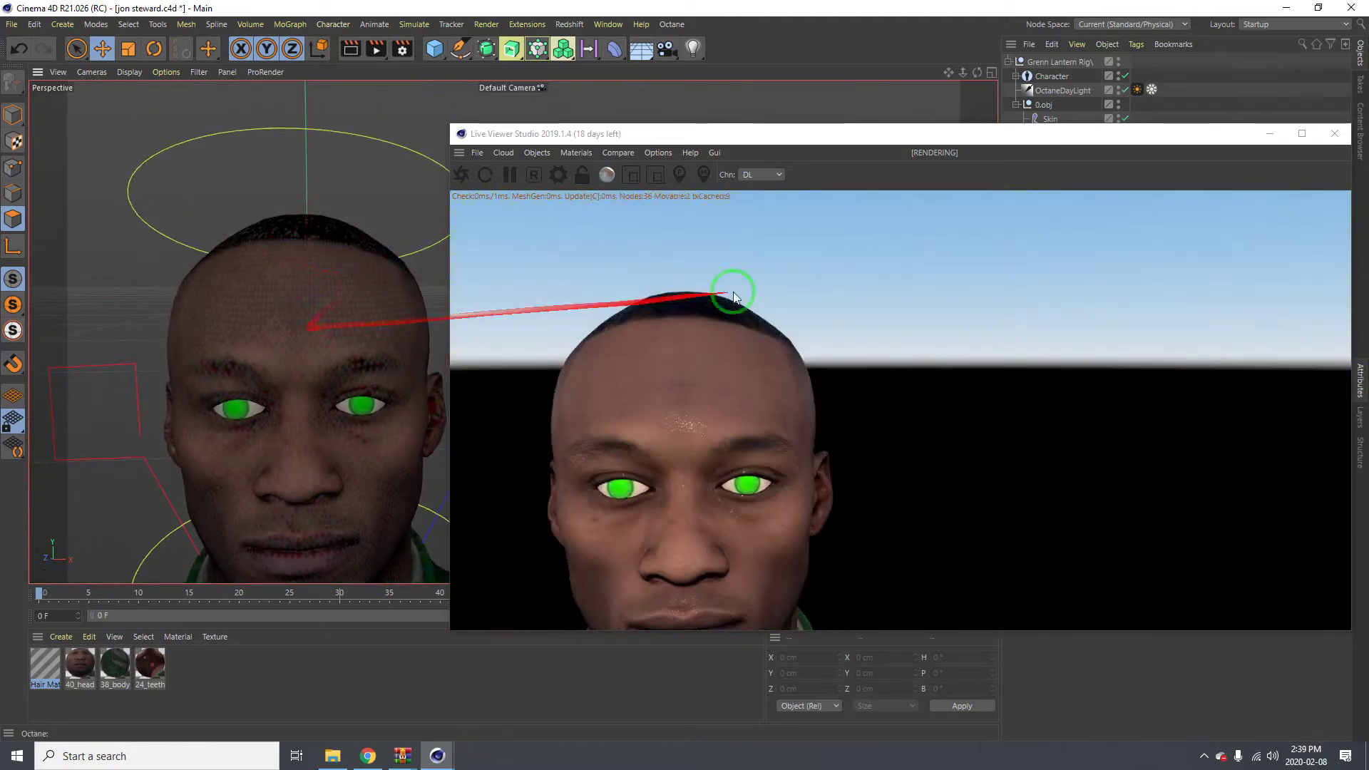
{"action": "mouse_move", "coordinate": [877, 140]}
{"action": "left_mouse_down"}
{"action": "mouse_move", "coordinate": [205, 306]}
{"action": "mouse_move", "coordinate": [327, 305]}
{"action": "mouse_move", "coordinate": [184, 314]}
{"action": "mouse_move", "coordinate": [320, 312]}
{"action": "mouse_move", "coordinate": [378, 298]}
{"action": "mouse_move", "coordinate": [382, 261]}
{"action": "mouse_move", "coordinate": [344, 291]}
{"action": "mouse_move", "coordinate": [748, 208]}
{"action": "left_mouse_up"}
{"action": "mouse_move", "coordinate": [849, 138]}
{"action": "left_mouse_down"}
{"action": "mouse_move", "coordinate": [626, 138]}
{"action": "mouse_move", "coordinate": [592, 116]}
{"action": "left_mouse_up"}
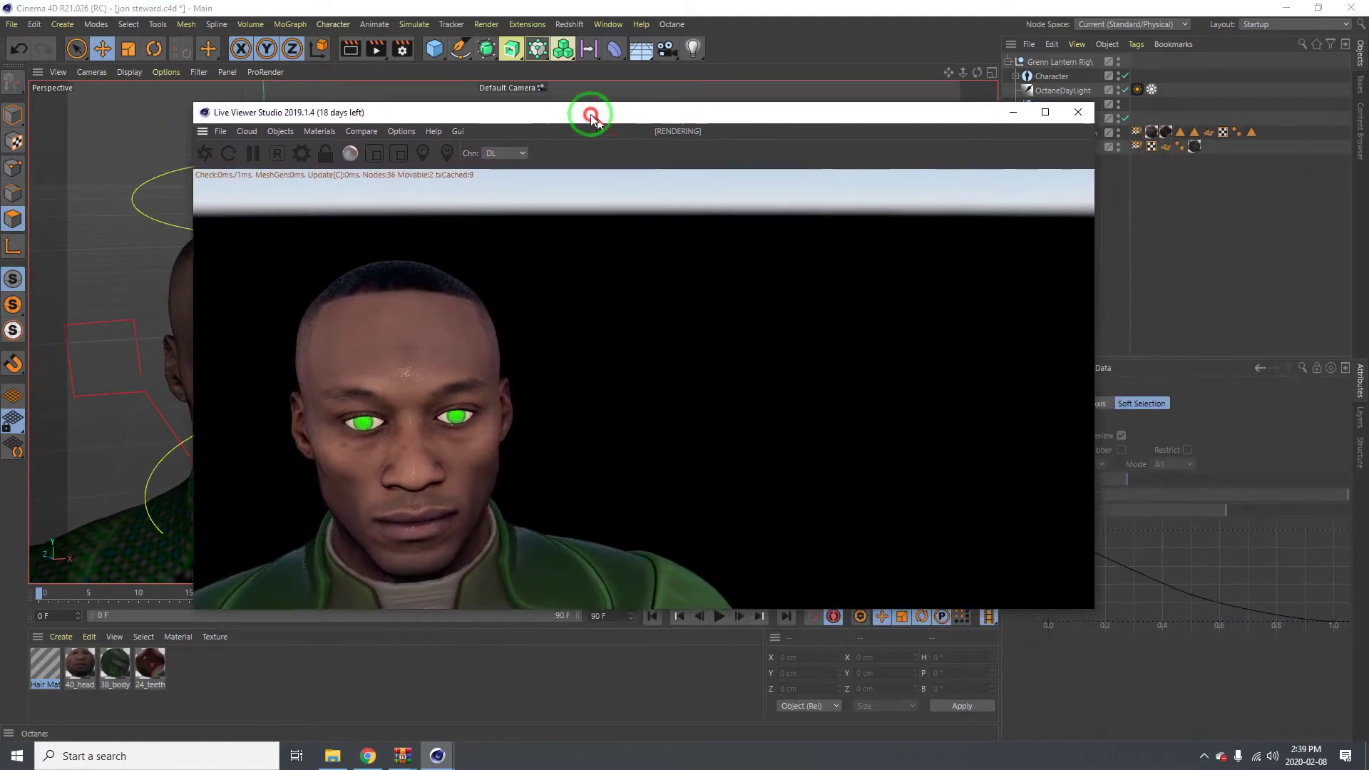
{"action": "mouse_move", "coordinate": [758, 114]}
{"action": "left_mouse_down"}
{"action": "mouse_move", "coordinate": [691, 109]}
{"action": "mouse_move", "coordinate": [1076, 208]}
{"action": "mouse_move", "coordinate": [1199, 185]}
{"action": "left_mouse_up"}
Step: Restore the saved scalp polygon selection on Head and Teeth, then orbit around the head to check it
{"action": "double_click", "coordinate": [1252, 132]}
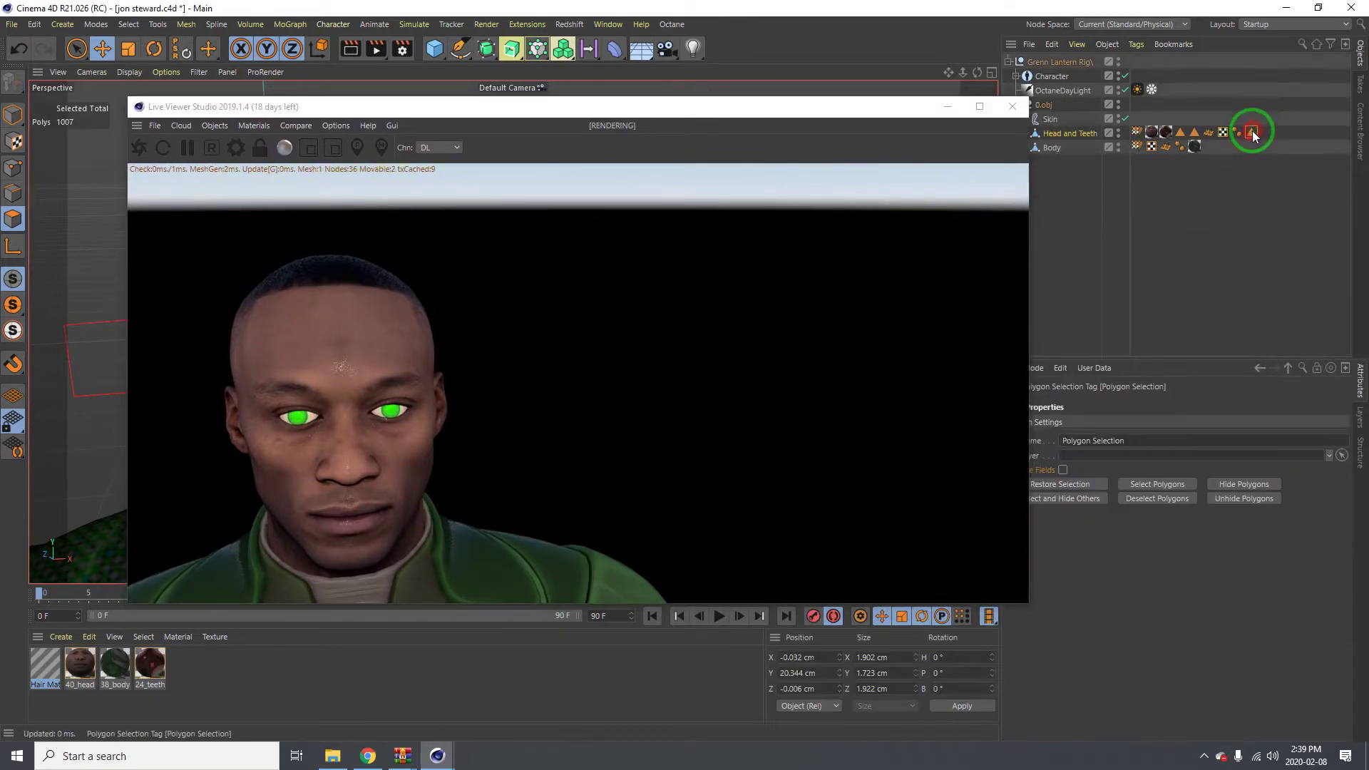
{"action": "left_click_drag", "start_coordinate": [613, 110], "coordinate": [1035, 145]}
{"action": "scroll", "coordinate": [331, 288], "scroll_direction": "up", "scroll_amount": 5}
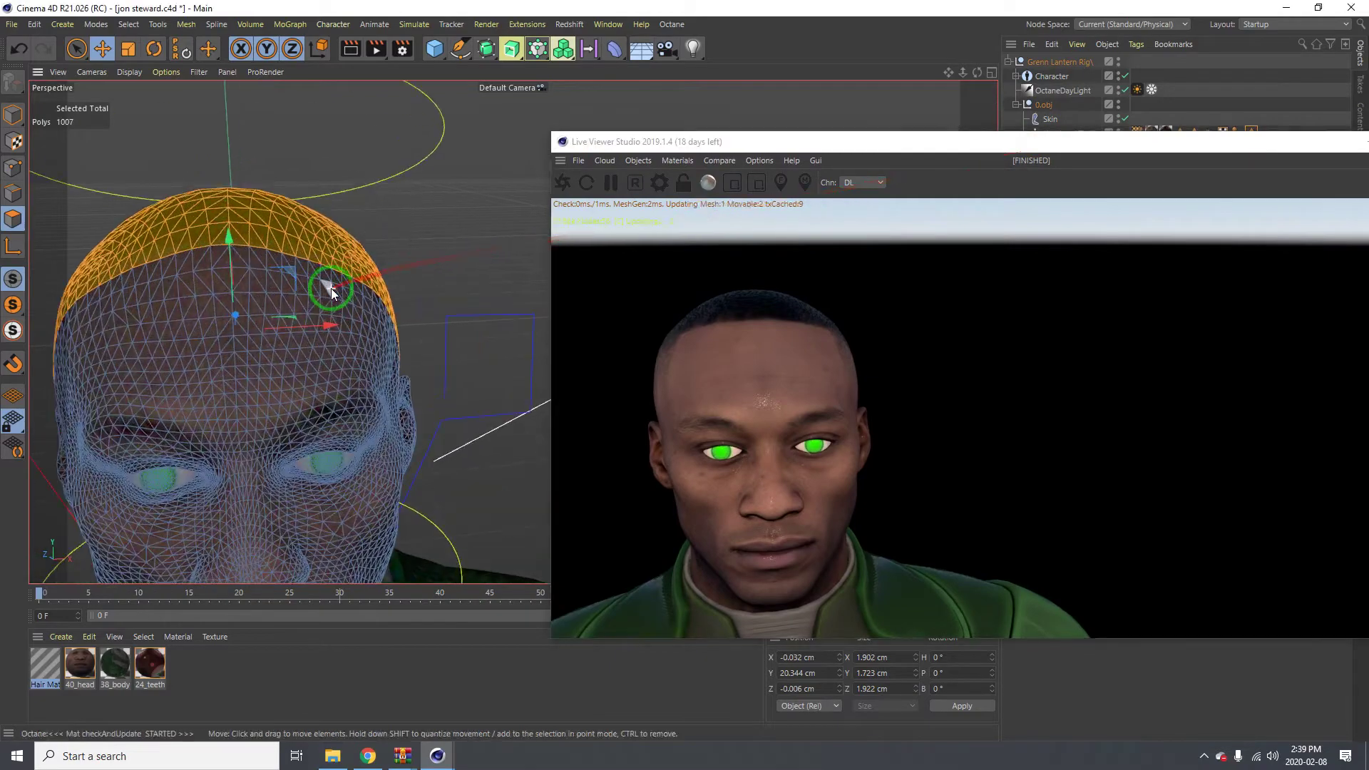
{"action": "left_click_drag", "start_coordinate": [331, 288], "coordinate": [134, 318], "text": "alt"}
{"action": "scroll", "coordinate": [396, 330], "scroll_direction": "down", "scroll_amount": 3}
{"action": "middle_click_drag", "start_coordinate": [397, 330], "coordinate": [264, 321], "text": "alt"}
{"action": "left_click_drag", "start_coordinate": [337, 302], "coordinate": [297, 331], "text": "alt"}
Step: Add Hair to the selected scalp polygons through the Shift+C command search
{"action": "key", "text": "shift+c"}
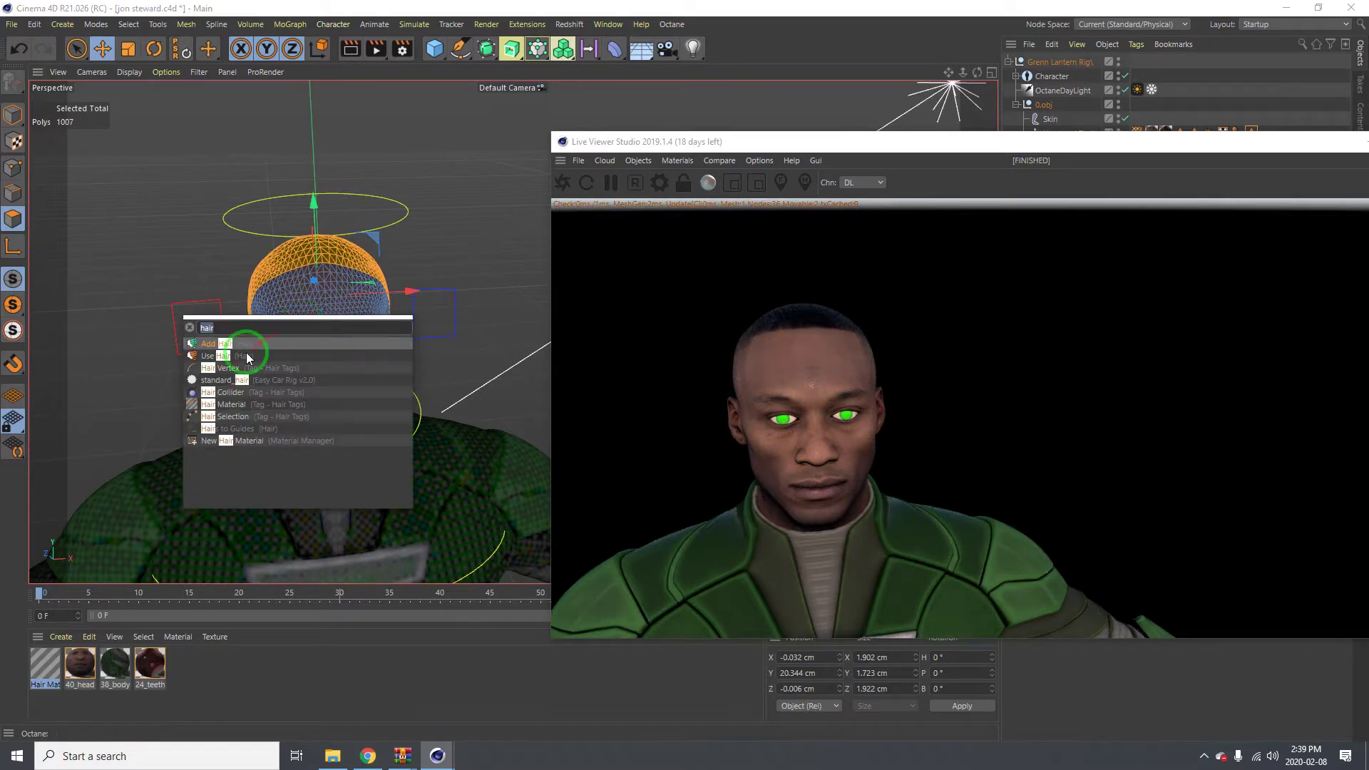
{"action": "left_click", "coordinate": [215, 345]}
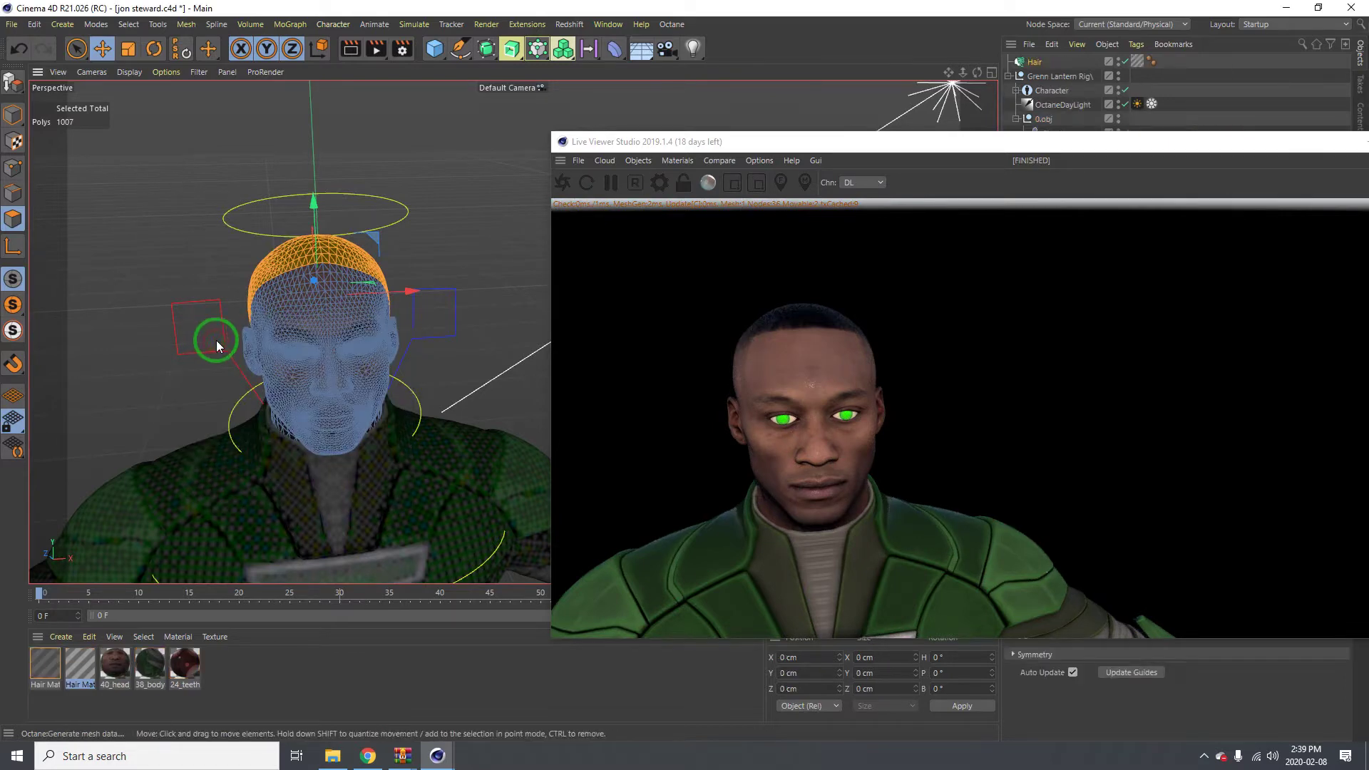
{"action": "left_click", "coordinate": [948, 143]}
Step: Move the render window lower left, reframe the figure, and select the new Hair object
{"action": "left_click_drag", "start_coordinate": [948, 145], "coordinate": [635, 133]}
{"action": "left_click_drag", "start_coordinate": [854, 138], "coordinate": [826, 241]}
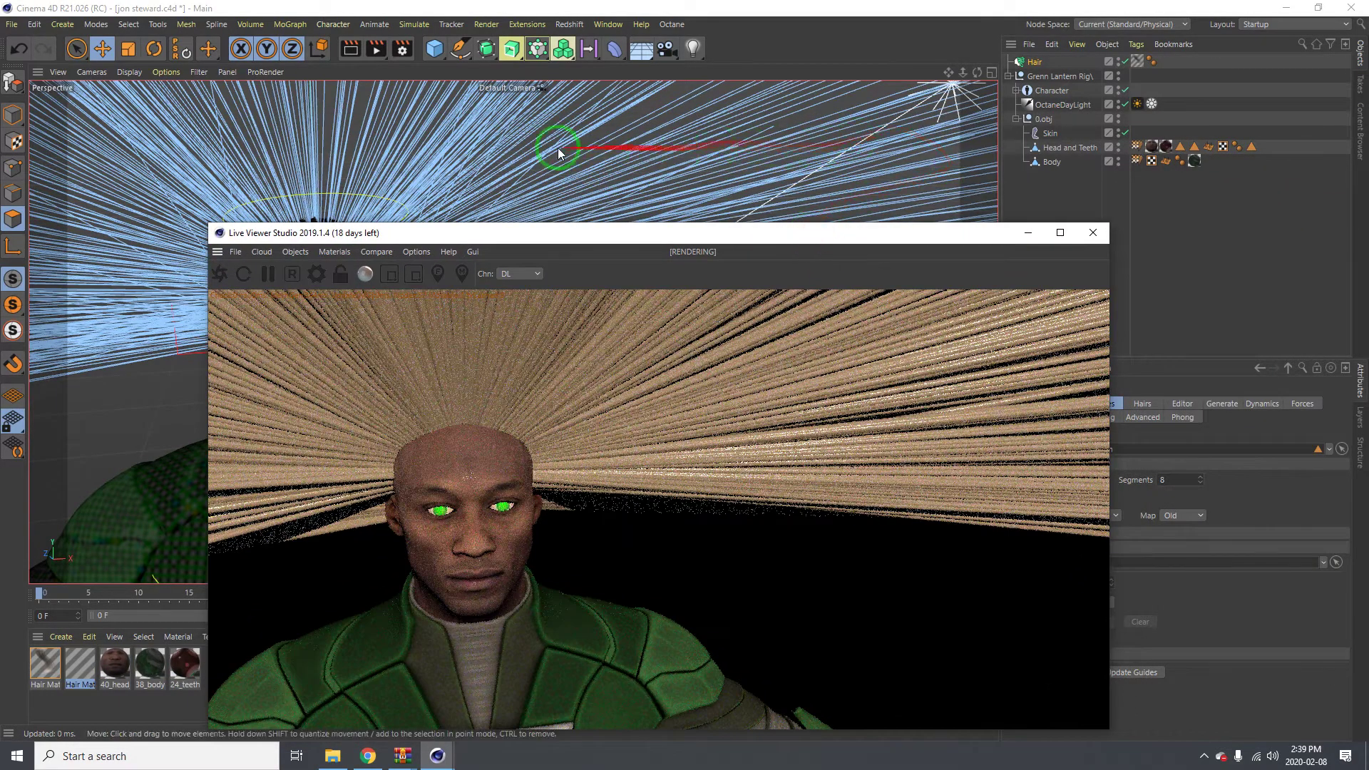
{"action": "scroll", "coordinate": [558, 148], "scroll_direction": "down", "scroll_amount": 4}
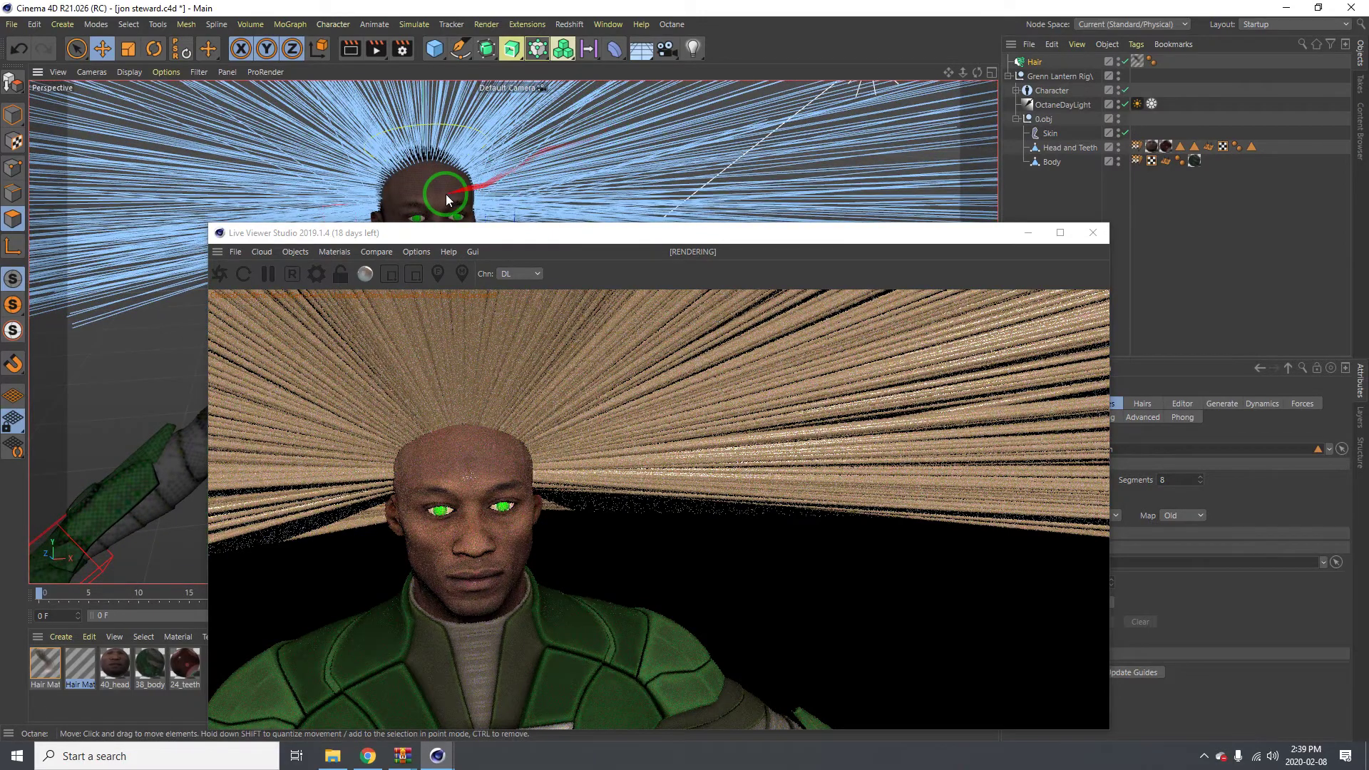
{"action": "scroll", "coordinate": [449, 193], "scroll_direction": "down", "scroll_amount": 5}
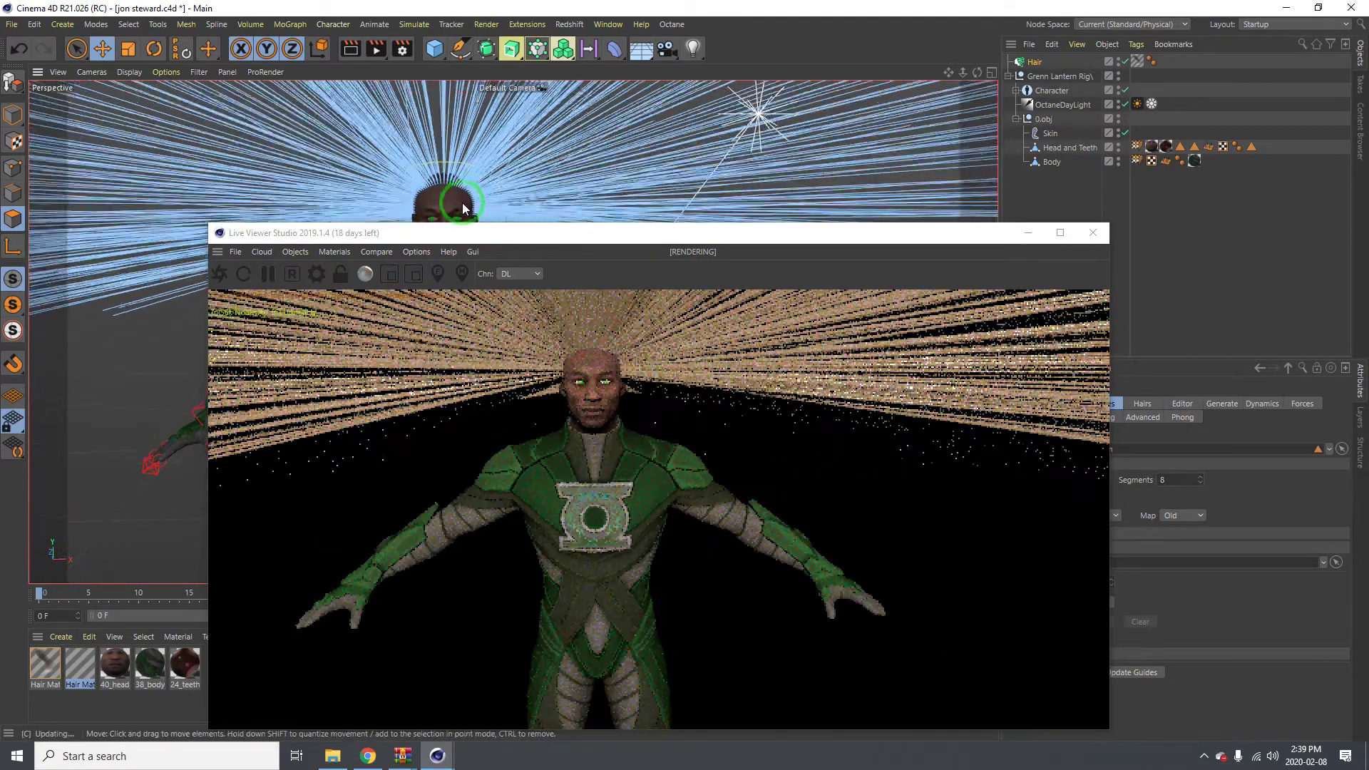
{"action": "middle_click_drag", "start_coordinate": [462, 203], "coordinate": [461, 211], "text": "alt"}
{"action": "left_click", "coordinate": [1037, 62]}
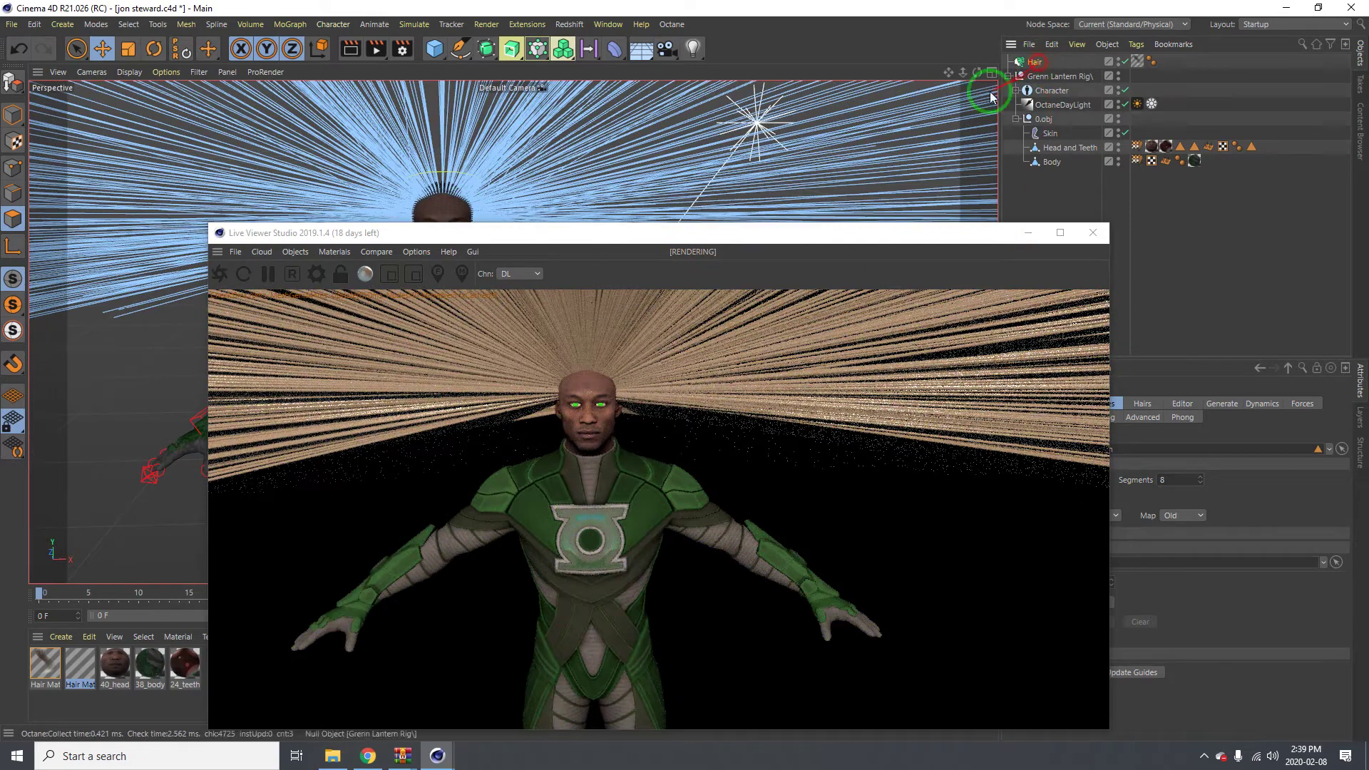
Step: Change the Hair object's guide Length from 100 cm to 4 cm
{"action": "left_click_drag", "start_coordinate": [792, 233], "coordinate": [679, 158]}
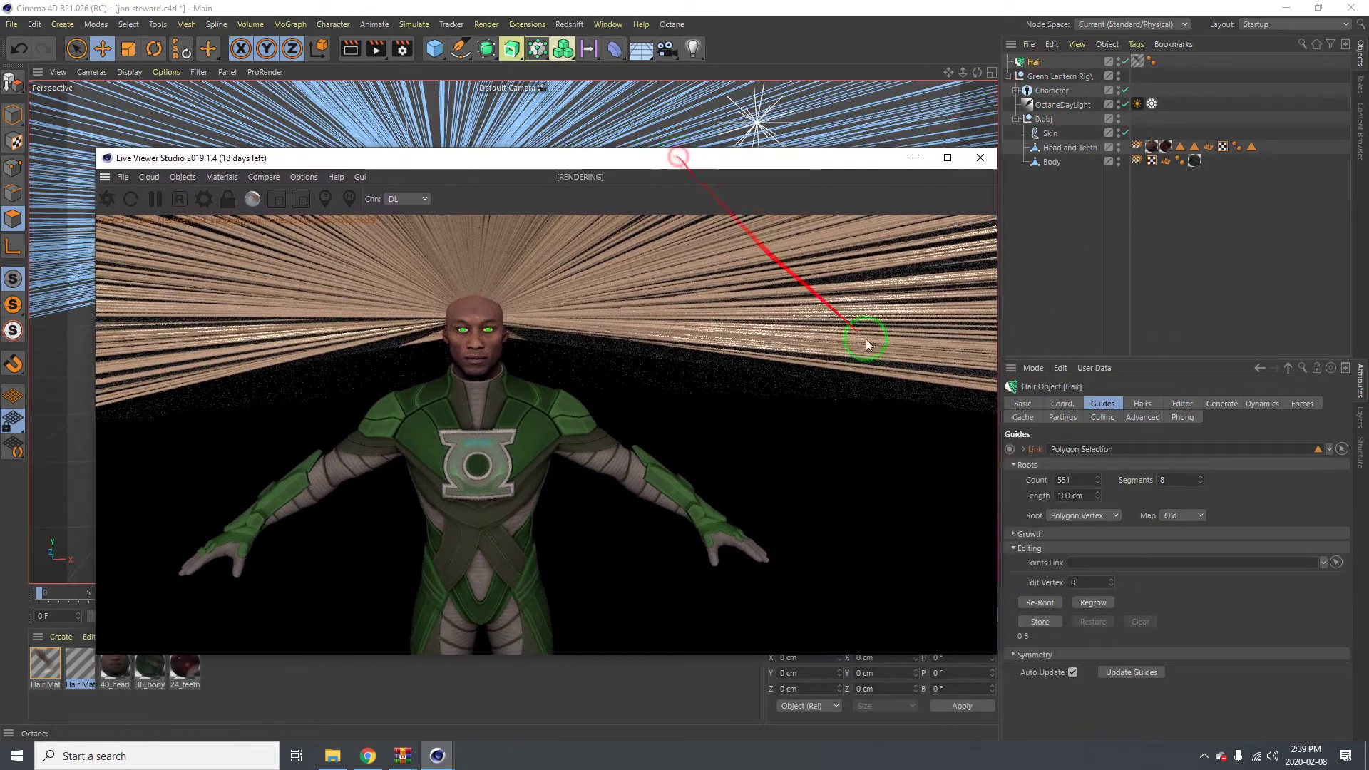
{"action": "left_click_drag", "start_coordinate": [1091, 496], "coordinate": [1035, 495]}
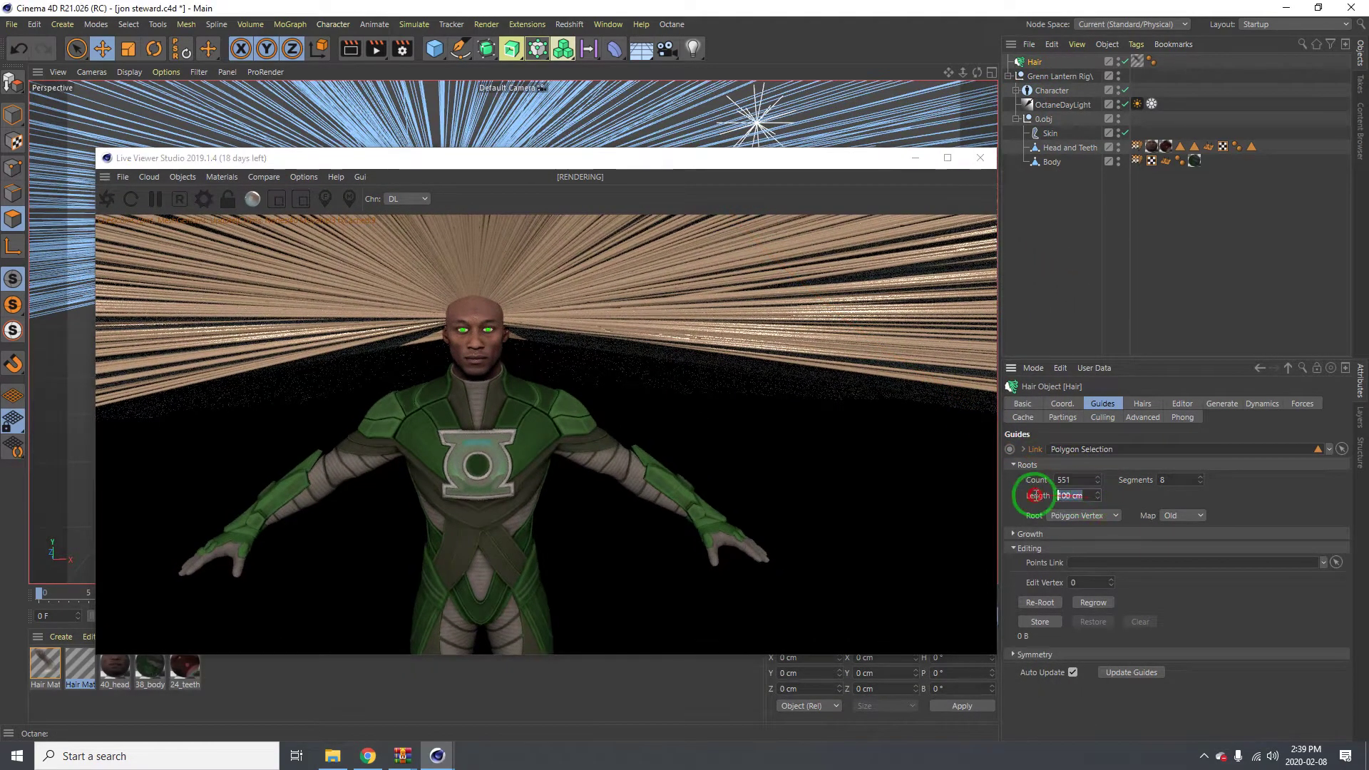
{"action": "type", "text": "4"}
{"action": "key", "text": "Return"}
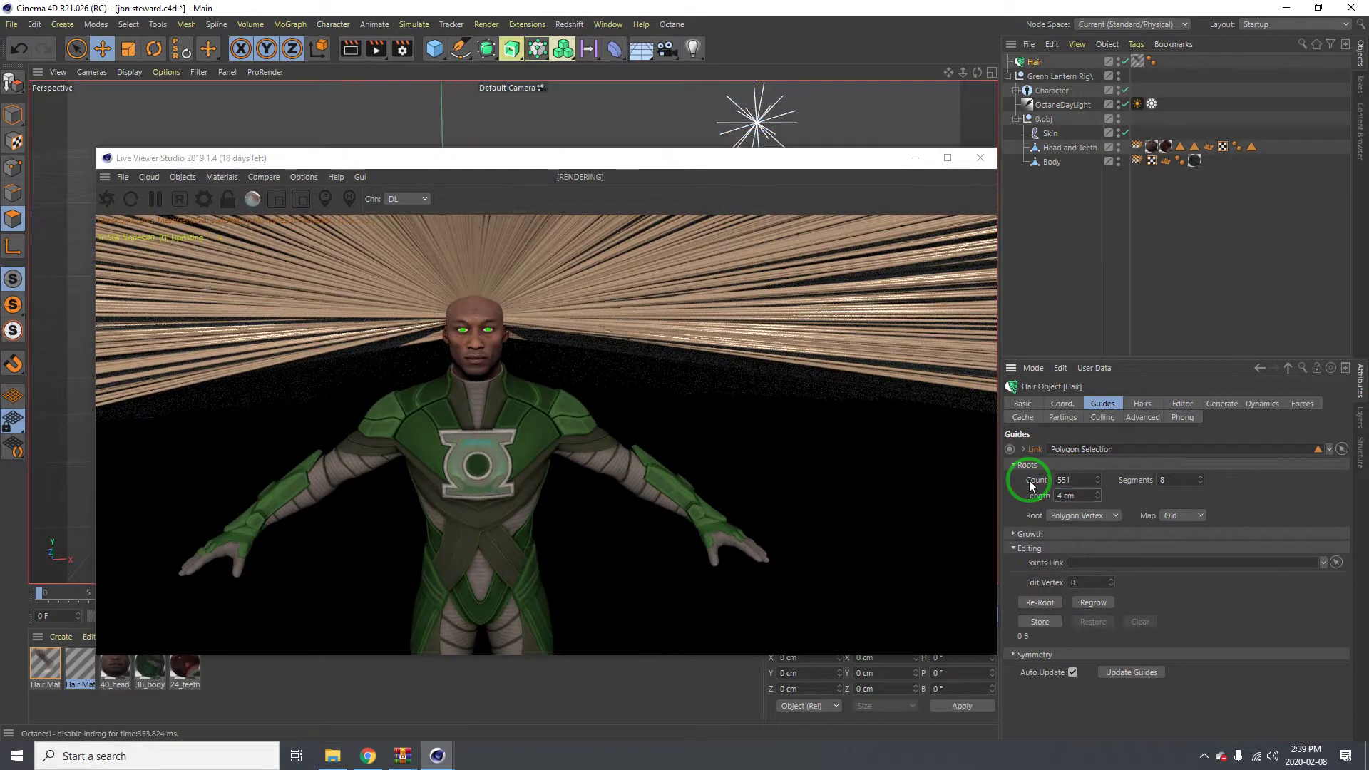
{"action": "left_click_drag", "start_coordinate": [553, 157], "coordinate": [842, 243]}
Step: Orbit around the head to view the 4 cm hair from the side and front
{"action": "scroll", "coordinate": [434, 191], "scroll_direction": "up", "scroll_amount": 10}
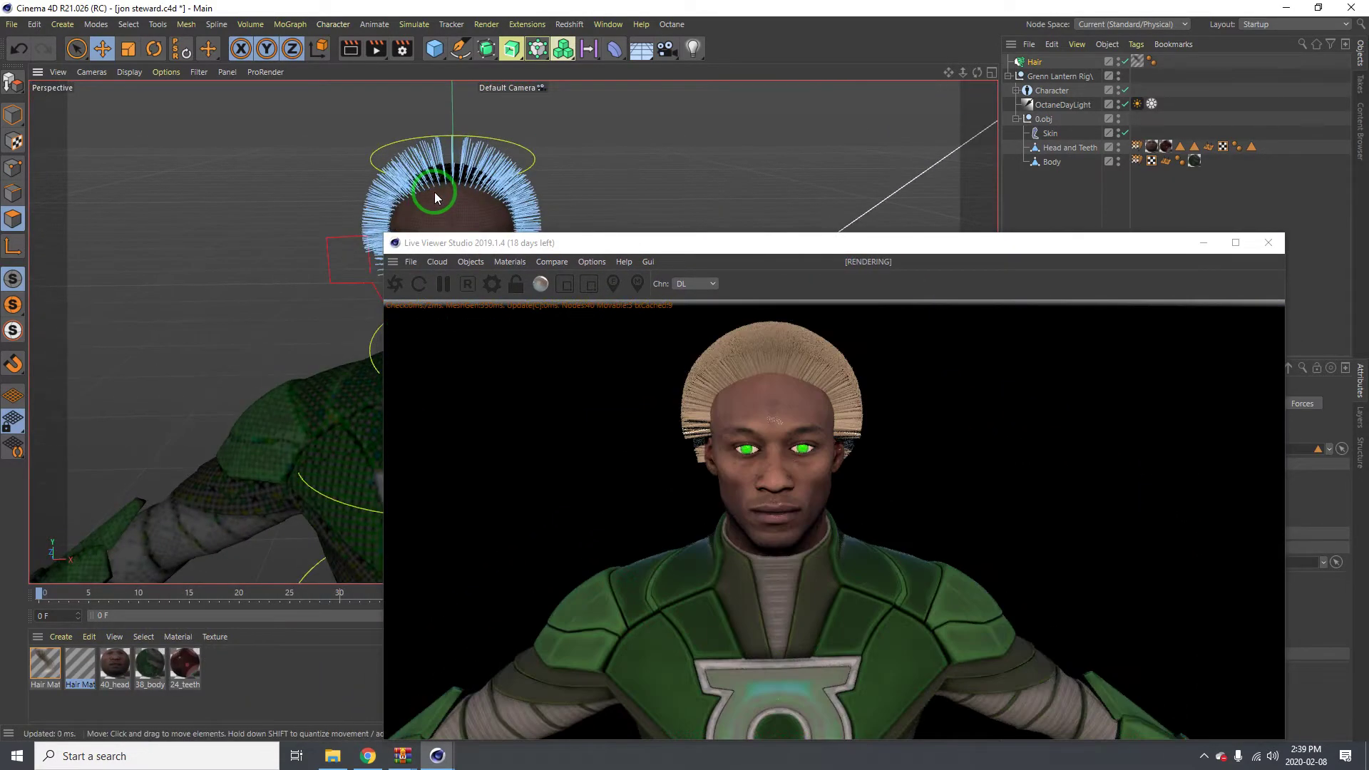
{"action": "scroll", "coordinate": [456, 200], "scroll_direction": "up", "scroll_amount": 3}
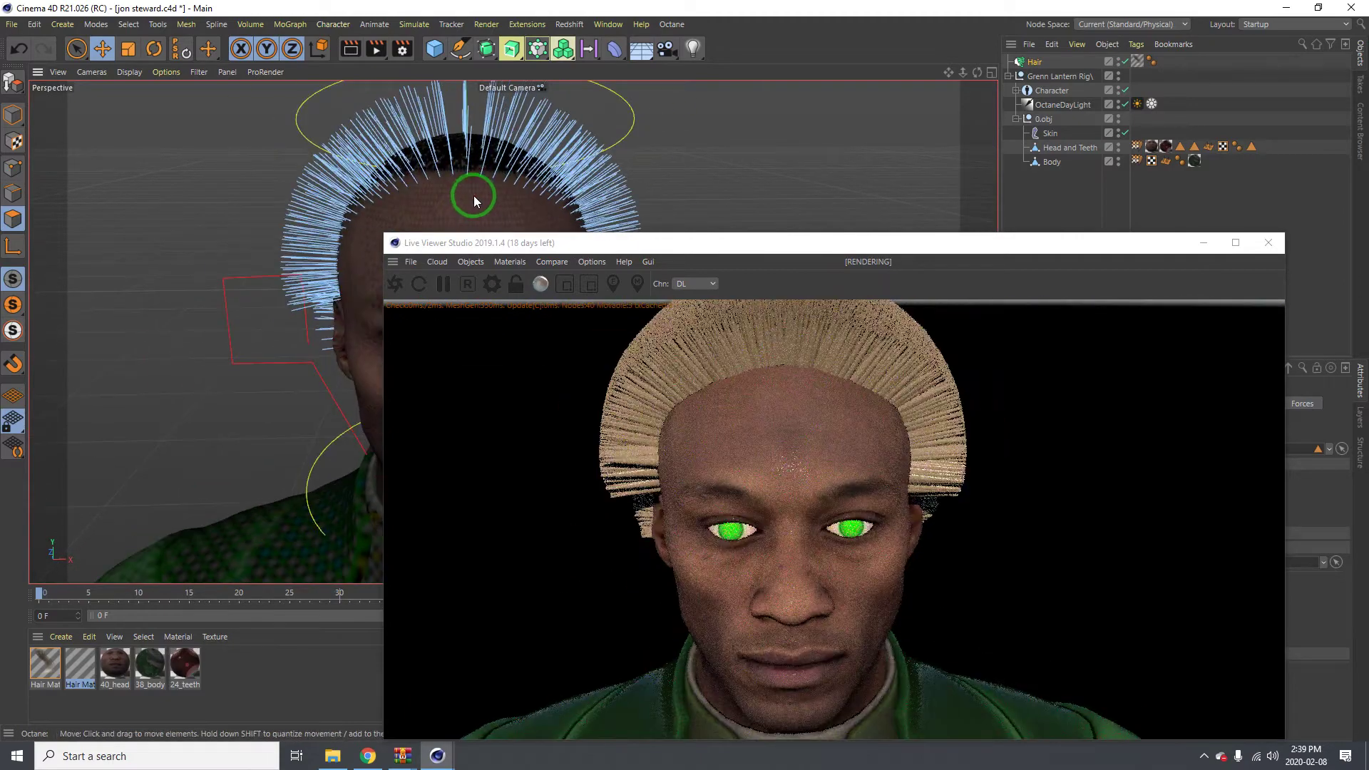
{"action": "left_click_drag", "start_coordinate": [448, 203], "coordinate": [410, 216], "text": "alt"}
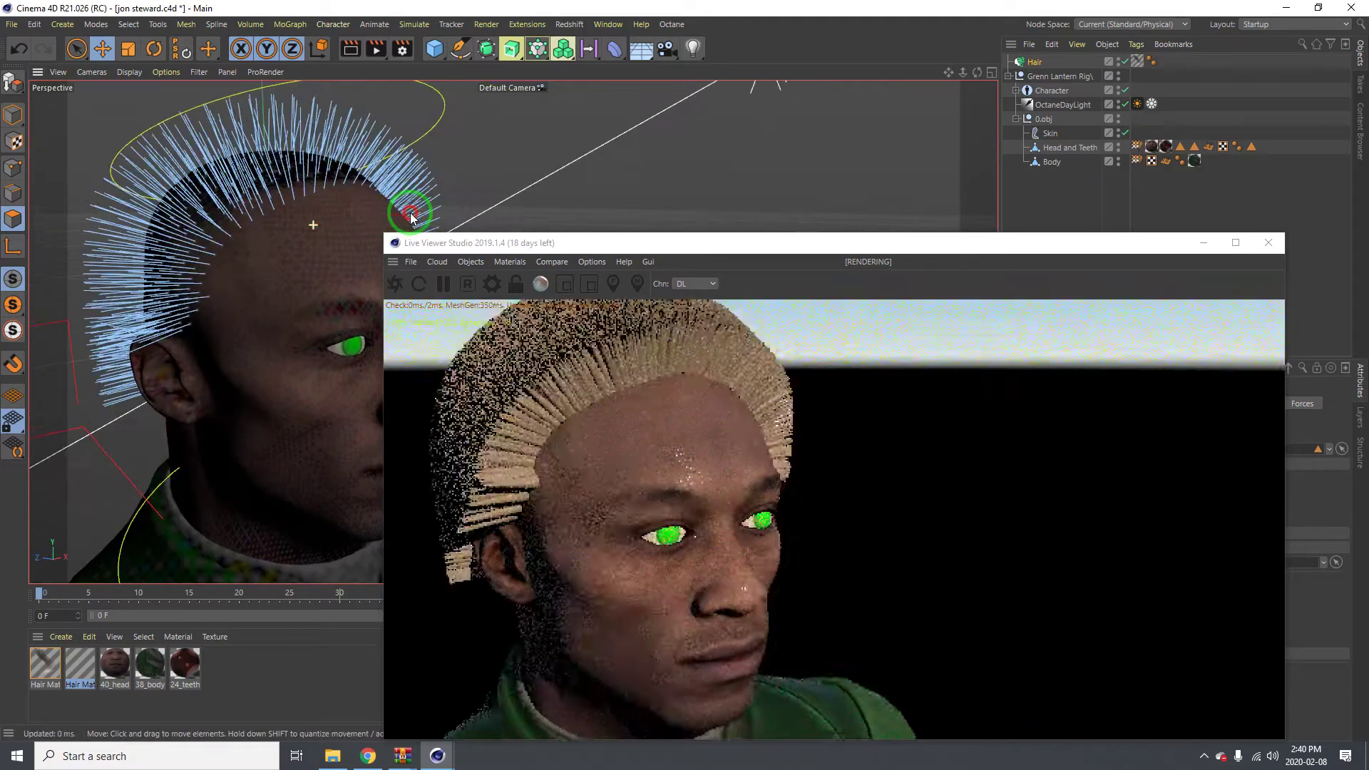
{"action": "left_click_drag", "start_coordinate": [302, 214], "coordinate": [275, 241], "text": "alt"}
Step: Play the animation to watch the hair move, then stop and rewind to frame 0
{"action": "left_click_drag", "start_coordinate": [685, 246], "coordinate": [654, 68]}
{"action": "left_click", "coordinate": [713, 616]}
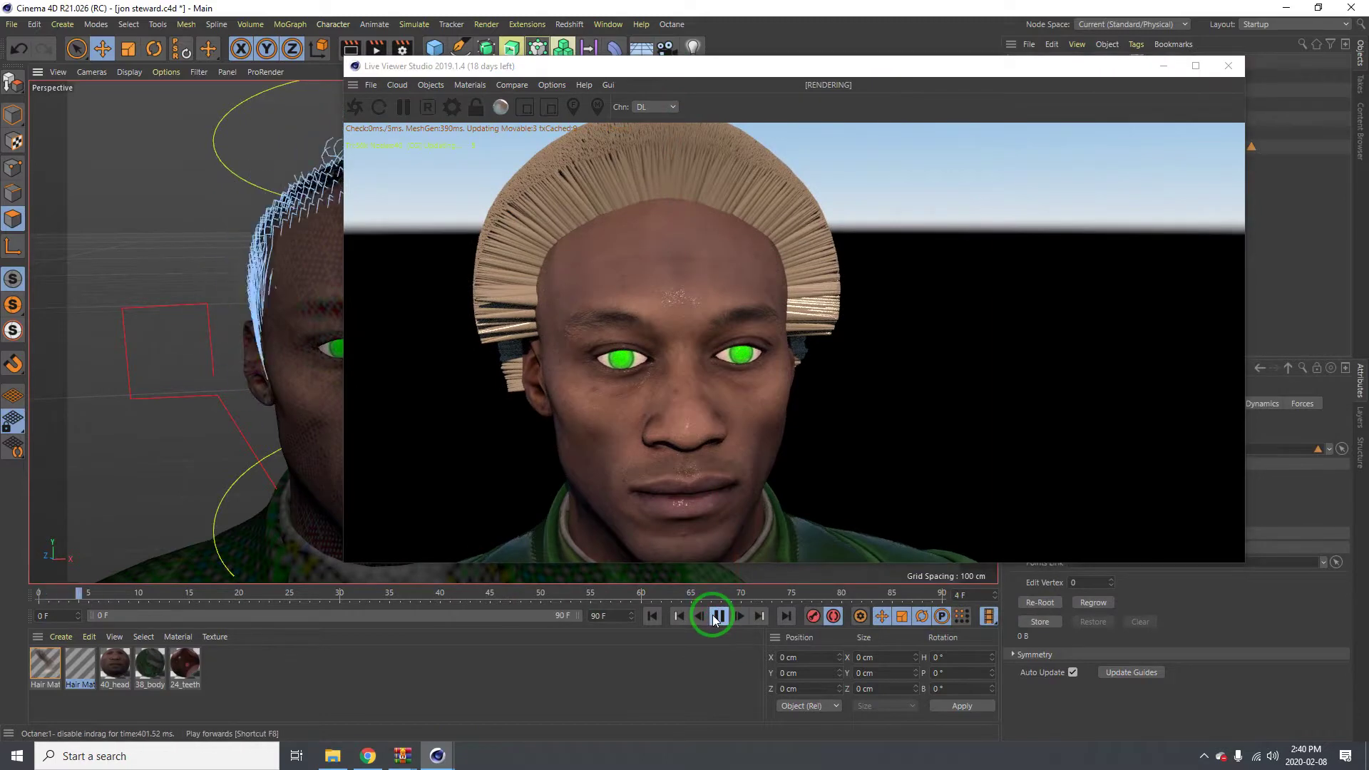
{"action": "left_click", "coordinate": [715, 616]}
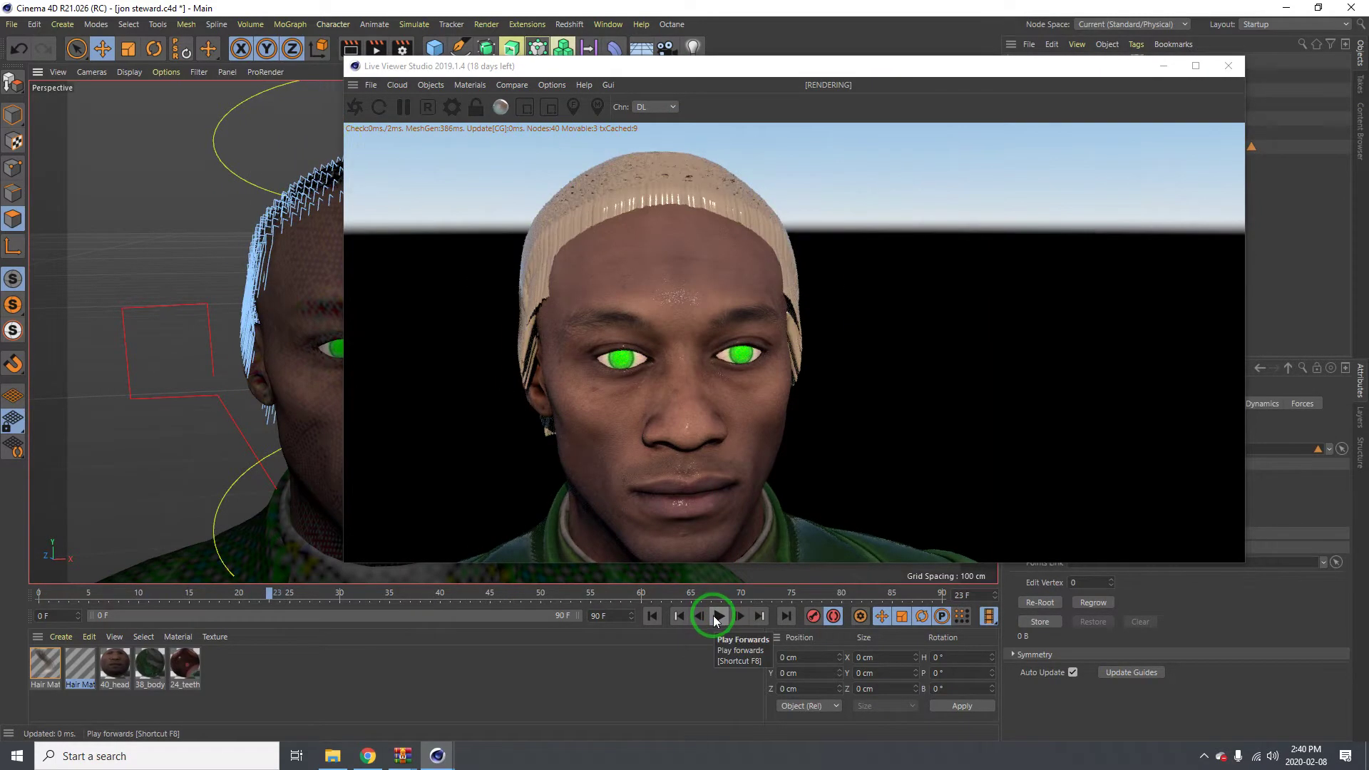
{"action": "left_click", "coordinate": [650, 617]}
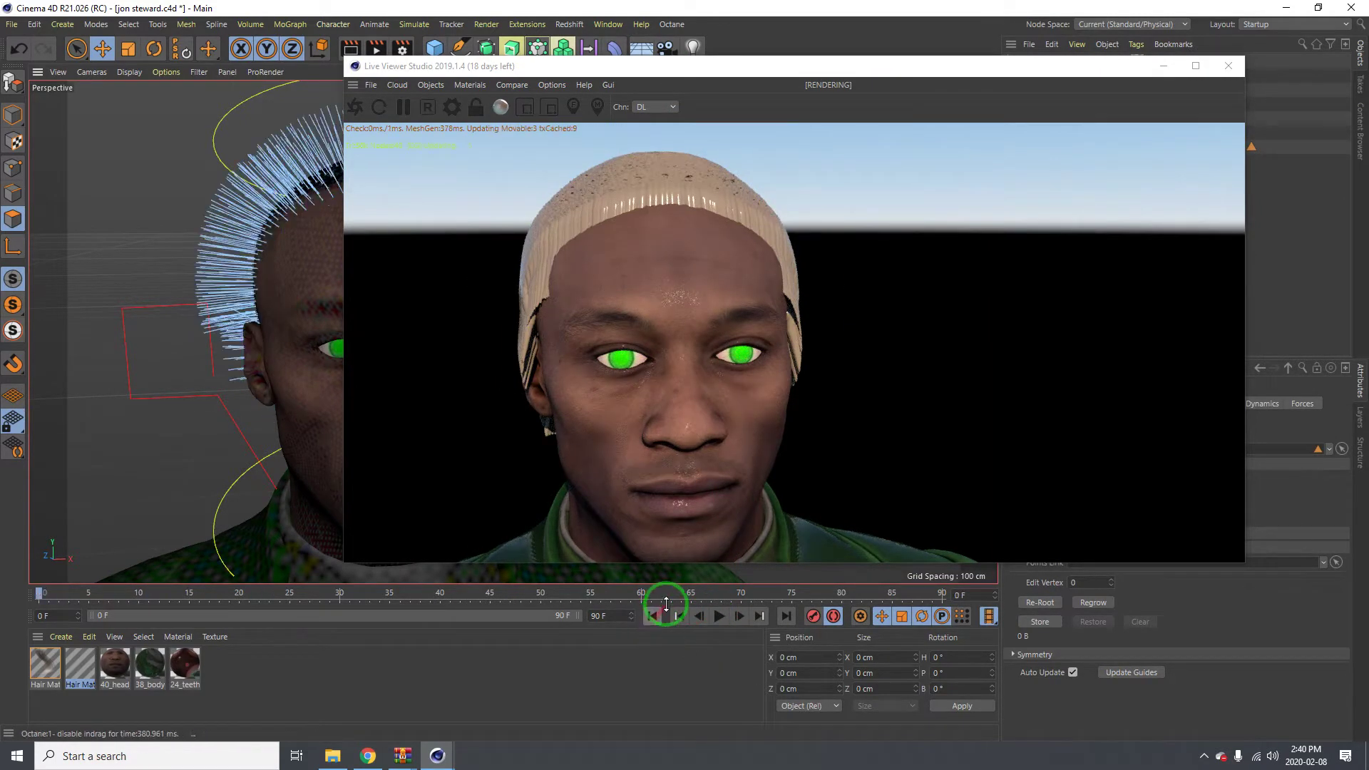
Step: Reposition the Live Viewer to uncover the Object Manager and Attributes panel
{"action": "left_click_drag", "start_coordinate": [716, 75], "coordinate": [598, 195]}
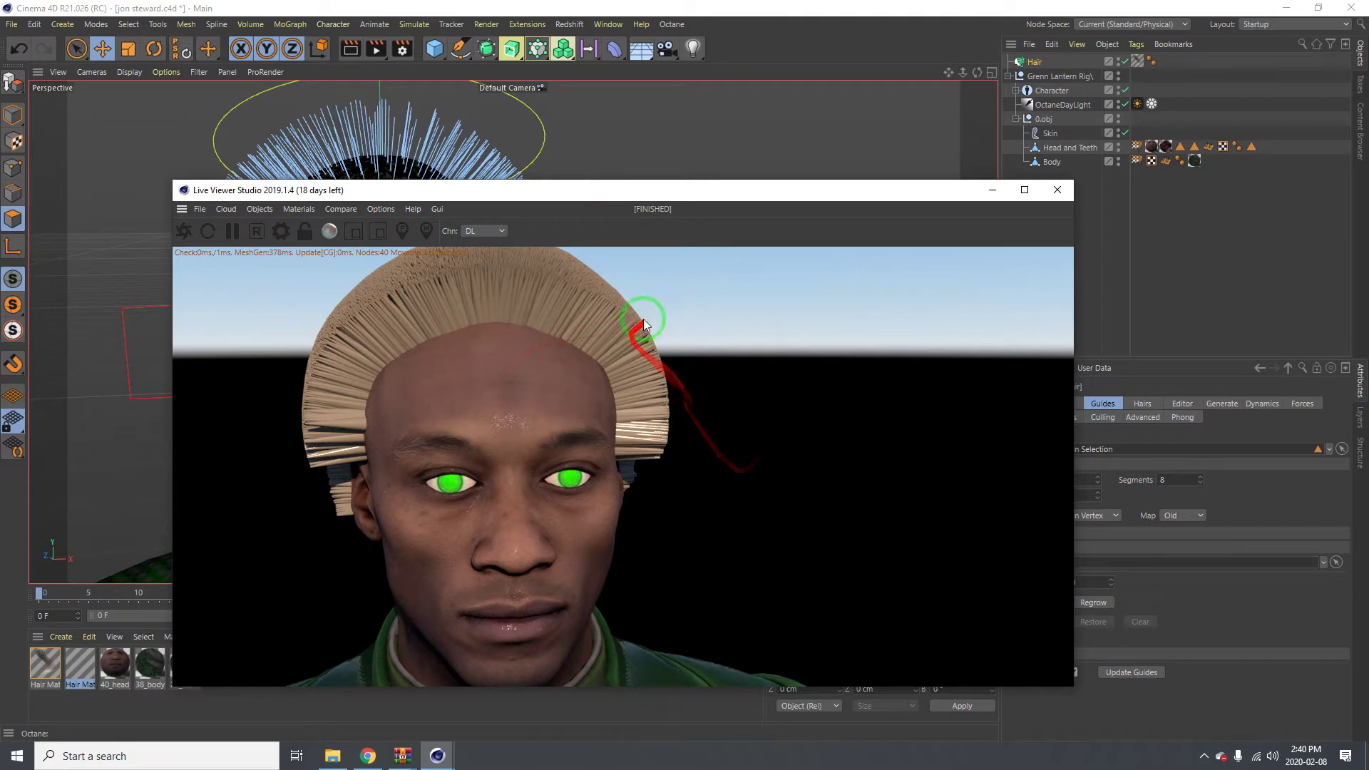
{"action": "left_click_drag", "start_coordinate": [683, 194], "coordinate": [670, 172]}
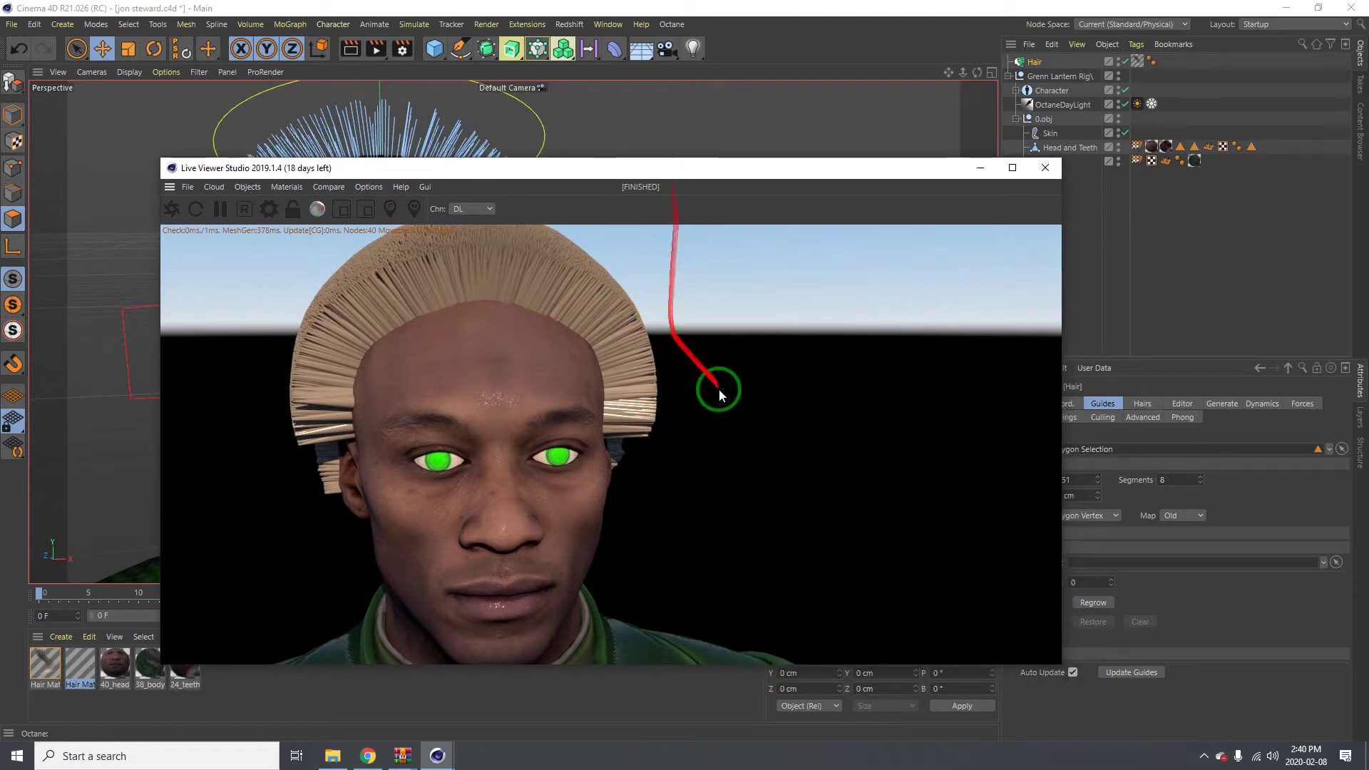
{"action": "left_click_drag", "start_coordinate": [810, 171], "coordinate": [753, 139]}
Step: Set the hair guides' Root to Polygon Area and re-root the hair
{"action": "left_click", "coordinate": [1071, 516]}
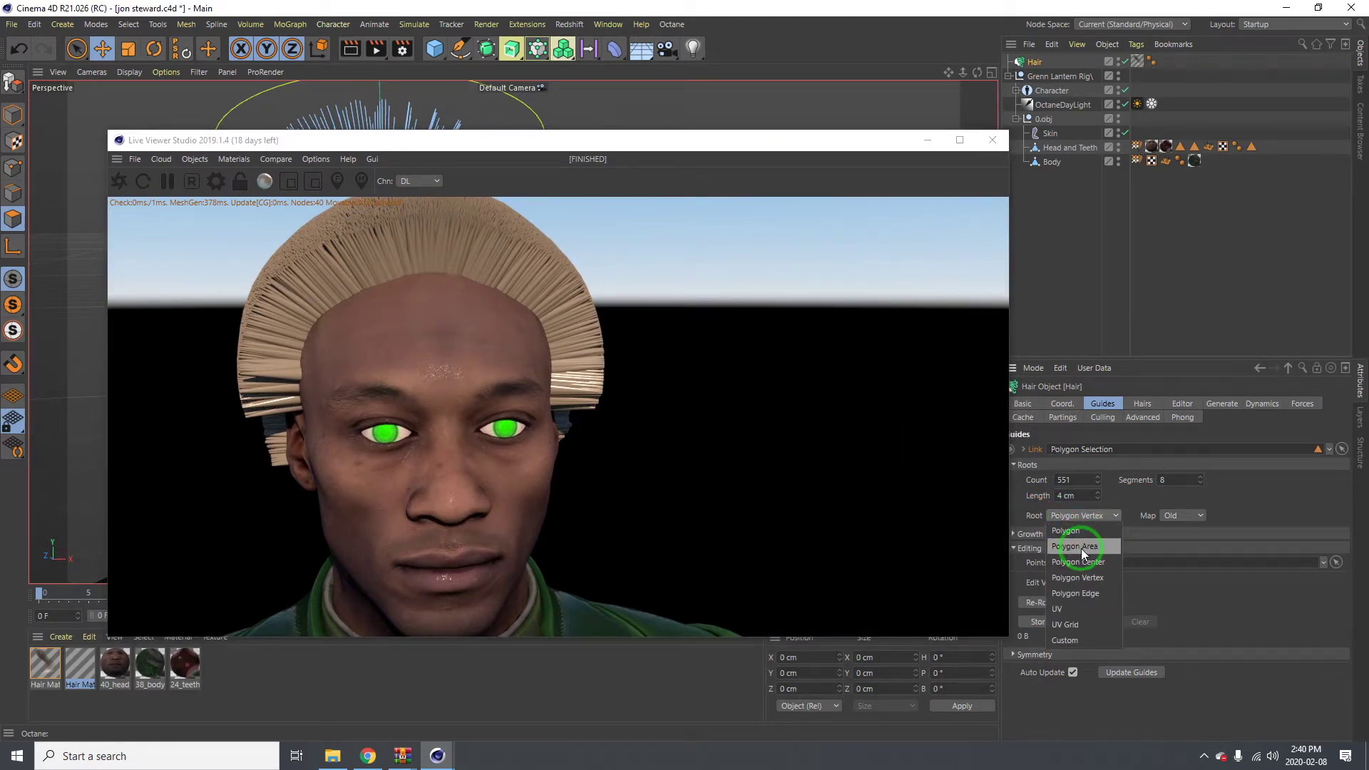
{"action": "left_click", "coordinate": [1080, 547]}
{"action": "left_click", "coordinate": [1051, 603]}
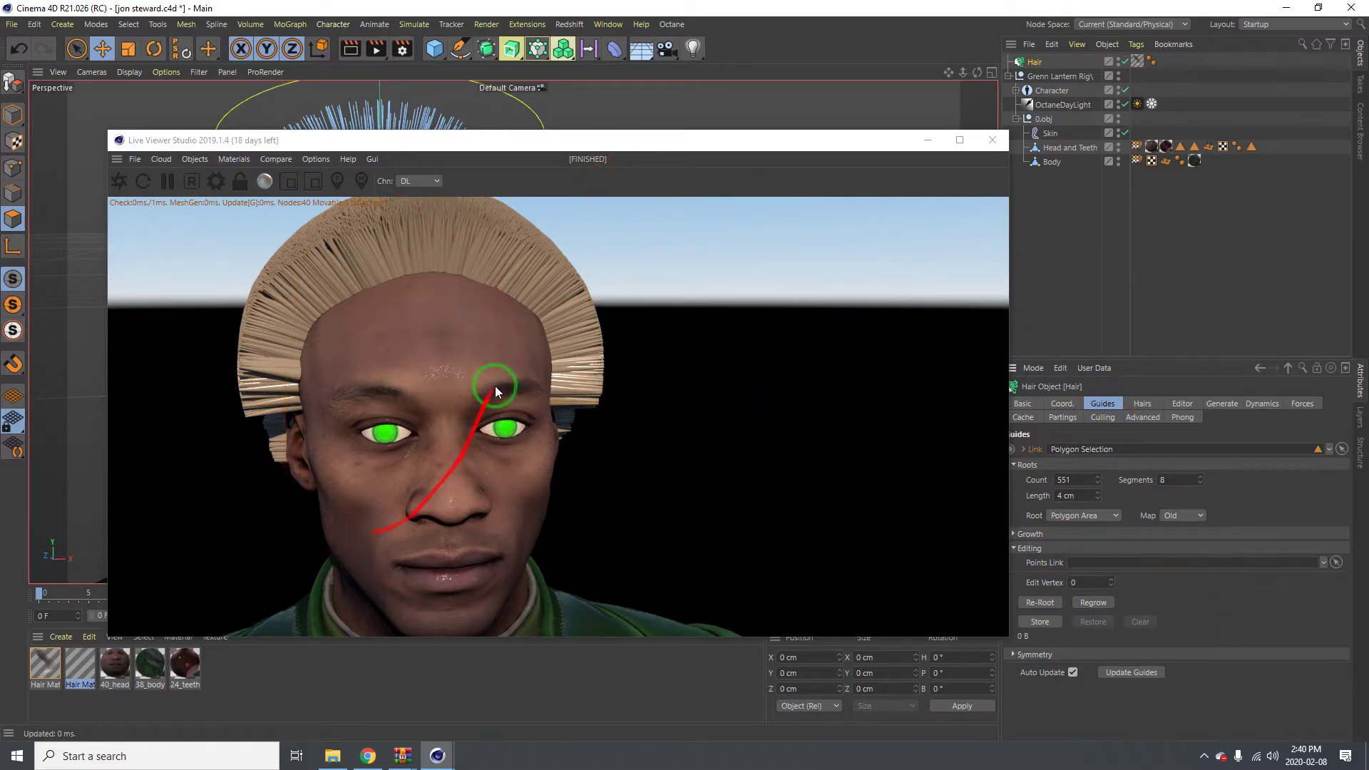
Step: Open Hair Mat in the Material Editor and arrange it beside the live render
{"action": "left_click_drag", "start_coordinate": [541, 140], "coordinate": [544, 105]}
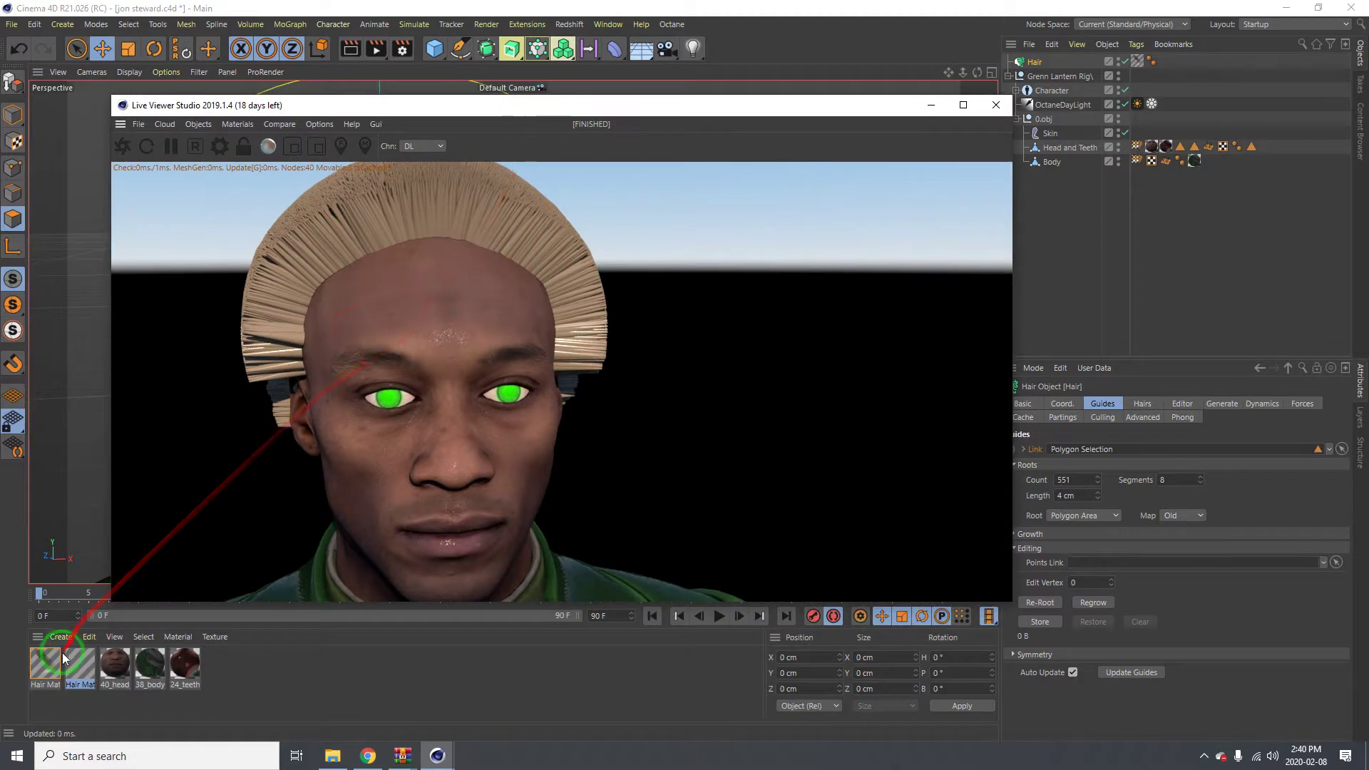
{"action": "double_click", "coordinate": [45, 663]}
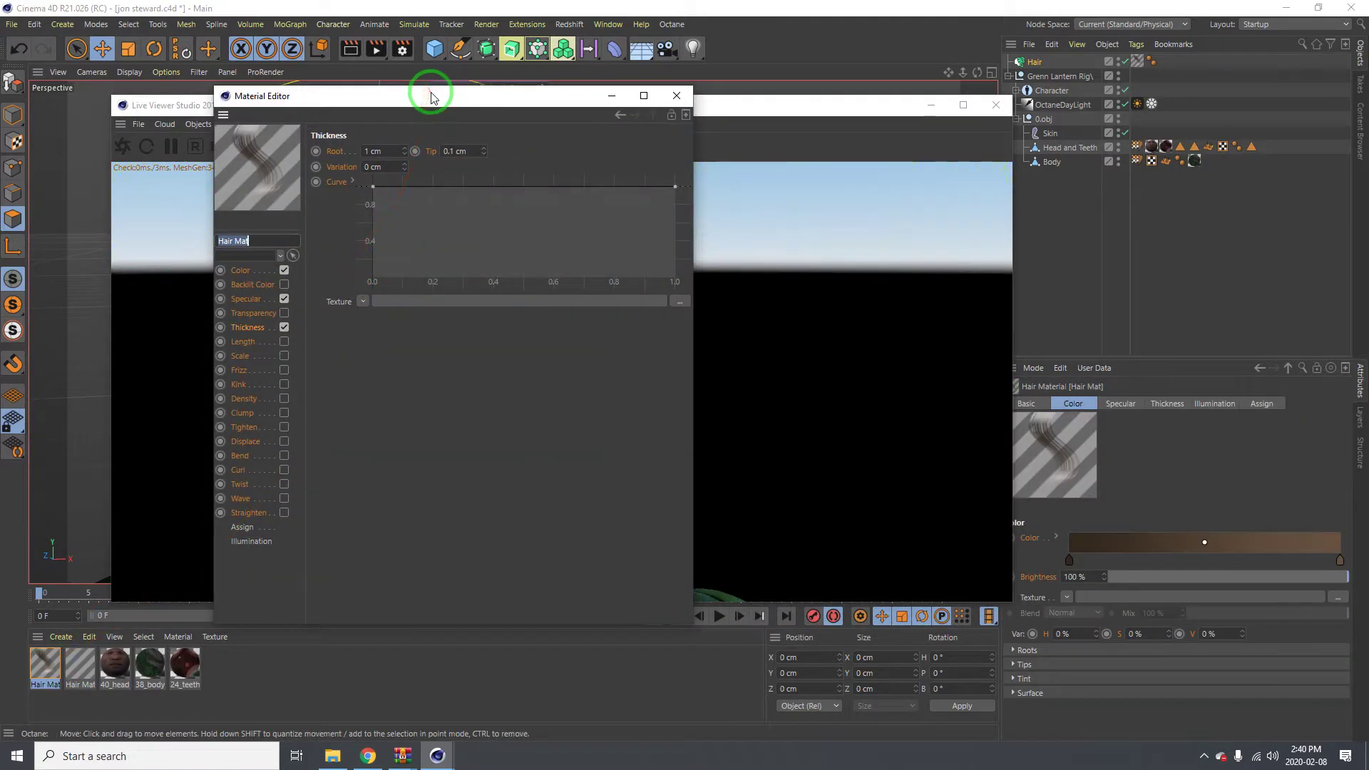
{"action": "left_click_drag", "start_coordinate": [425, 91], "coordinate": [376, 116]}
{"action": "left_click_drag", "start_coordinate": [724, 107], "coordinate": [990, 99]}
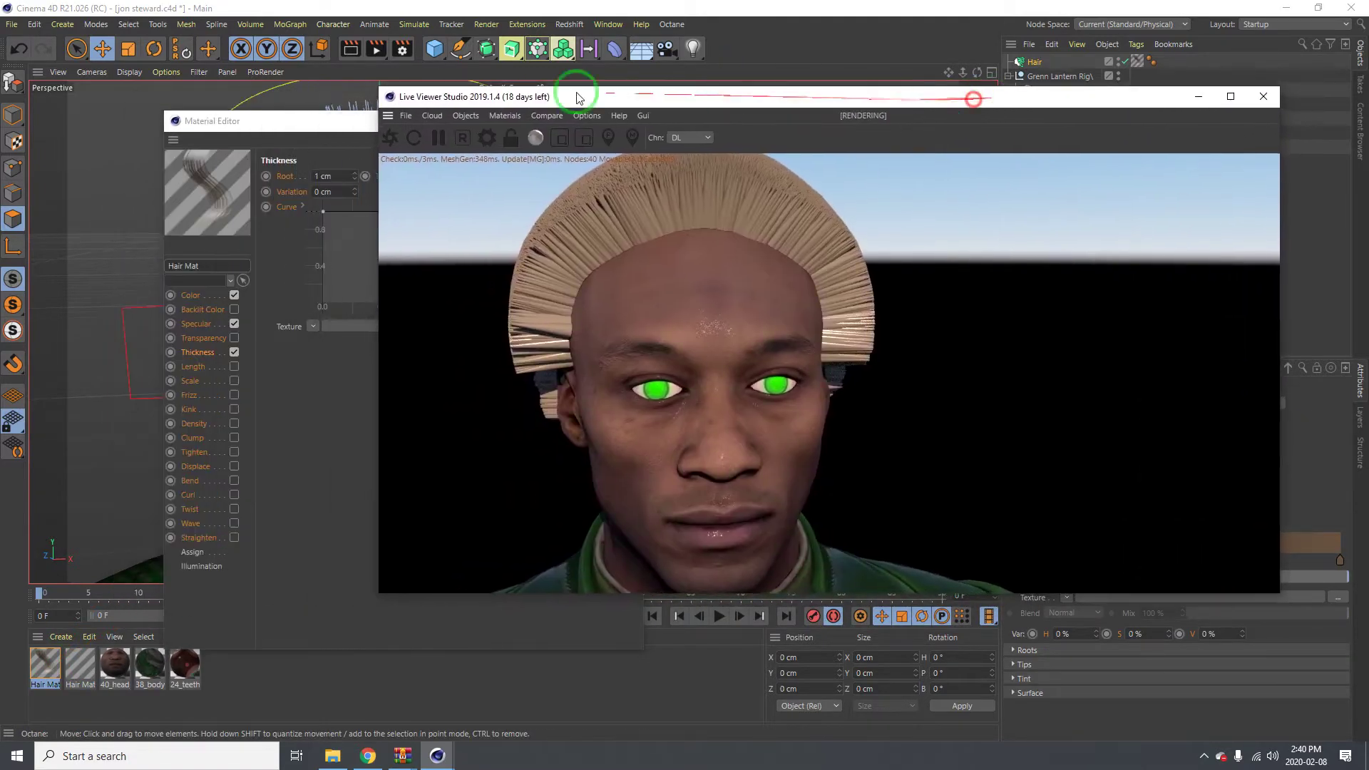
{"action": "left_click_drag", "start_coordinate": [327, 118], "coordinate": [231, 121]}
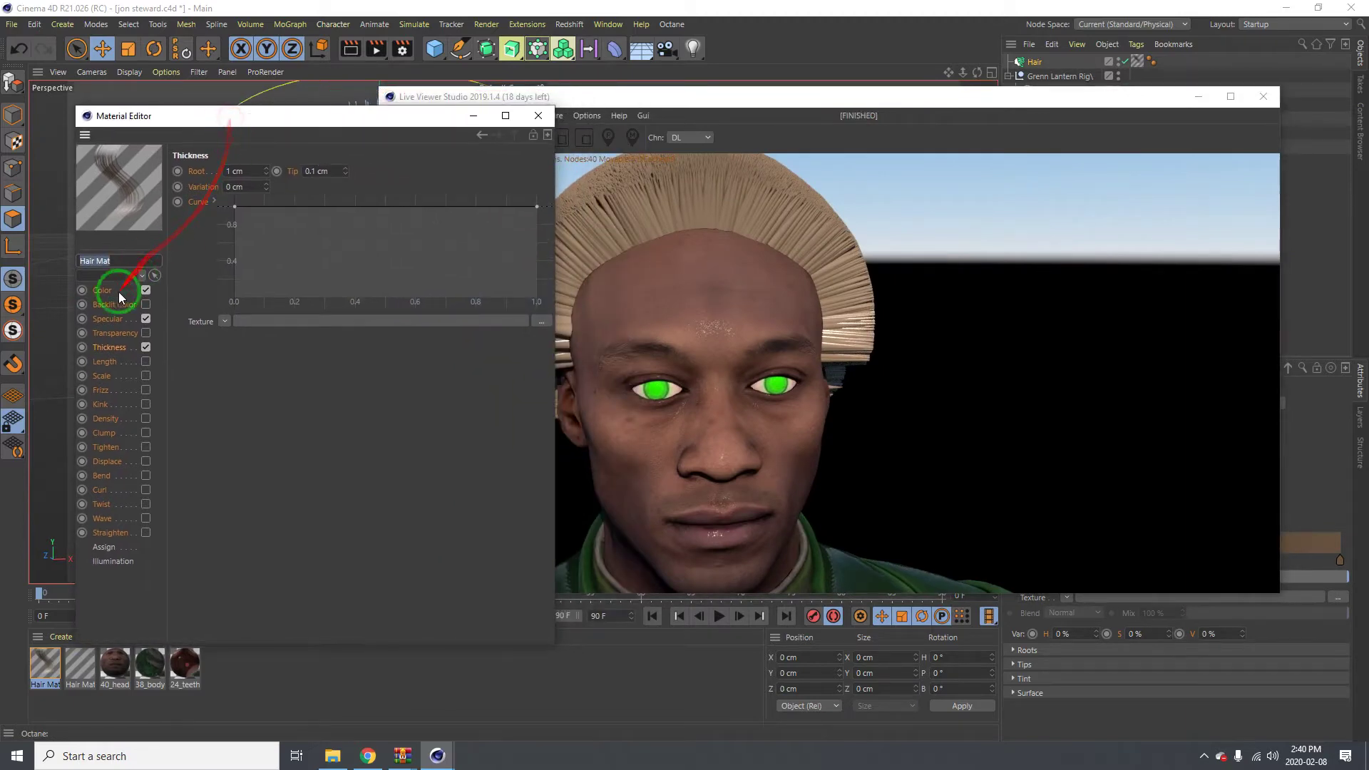
Step: Give Hair Mat's Color channel a Noise texture with Color 2 set to black
{"action": "left_click", "coordinate": [104, 293]}
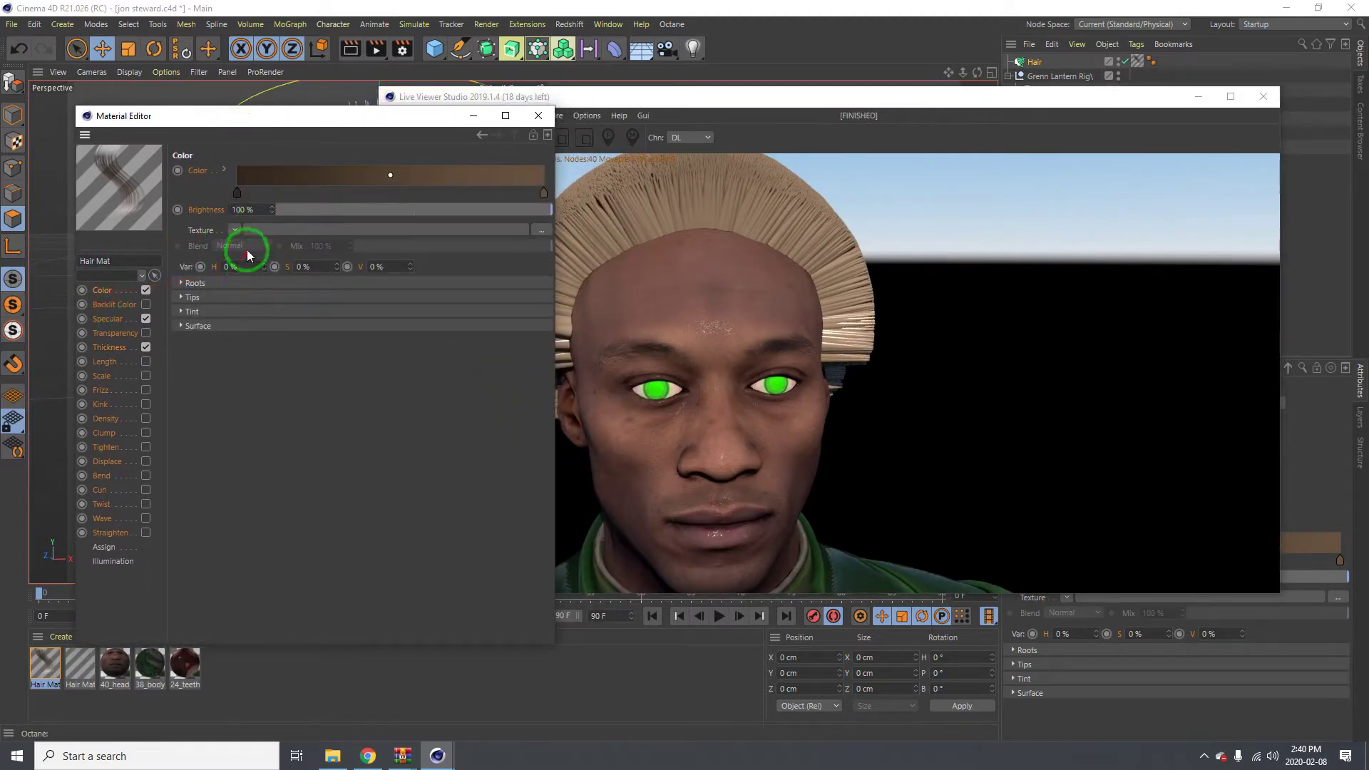
{"action": "left_click", "coordinate": [235, 229]}
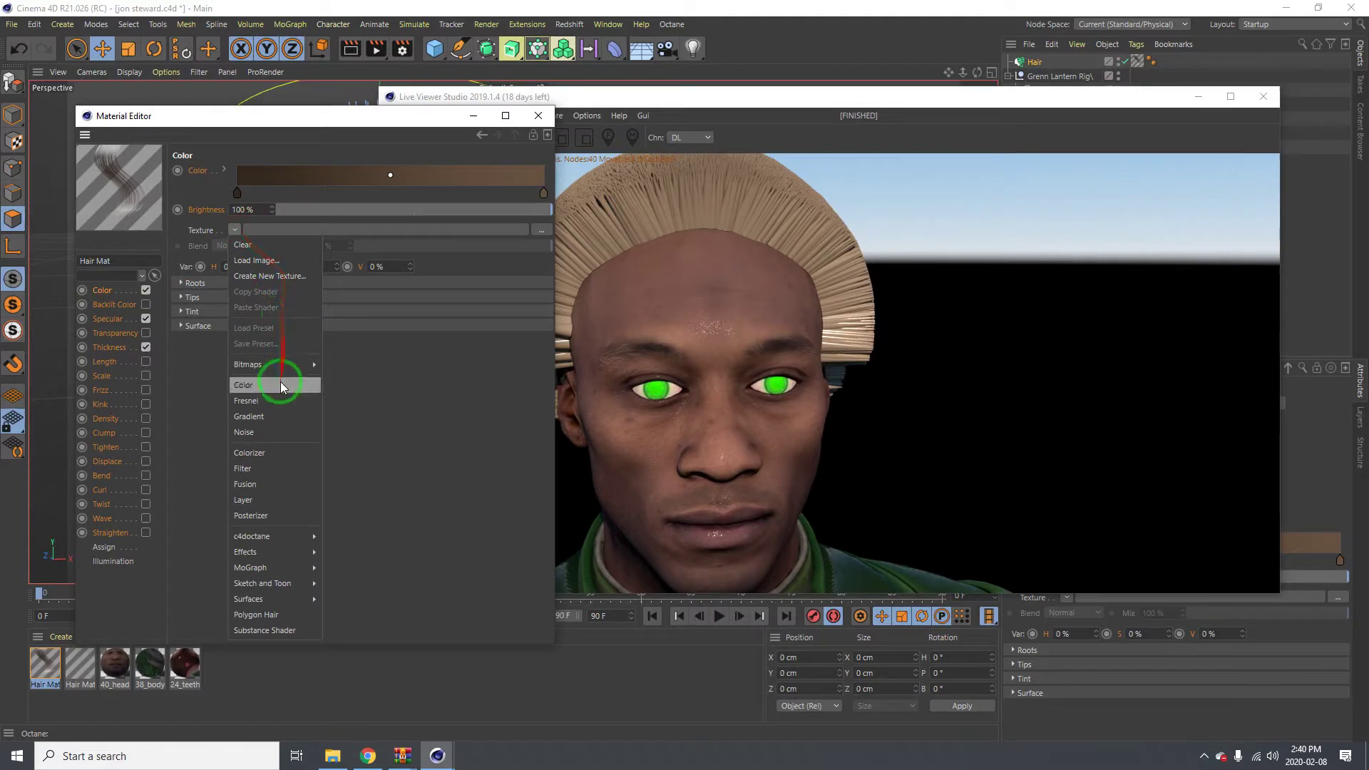
{"action": "left_click", "coordinate": [271, 430]}
{"action": "left_click", "coordinate": [258, 260]}
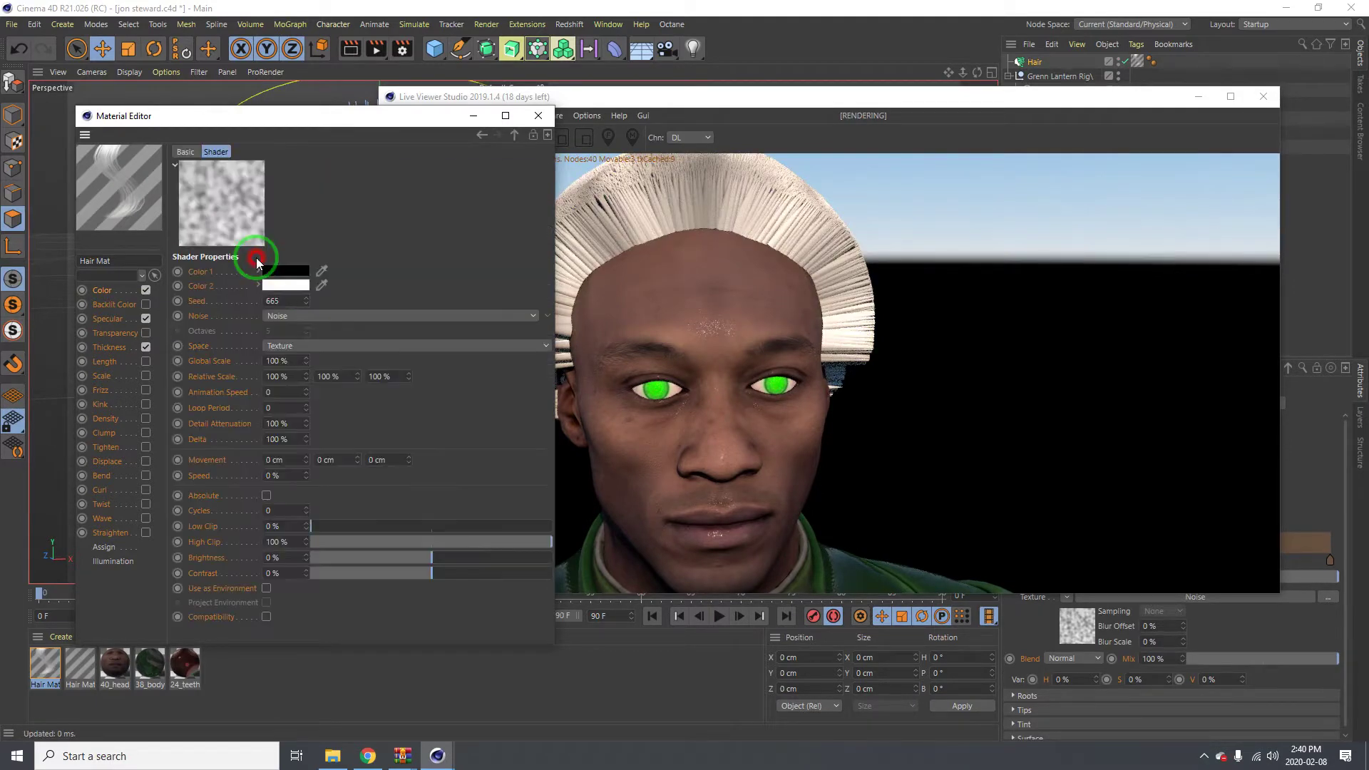
{"action": "left_click", "coordinate": [286, 285]}
{"action": "left_click_drag", "start_coordinate": [229, 315], "coordinate": [217, 328]}
{"action": "left_click", "coordinate": [262, 337]}
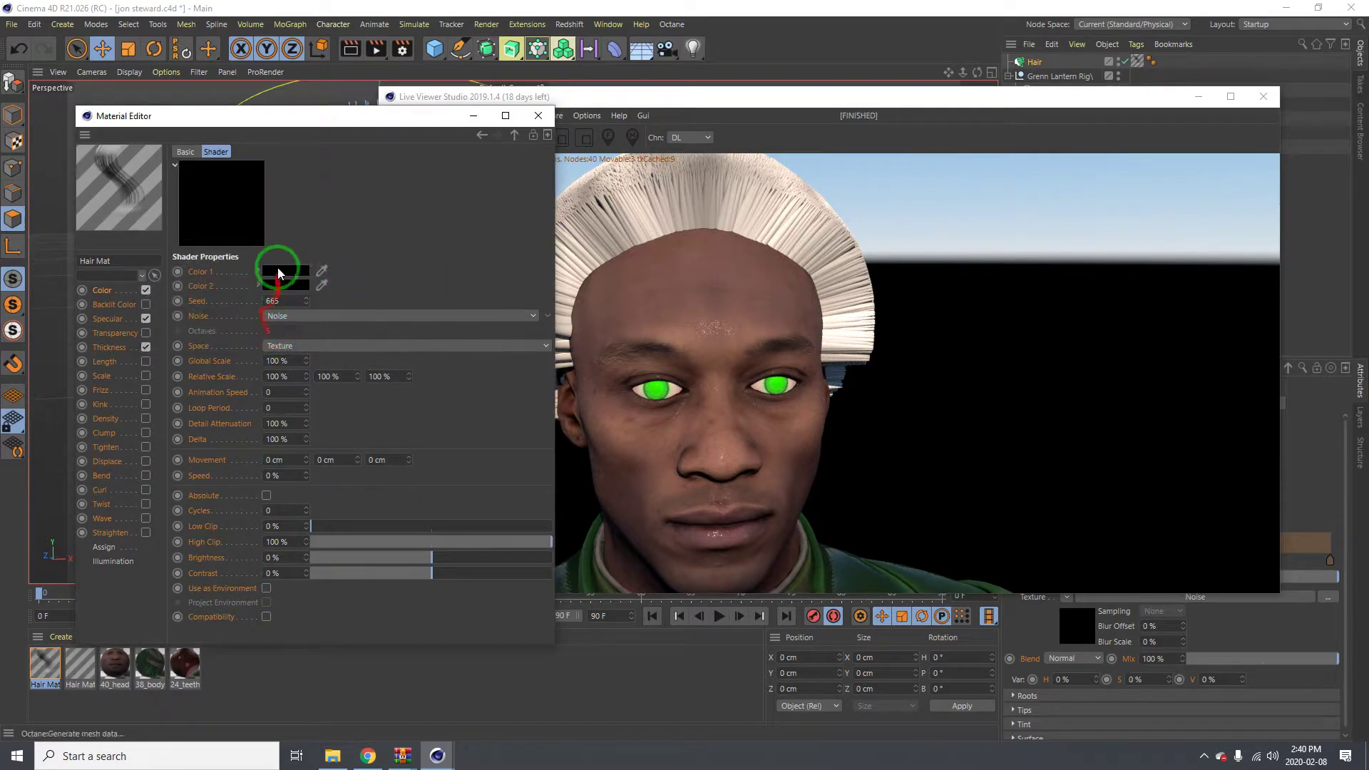
Step: Set the Noise Color 1 to dark brown: H 37, S 19%, V 14%
{"action": "left_click", "coordinate": [278, 270]}
{"action": "left_click_drag", "start_coordinate": [216, 287], "coordinate": [238, 285]}
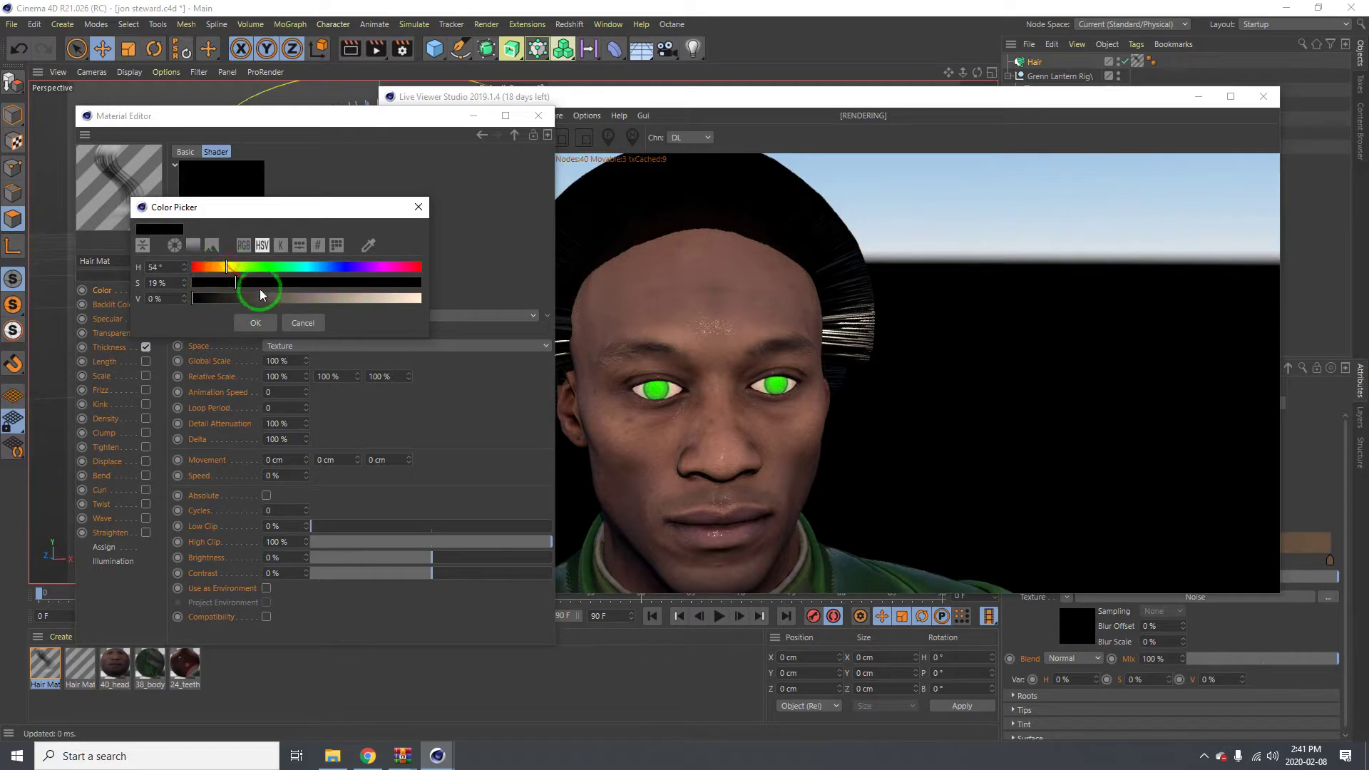
{"action": "left_click_drag", "start_coordinate": [225, 302], "coordinate": [234, 299]}
{"action": "left_click", "coordinate": [255, 323]}
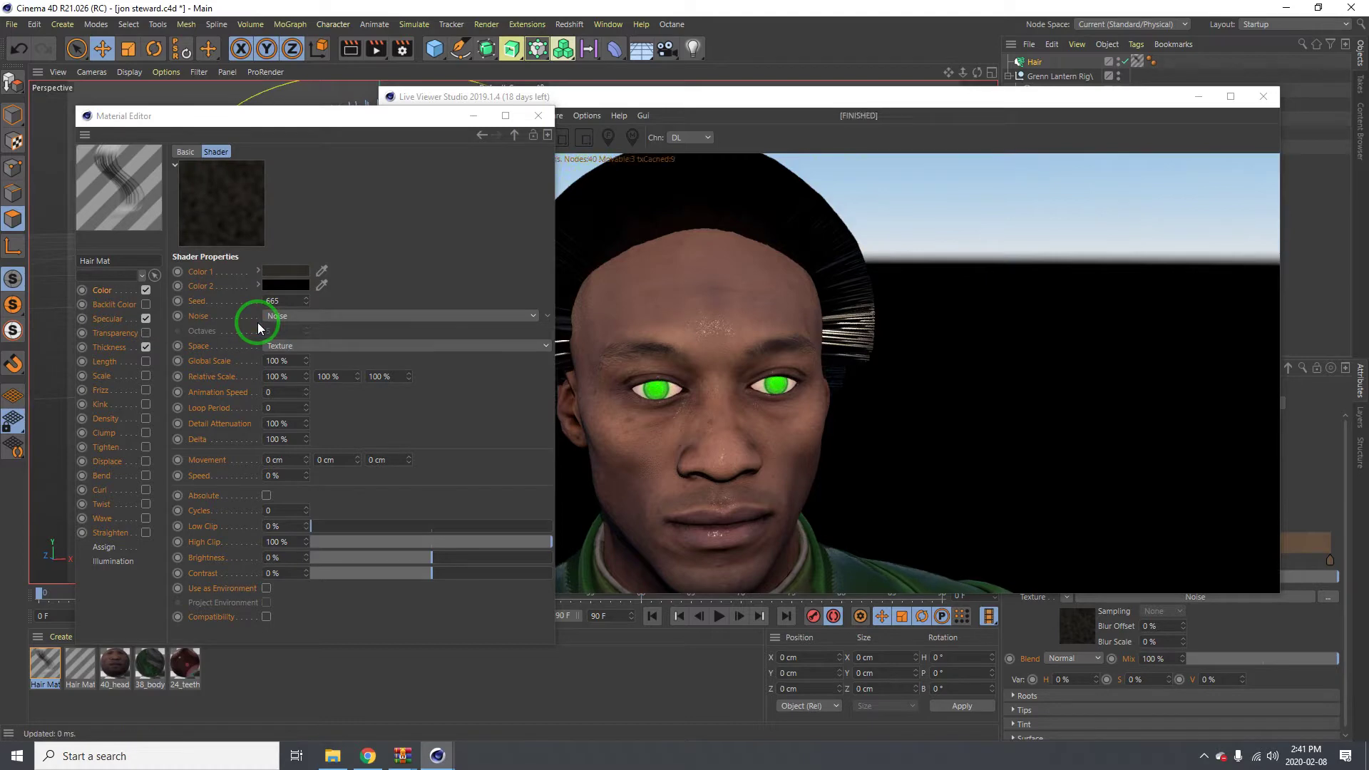
{"action": "left_click", "coordinate": [284, 272]}
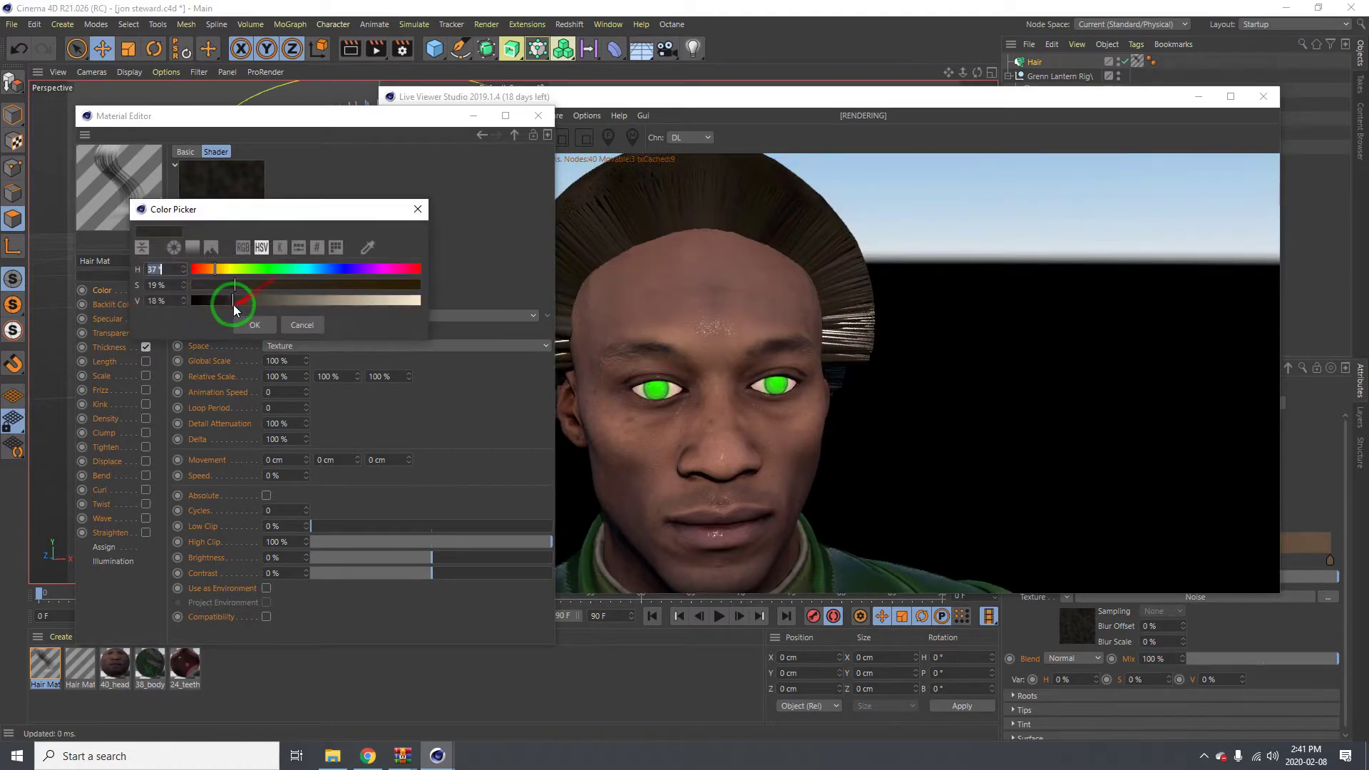
{"action": "left_click", "coordinate": [251, 322]}
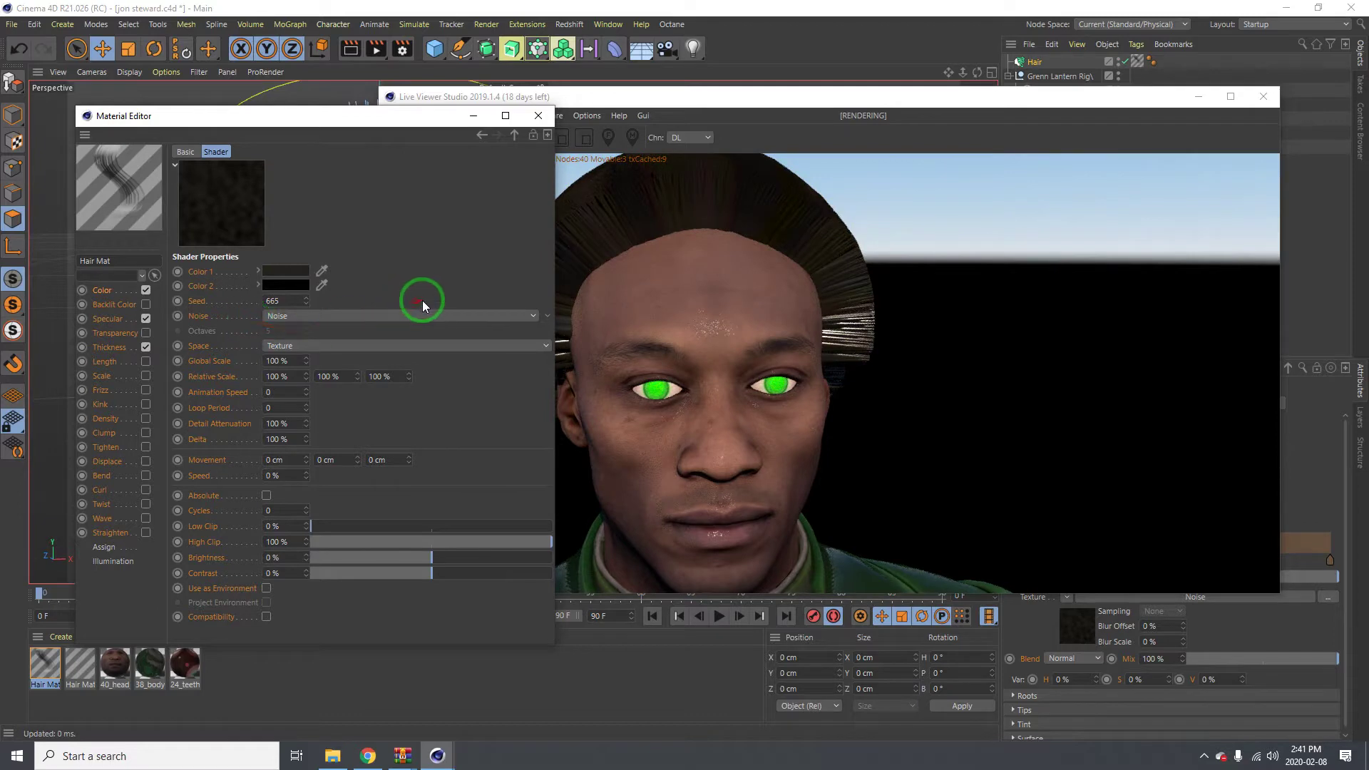
{"action": "left_click", "coordinate": [284, 271]}
{"action": "left_click", "coordinate": [221, 298]}
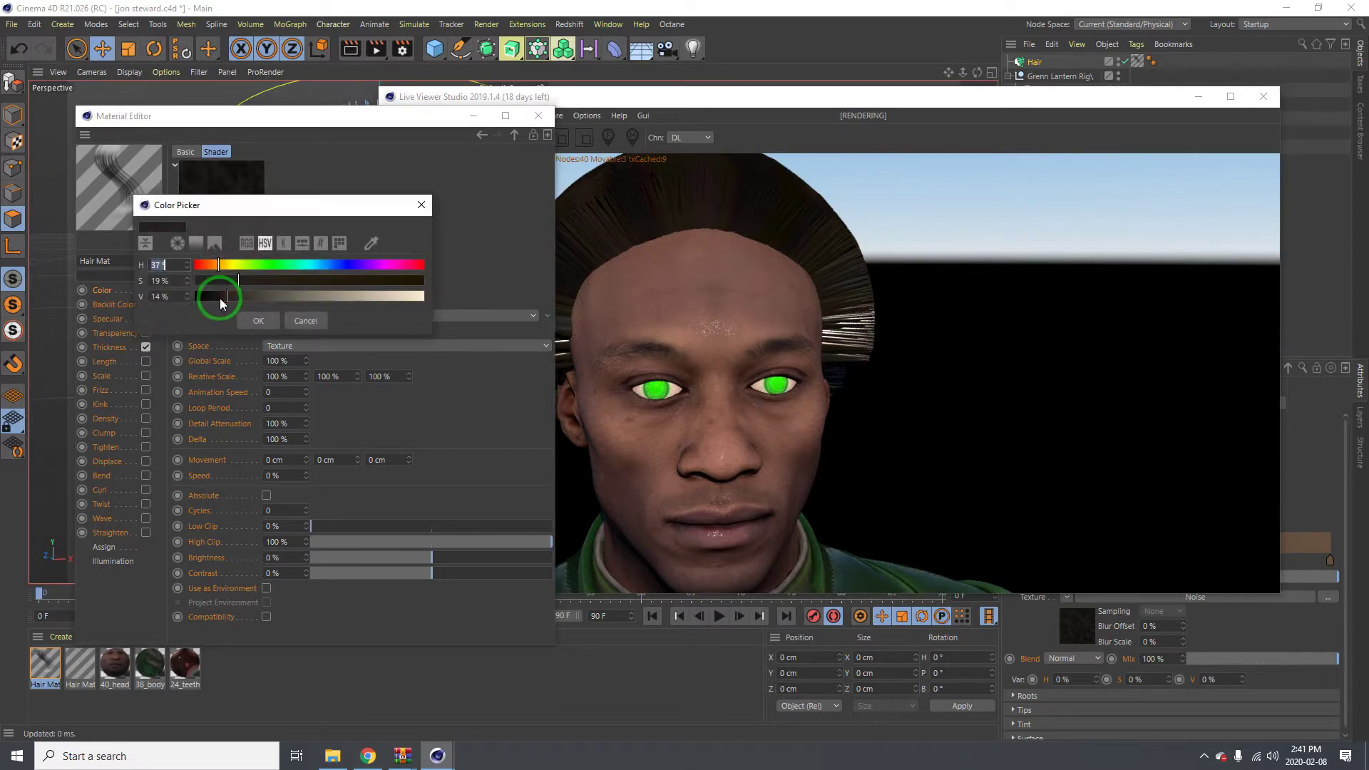
{"action": "left_click", "coordinate": [259, 324]}
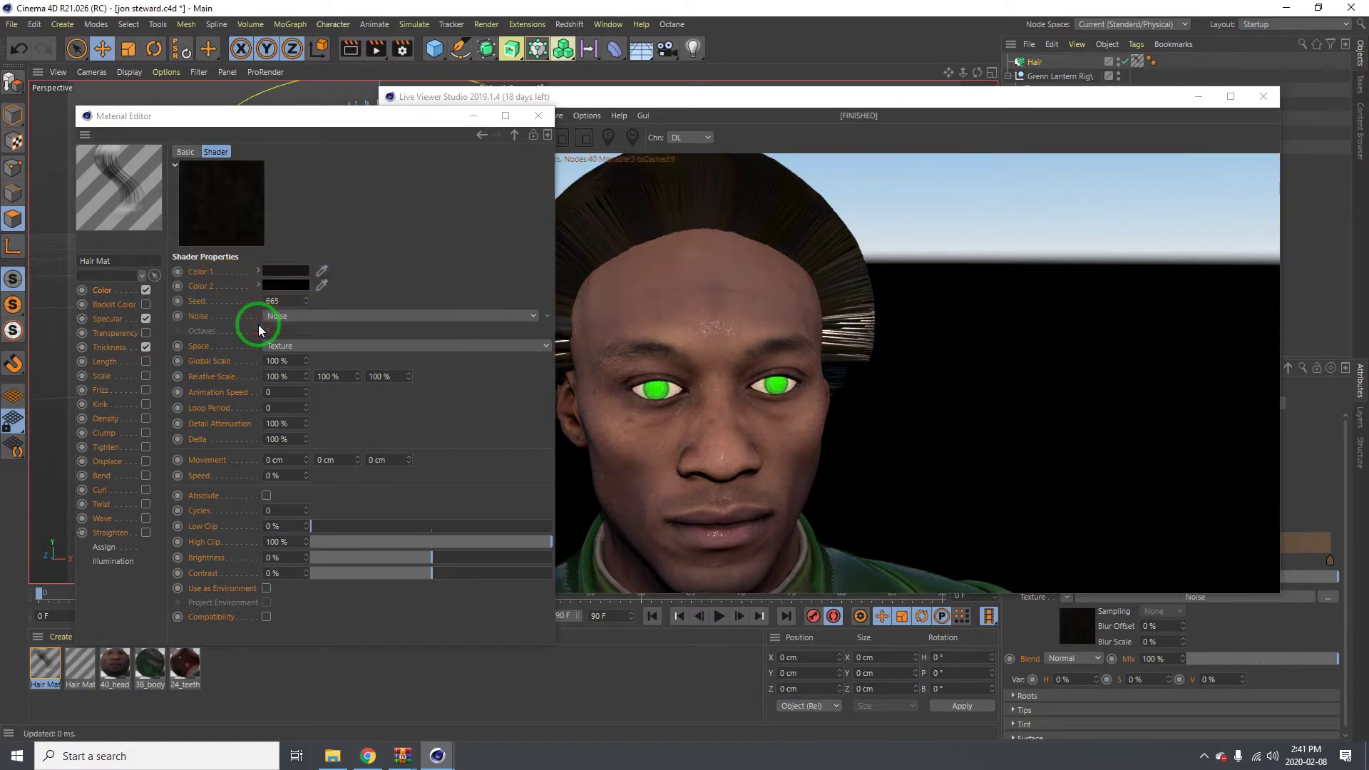
{"action": "left_click_drag", "start_coordinate": [319, 115], "coordinate": [306, 117]}
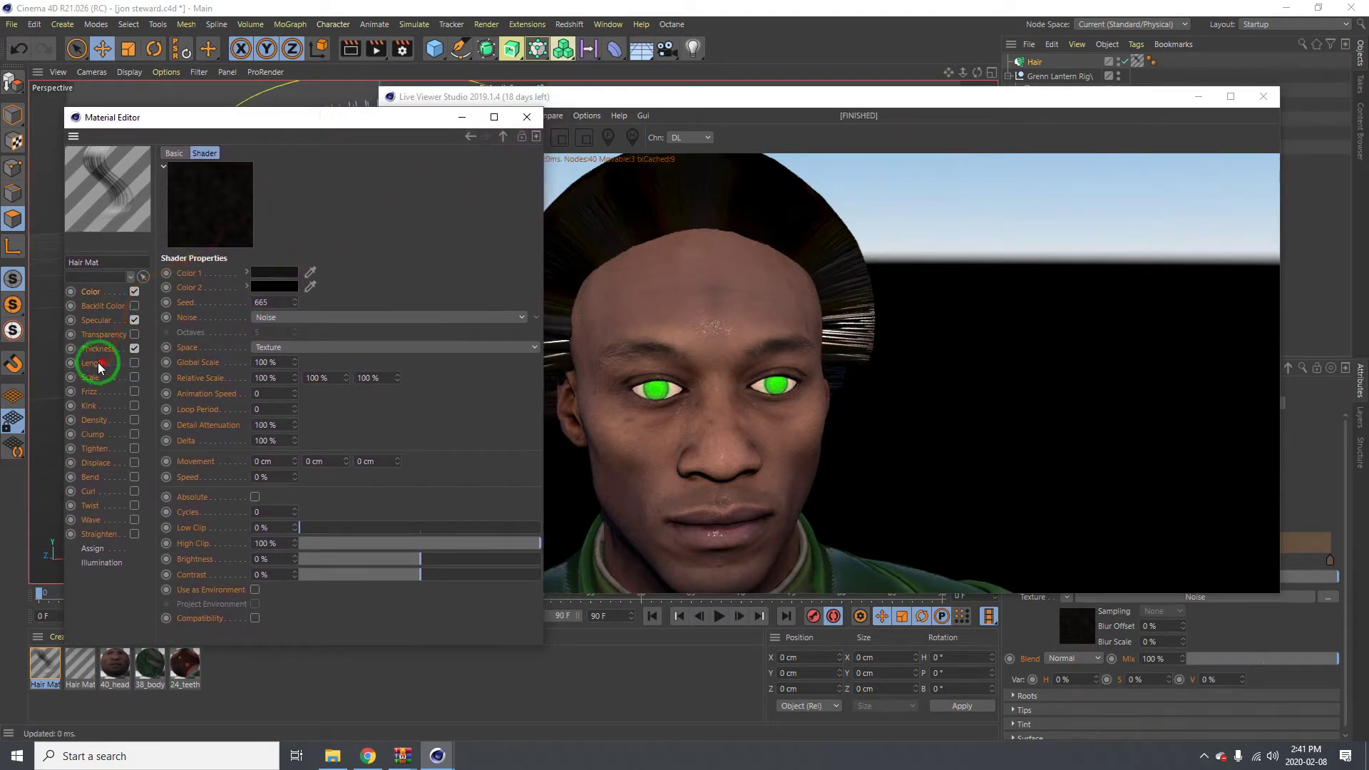
Step: In Hair Mat's Thickness channel, set Root to 0.02 cm and Tip to 0.01 cm
{"action": "left_click", "coordinate": [98, 349]}
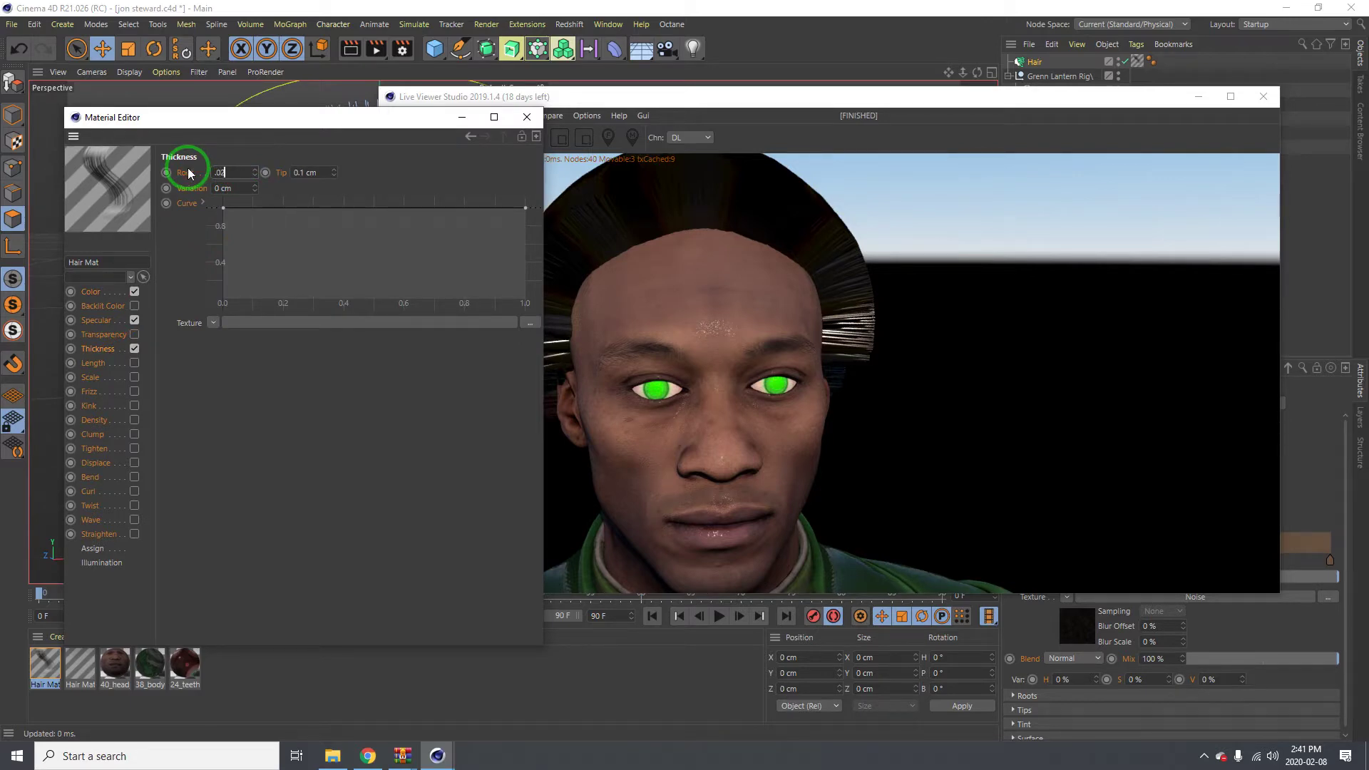
{"action": "key", "text": "Return"}
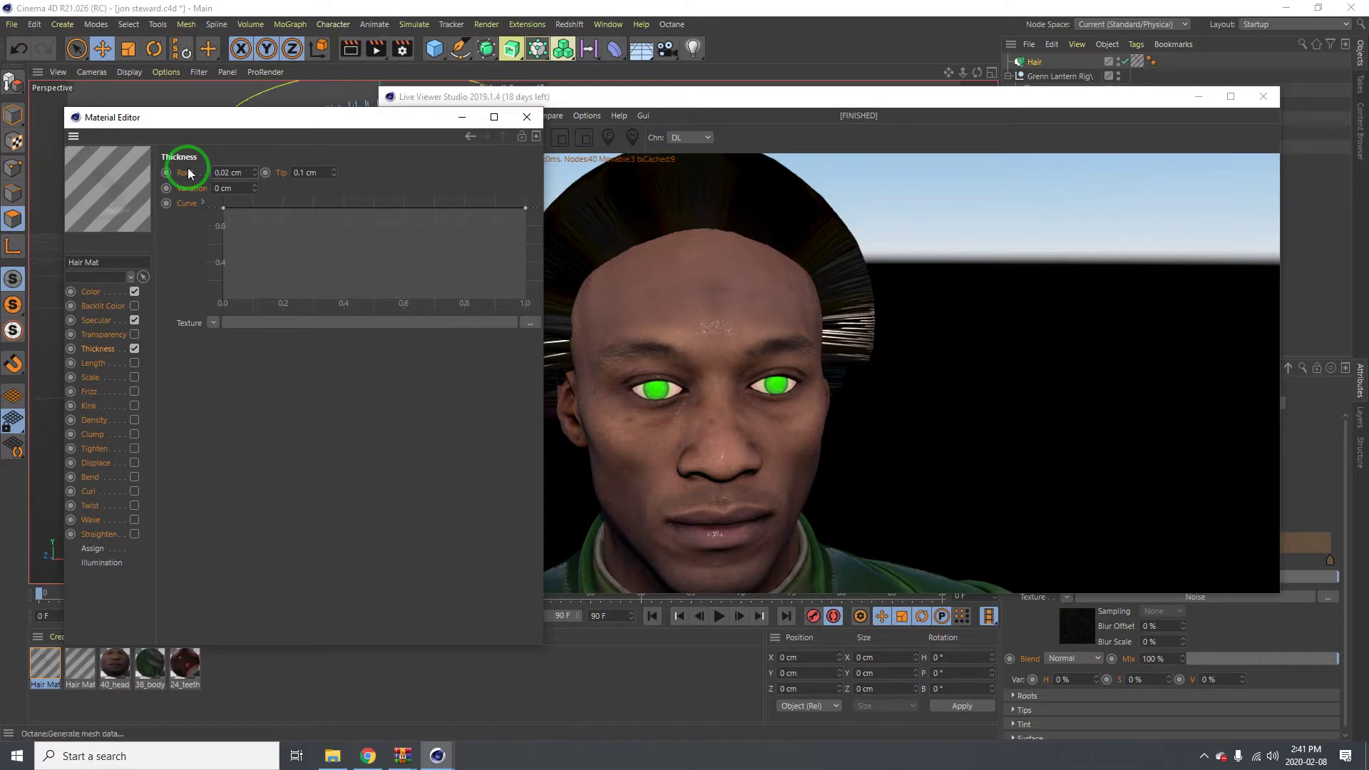
{"action": "left_click", "coordinate": [307, 209]}
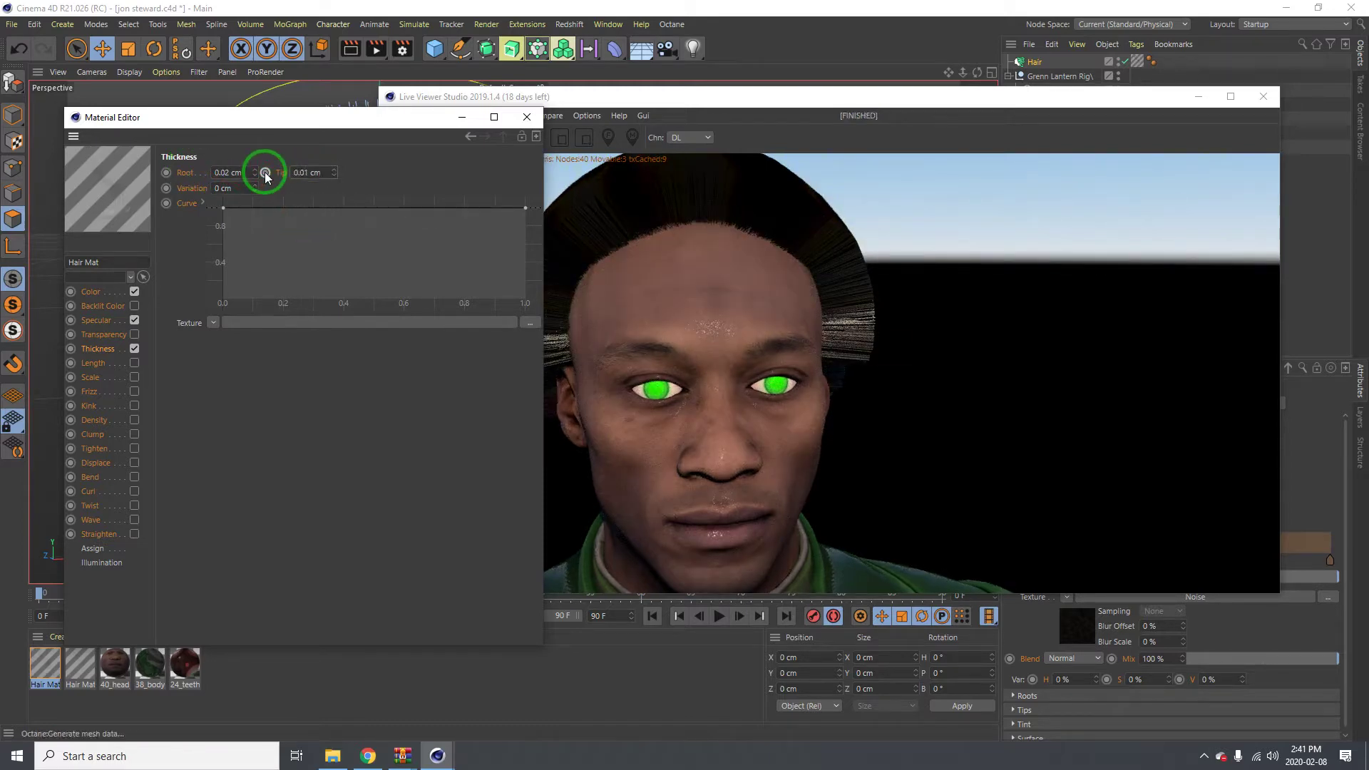
{"action": "left_click", "coordinate": [310, 168]}
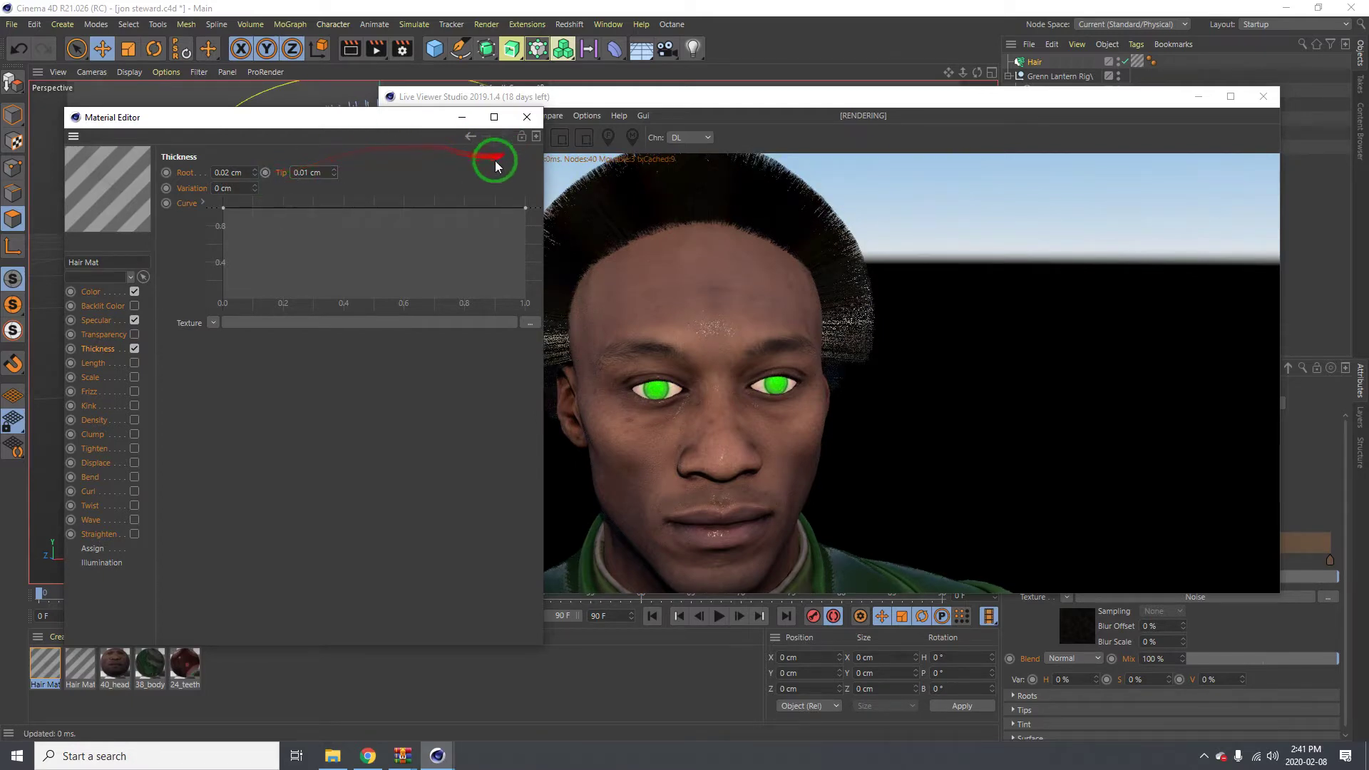
Step: Orbit the live render to a three-quarter head view and move it aside to reveal the scene objects
{"action": "left_click_drag", "start_coordinate": [738, 292], "coordinate": [611, 300]}
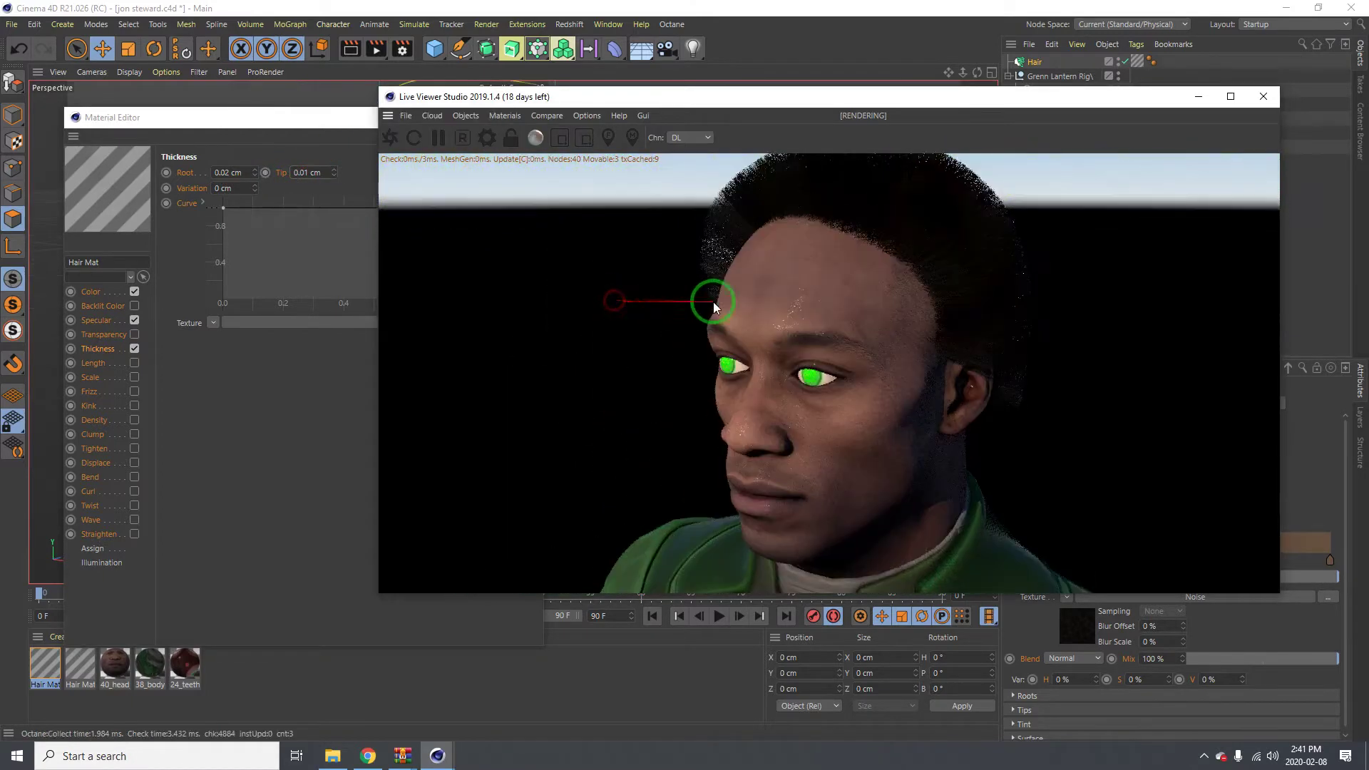
{"action": "right_click_drag", "start_coordinate": [775, 298], "coordinate": [708, 338]}
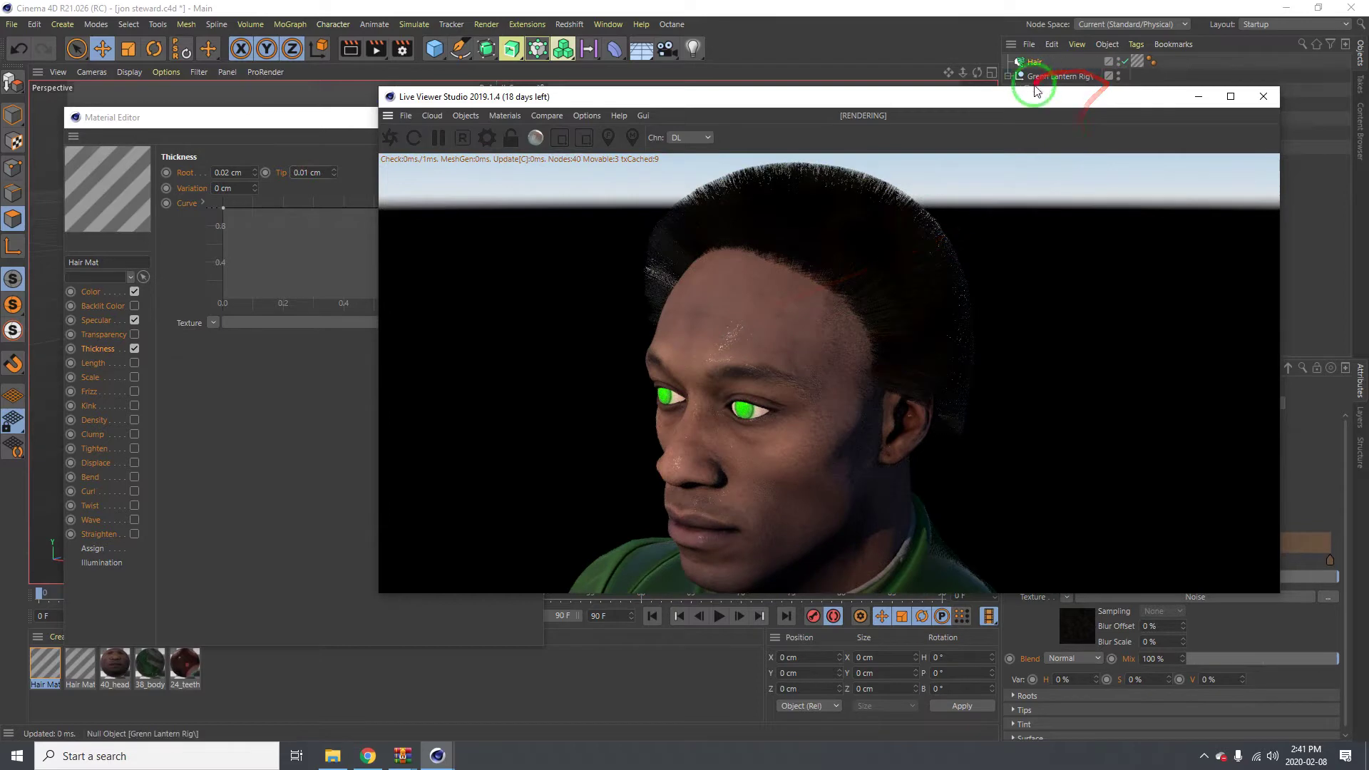
{"action": "left_click_drag", "start_coordinate": [1029, 106], "coordinate": [1046, 162]}
Step: Raise the OctaneDayLight Ground start angle to about 58.36 and orbit the render face-on
{"action": "left_click", "coordinate": [1071, 104]}
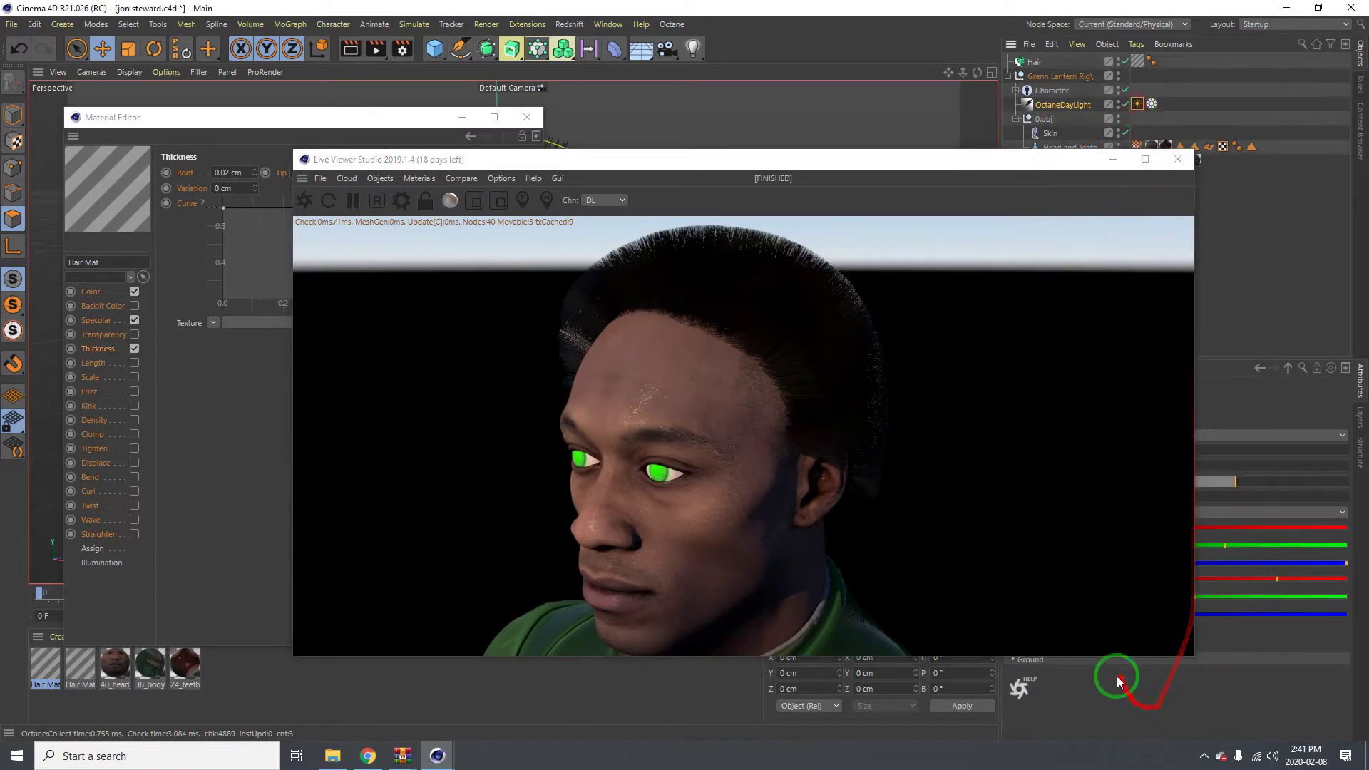
{"action": "left_click", "coordinate": [1060, 663]}
{"action": "left_click_drag", "start_coordinate": [1174, 725], "coordinate": [1266, 727]}
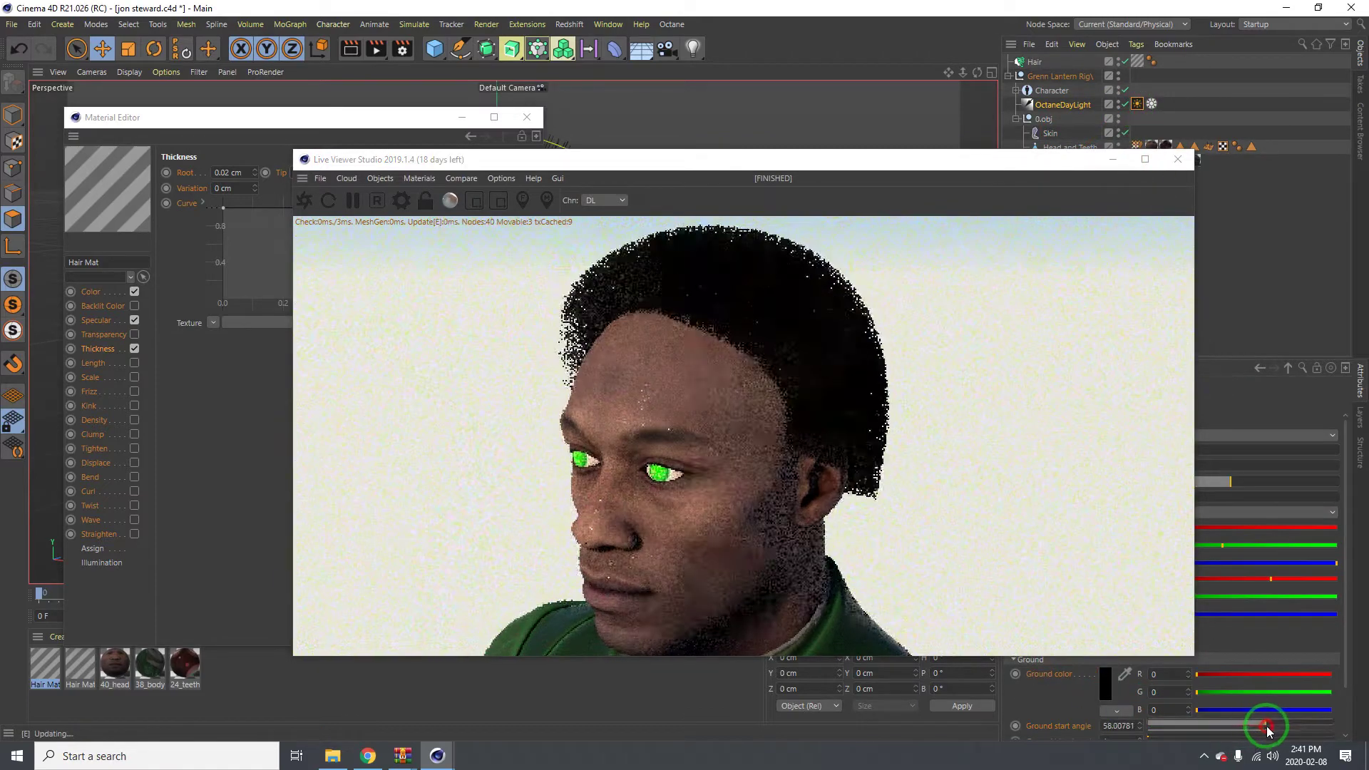
{"action": "left_click_drag", "start_coordinate": [712, 461], "coordinate": [709, 400]}
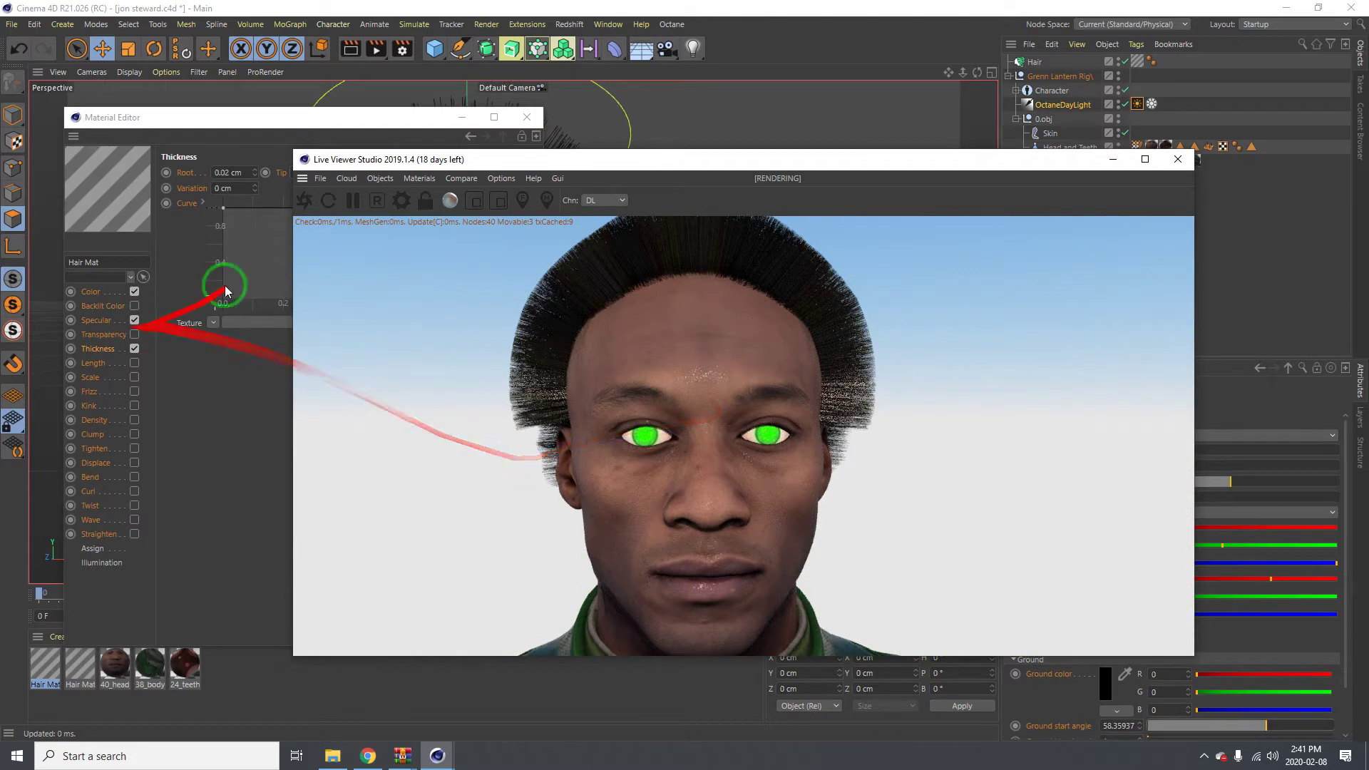
Step: Enable Hair Mat's Frizz channel, which defaults to 10% frizz with 10% variation
{"action": "left_click", "coordinate": [203, 122]}
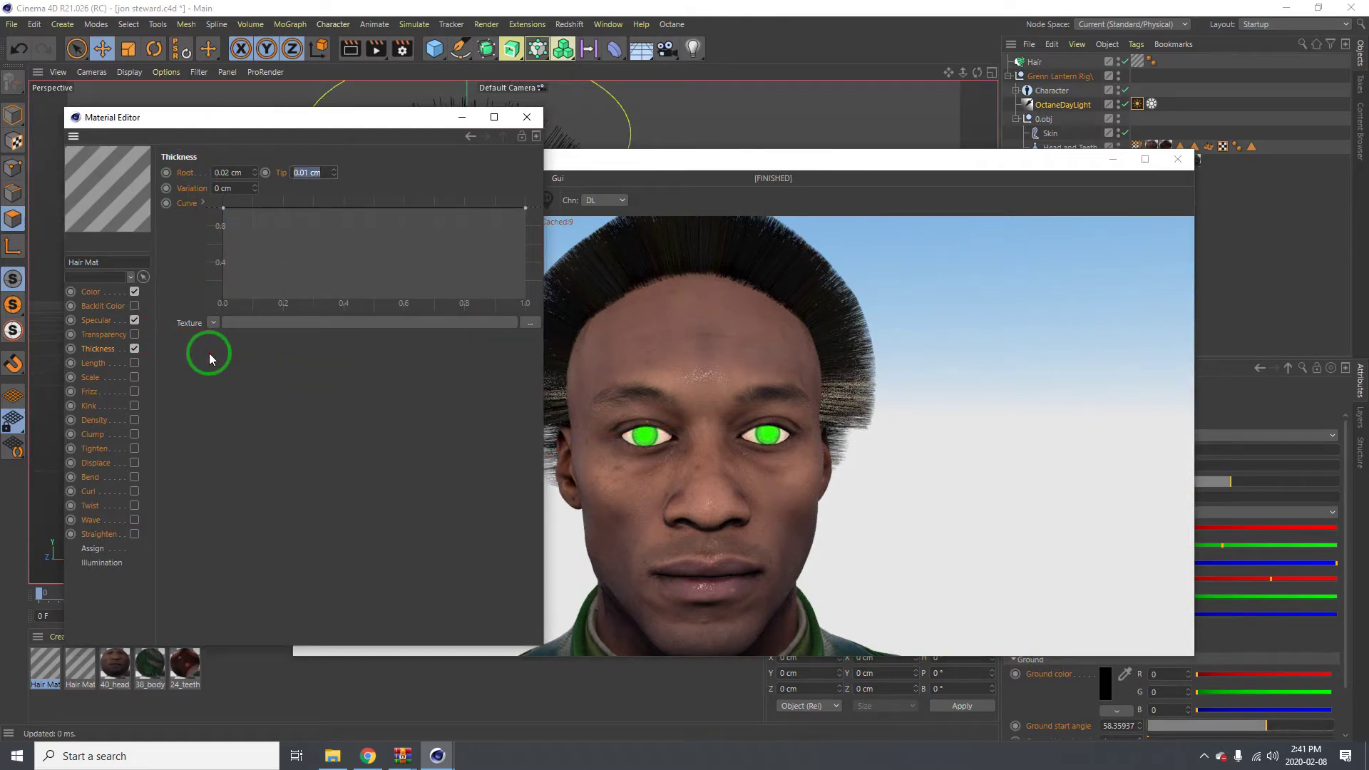
{"action": "left_click", "coordinate": [93, 363]}
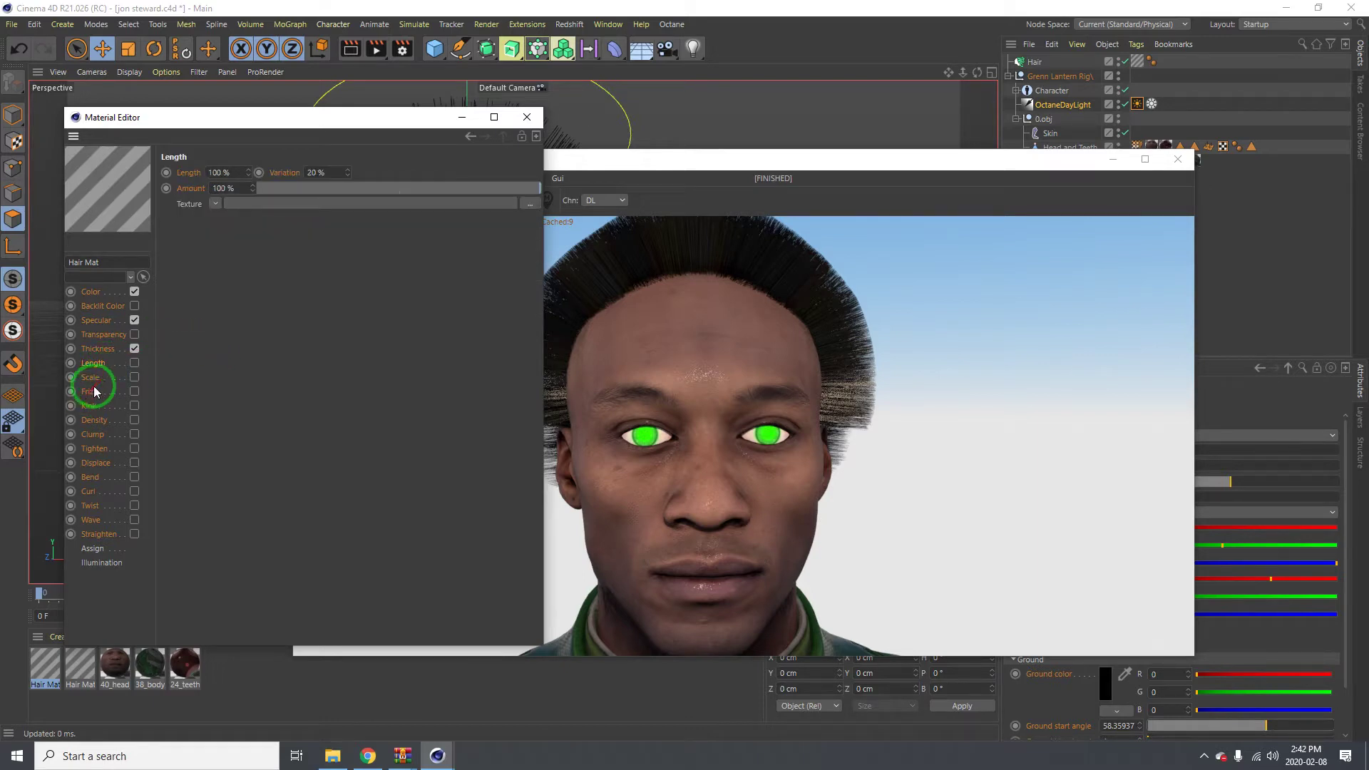
{"action": "left_click", "coordinate": [91, 391]}
{"action": "left_click", "coordinate": [133, 392]}
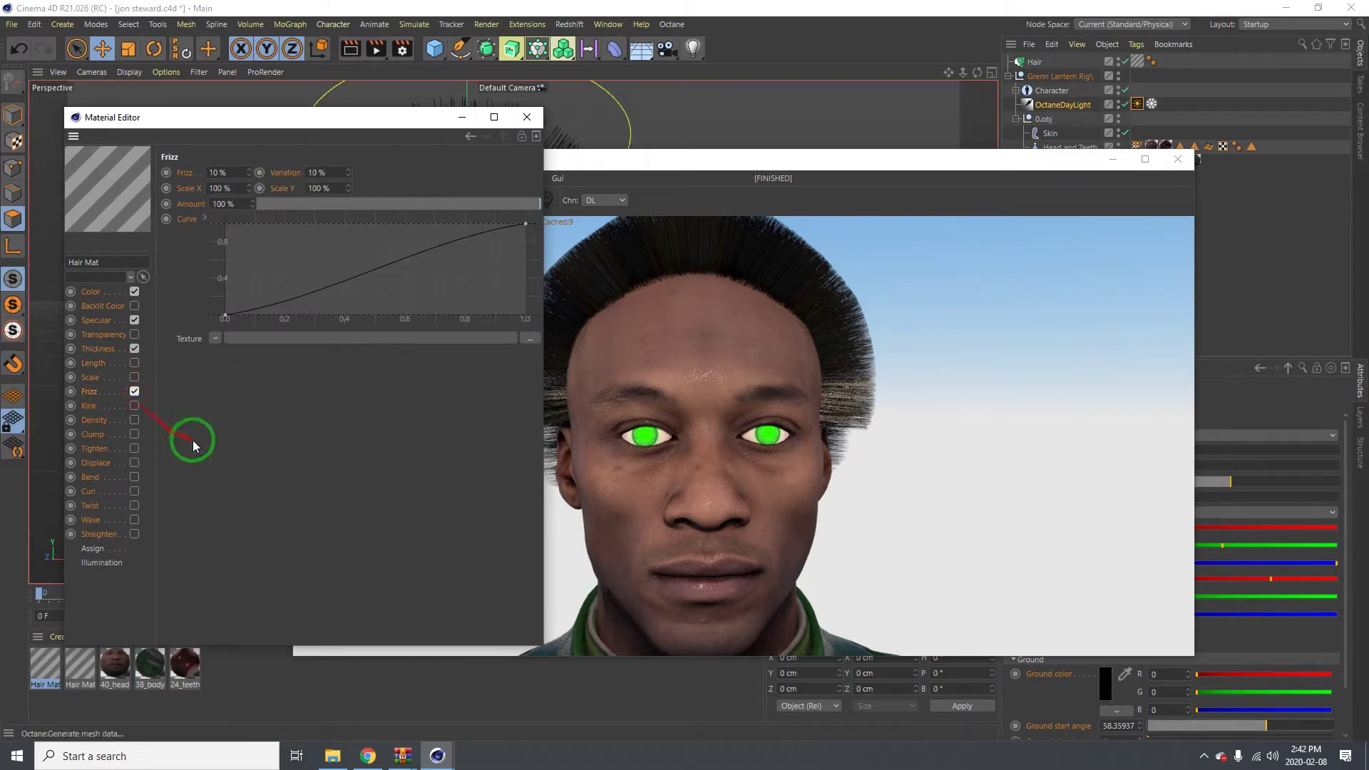
Step: Try raising the Frizz curve's start and lowering its end, then undo both curve edits
{"action": "mouse_move", "coordinate": [765, 160]}
{"action": "left_mouse_down"}
{"action": "mouse_move", "coordinate": [830, 135]}
{"action": "mouse_move", "coordinate": [776, 137]}
{"action": "left_mouse_up"}
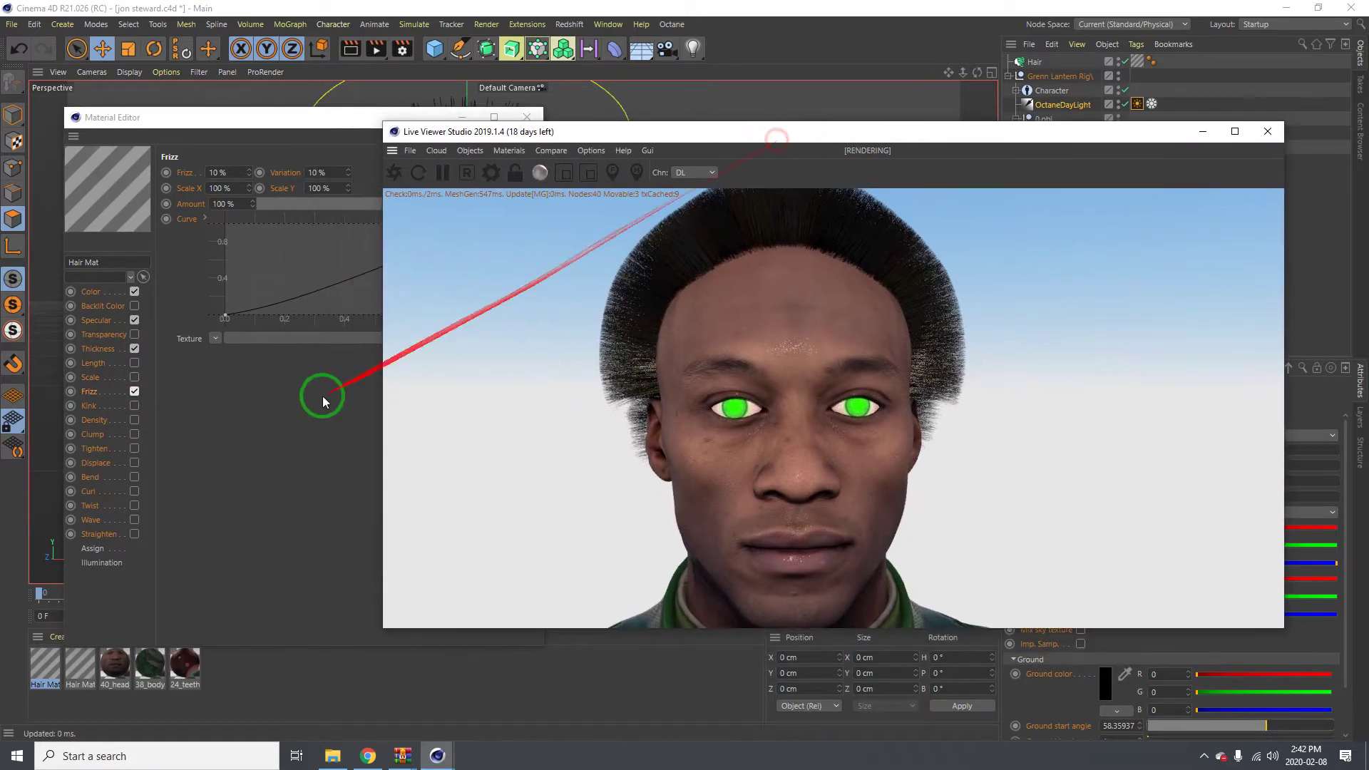
{"action": "left_click", "coordinate": [246, 427]}
{"action": "left_click_drag", "start_coordinate": [229, 174], "coordinate": [197, 173]}
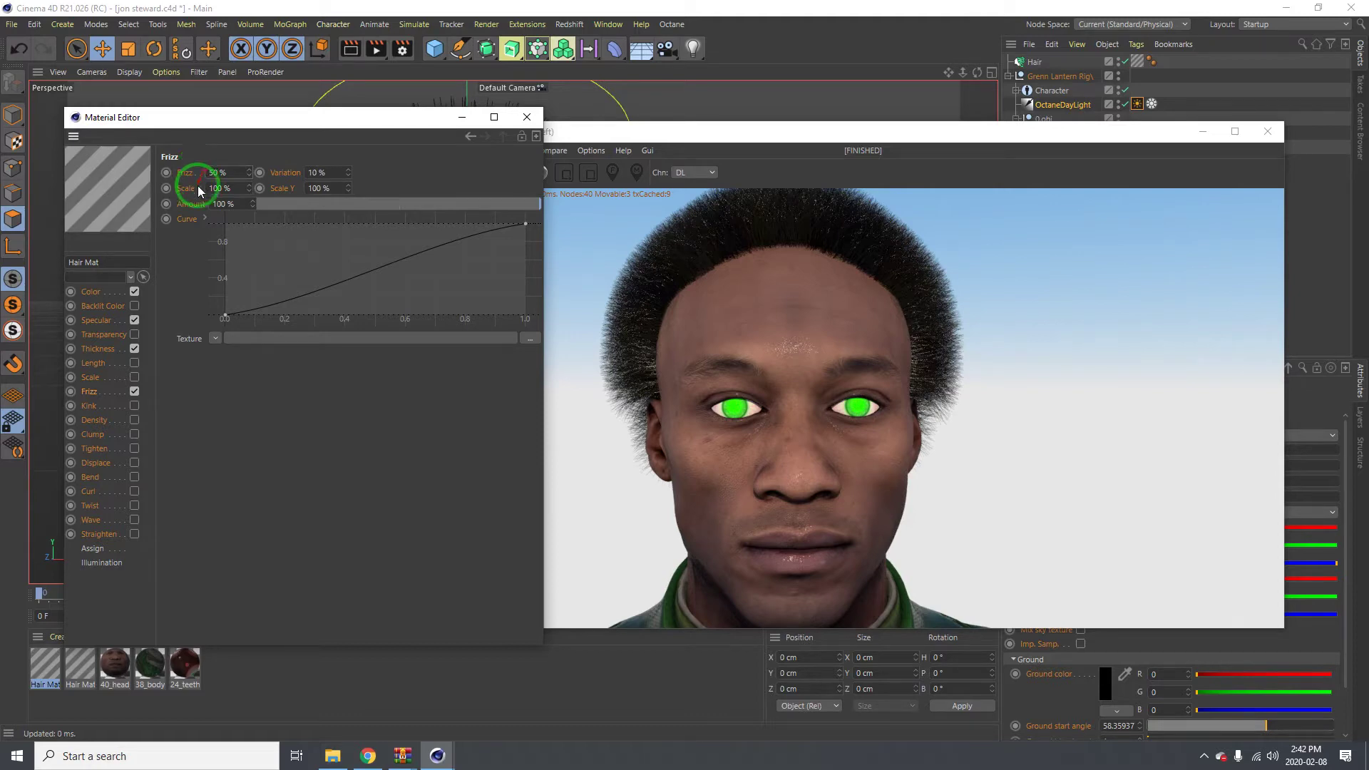
{"action": "left_click_drag", "start_coordinate": [224, 315], "coordinate": [238, 238]}
{"action": "left_click_drag", "start_coordinate": [523, 225], "coordinate": [515, 312]}
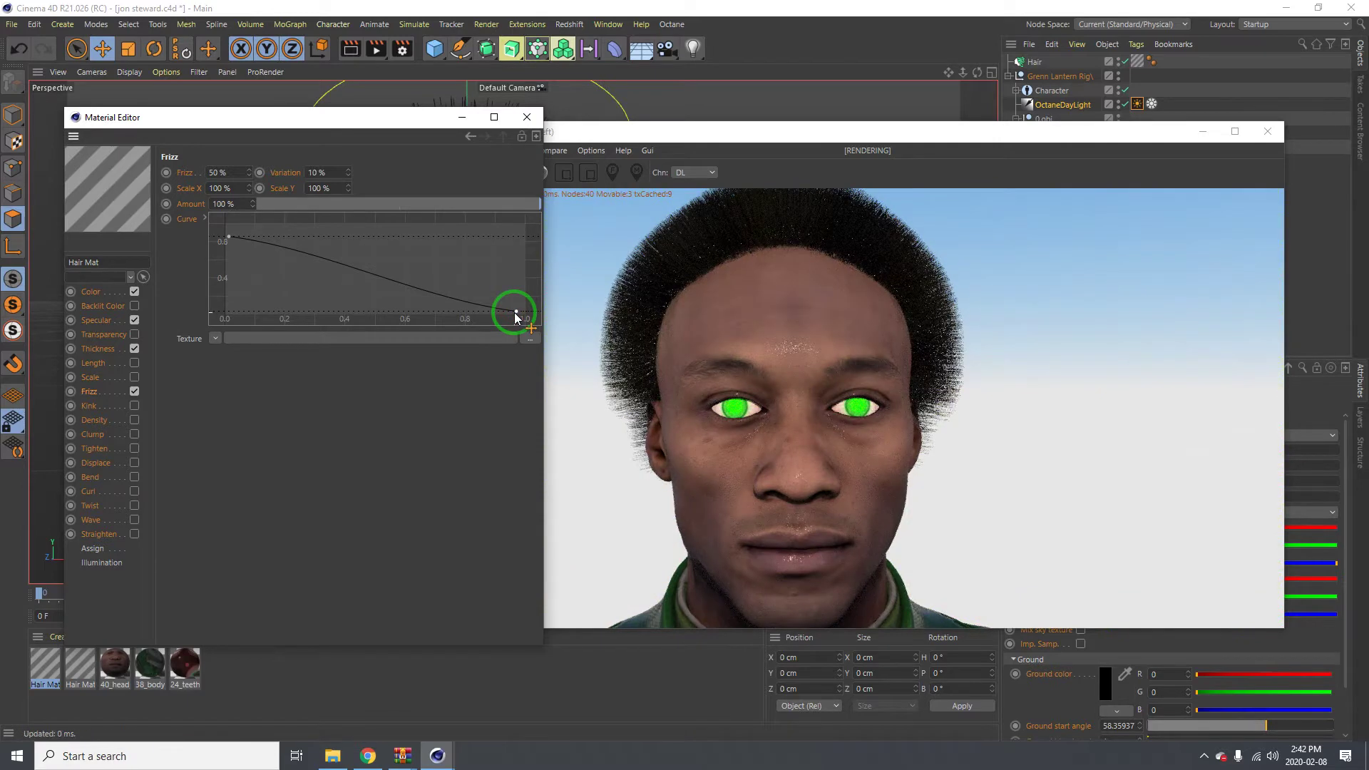
{"action": "key", "text": "ctrl+z"}
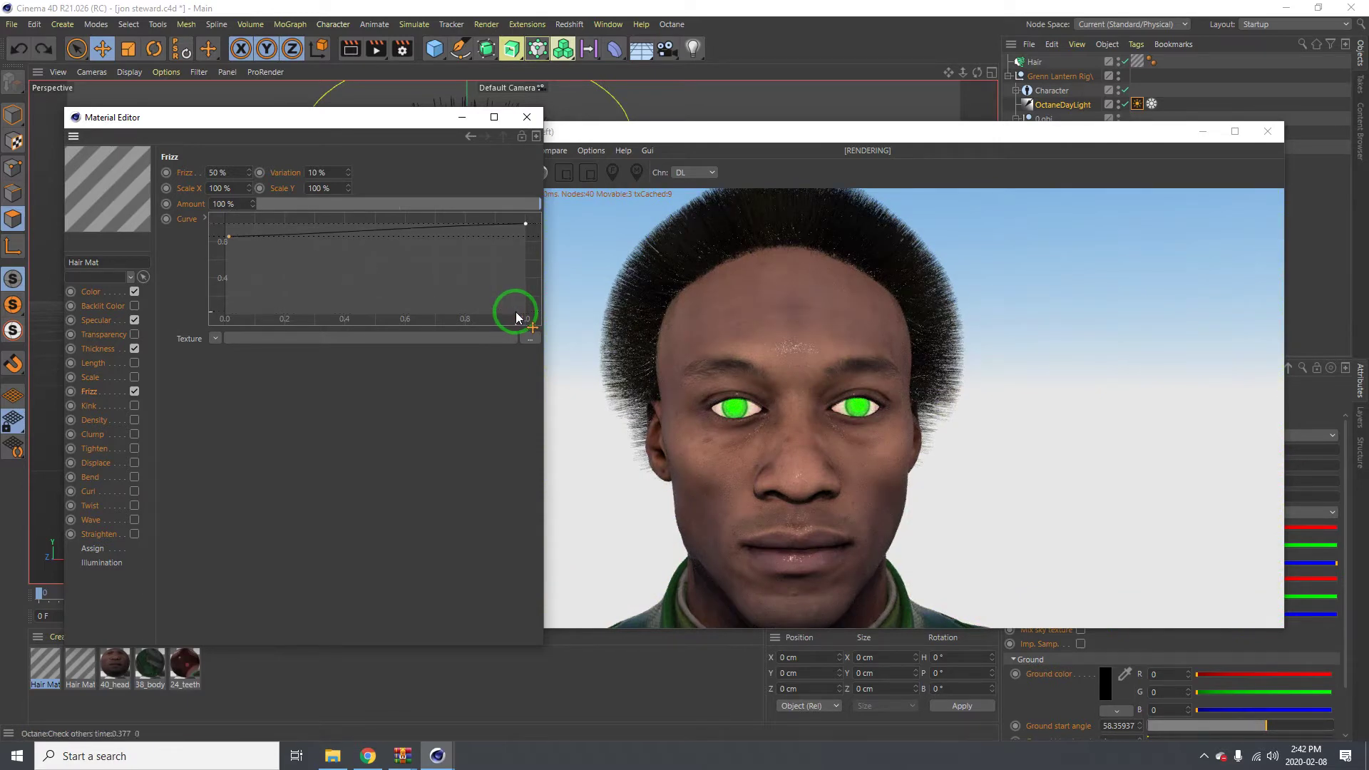
{"action": "key", "text": "ctrl+z"}
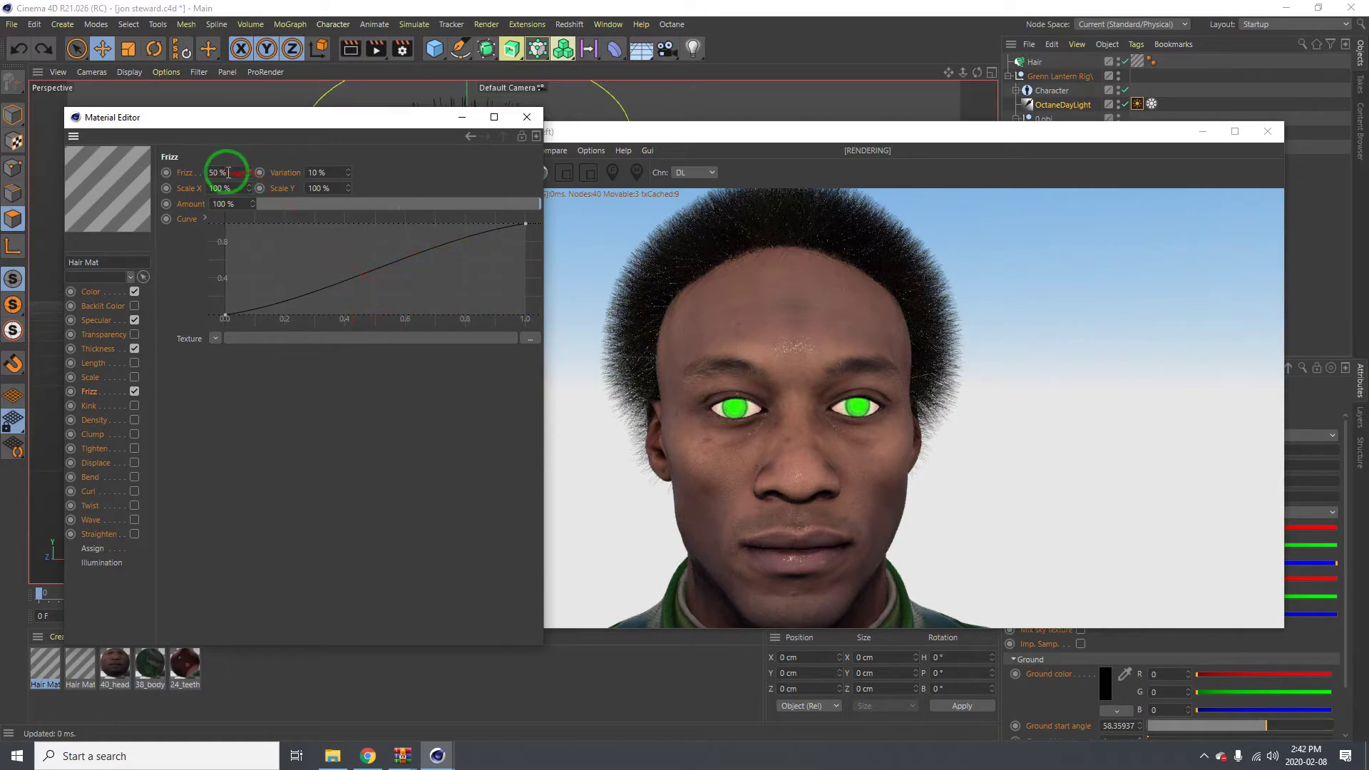
Step: Enter 100 % in Frizz, then reselect the value to settle it at 30 %
{"action": "left_click_drag", "start_coordinate": [230, 172], "coordinate": [201, 165]}
{"action": "type", "text": "100"}
{"action": "key", "text": "Return"}
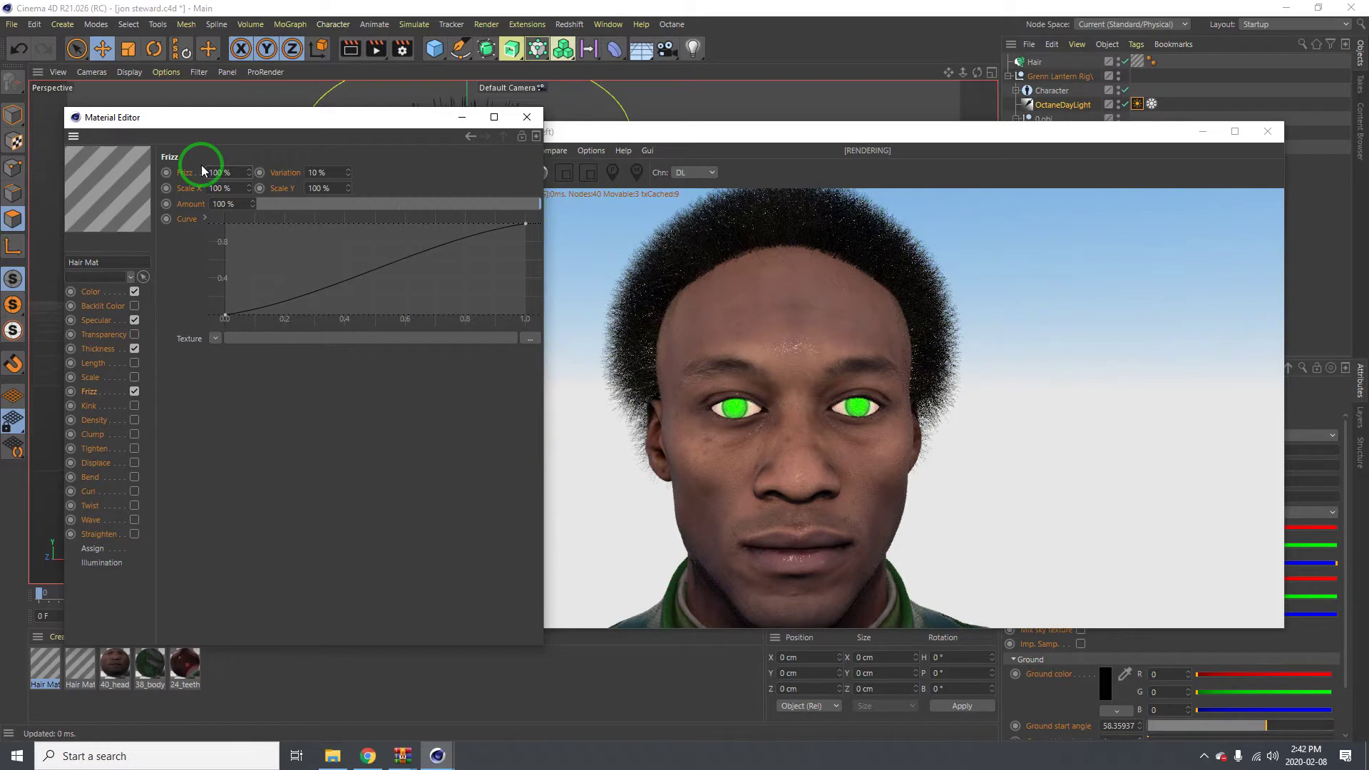
{"action": "double_click", "coordinate": [194, 170]}
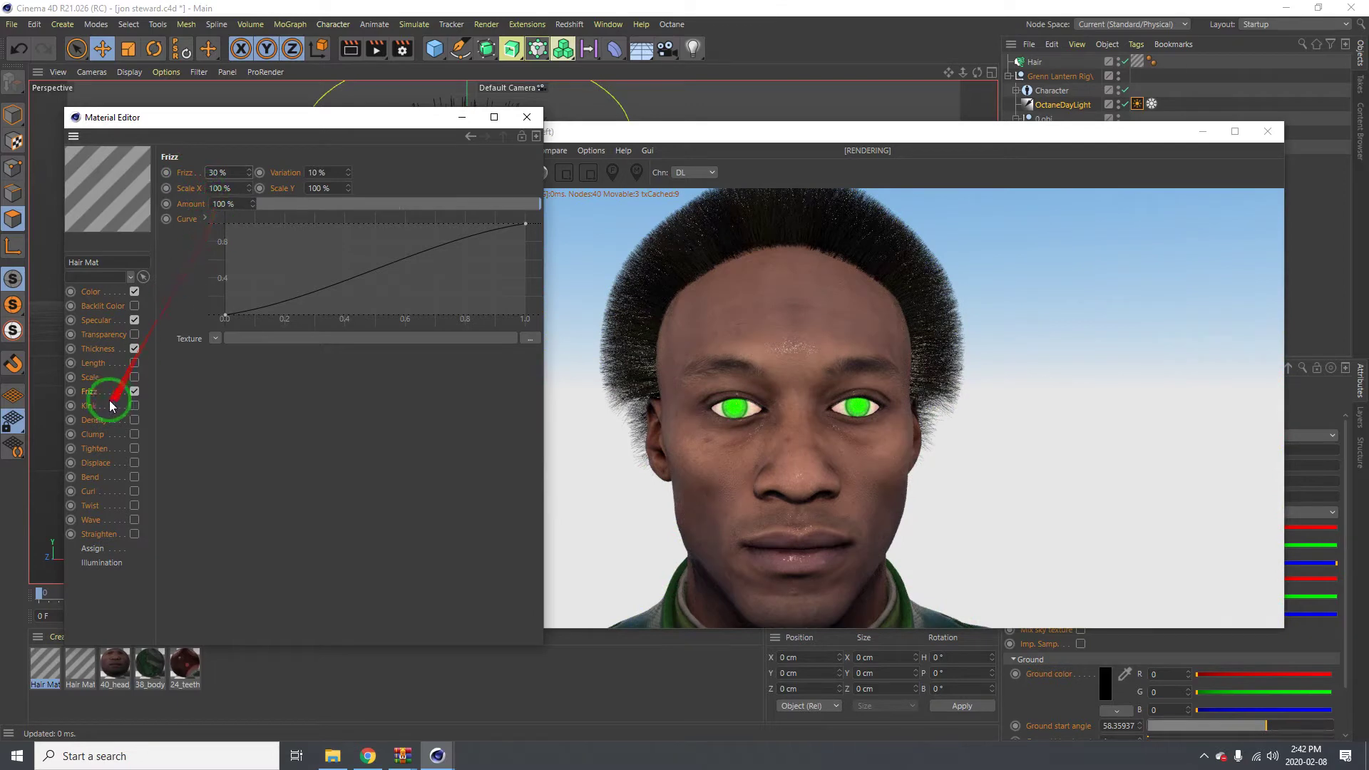
Step: Enable Kink and try a 50 % amount, undoing it back to 30 %
{"action": "left_click", "coordinate": [135, 407]}
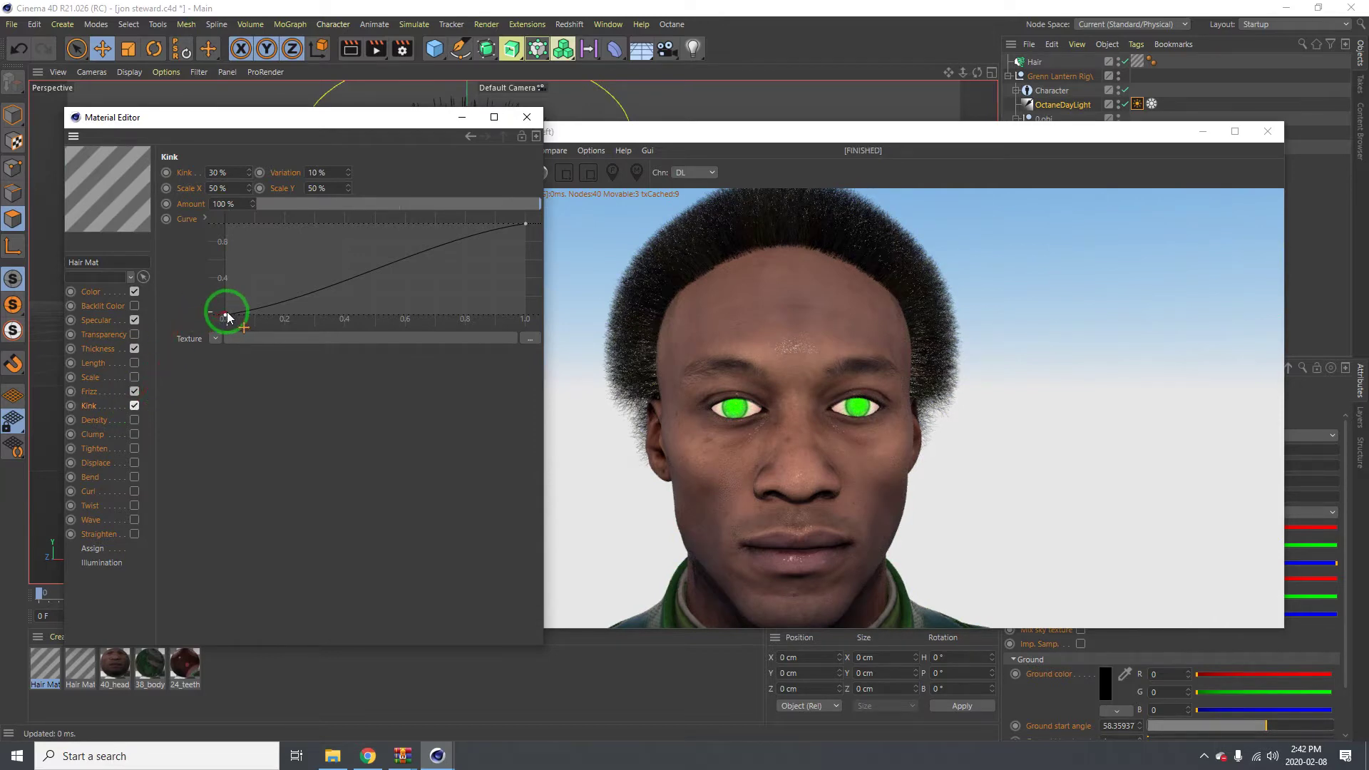
{"action": "left_click", "coordinate": [210, 172]}
{"action": "type", "text": "50"}
{"action": "key", "text": "Return"}
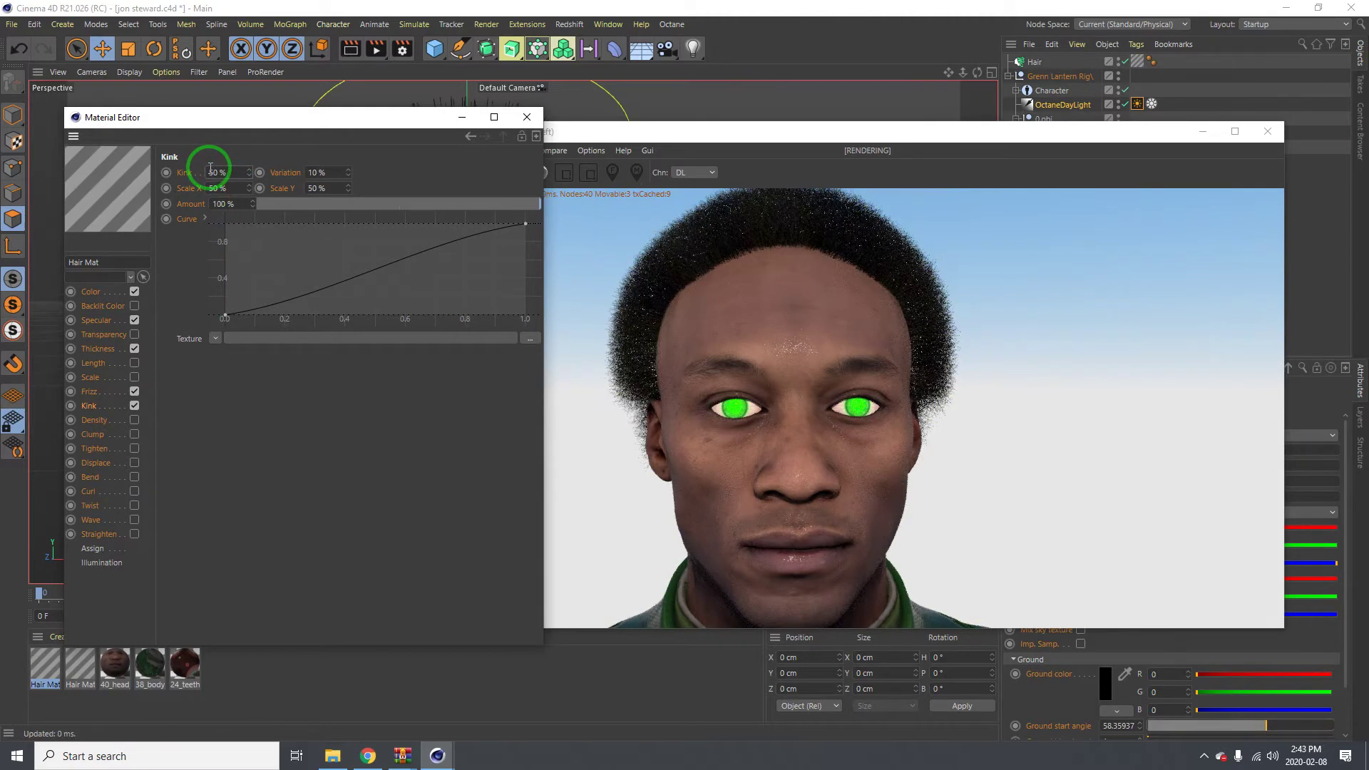
{"action": "key", "text": "ctrl+z"}
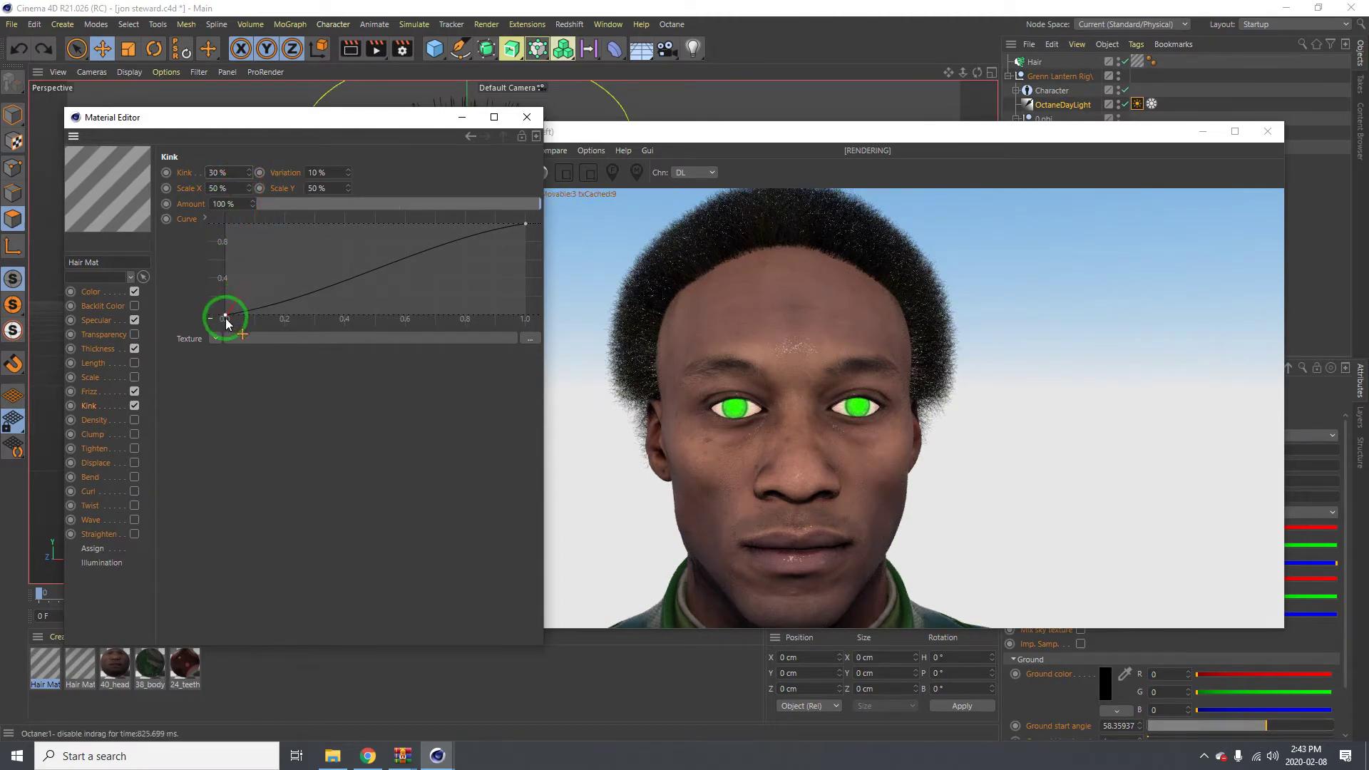
Step: Reshape the Kink curve with its start near 0.75 and its end near 0.4
{"action": "left_click_drag", "start_coordinate": [226, 314], "coordinate": [228, 256]}
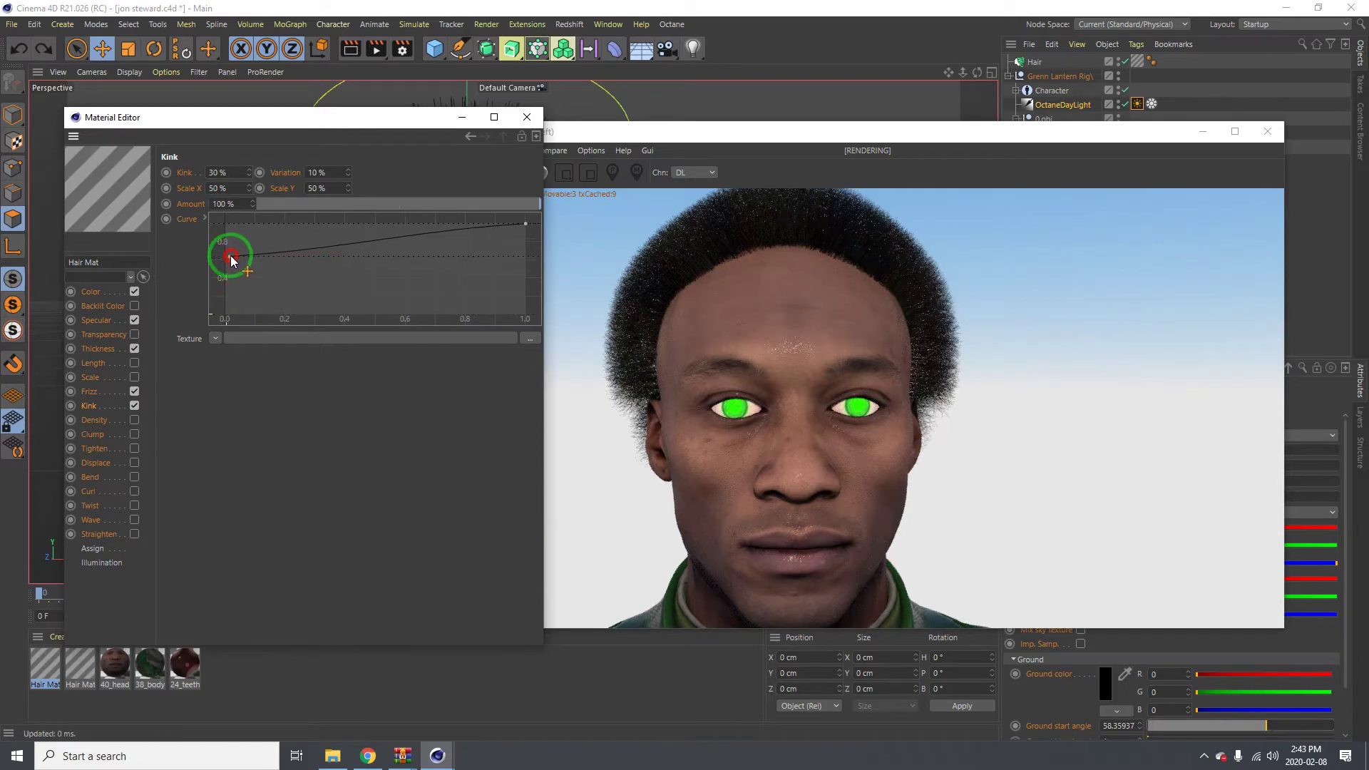
{"action": "left_click", "coordinate": [525, 223]}
{"action": "left_click_drag", "start_coordinate": [525, 242], "coordinate": [524, 298]}
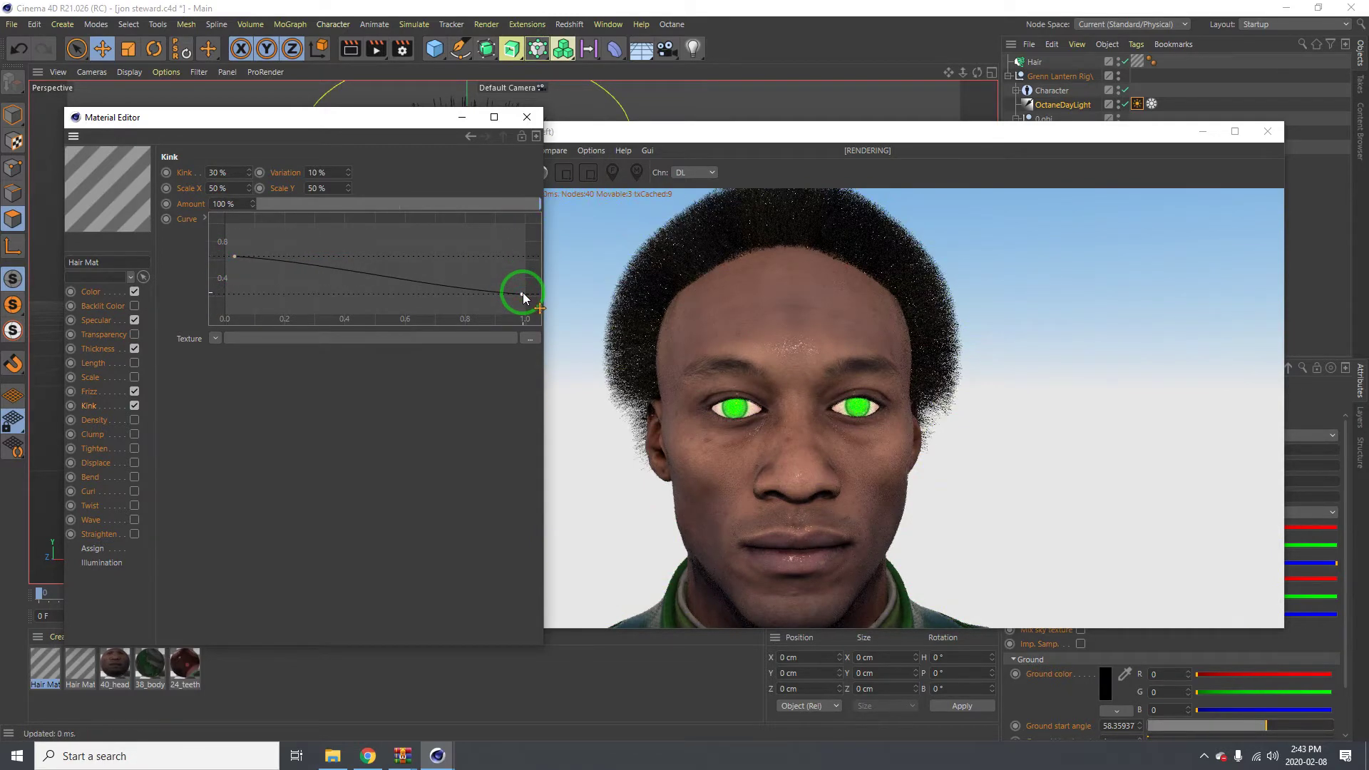
{"action": "left_click_drag", "start_coordinate": [840, 245], "coordinate": [112, 435]}
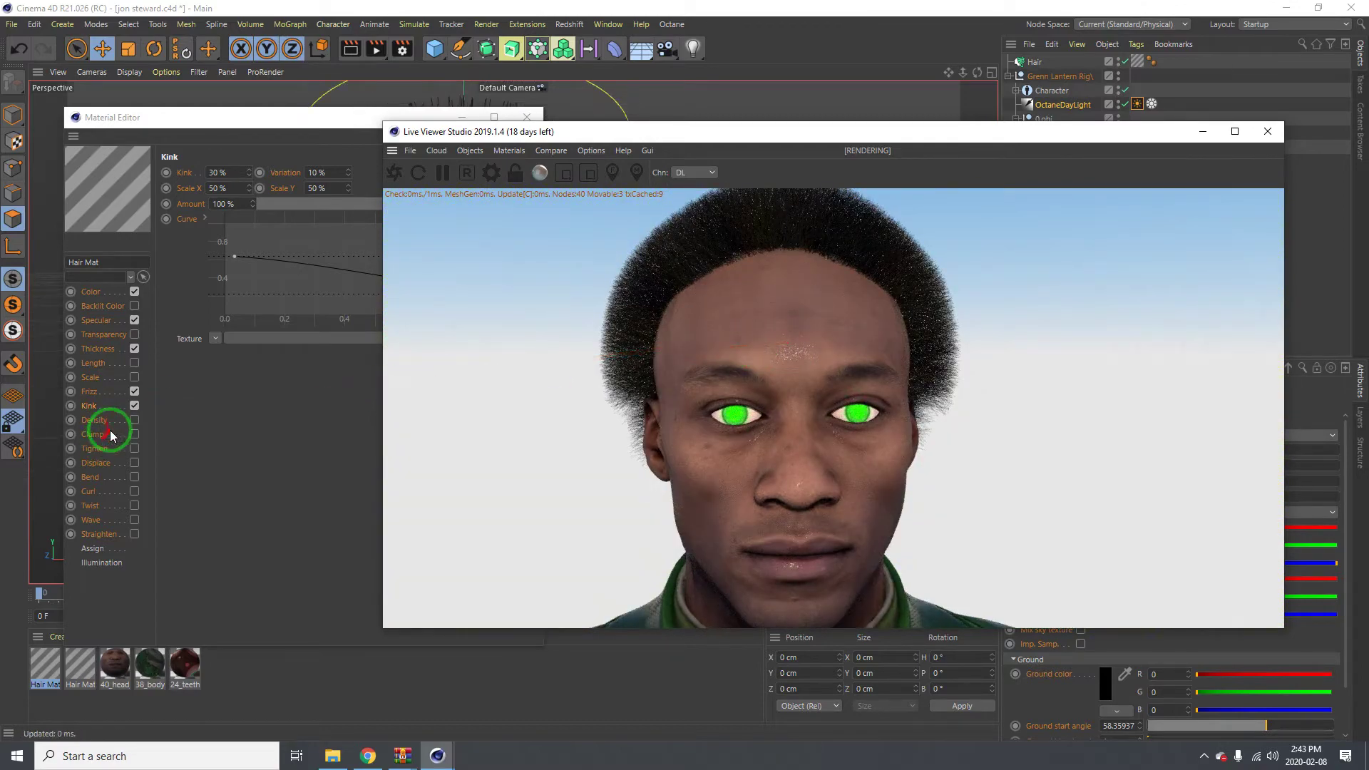
Step: Enable Clump on Hair Mat, after toggling Density off again, and set clump Count to 50 %
{"action": "left_click", "coordinate": [135, 421]}
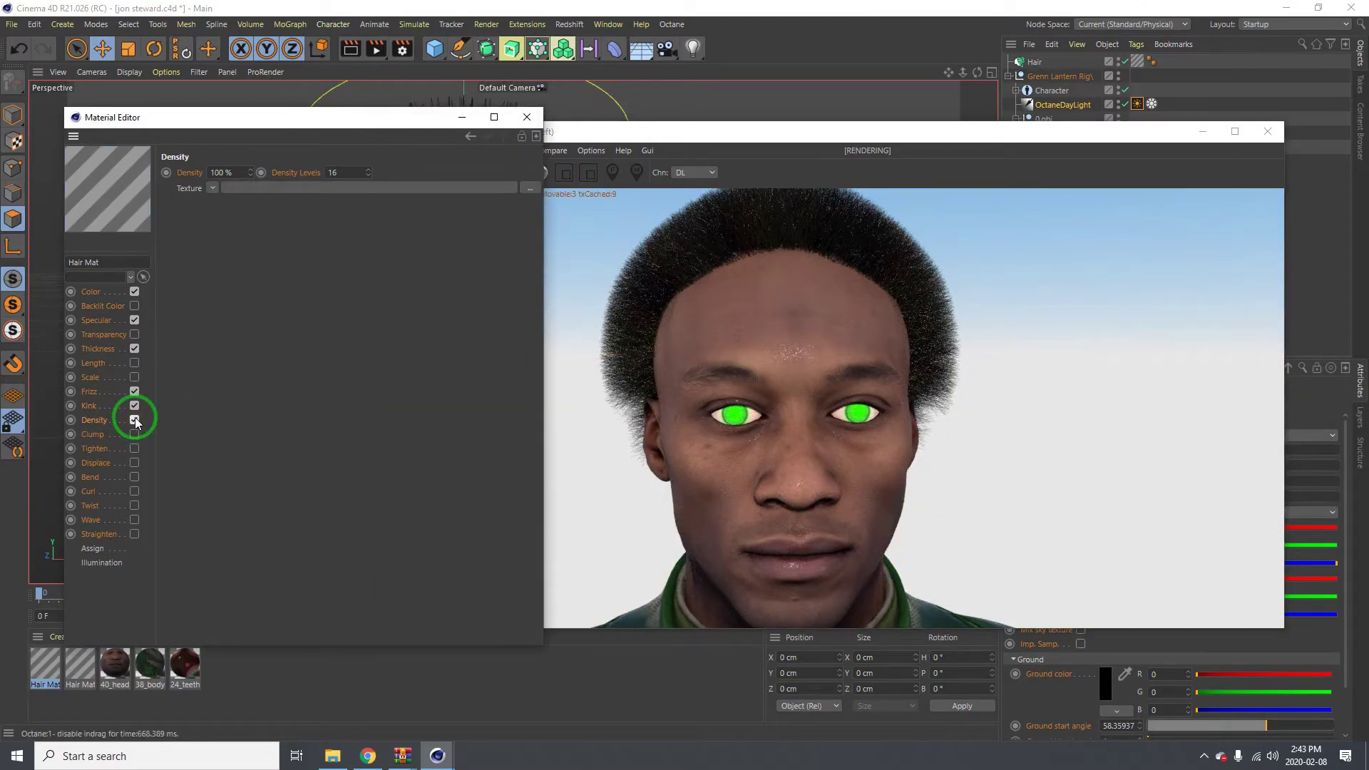
{"action": "left_click", "coordinate": [136, 420]}
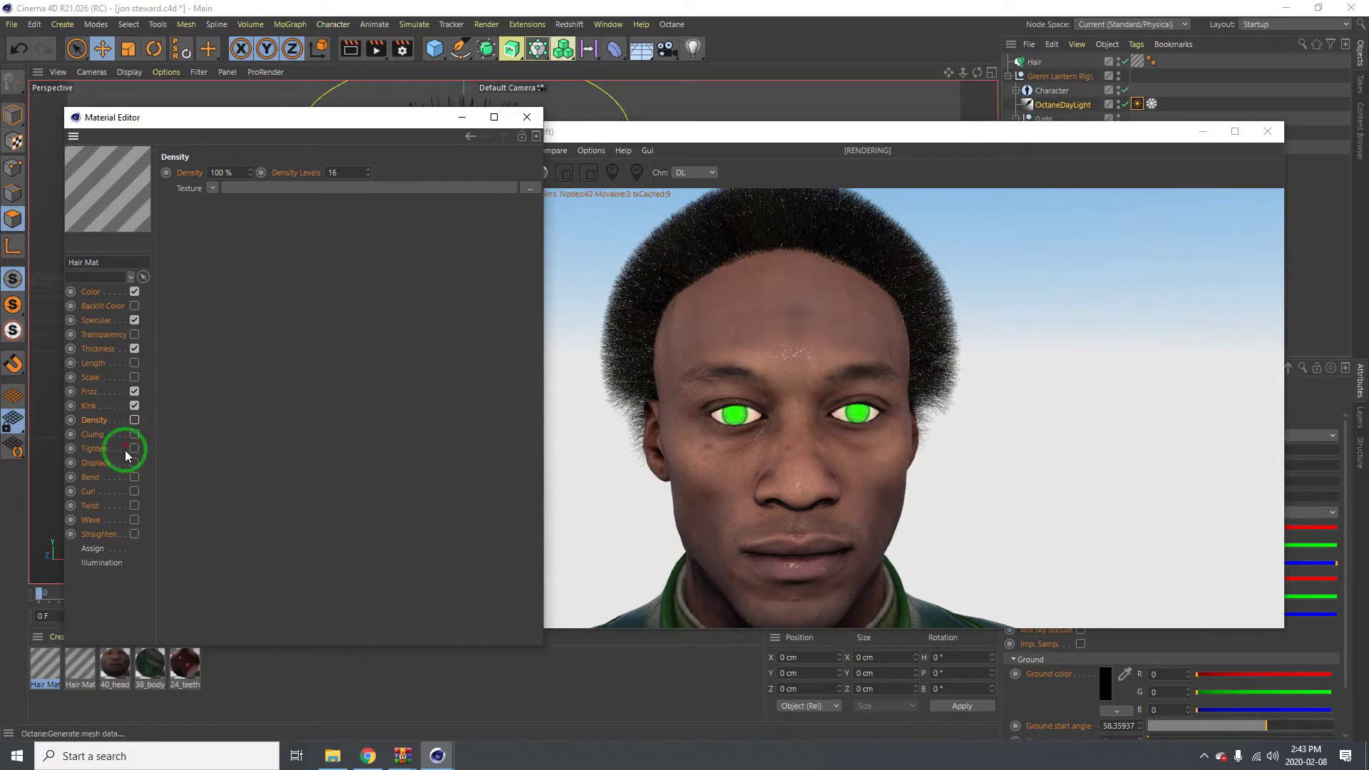
{"action": "left_click", "coordinate": [134, 434]}
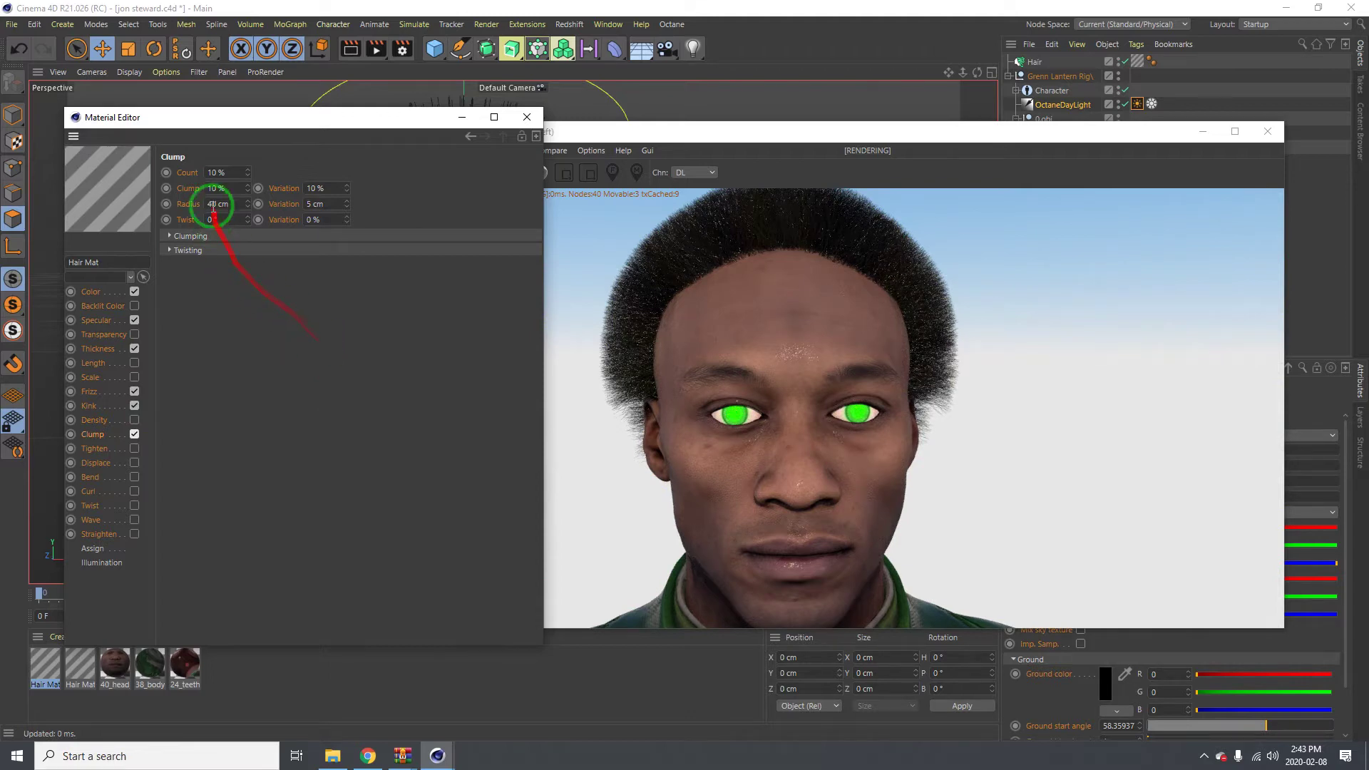
{"action": "left_click", "coordinate": [205, 172]}
{"action": "type", "text": "50"}
{"action": "key", "text": "Return"}
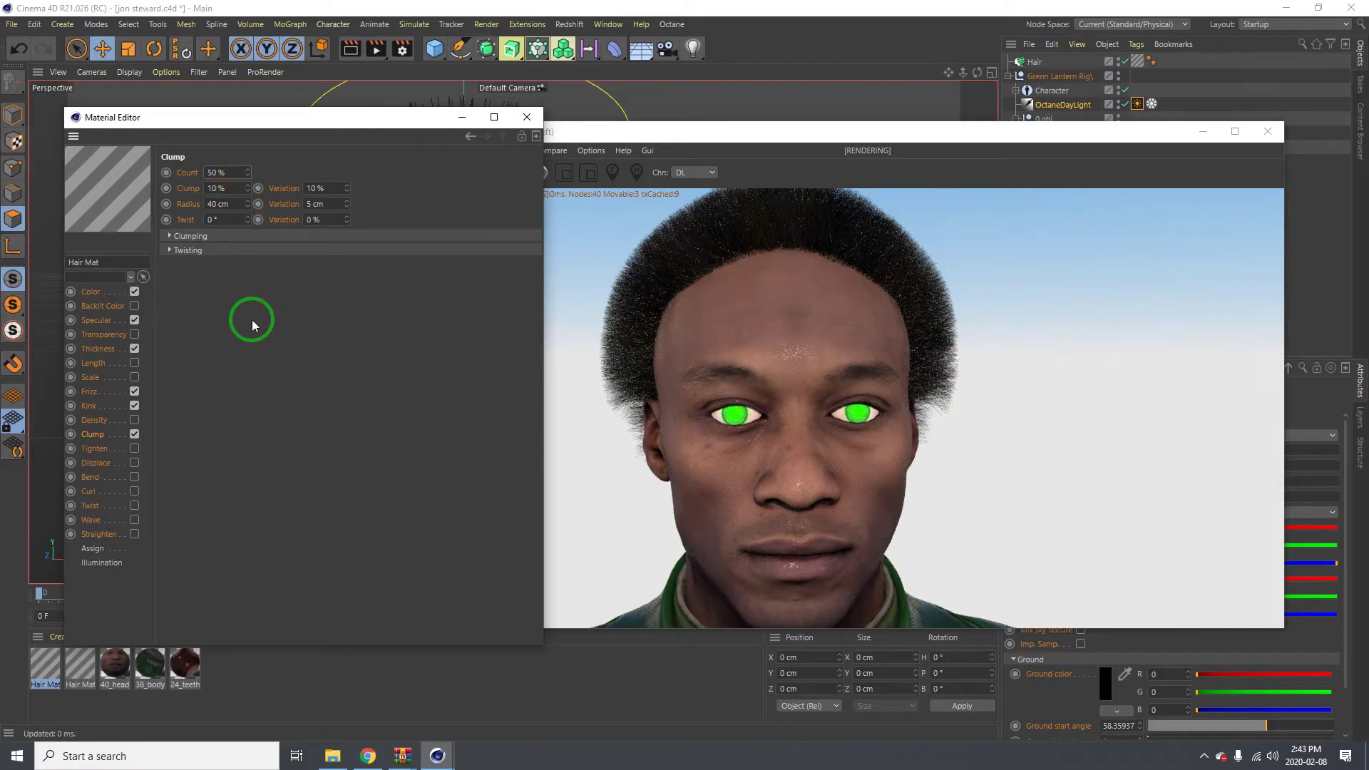
{"action": "left_click", "coordinate": [190, 238]}
{"action": "left_click", "coordinate": [192, 239]}
Step: Enable Tighten and Curl on Hair Mat, leaving Displace switched back off
{"action": "left_click", "coordinate": [135, 449]}
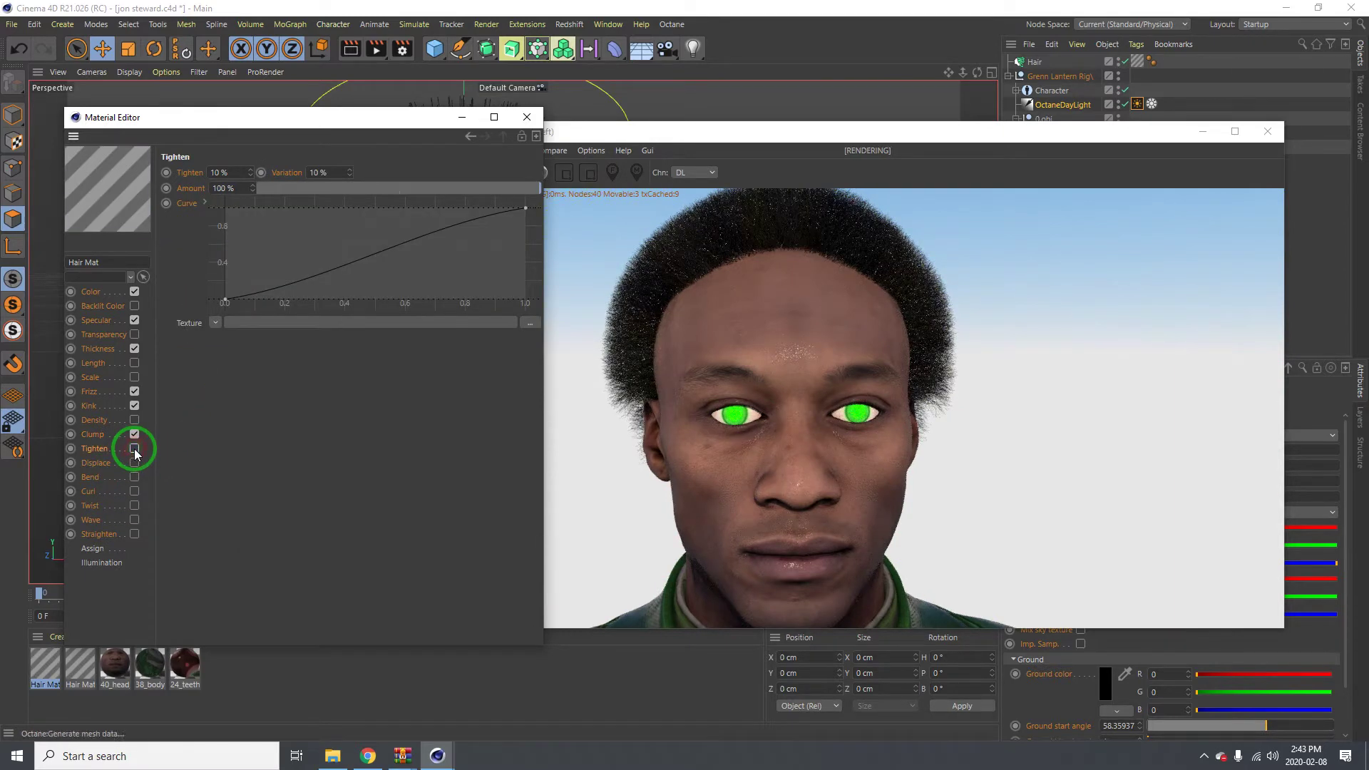
{"action": "left_click", "coordinate": [135, 462]}
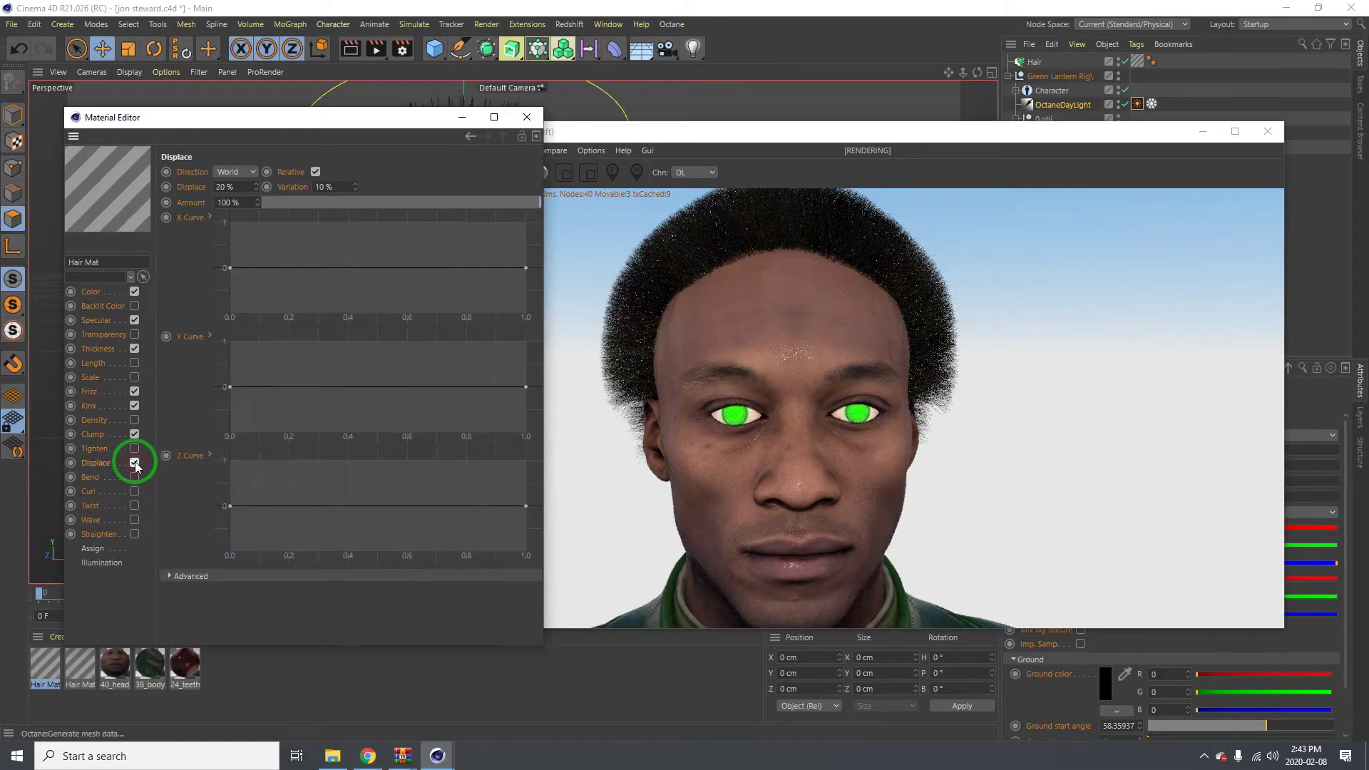
{"action": "left_click", "coordinate": [134, 462]}
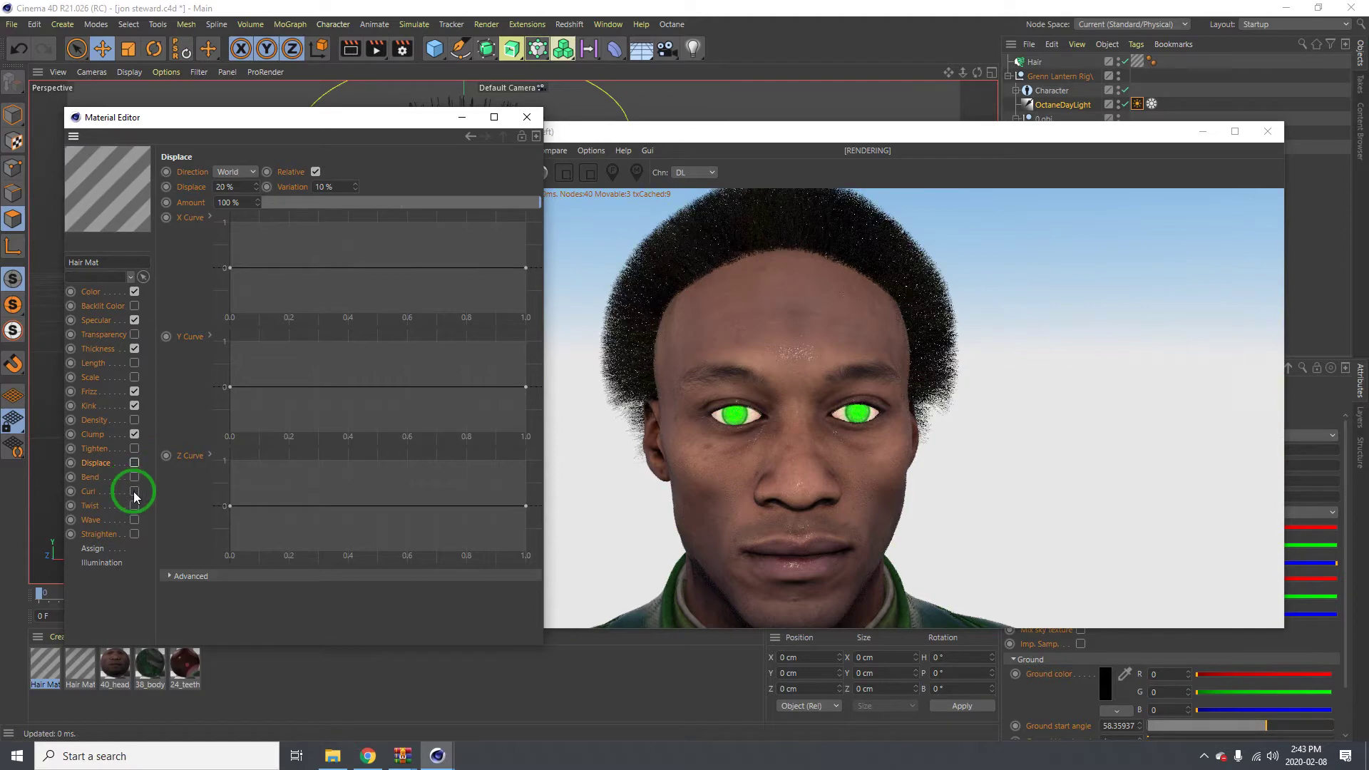
{"action": "left_click", "coordinate": [134, 491]}
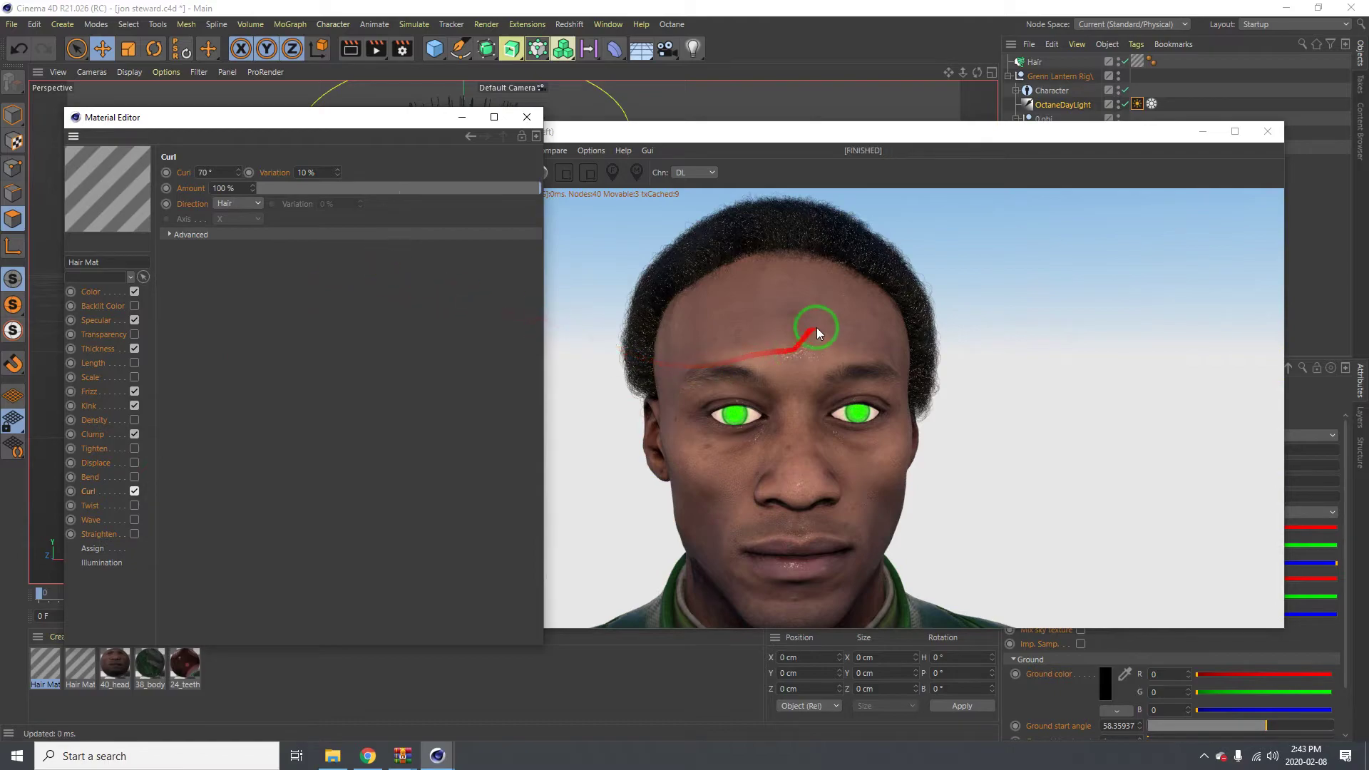
Step: Inspect the curls in profile and front view, then move the Live Viewer and Material Editor aside
{"action": "left_click_drag", "start_coordinate": [819, 316], "coordinate": [685, 382]}
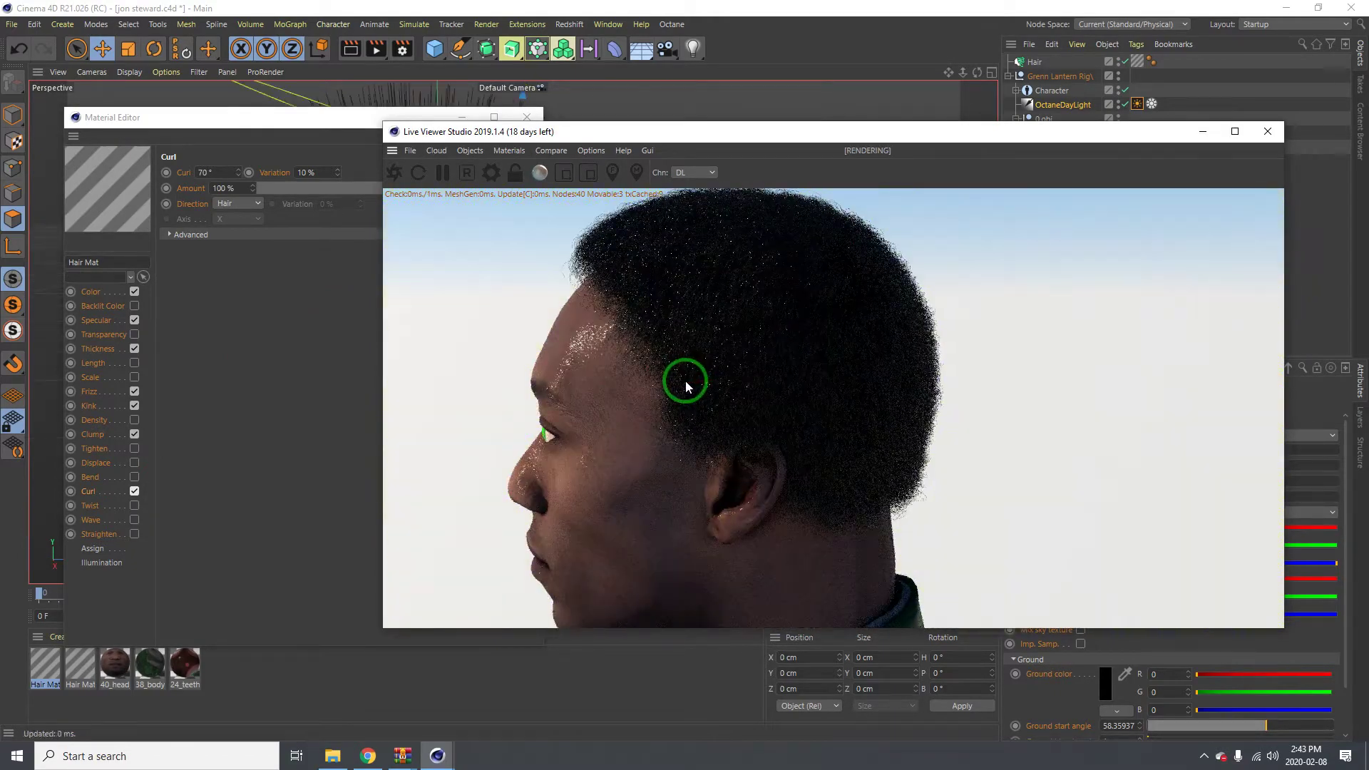
{"action": "left_click_drag", "start_coordinate": [601, 372], "coordinate": [665, 351]}
{"action": "scroll", "coordinate": [585, 400], "scroll_direction": "down", "scroll_amount": 6}
{"action": "scroll", "coordinate": [707, 409], "scroll_direction": "up", "scroll_amount": 6}
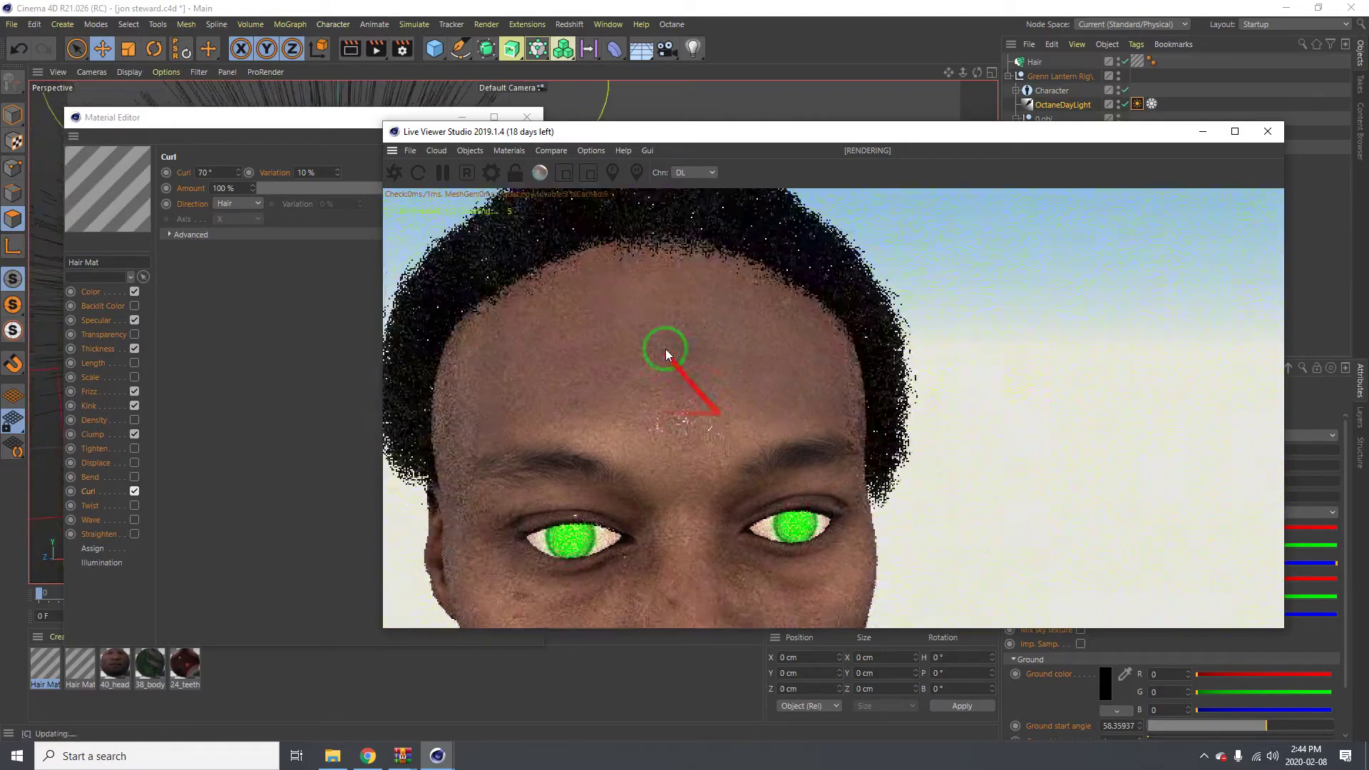
{"action": "left_click_drag", "start_coordinate": [602, 130], "coordinate": [667, 182]}
{"action": "left_click_drag", "start_coordinate": [460, 126], "coordinate": [460, 294]}
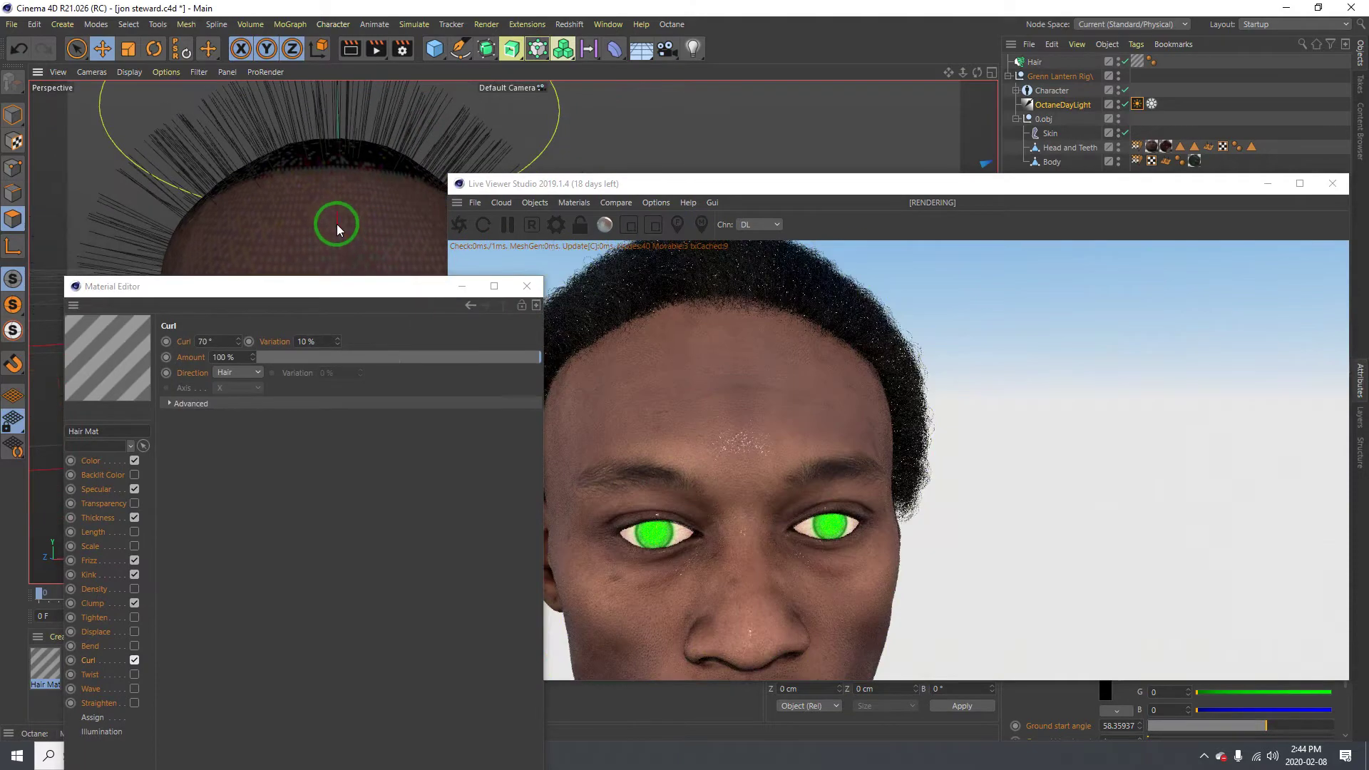
Step: Turn on Octane Viewport Rendering, with the Live Viewer off screen and Material Editor at upper right
{"action": "left_click_drag", "start_coordinate": [337, 224], "coordinate": [325, 177], "text": "alt"}
{"action": "left_click", "coordinate": [656, 202]}
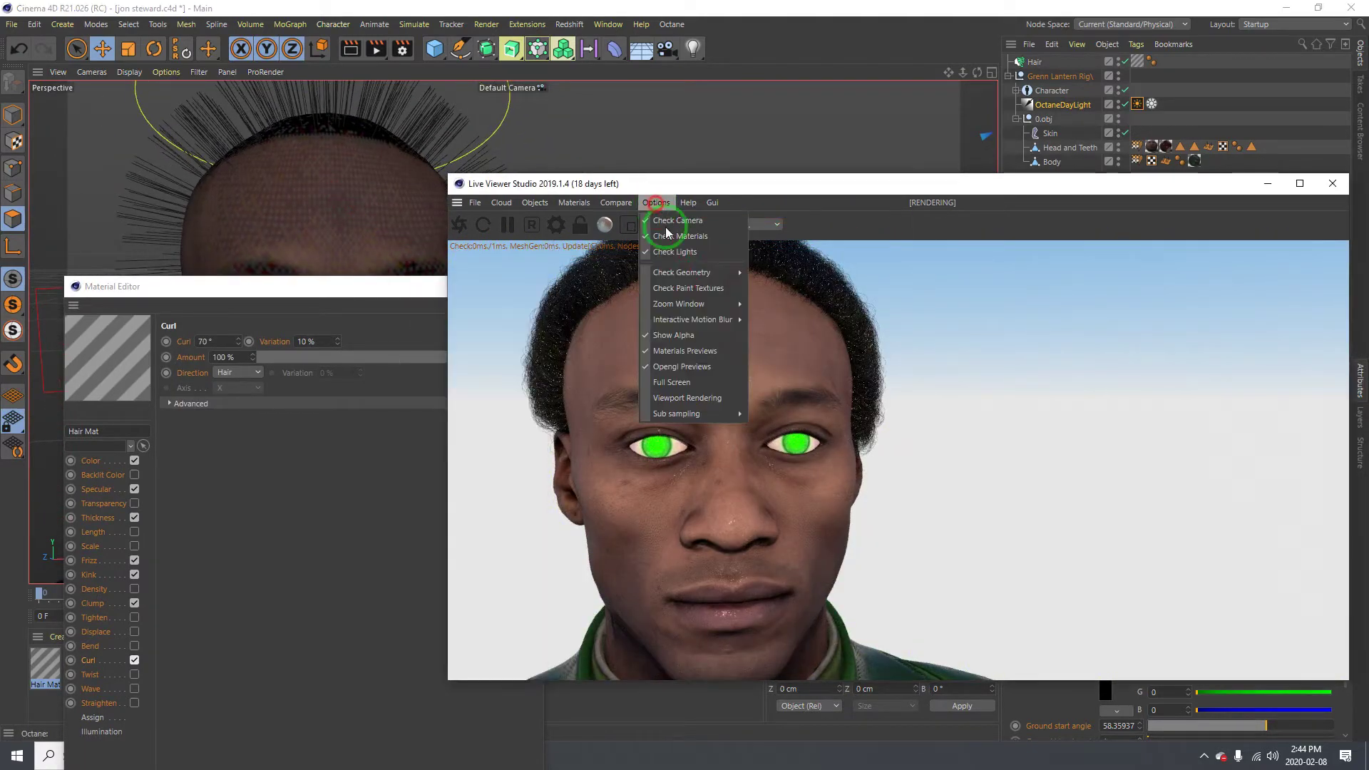
{"action": "left_click", "coordinate": [711, 398]}
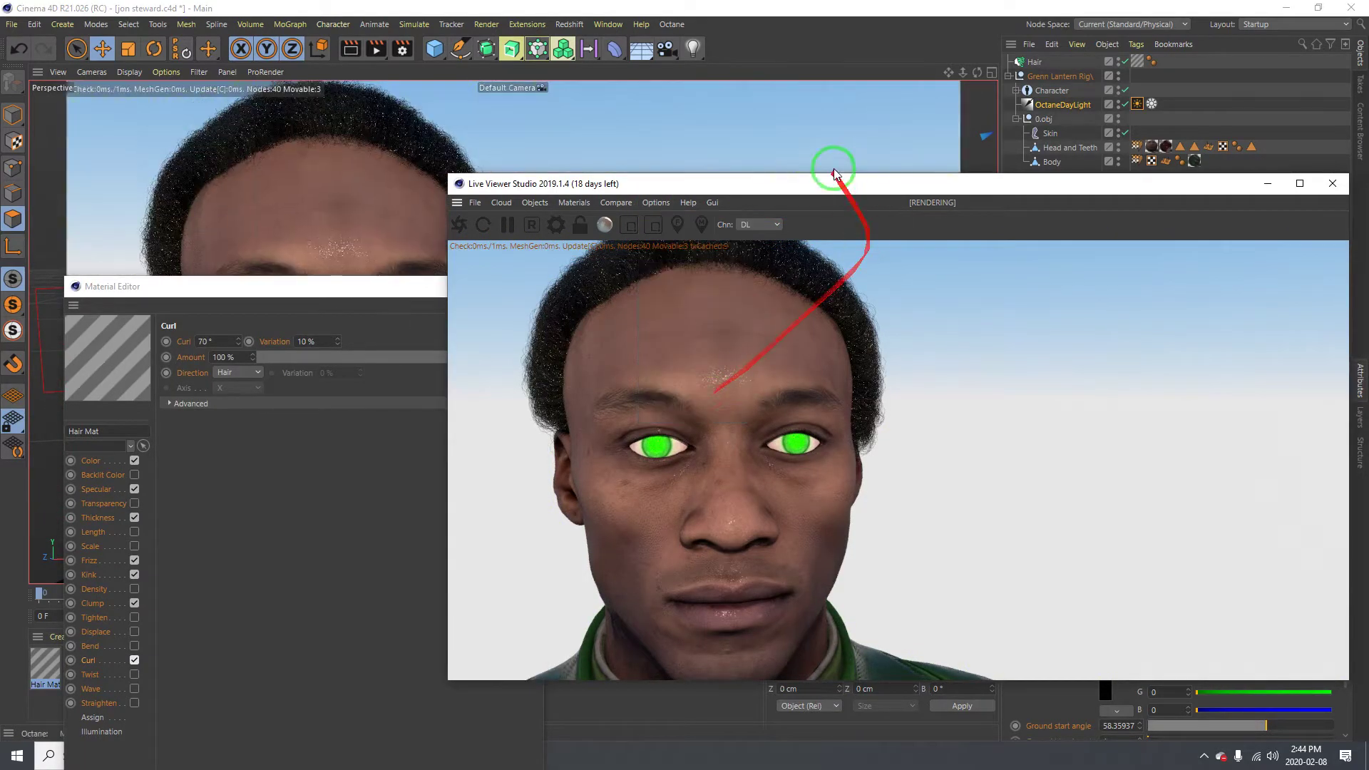
{"action": "left_click_drag", "start_coordinate": [835, 187], "coordinate": [1368, 198]}
{"action": "left_click_drag", "start_coordinate": [391, 293], "coordinate": [1130, 135]}
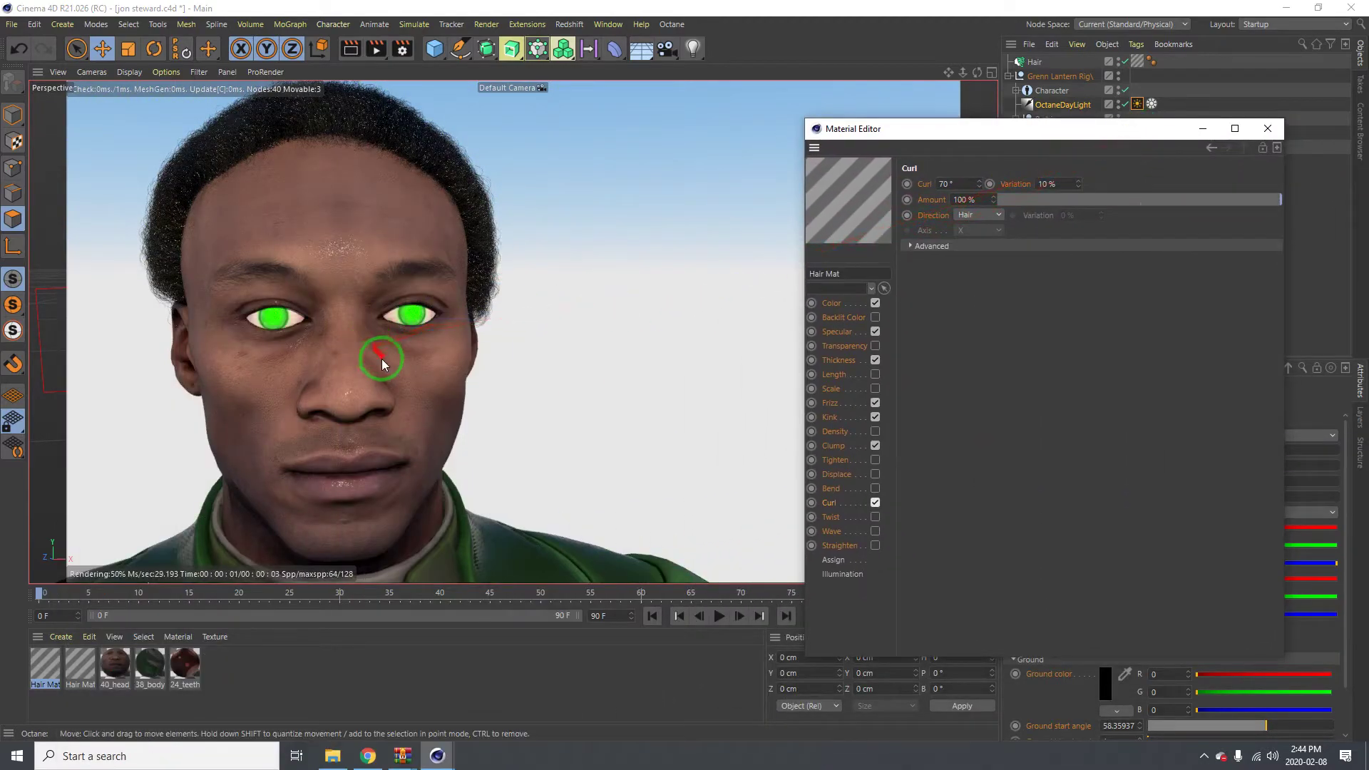
{"action": "left_click_drag", "start_coordinate": [382, 358], "coordinate": [353, 362], "text": "alt"}
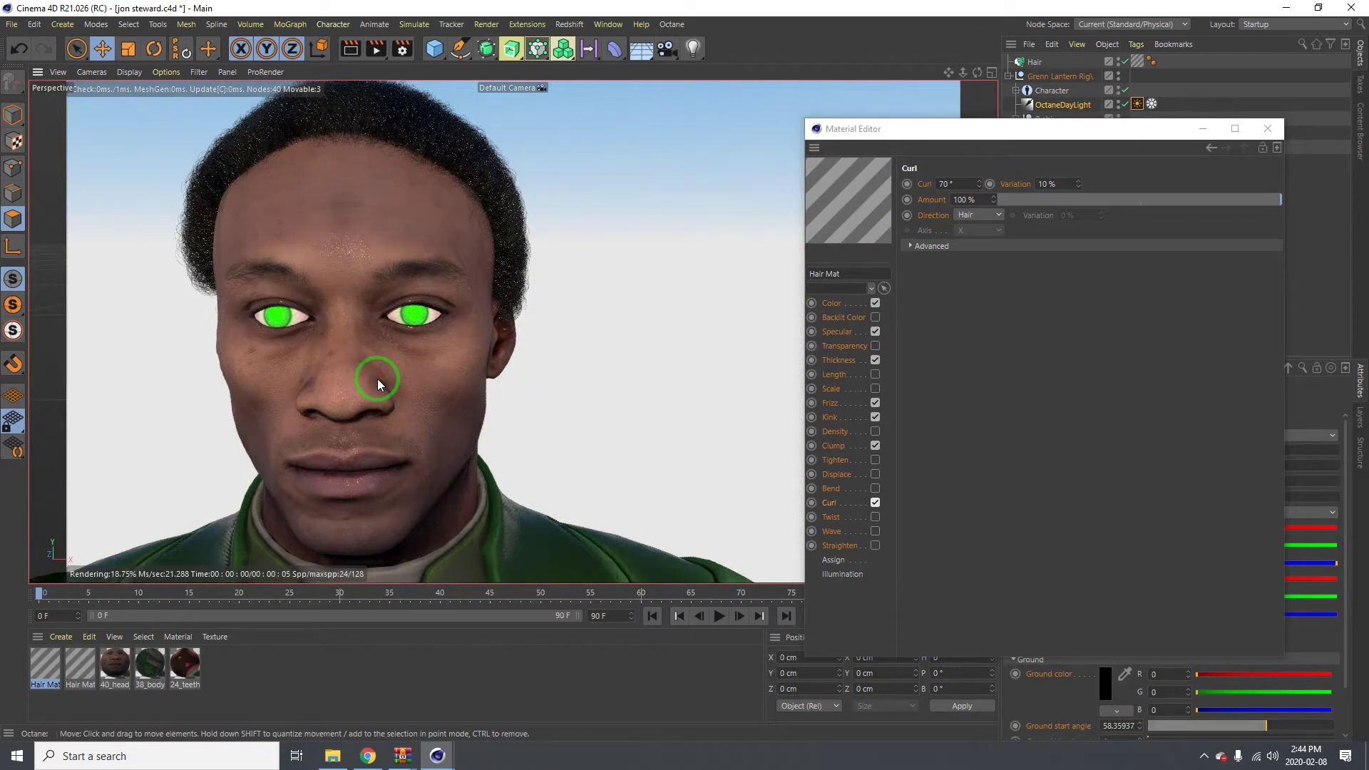
Step: Set the Curl angle to 30°, after trying 180° and undoing it
{"action": "left_click", "coordinate": [829, 503]}
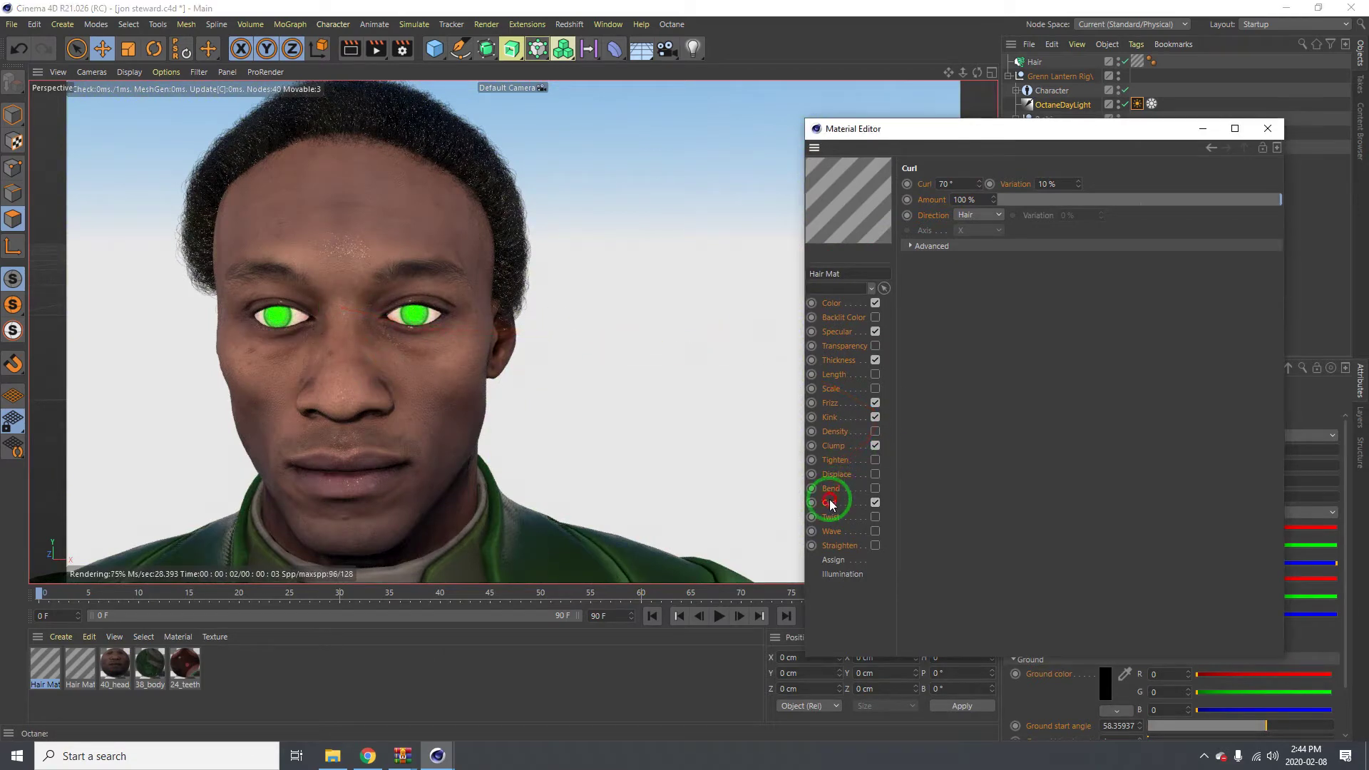
{"action": "left_click_drag", "start_coordinate": [957, 179], "coordinate": [904, 183]}
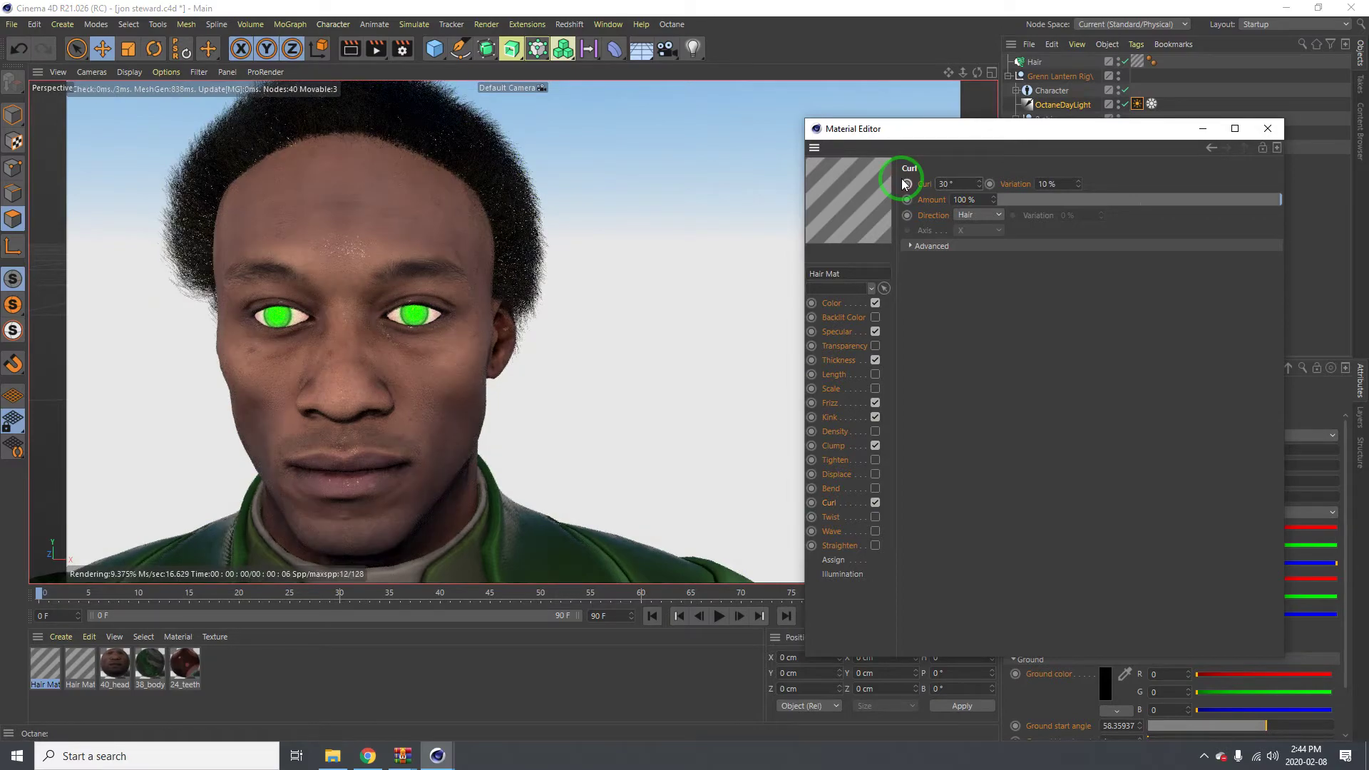
{"action": "left_click_drag", "start_coordinate": [462, 261], "coordinate": [419, 242], "text": "alt"}
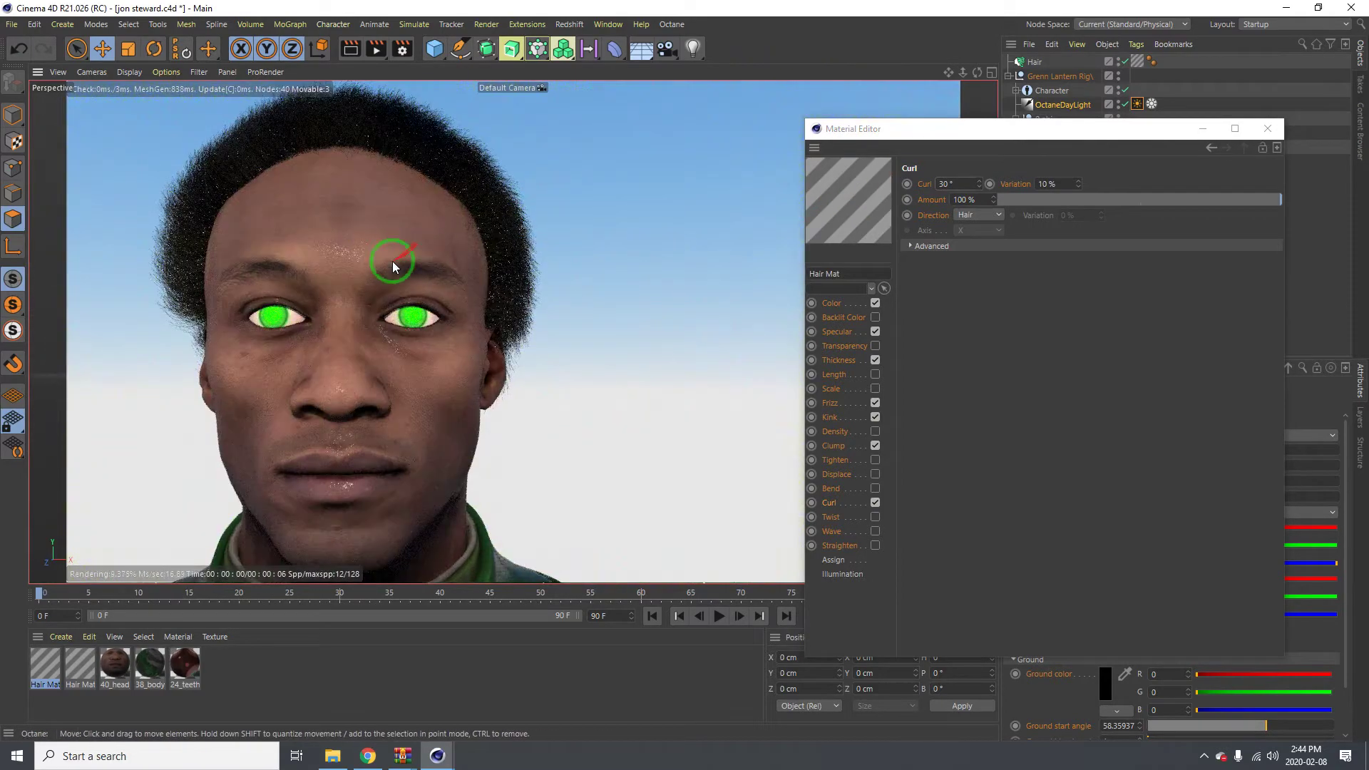
{"action": "left_click_drag", "start_coordinate": [345, 270], "coordinate": [373, 272], "text": "alt"}
{"action": "left_click_drag", "start_coordinate": [960, 180], "coordinate": [917, 177]}
{"action": "key", "text": "Return"}
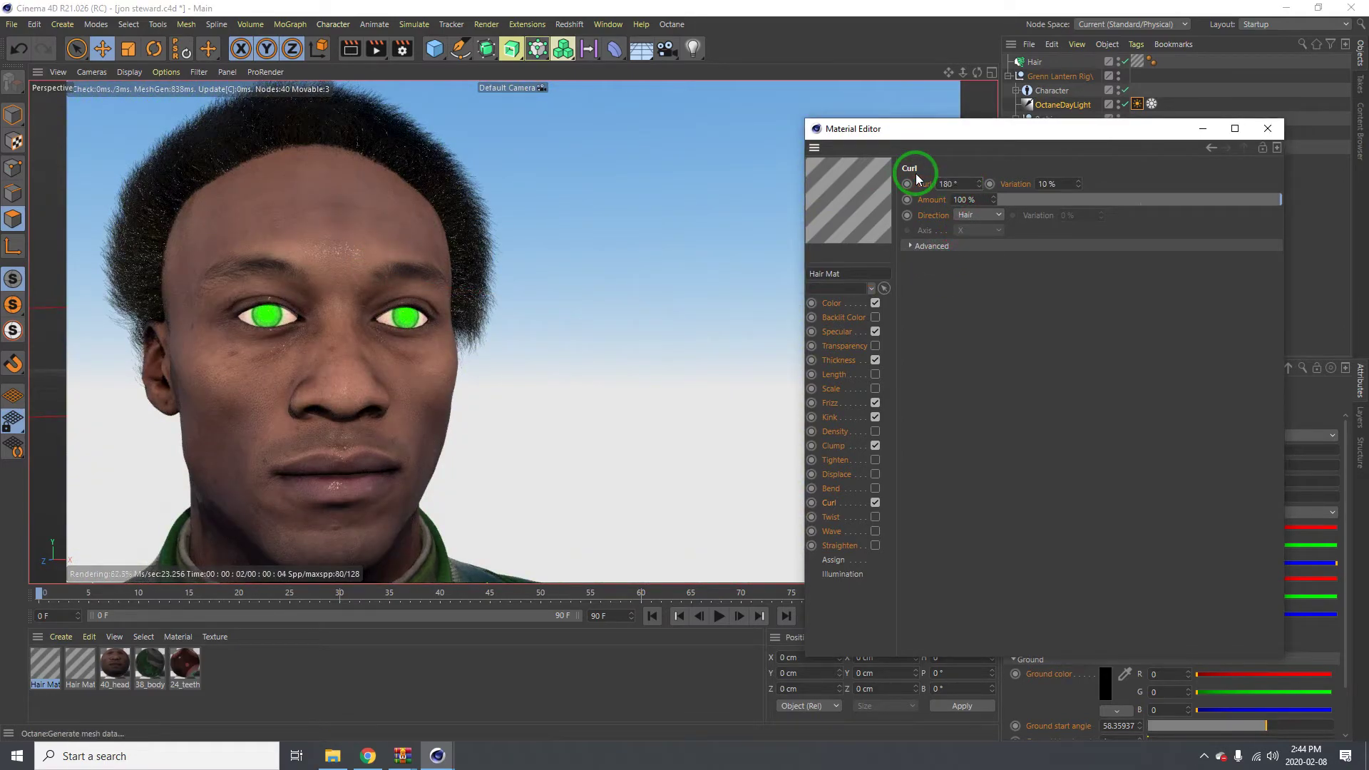
{"action": "left_click", "coordinate": [955, 200]}
{"action": "key", "text": "ctrl+z"}
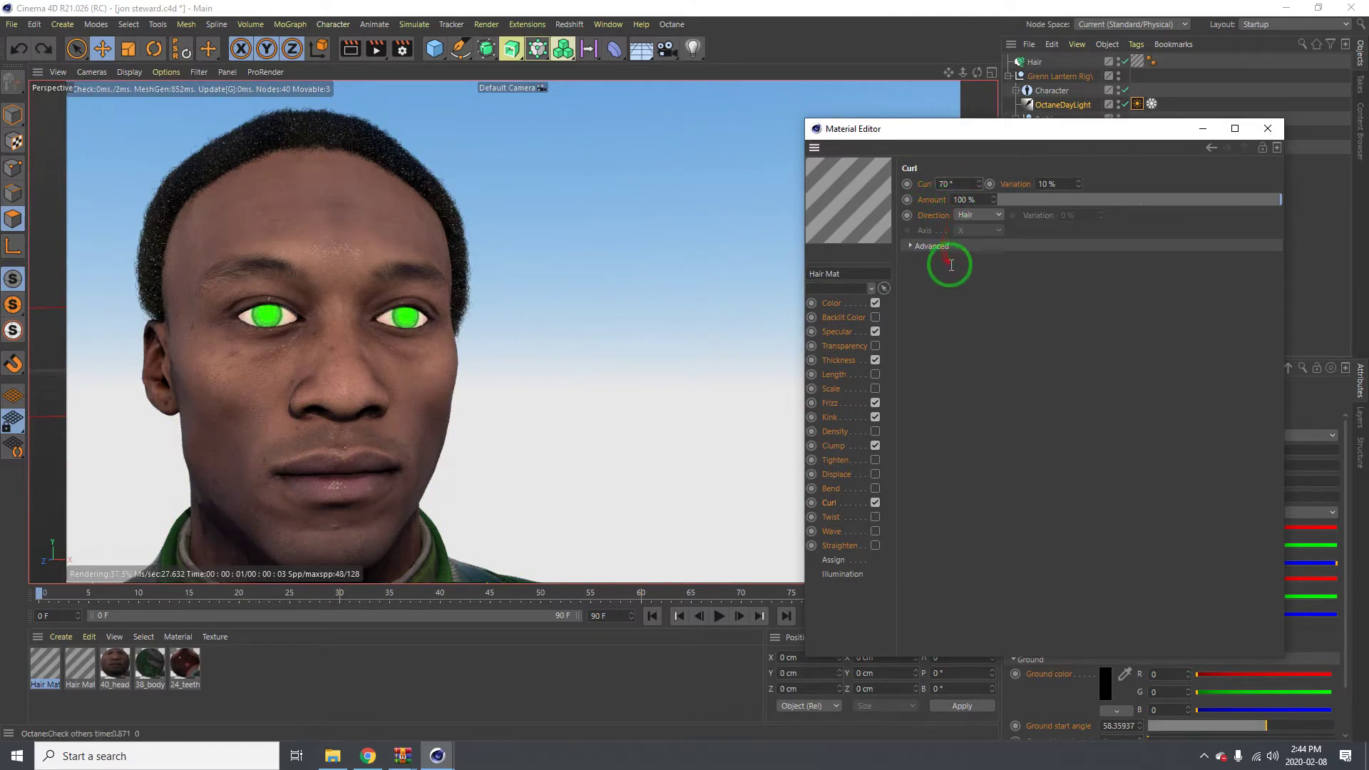
{"action": "left_click_drag", "start_coordinate": [950, 184], "coordinate": [930, 184]}
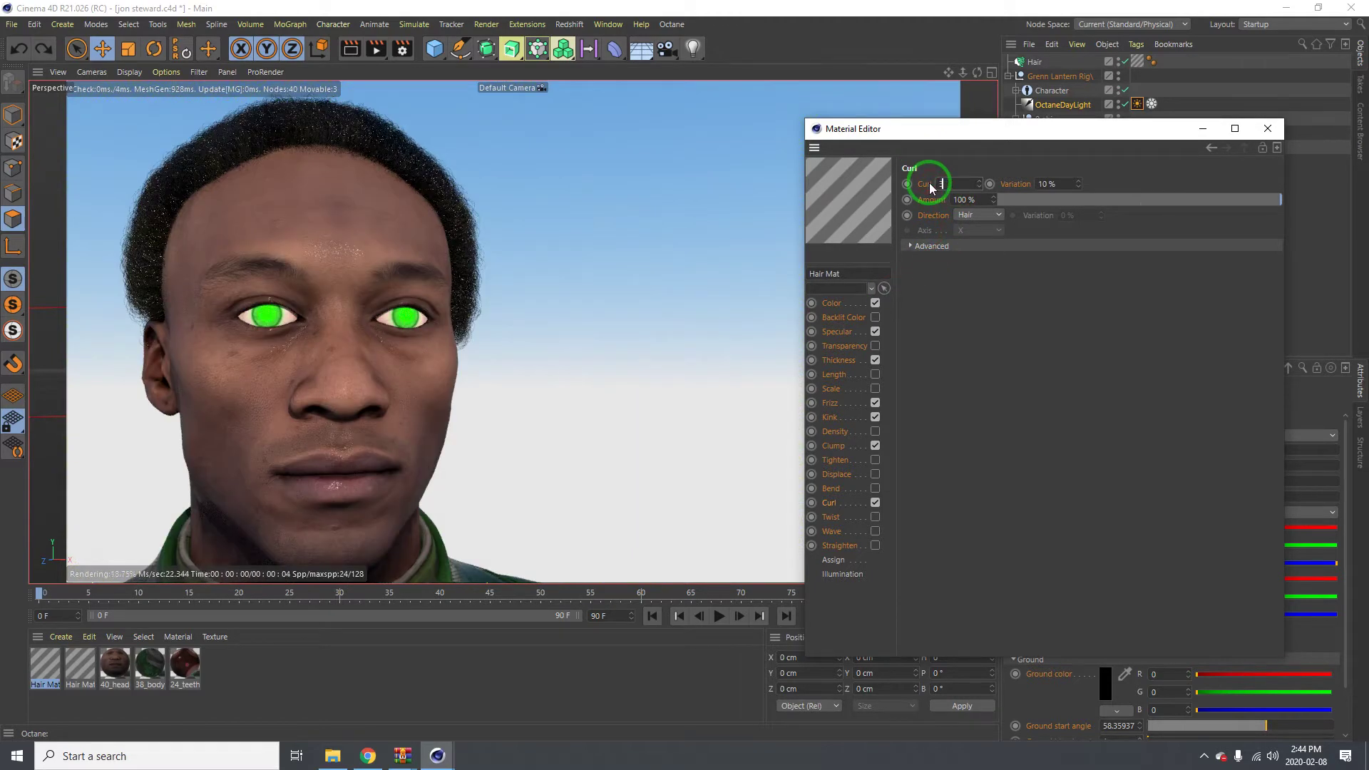
{"action": "key", "text": "Return"}
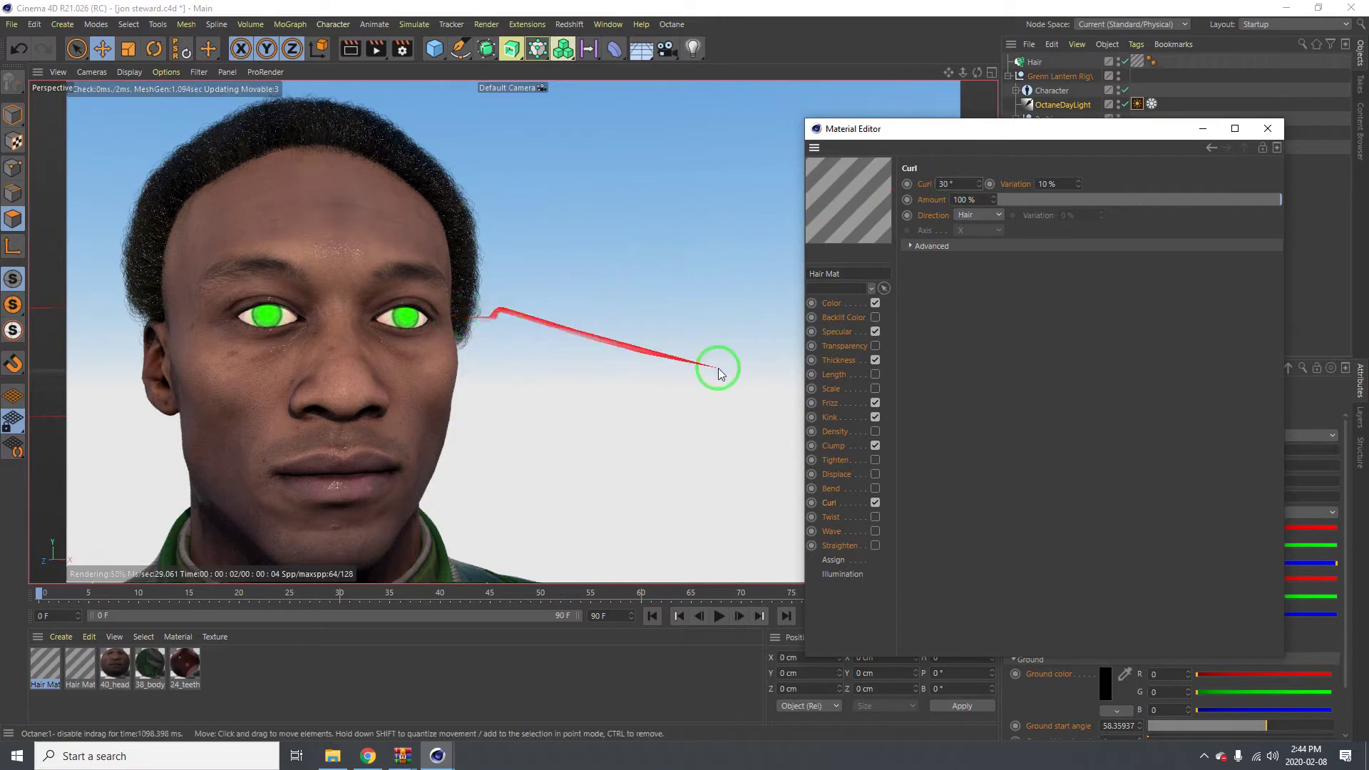
Step: Enable Twist on Hair Mat and set the Twist angle to 60°
{"action": "left_click", "coordinate": [875, 518]}
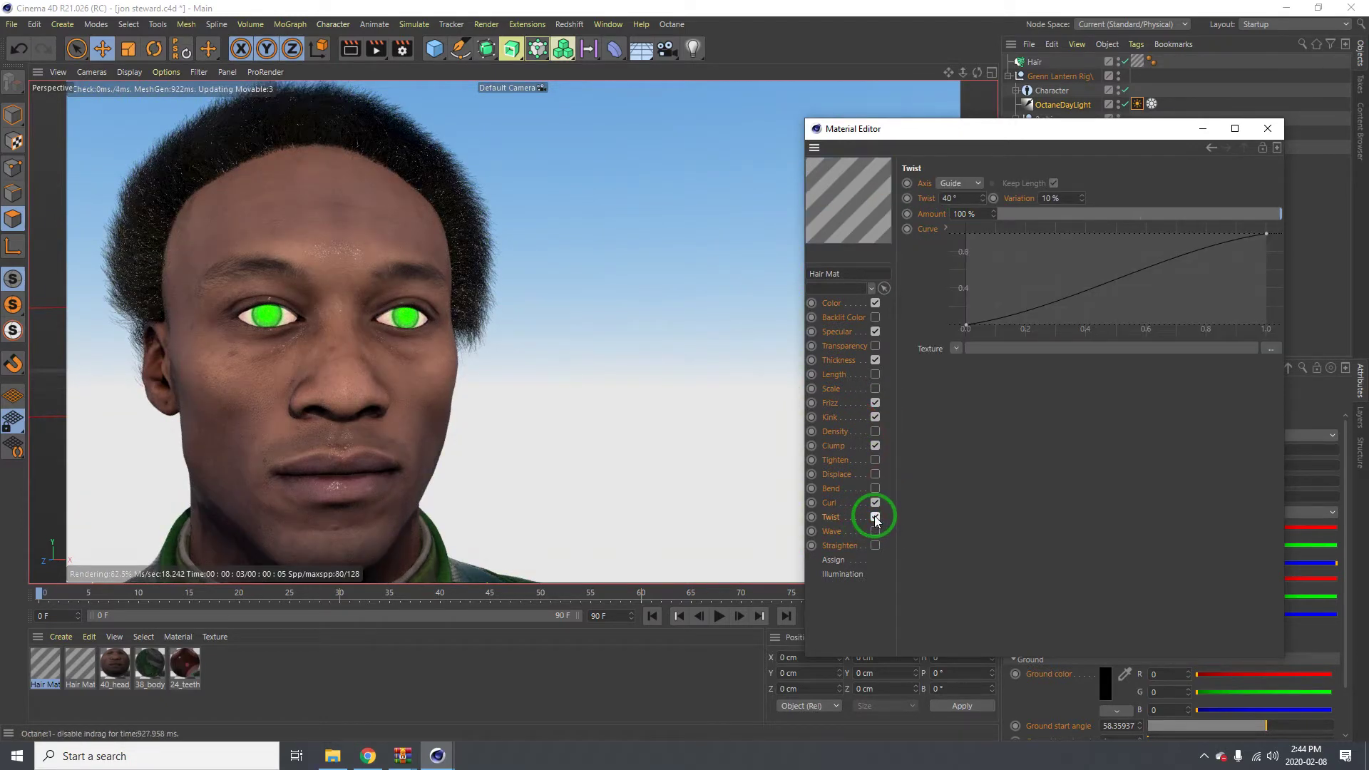
{"action": "left_click_drag", "start_coordinate": [421, 242], "coordinate": [261, 288], "text": "alt"}
{"action": "left_click_drag", "start_coordinate": [414, 255], "coordinate": [559, 197], "text": "alt"}
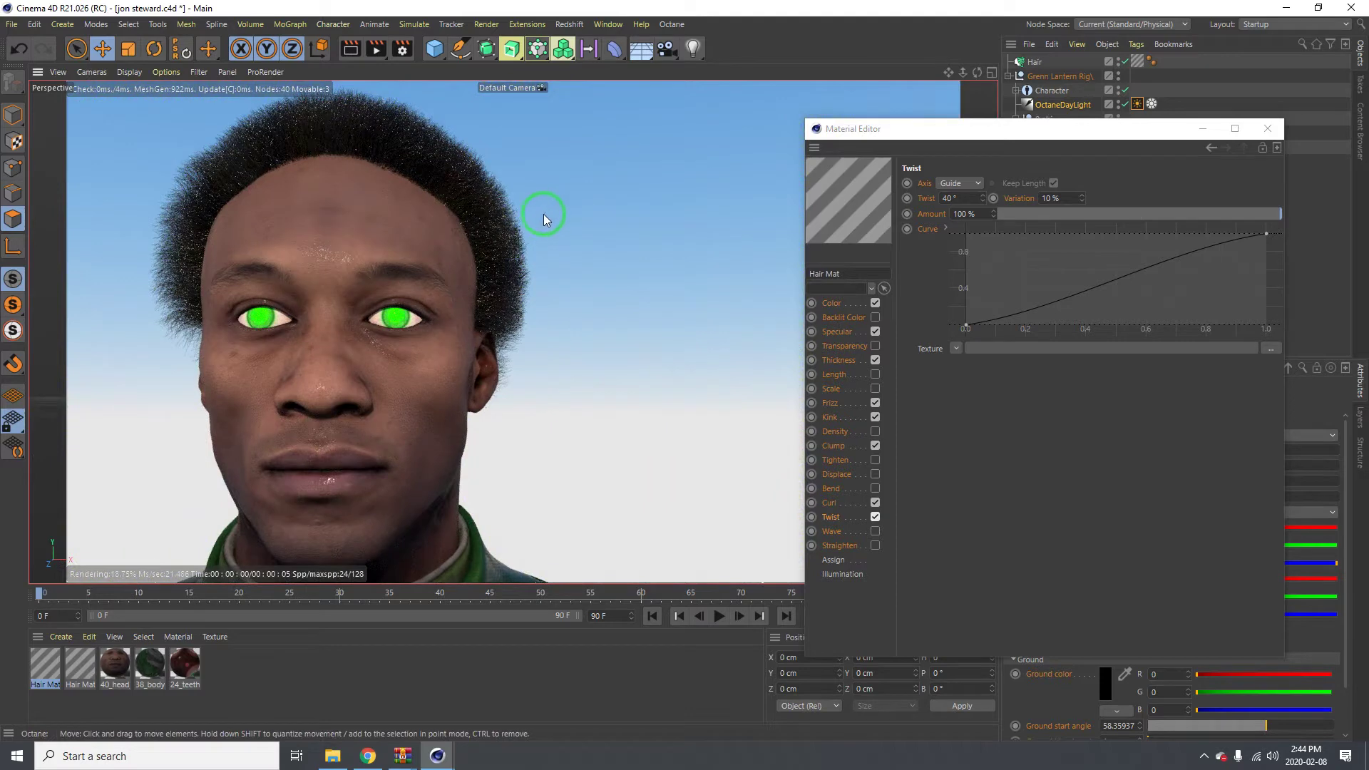
{"action": "double_click", "coordinate": [956, 198]}
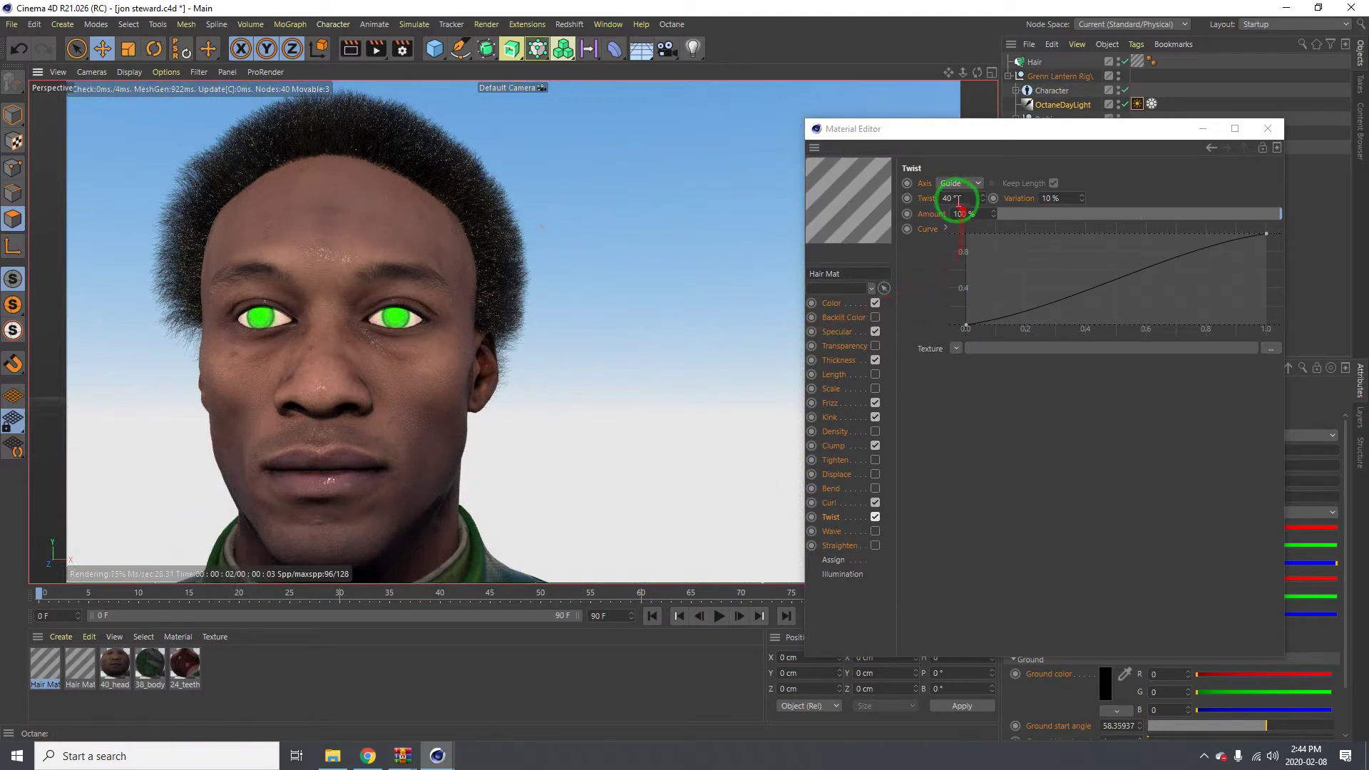
{"action": "type", "text": "60"}
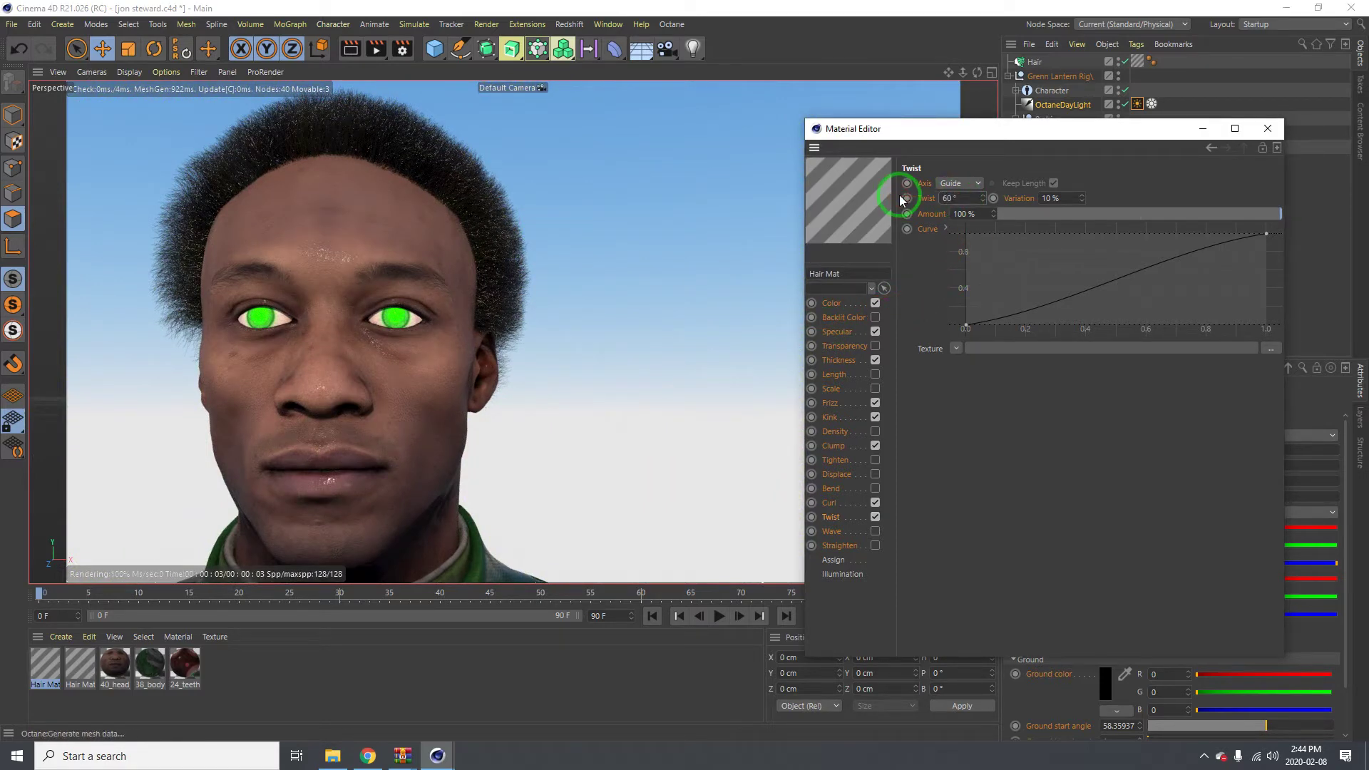
Step: Reshape the Twist curve by raising its start point and lowering its end point
{"action": "left_click", "coordinate": [981, 329]}
{"action": "left_click_drag", "start_coordinate": [980, 328], "coordinate": [981, 253]}
{"action": "left_click_drag", "start_coordinate": [1256, 237], "coordinate": [1268, 237]}
{"action": "left_click_drag", "start_coordinate": [1268, 284], "coordinate": [1267, 312]}
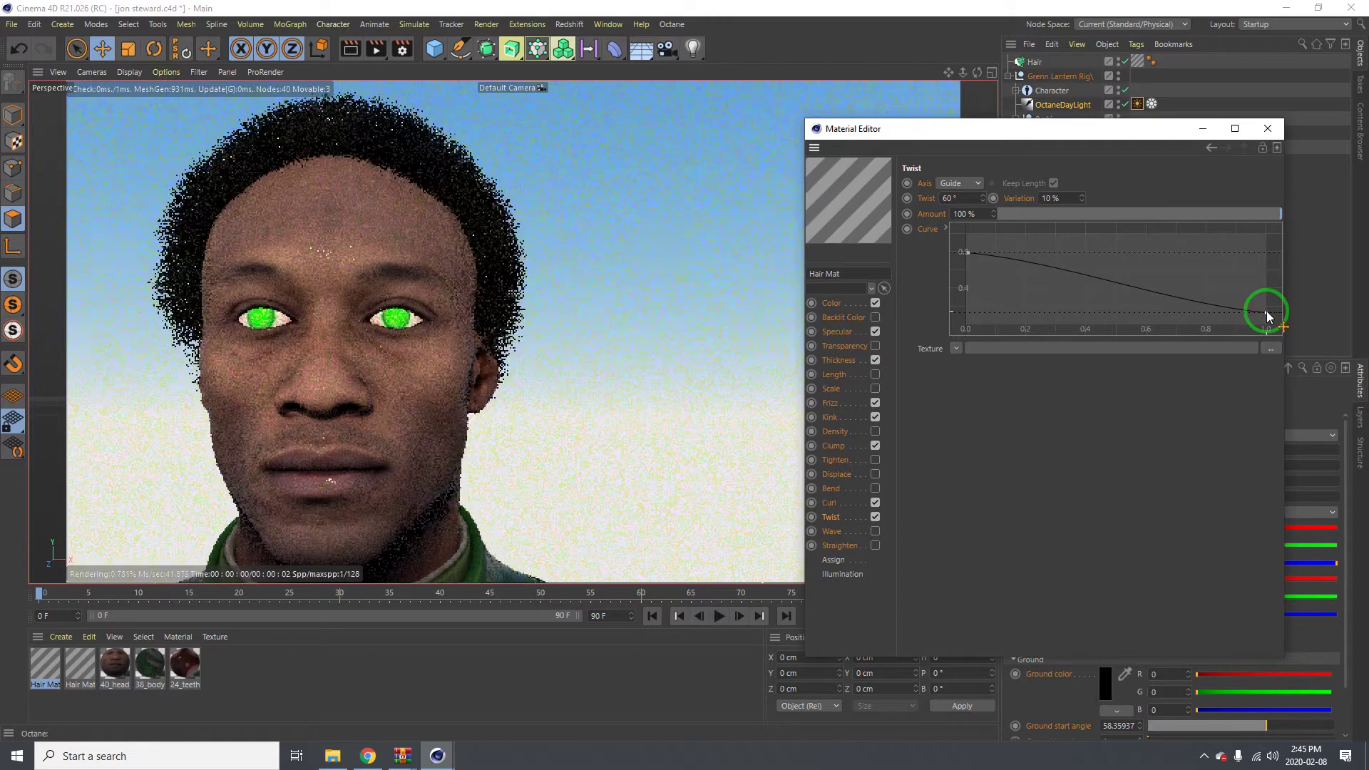
{"action": "left_click_drag", "start_coordinate": [1203, 300], "coordinate": [964, 261]}
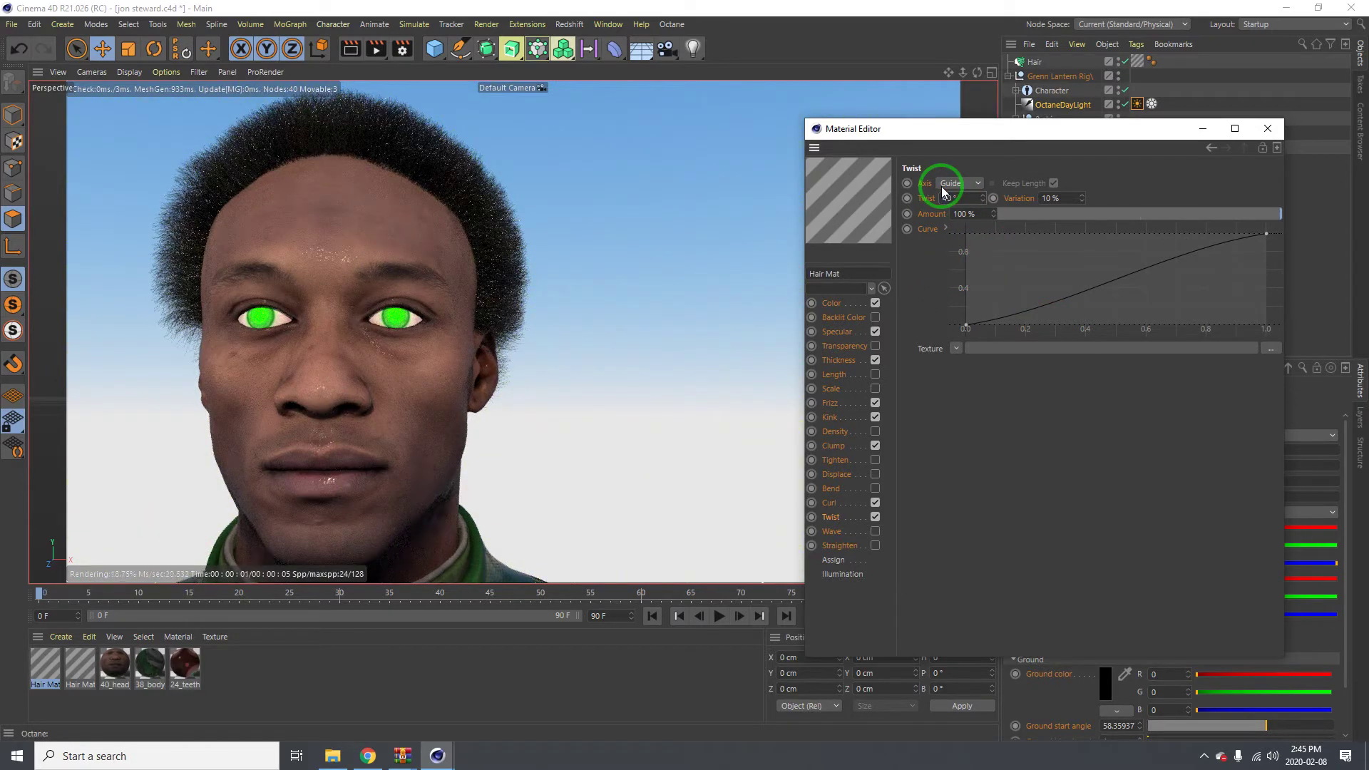
Step: Enable Wave on Hair Mat at 20 % and check the wavy hair in the viewport
{"action": "left_click", "coordinate": [873, 524]}
{"action": "left_click", "coordinate": [876, 530]}
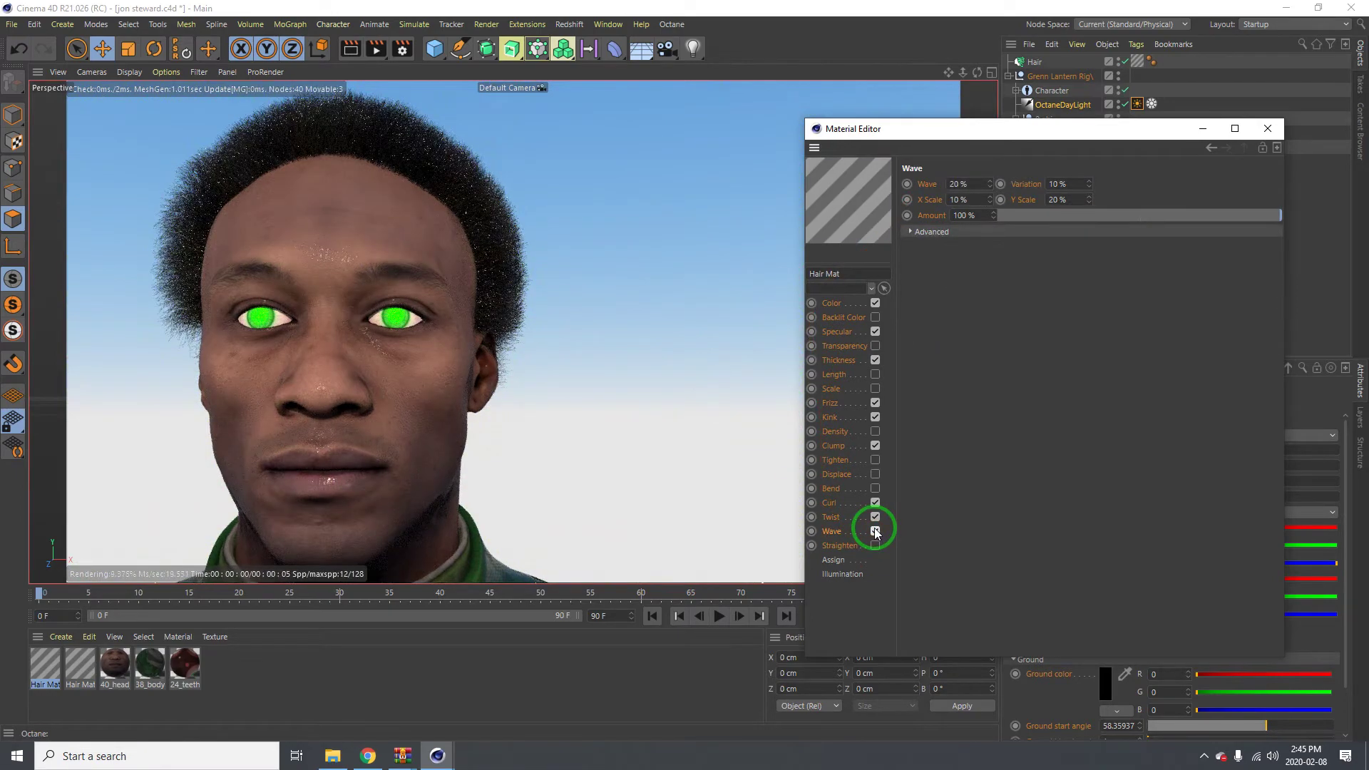
{"action": "left_click_drag", "start_coordinate": [405, 235], "coordinate": [827, 489], "text": "alt"}
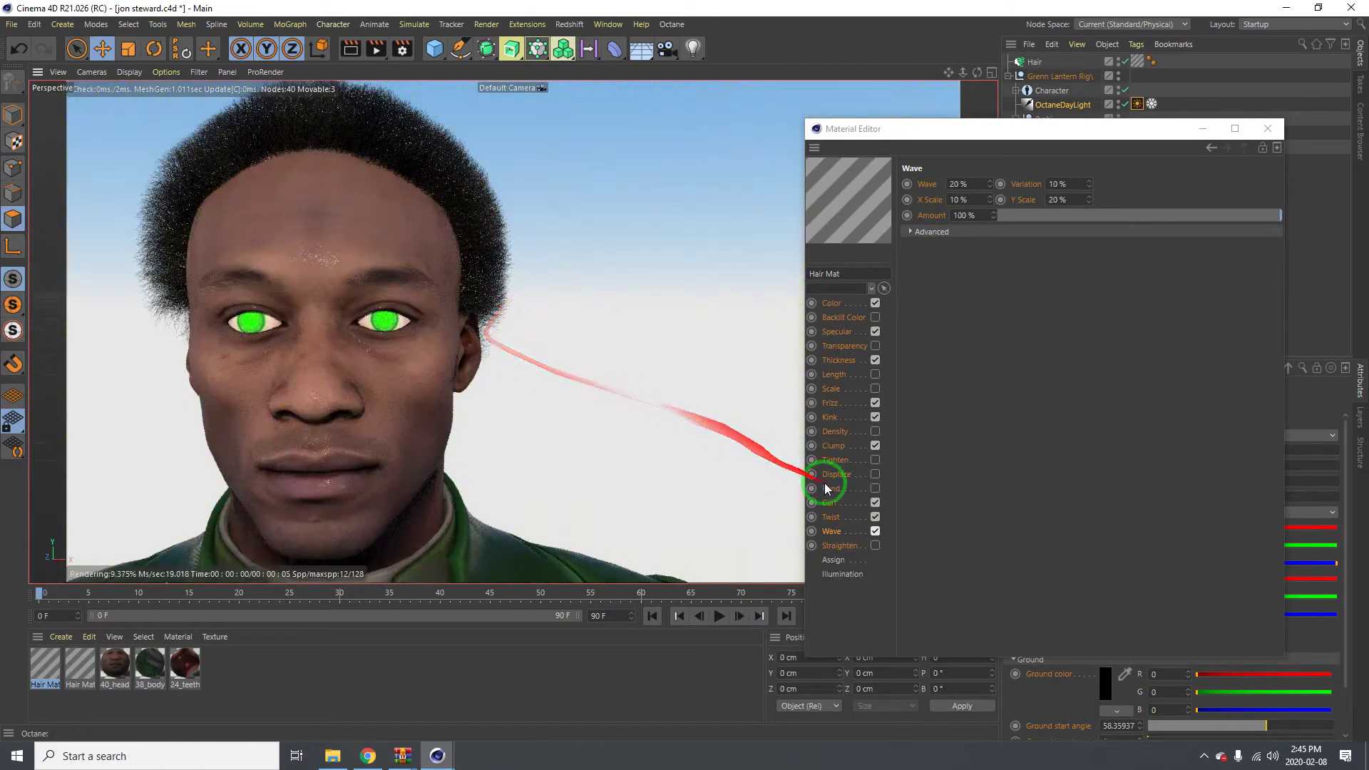
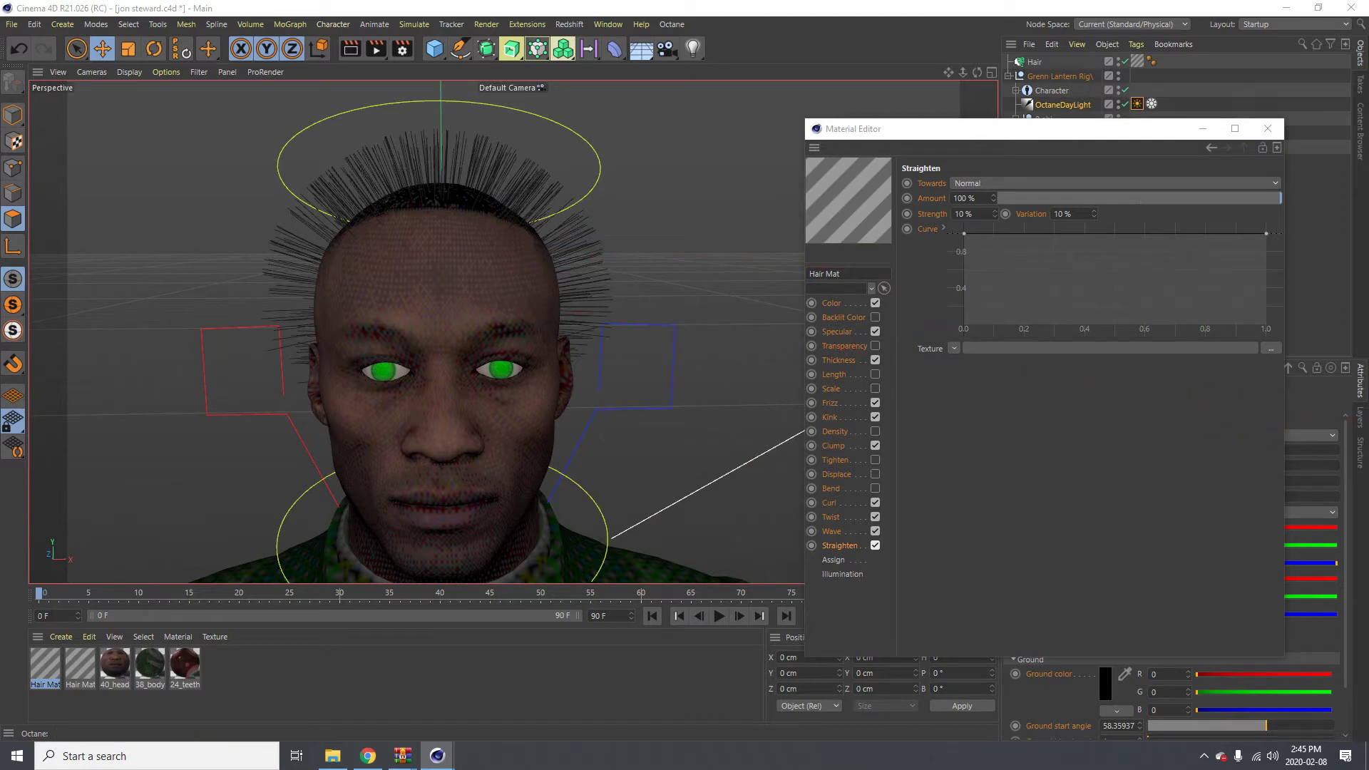
Step: Give Hair Mat Straighten at 100% amount, 10% strength and 10% variation
{"action": "scroll", "coordinate": [476, 306], "scroll_direction": "up", "scroll_amount": 2}
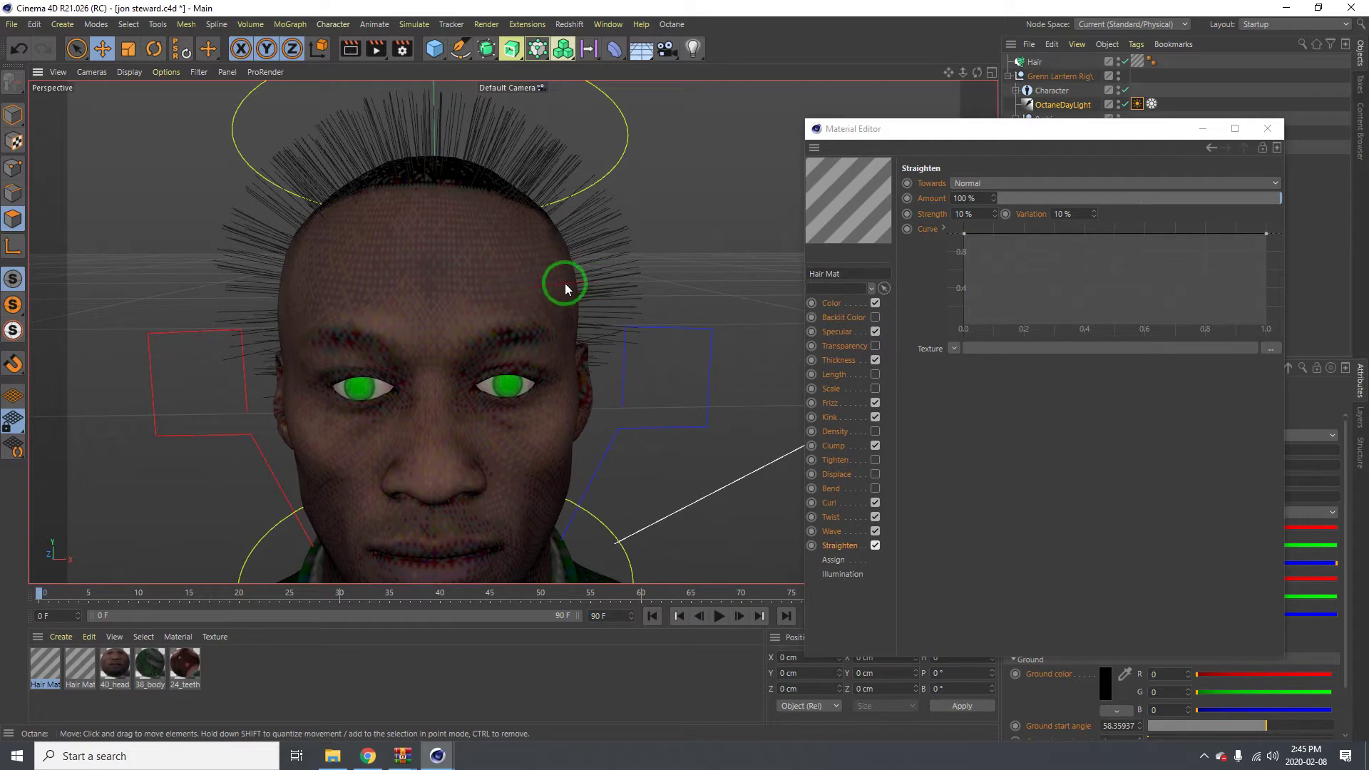
Step: Tear off Simulate > Hair Mode as a floating palette at the left
{"action": "left_click", "coordinate": [413, 25]}
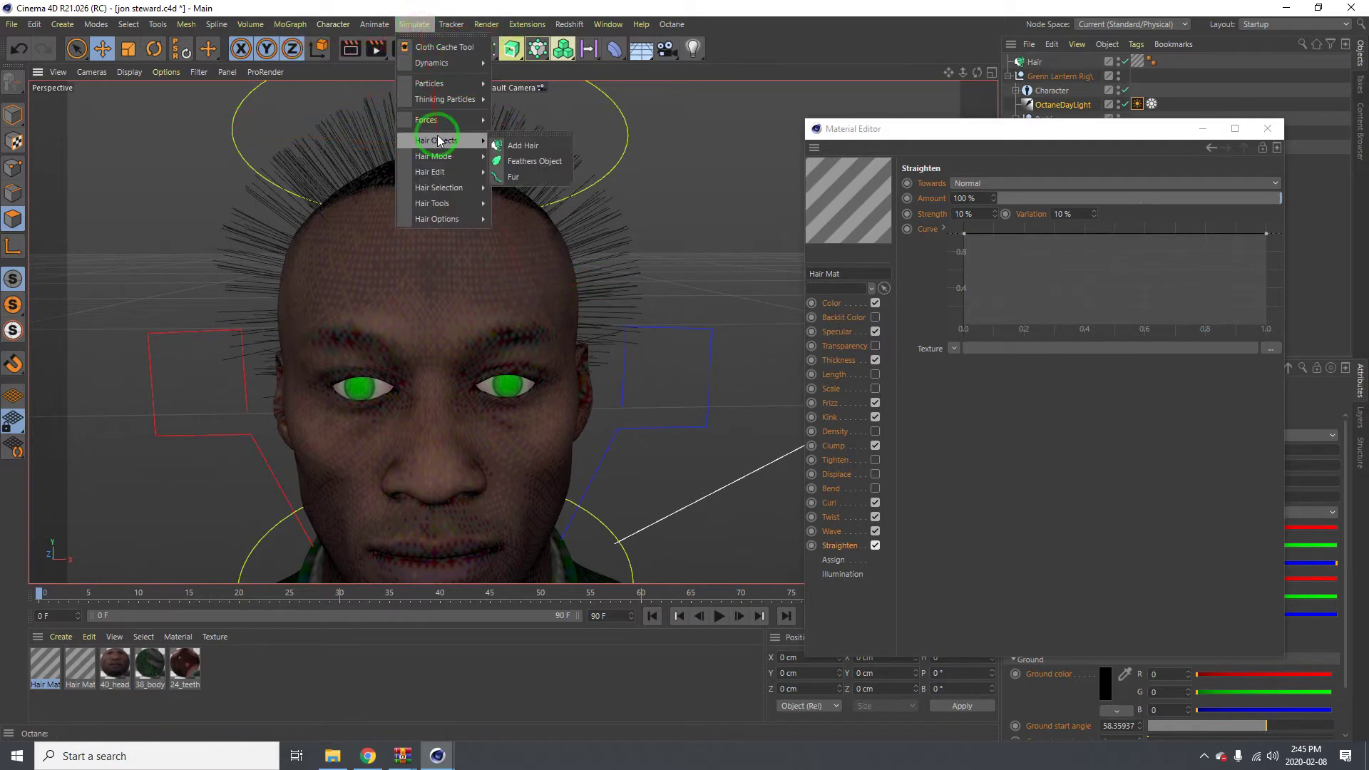
{"action": "mouse_move", "coordinate": [437, 158]}
{"action": "left_click", "coordinate": [499, 157]}
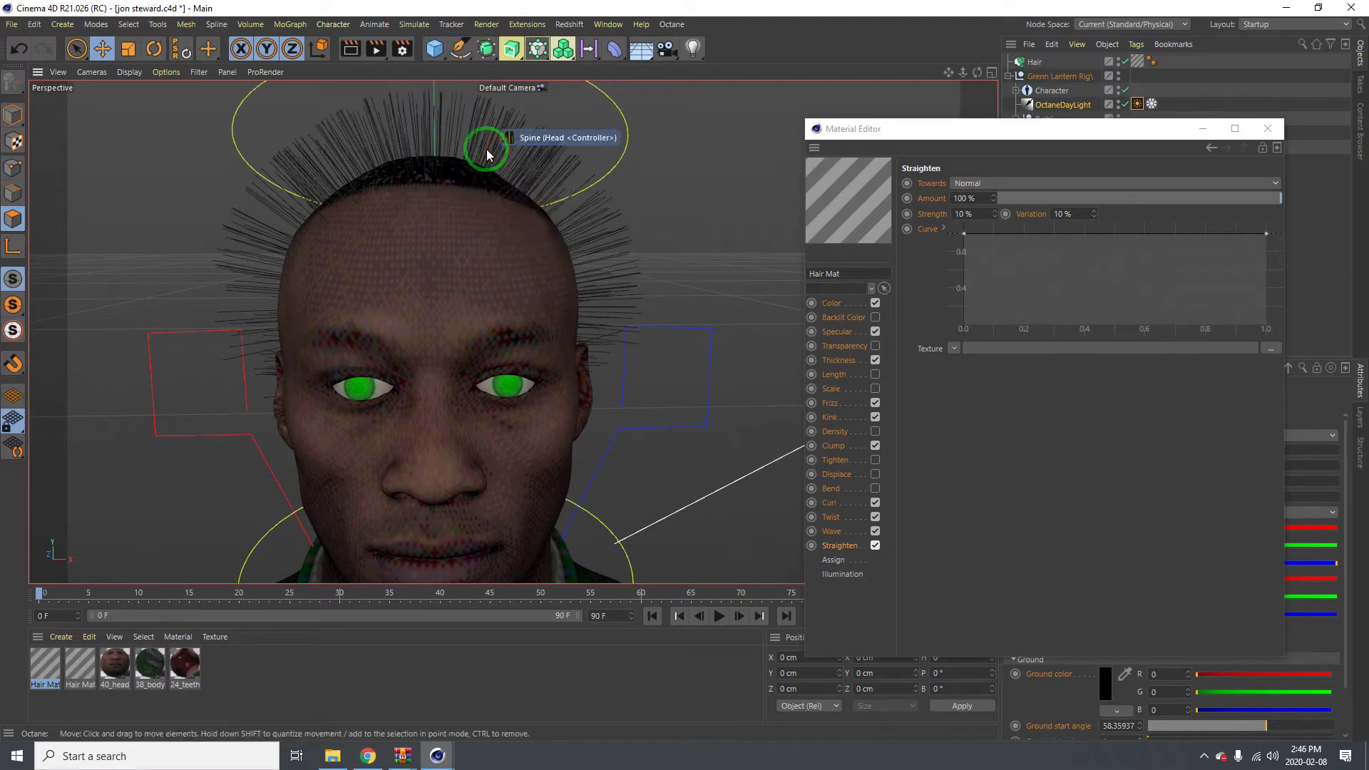
{"action": "left_click", "coordinate": [413, 24]}
{"action": "mouse_move", "coordinate": [467, 158]}
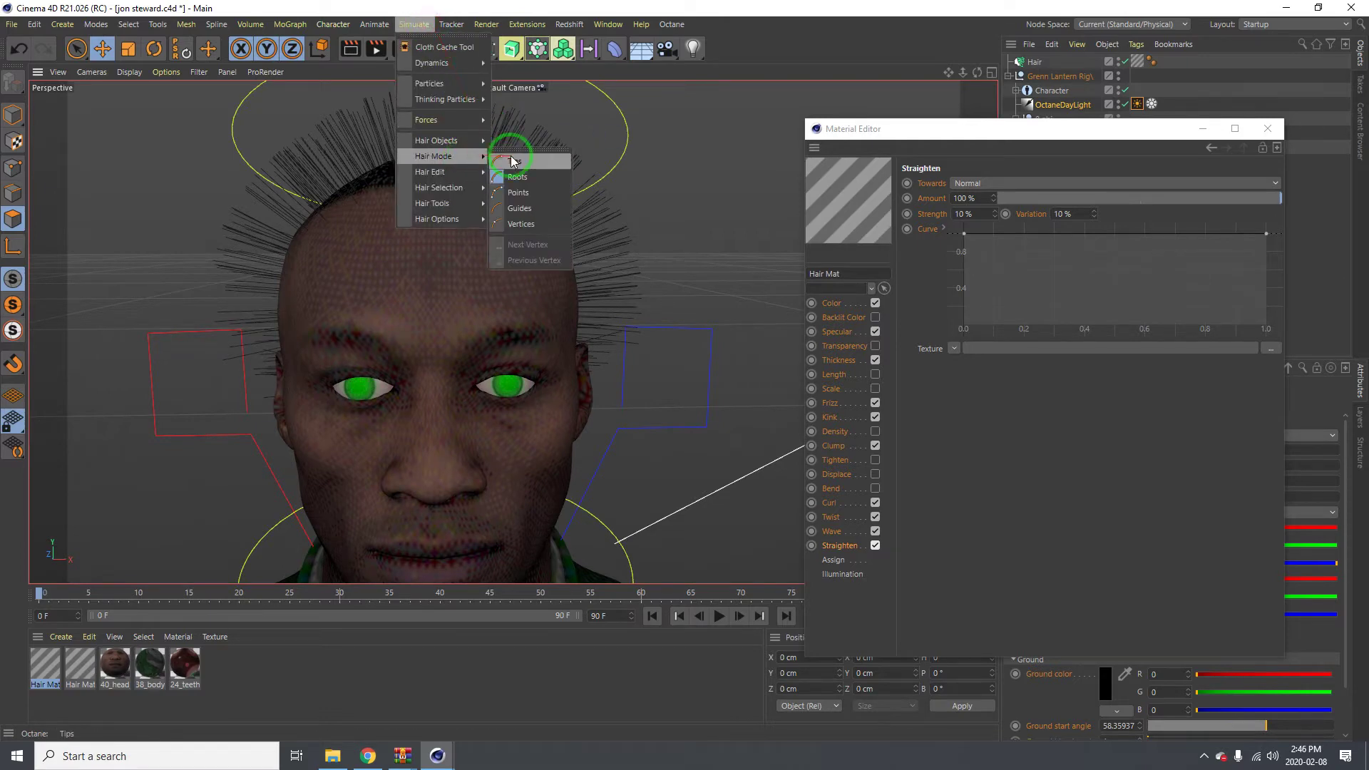
{"action": "left_click", "coordinate": [515, 139]}
{"action": "left_click_drag", "start_coordinate": [520, 131], "coordinate": [142, 129]}
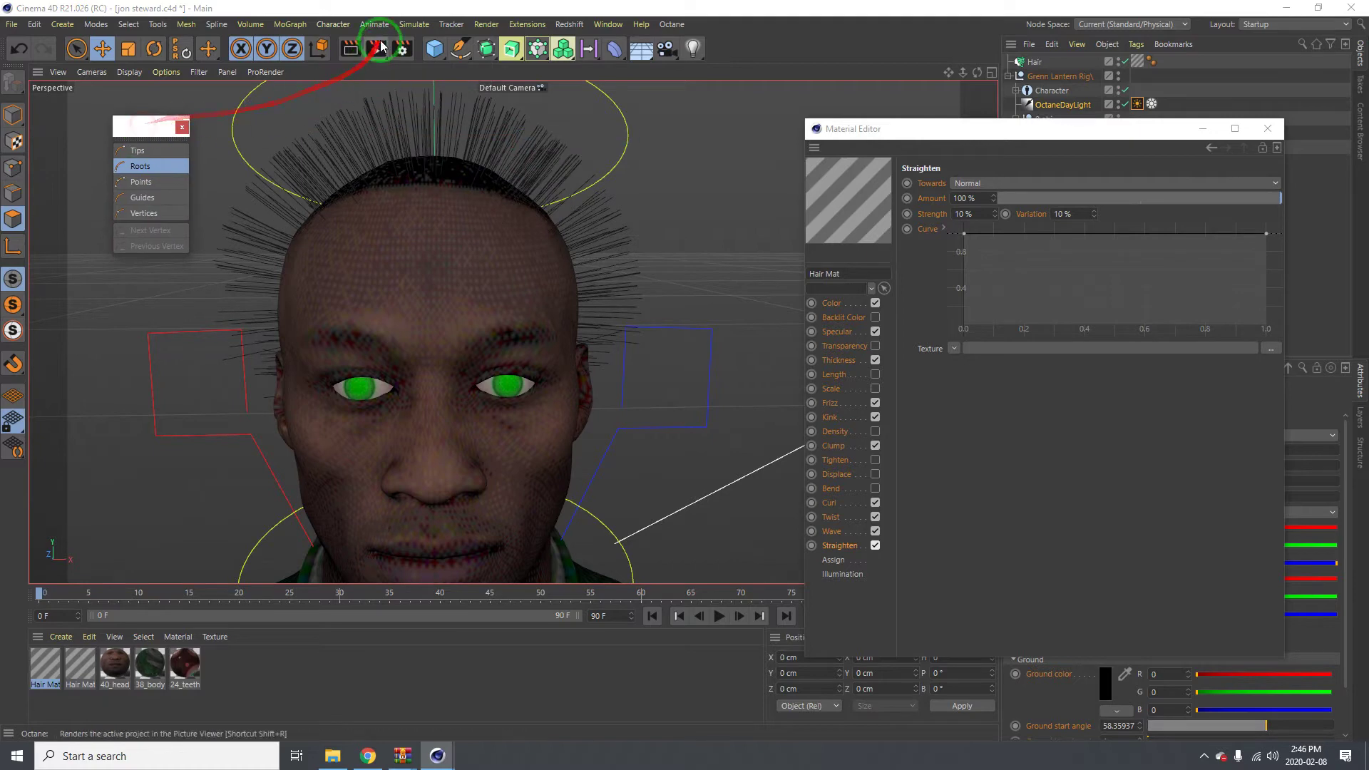
Step: Tear off the Hair Tools palette below it and activate the Cut tool
{"action": "left_click", "coordinate": [414, 24]}
{"action": "mouse_move", "coordinate": [463, 160]}
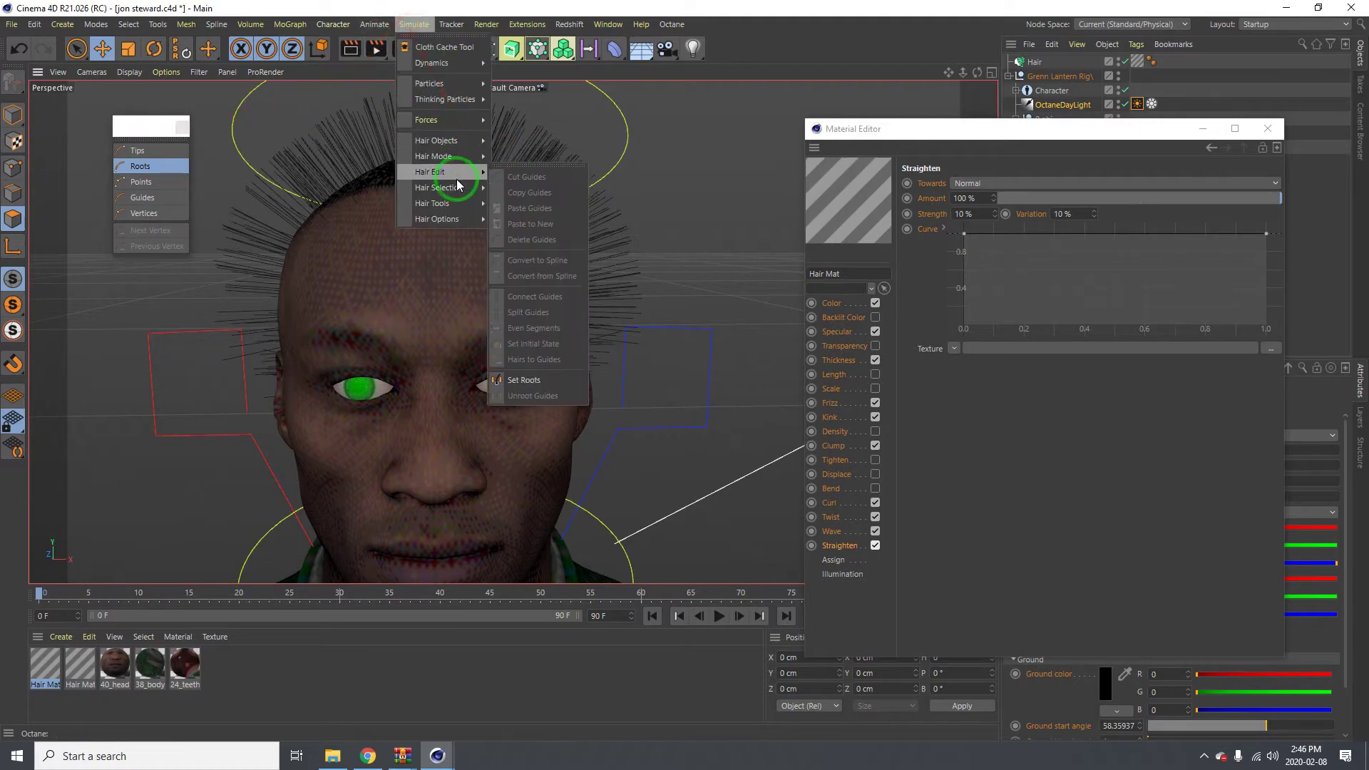
{"action": "mouse_move", "coordinate": [457, 189]}
{"action": "left_click", "coordinate": [495, 180]}
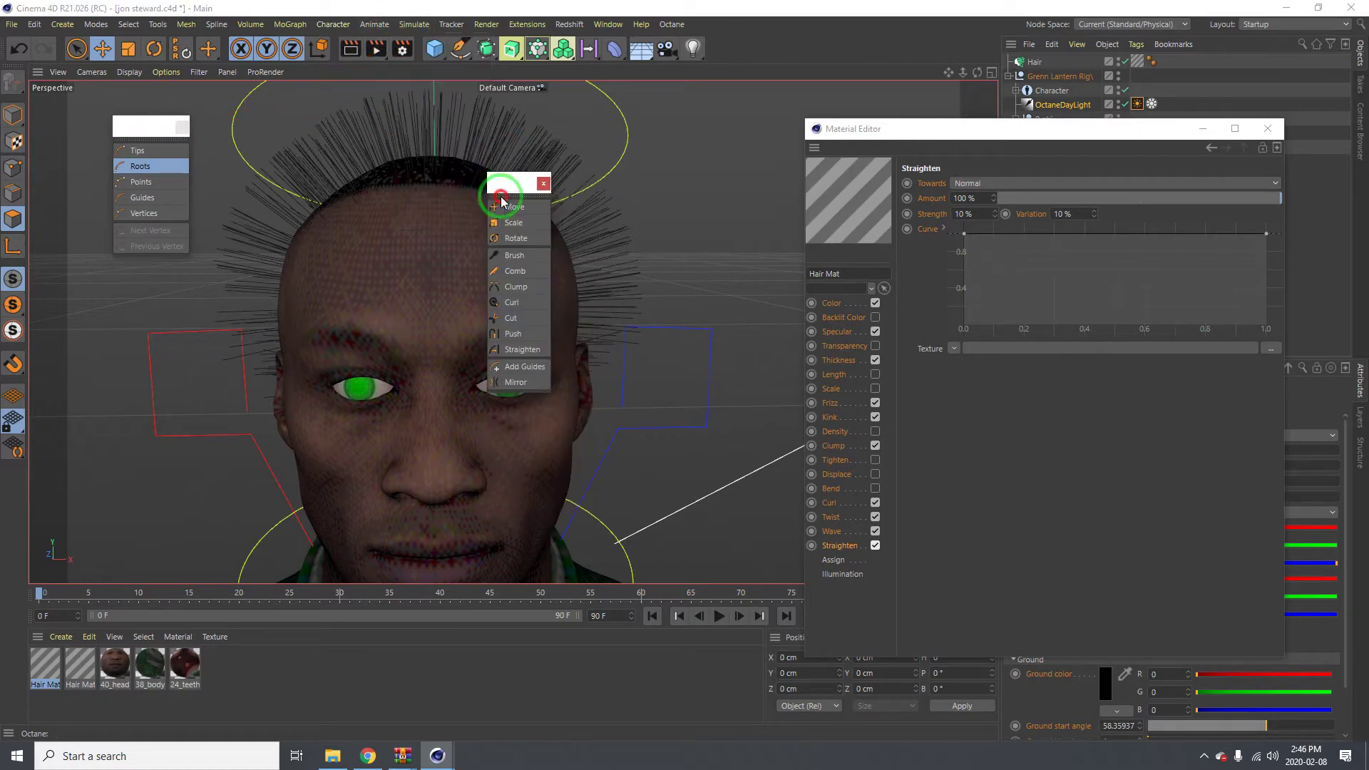
{"action": "left_click_drag", "start_coordinate": [495, 180], "coordinate": [113, 286]}
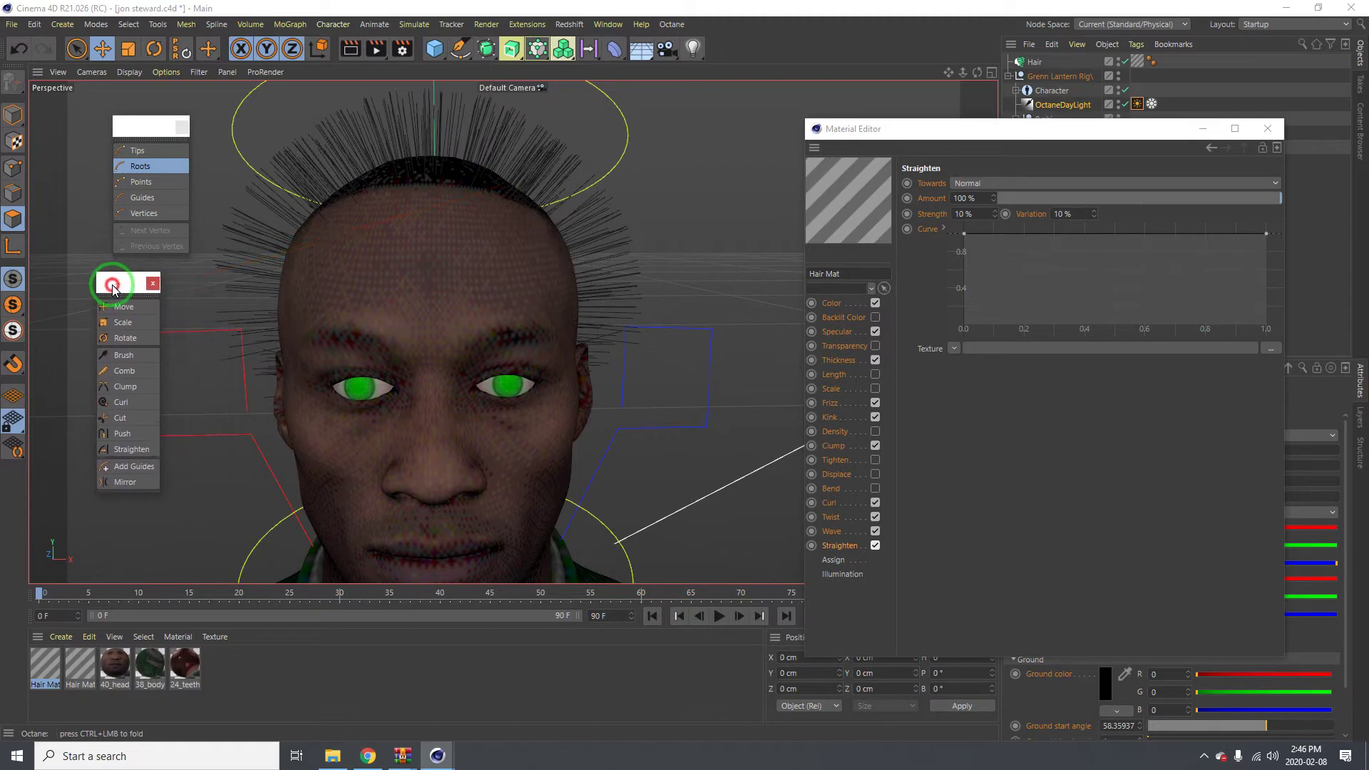
{"action": "left_click", "coordinate": [123, 420]}
{"action": "left_click_drag", "start_coordinate": [342, 336], "coordinate": [539, 238], "text": "alt"}
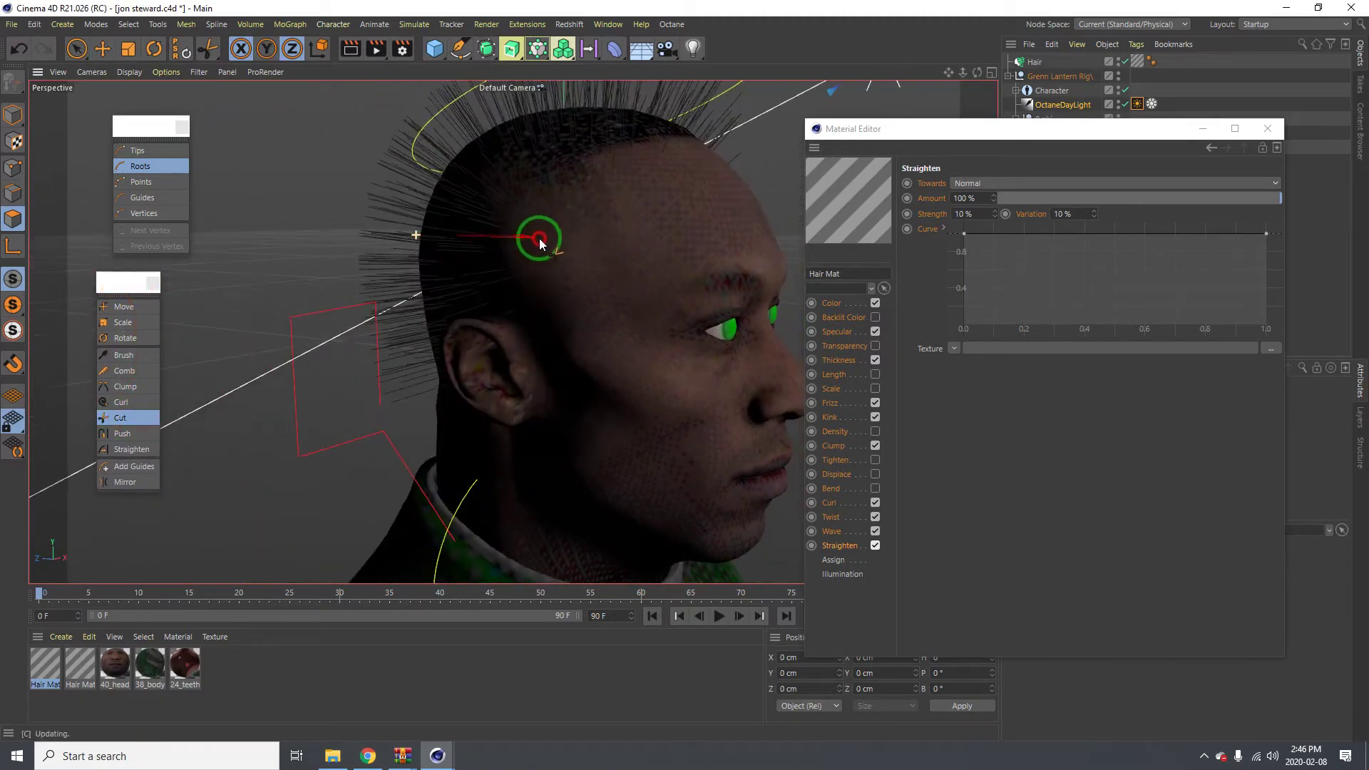
Step: Select the Hair object, switch to Tips mode, and cut strands behind the ear and right edge
{"action": "left_click", "coordinate": [1035, 62]}
{"action": "mouse_move", "coordinate": [551, 289]}
{"action": "left_mouse_down", "text": "alt"}
{"action": "mouse_move", "coordinate": [432, 319]}
{"action": "mouse_move", "coordinate": [550, 284]}
{"action": "mouse_move", "coordinate": [636, 285]}
{"action": "mouse_move", "coordinate": [667, 232]}
{"action": "left_mouse_up", "text": "alt"}
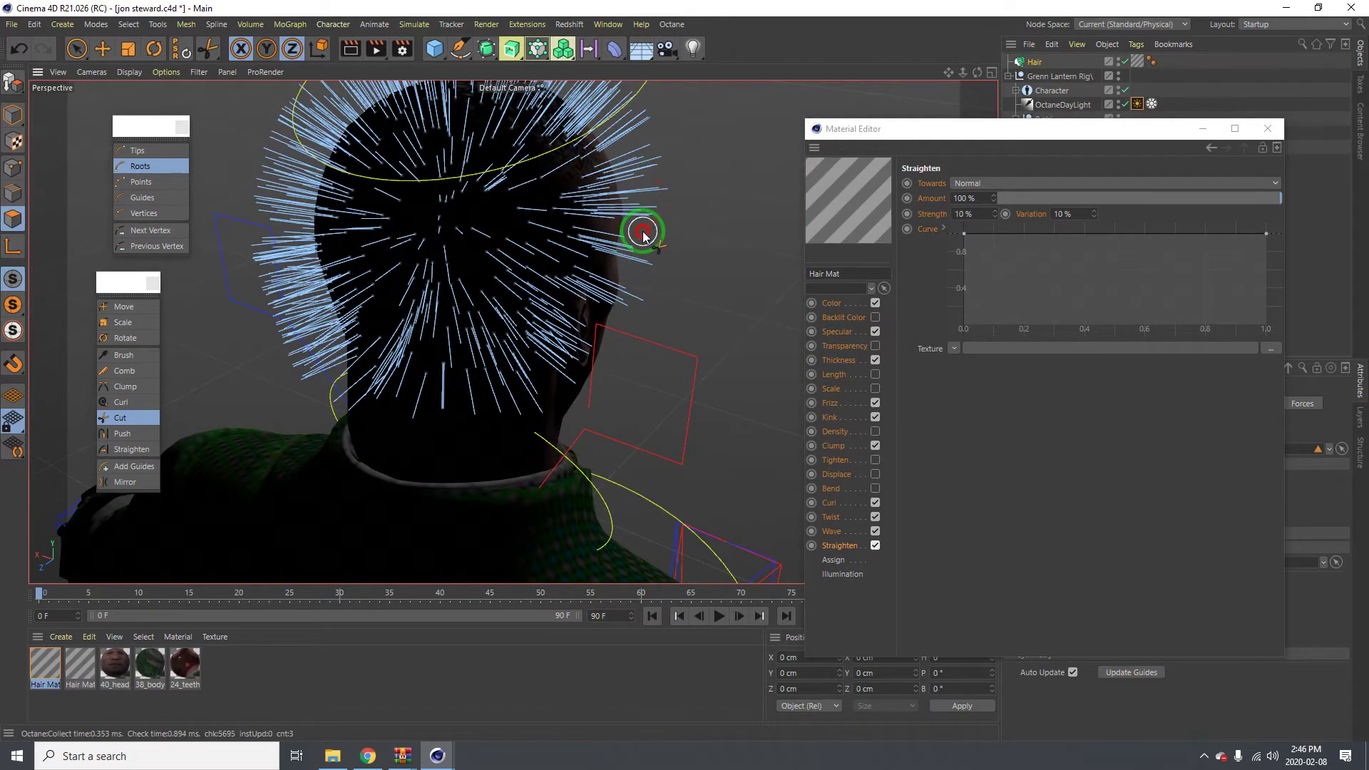
{"action": "left_click", "coordinate": [137, 151]}
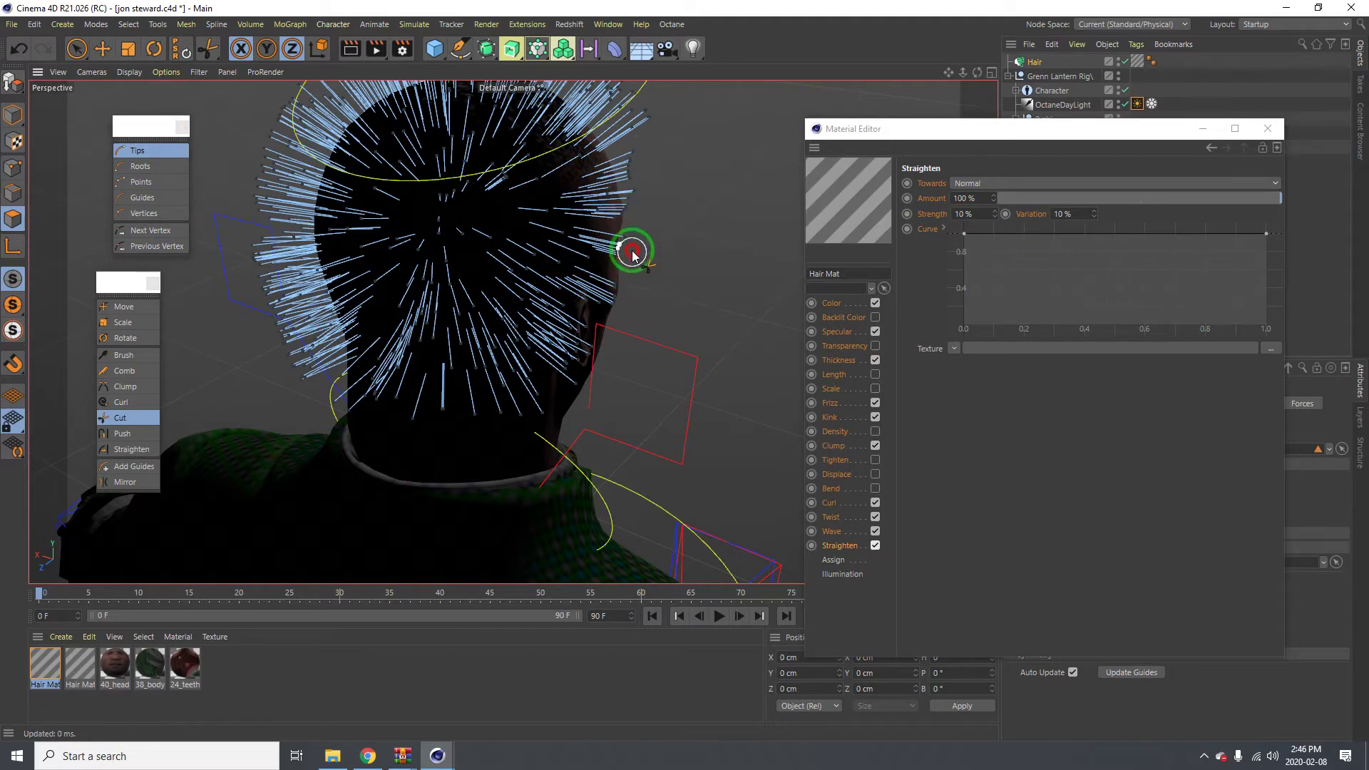
{"action": "mouse_move", "coordinate": [630, 266]}
{"action": "left_mouse_down"}
{"action": "mouse_move", "coordinate": [616, 304]}
{"action": "mouse_move", "coordinate": [619, 283]}
{"action": "mouse_move", "coordinate": [604, 300]}
{"action": "mouse_move", "coordinate": [473, 244]}
{"action": "mouse_move", "coordinate": [315, 241]}
{"action": "left_mouse_up"}
{"action": "scroll", "coordinate": [574, 267], "scroll_direction": "up", "scroll_amount": 1}
Step: Trim strand tips down the right side to the ear and across the lower back
{"action": "mouse_move", "coordinate": [646, 250]}
{"action": "left_mouse_down", "text": "alt"}
{"action": "mouse_move", "coordinate": [546, 176]}
{"action": "mouse_move", "coordinate": [531, 194]}
{"action": "mouse_move", "coordinate": [535, 341]}
{"action": "mouse_move", "coordinate": [684, 250]}
{"action": "mouse_move", "coordinate": [849, 269]}
{"action": "mouse_move", "coordinate": [837, 272]}
{"action": "left_mouse_up", "text": "alt"}
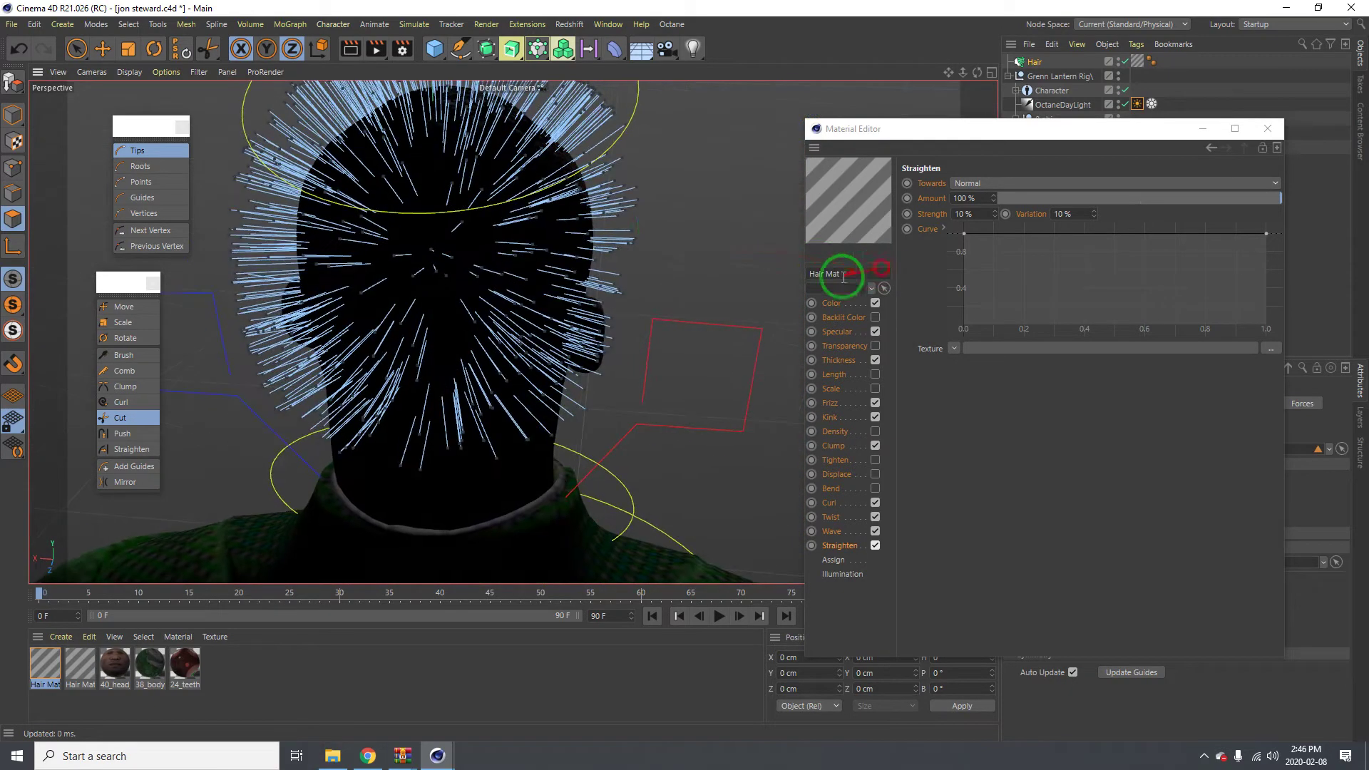
{"action": "mouse_move", "coordinate": [638, 193]}
{"action": "left_mouse_down"}
{"action": "mouse_move", "coordinate": [617, 347]}
{"action": "mouse_move", "coordinate": [618, 243]}
{"action": "left_mouse_up"}
{"action": "mouse_move", "coordinate": [621, 186]}
{"action": "left_mouse_down"}
{"action": "mouse_move", "coordinate": [593, 388]}
{"action": "mouse_move", "coordinate": [438, 242]}
{"action": "mouse_move", "coordinate": [686, 267]}
{"action": "mouse_move", "coordinate": [532, 293]}
{"action": "left_mouse_up"}
{"action": "mouse_move", "coordinate": [560, 383]}
{"action": "left_mouse_down"}
{"action": "mouse_move", "coordinate": [479, 428]}
{"action": "mouse_move", "coordinate": [334, 420]}
{"action": "mouse_move", "coordinate": [489, 293]}
{"action": "mouse_move", "coordinate": [651, 275]}
{"action": "mouse_move", "coordinate": [319, 335]}
{"action": "mouse_move", "coordinate": [515, 321]}
{"action": "mouse_move", "coordinate": [448, 236]}
{"action": "mouse_move", "coordinate": [609, 243]}
{"action": "left_mouse_up"}
{"action": "mouse_move", "coordinate": [499, 205]}
{"action": "left_mouse_down"}
{"action": "mouse_move", "coordinate": [474, 101]}
{"action": "mouse_move", "coordinate": [482, 282]}
{"action": "left_mouse_up"}
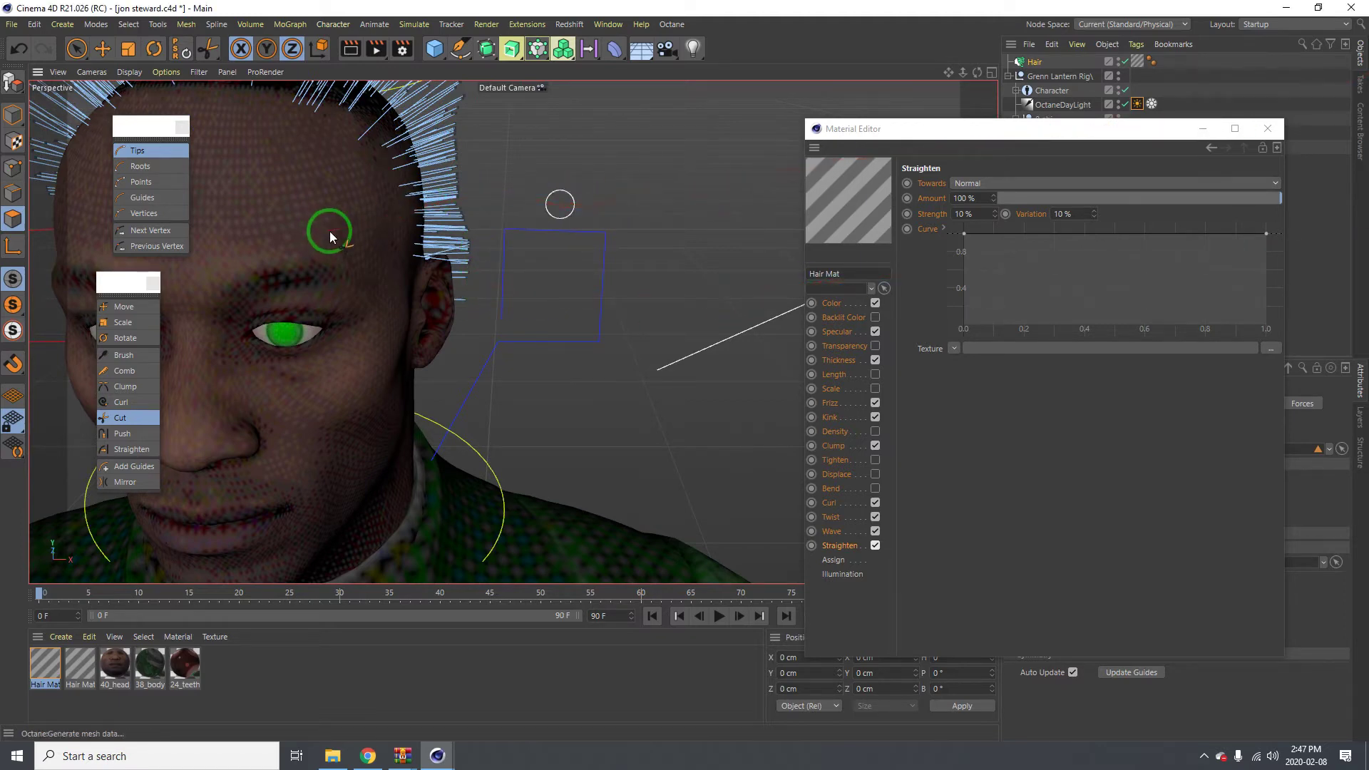
Step: Frame the head from the front and bring the Octane Live Viewer render into view
{"action": "scroll", "coordinate": [330, 231], "scroll_direction": "down", "scroll_amount": 2}
{"action": "left_click_drag", "start_coordinate": [357, 229], "coordinate": [596, 246], "text": "alt"}
{"action": "scroll", "coordinate": [537, 216], "scroll_direction": "down", "scroll_amount": 2}
{"action": "middle_click_drag", "start_coordinate": [532, 211], "coordinate": [536, 306], "text": "alt"}
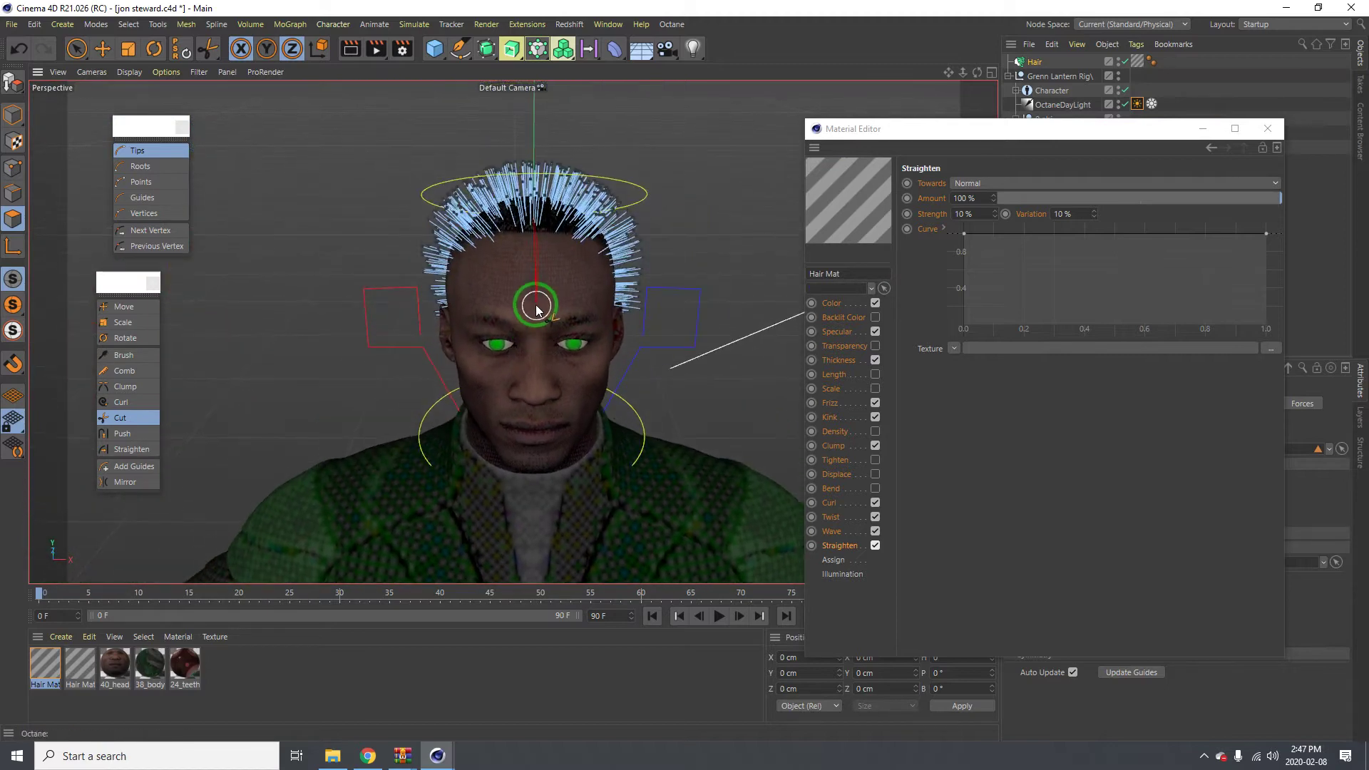
{"action": "left_click_drag", "start_coordinate": [531, 296], "coordinate": [529, 281], "text": "alt"}
{"action": "middle_click_drag", "start_coordinate": [529, 281], "coordinate": [1368, 212]}
{"action": "left_click_drag", "start_coordinate": [1368, 148], "coordinate": [518, 70]}
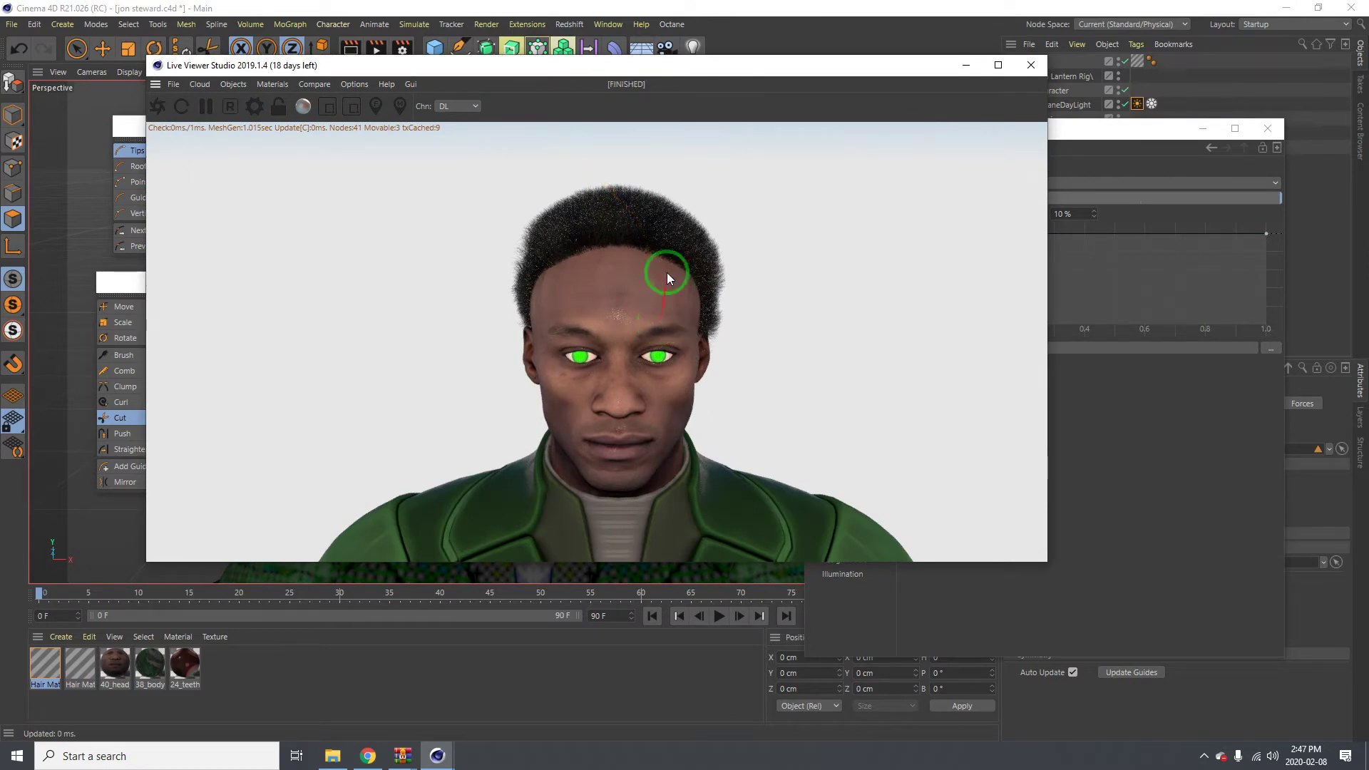
Step: Set the Live Viewer aside to inspect the trimmed hair, then return it over the viewport
{"action": "left_click_drag", "start_coordinate": [634, 71], "coordinate": [1368, 71]}
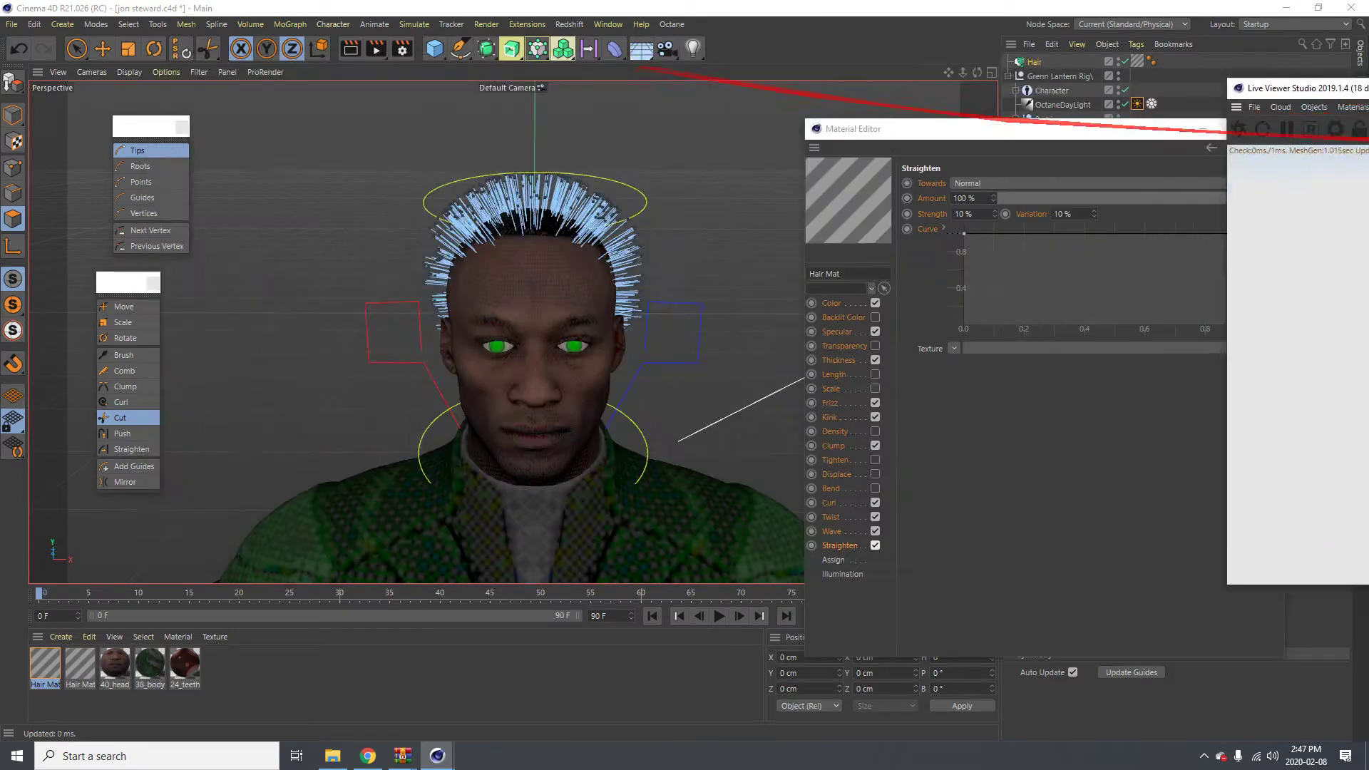
{"action": "scroll", "coordinate": [479, 292], "scroll_direction": "up", "scroll_amount": 2}
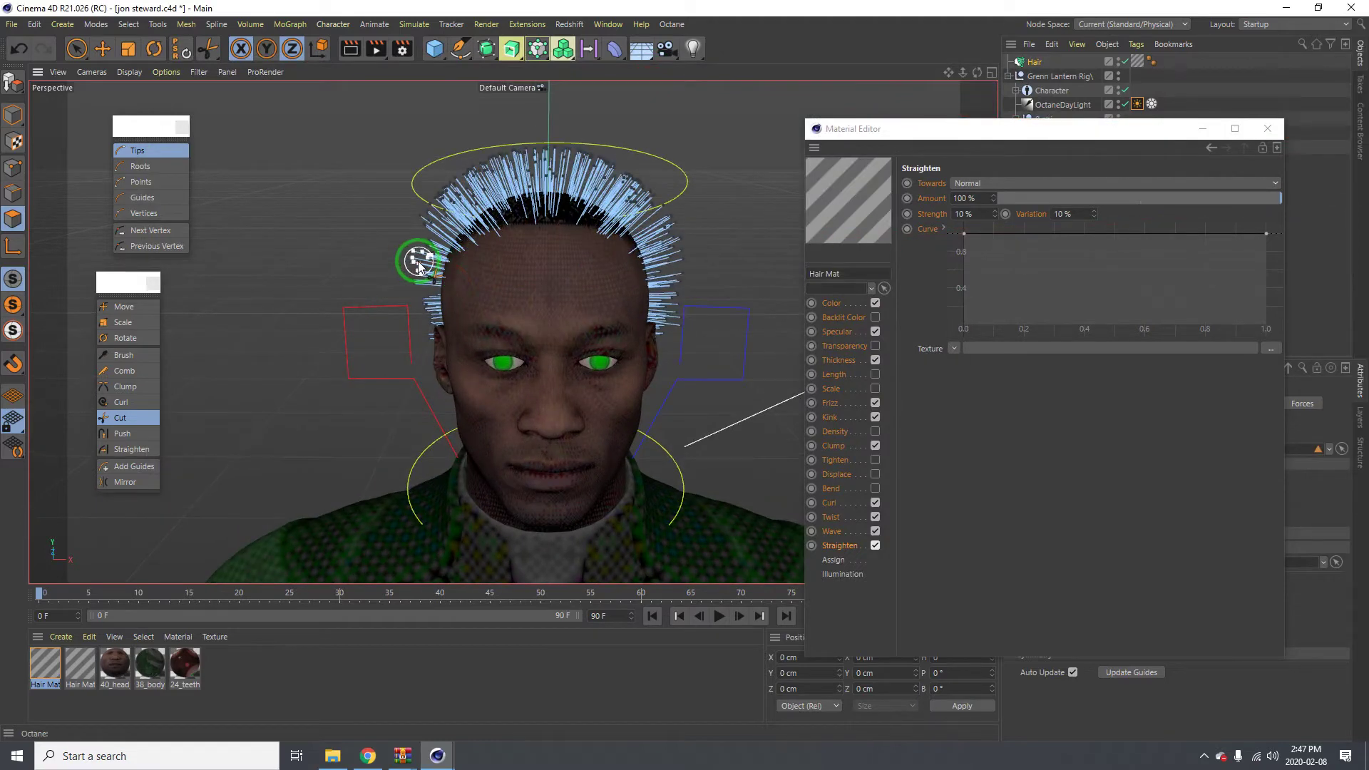
{"action": "scroll", "coordinate": [421, 270], "scroll_direction": "up", "scroll_amount": 2}
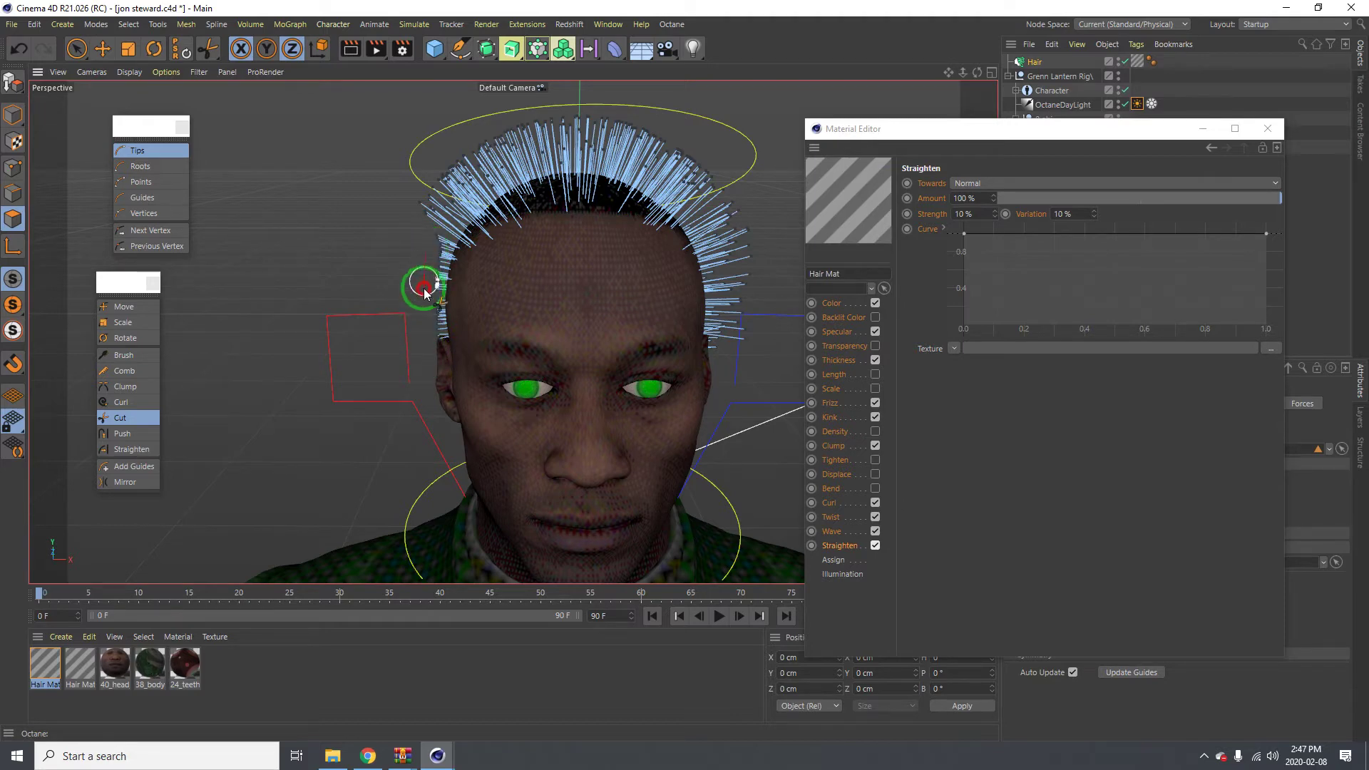
{"action": "middle_click_drag", "start_coordinate": [605, 366], "coordinate": [464, 366], "text": "alt"}
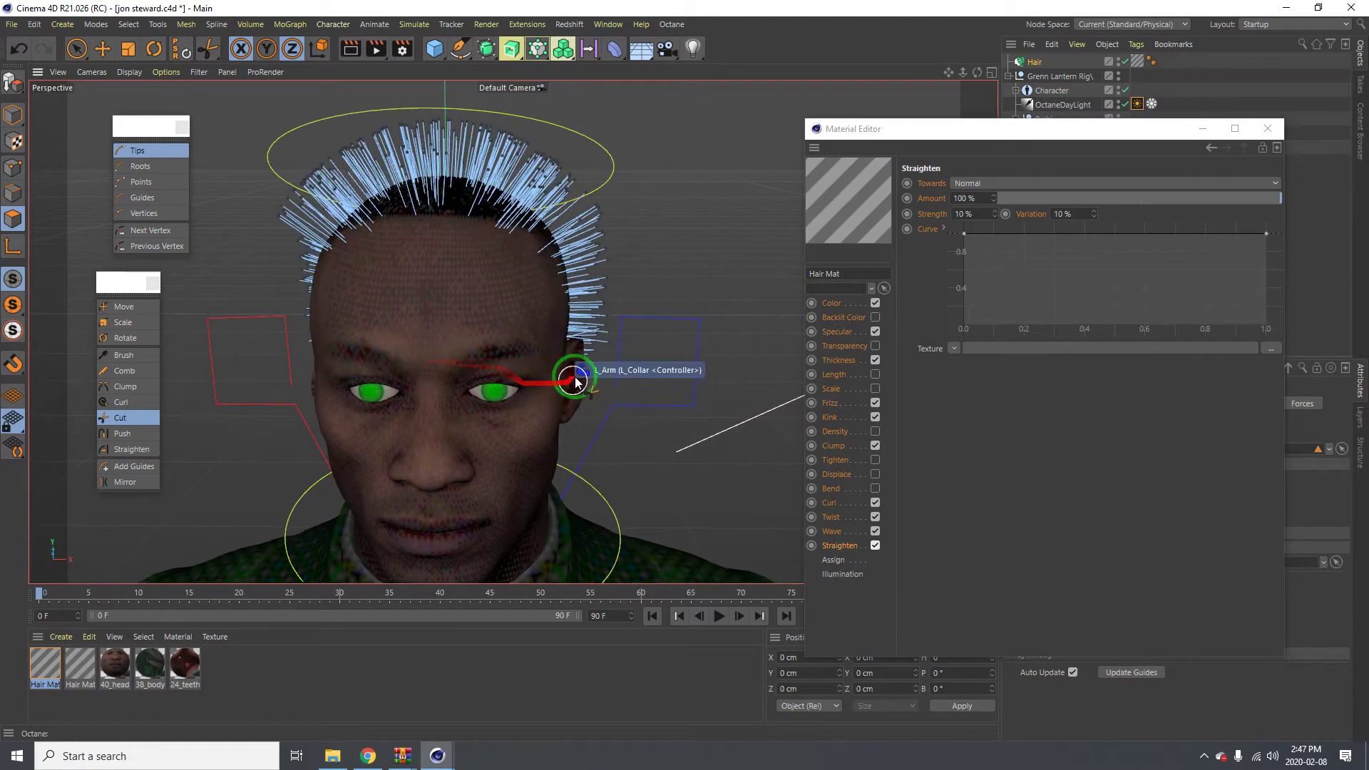
{"action": "left_click_drag", "start_coordinate": [526, 364], "coordinate": [537, 358], "text": "alt"}
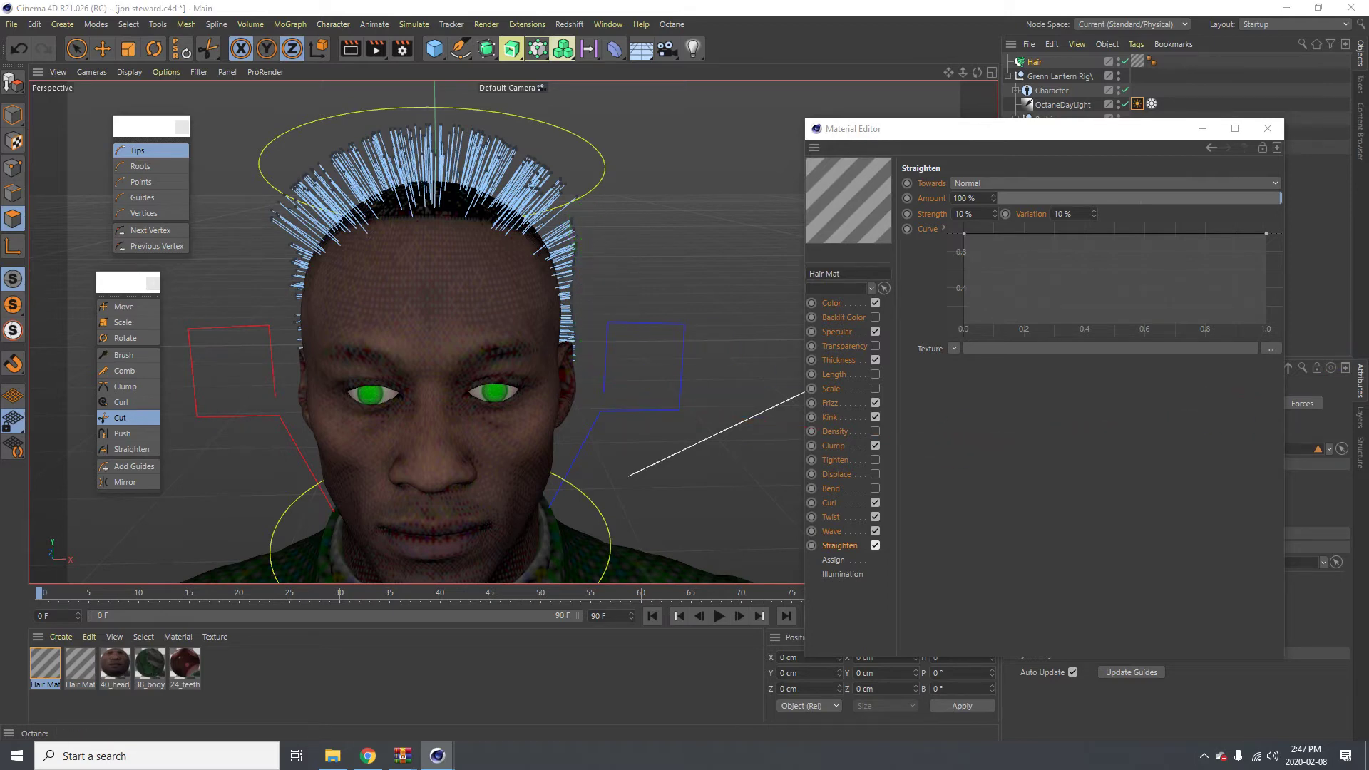
{"action": "scroll", "coordinate": [470, 352], "scroll_direction": "down", "scroll_amount": 1}
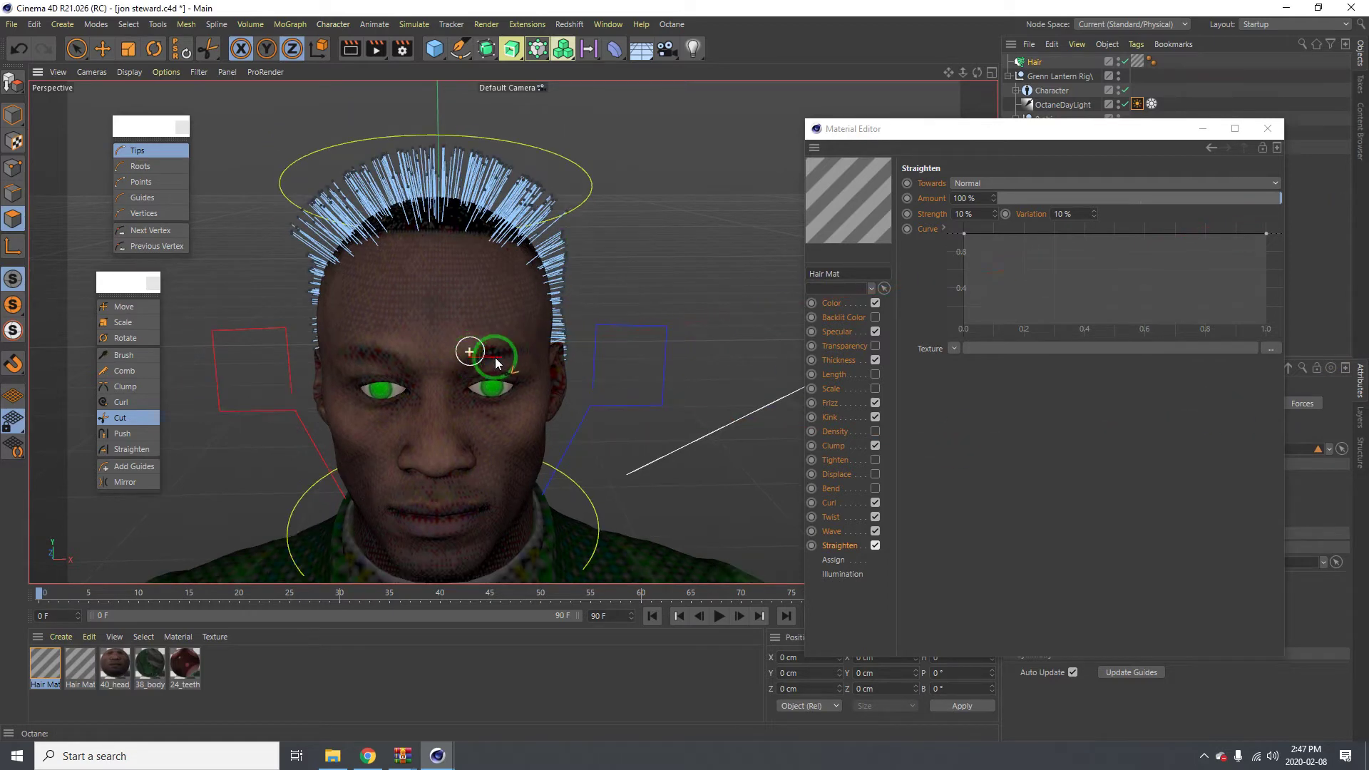
{"action": "left_click_drag", "start_coordinate": [496, 364], "coordinate": [459, 361], "text": "alt"}
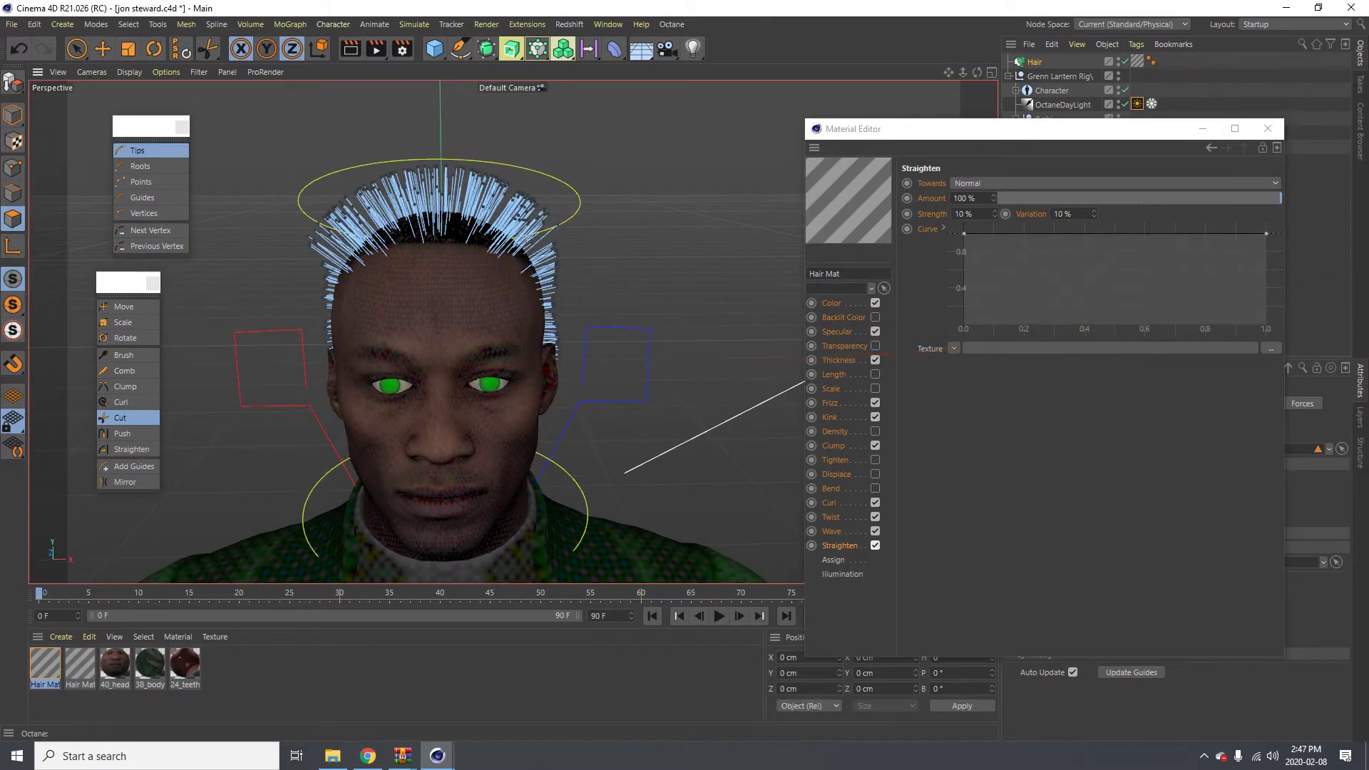
{"action": "left_click_drag", "start_coordinate": [1368, 278], "coordinate": [463, 154]}
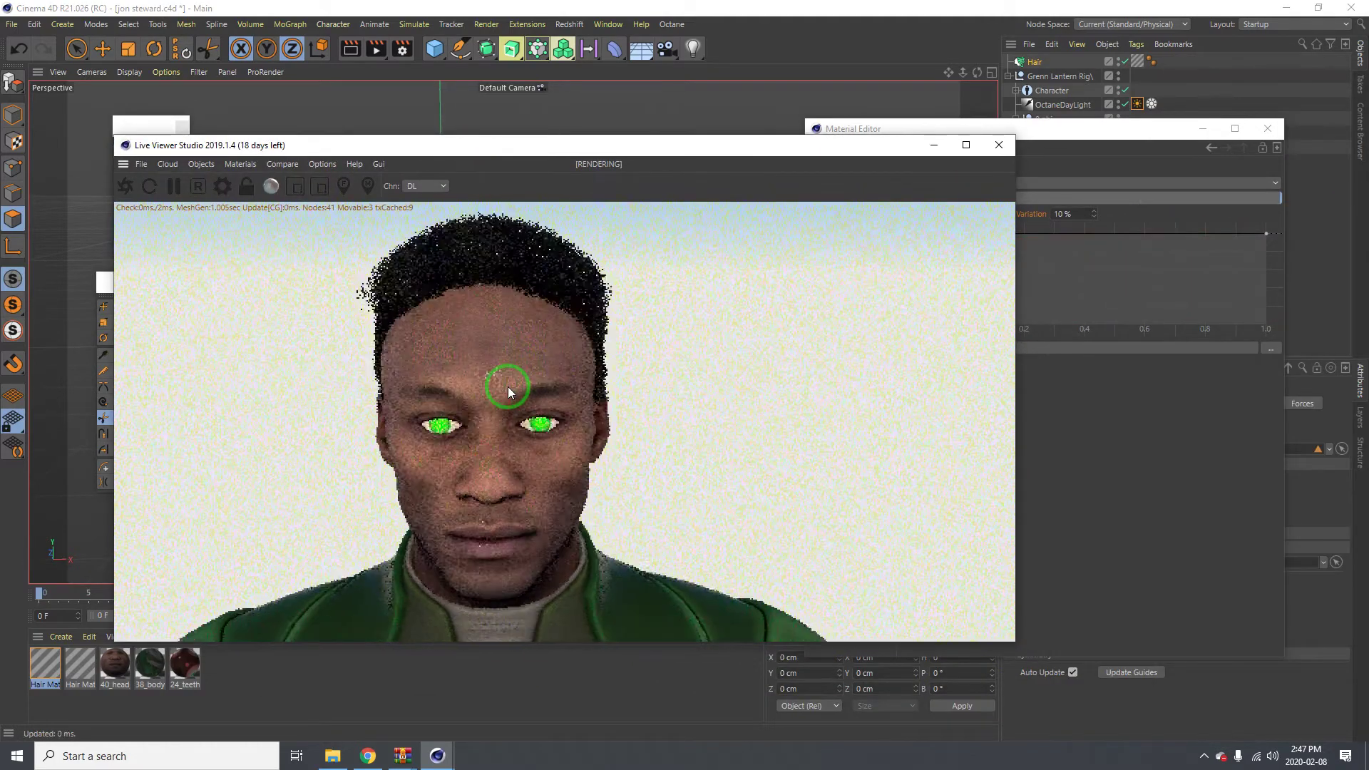
Step: Orbit the render camera until the trimmed-hair render finishes, then move the preview aside
{"action": "left_click_drag", "start_coordinate": [508, 387], "coordinate": [791, 442]}
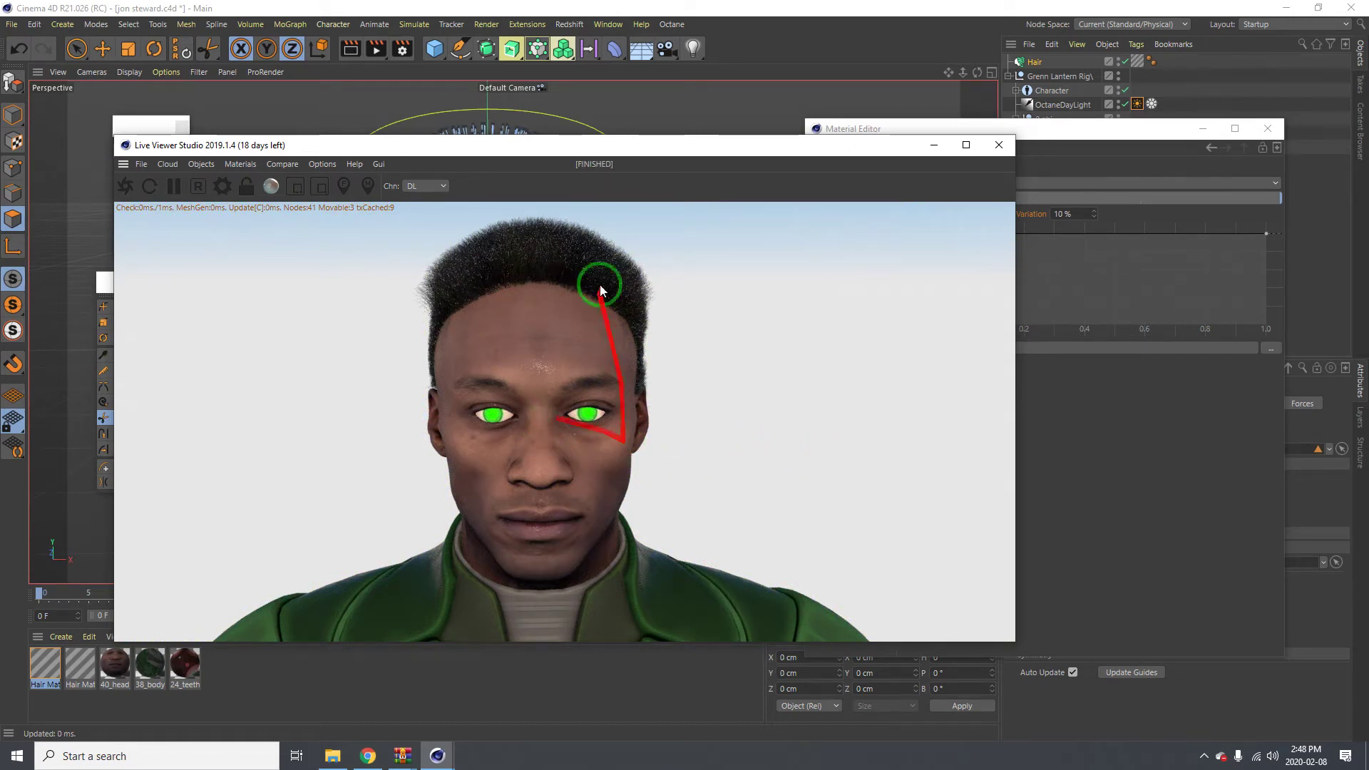
{"action": "left_click_drag", "start_coordinate": [549, 147], "coordinate": [1368, 150]}
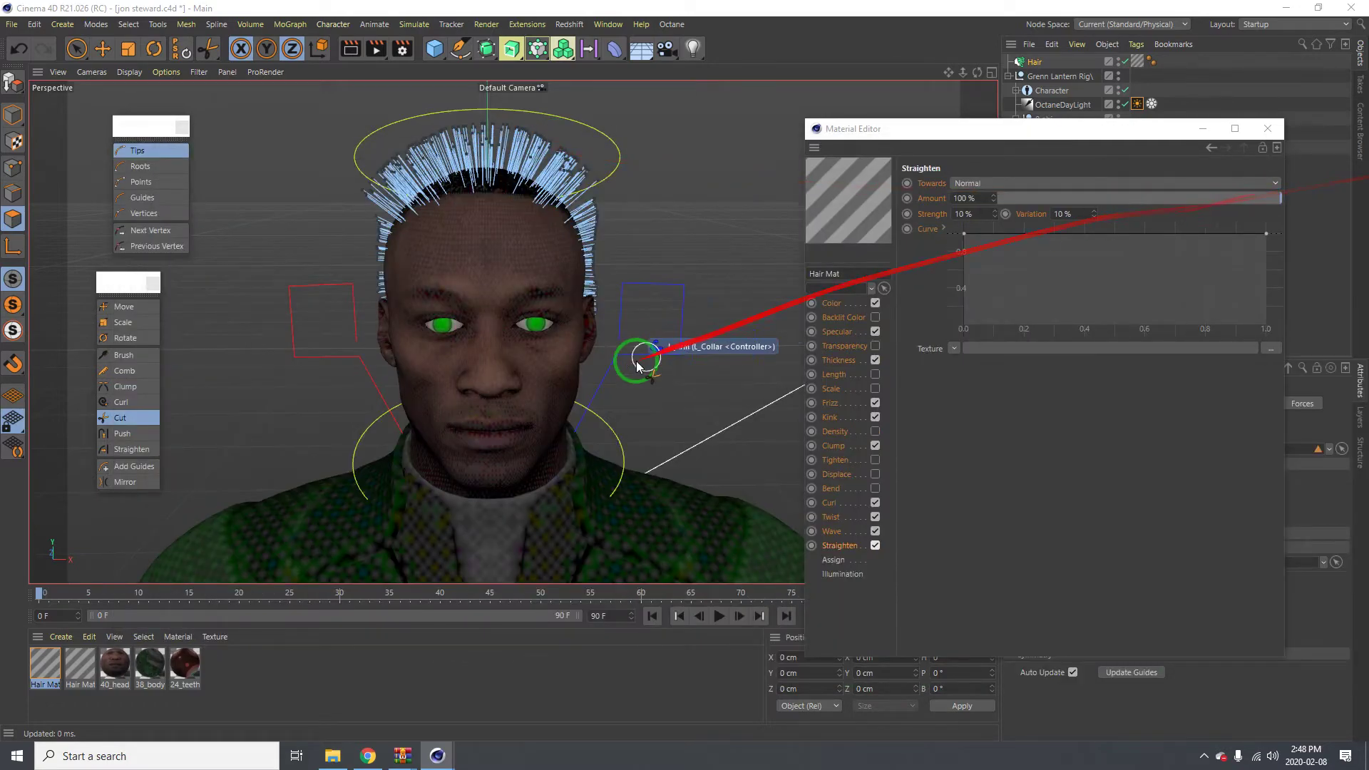
Step: Cut the guides short down the back and along the rear hairline, leaving a crest on top
{"action": "left_click_drag", "start_coordinate": [559, 230], "coordinate": [169, 284], "text": "alt"}
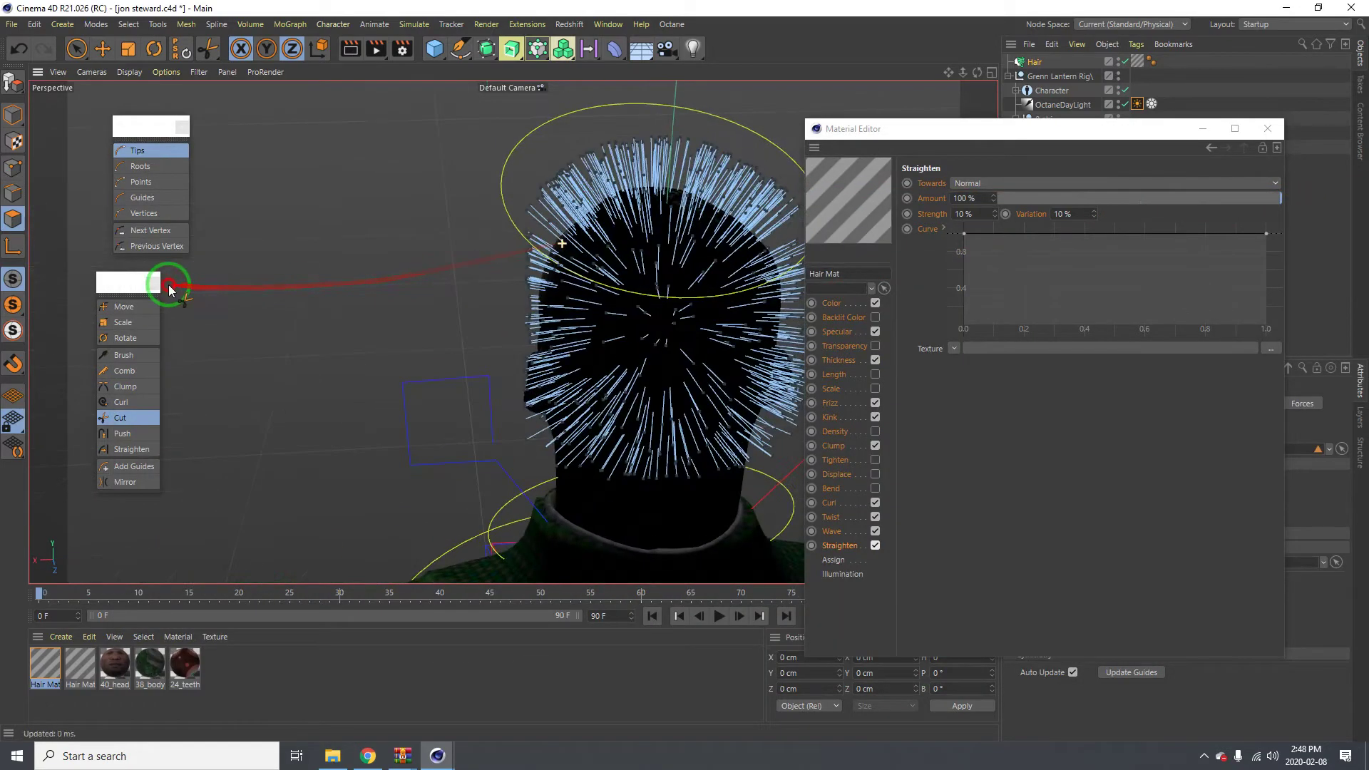
{"action": "left_click_drag", "start_coordinate": [572, 347], "coordinate": [818, 337], "text": "alt"}
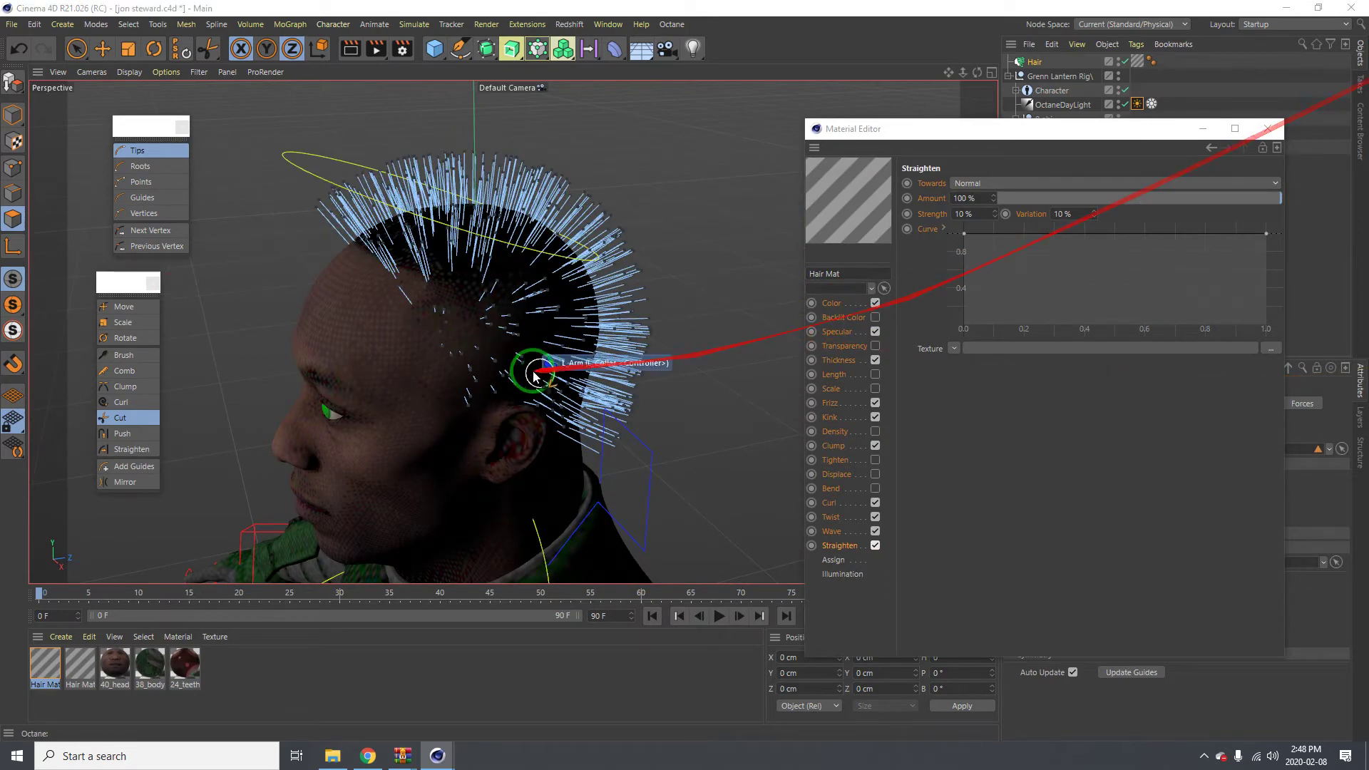
{"action": "left_click_drag", "start_coordinate": [535, 367], "coordinate": [553, 357], "text": "alt"}
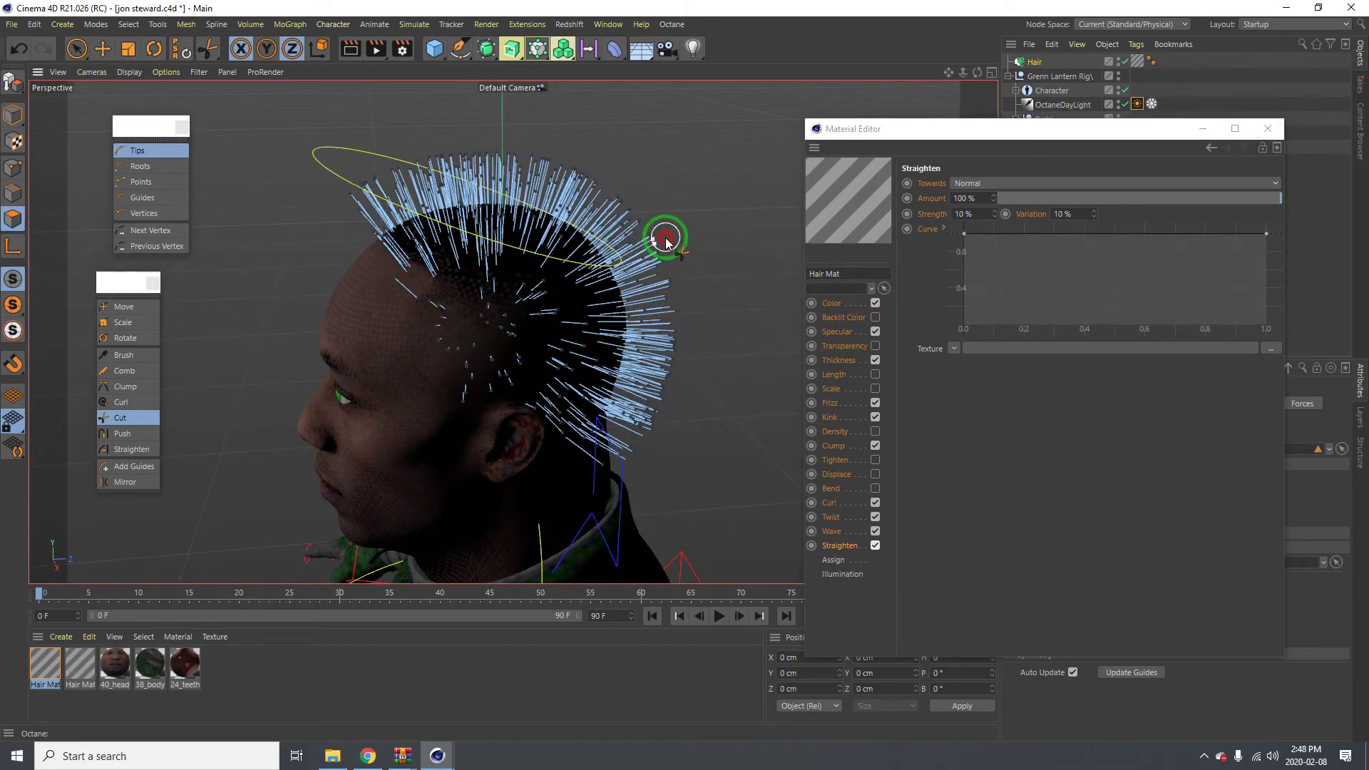
{"action": "mouse_move", "coordinate": [666, 244]}
{"action": "left_mouse_down"}
{"action": "mouse_move", "coordinate": [677, 372]}
{"action": "mouse_move", "coordinate": [663, 421]}
{"action": "left_mouse_up"}
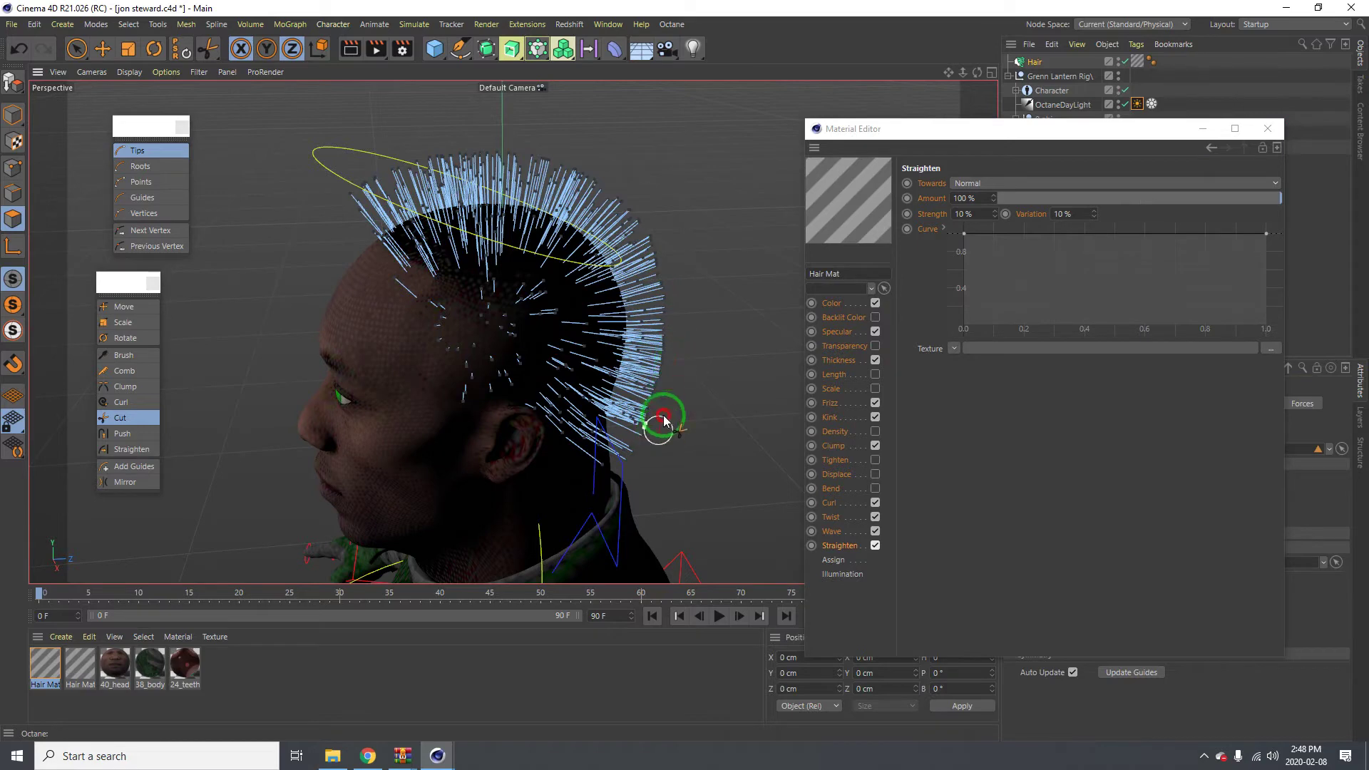
{"action": "left_click_drag", "start_coordinate": [660, 246], "coordinate": [666, 317]}
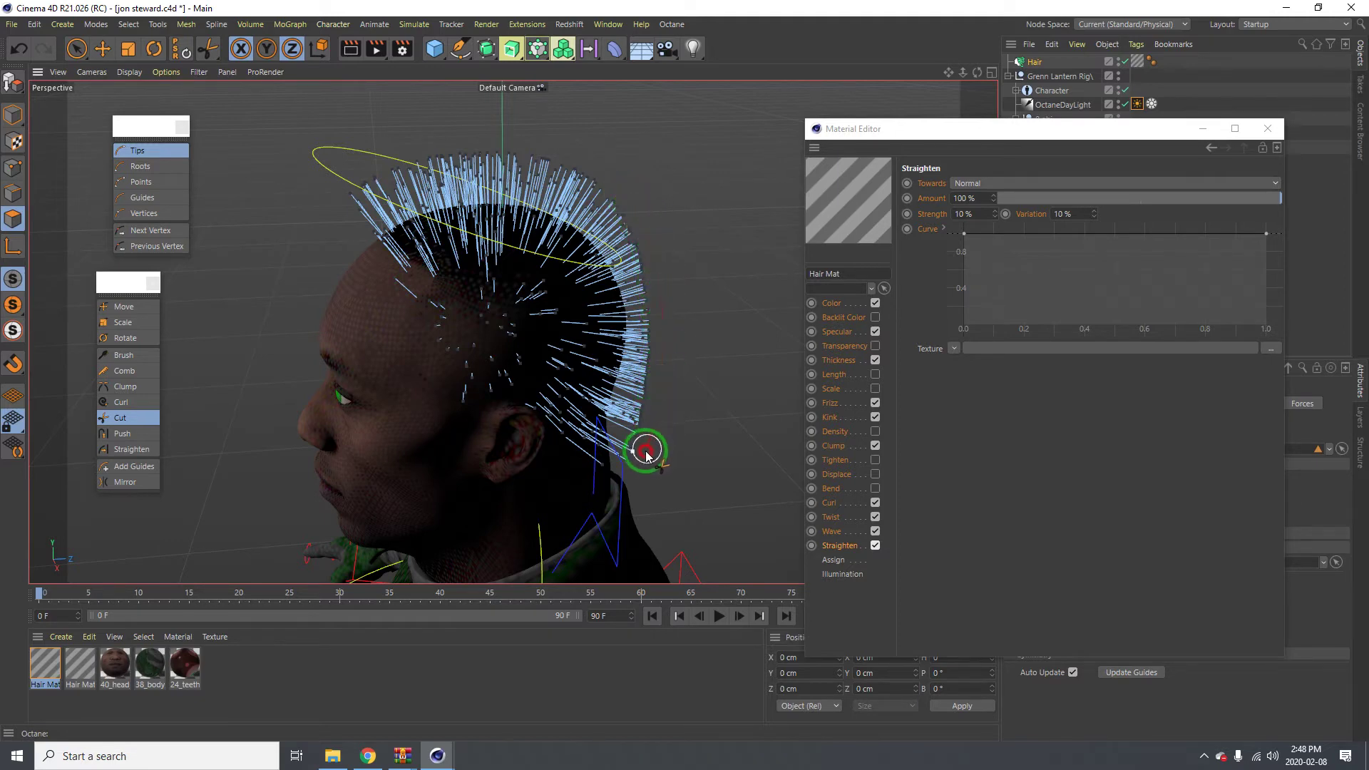
{"action": "left_click_drag", "start_coordinate": [644, 446], "coordinate": [107, 290], "text": "alt"}
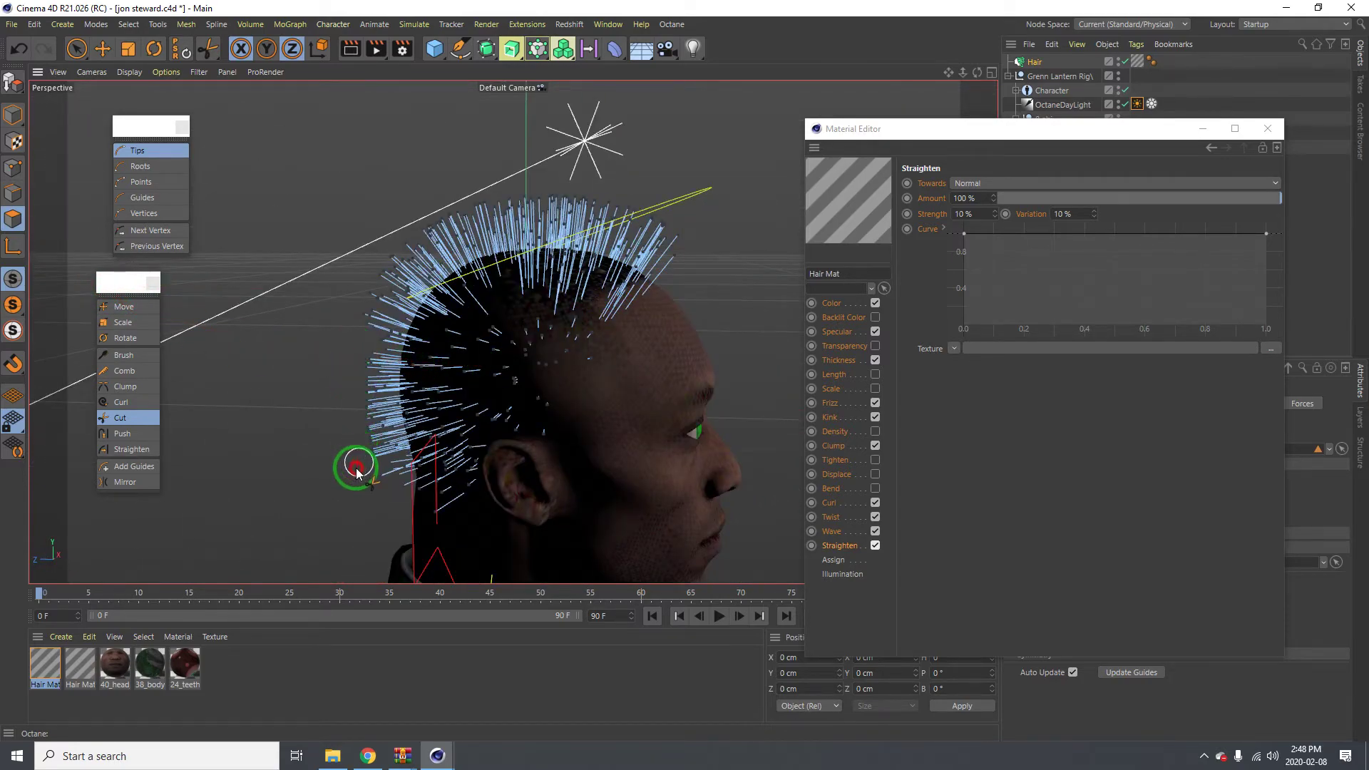
{"action": "left_click_drag", "start_coordinate": [412, 407], "coordinate": [385, 436], "text": "alt"}
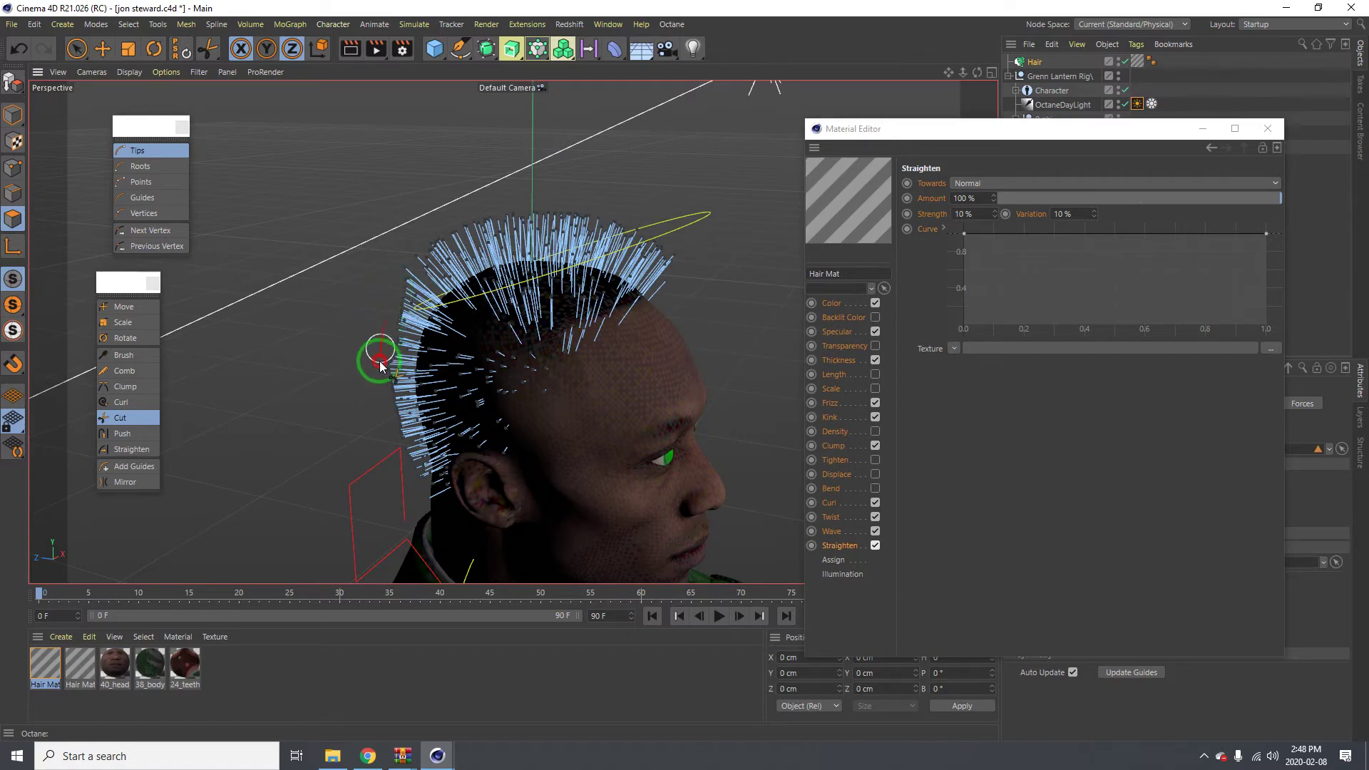
{"action": "left_click_drag", "start_coordinate": [428, 368], "coordinate": [692, 368], "text": "alt"}
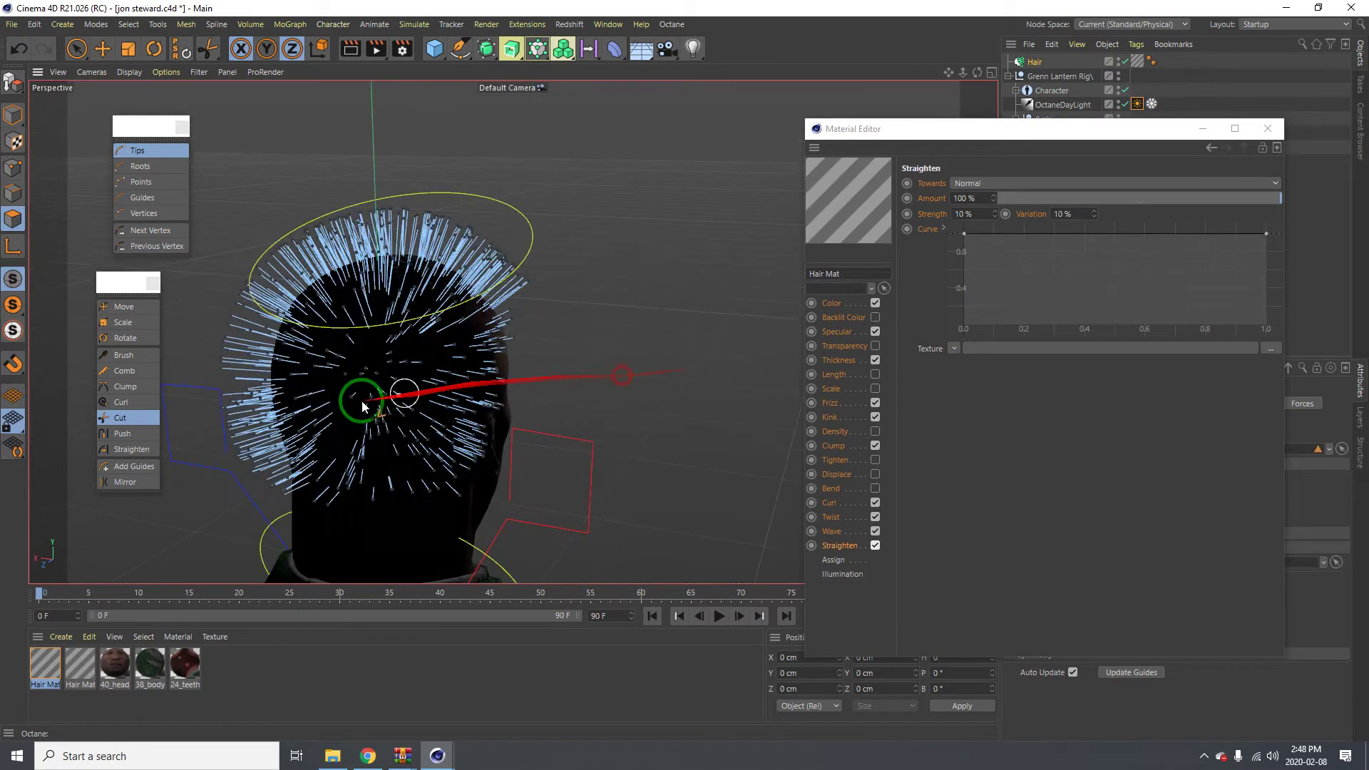
{"action": "mouse_move", "coordinate": [342, 399]}
{"action": "left_mouse_down", "text": "alt"}
{"action": "mouse_move", "coordinate": [513, 400]}
{"action": "mouse_move", "coordinate": [494, 366]}
{"action": "mouse_move", "coordinate": [602, 367]}
{"action": "left_mouse_up", "text": "alt"}
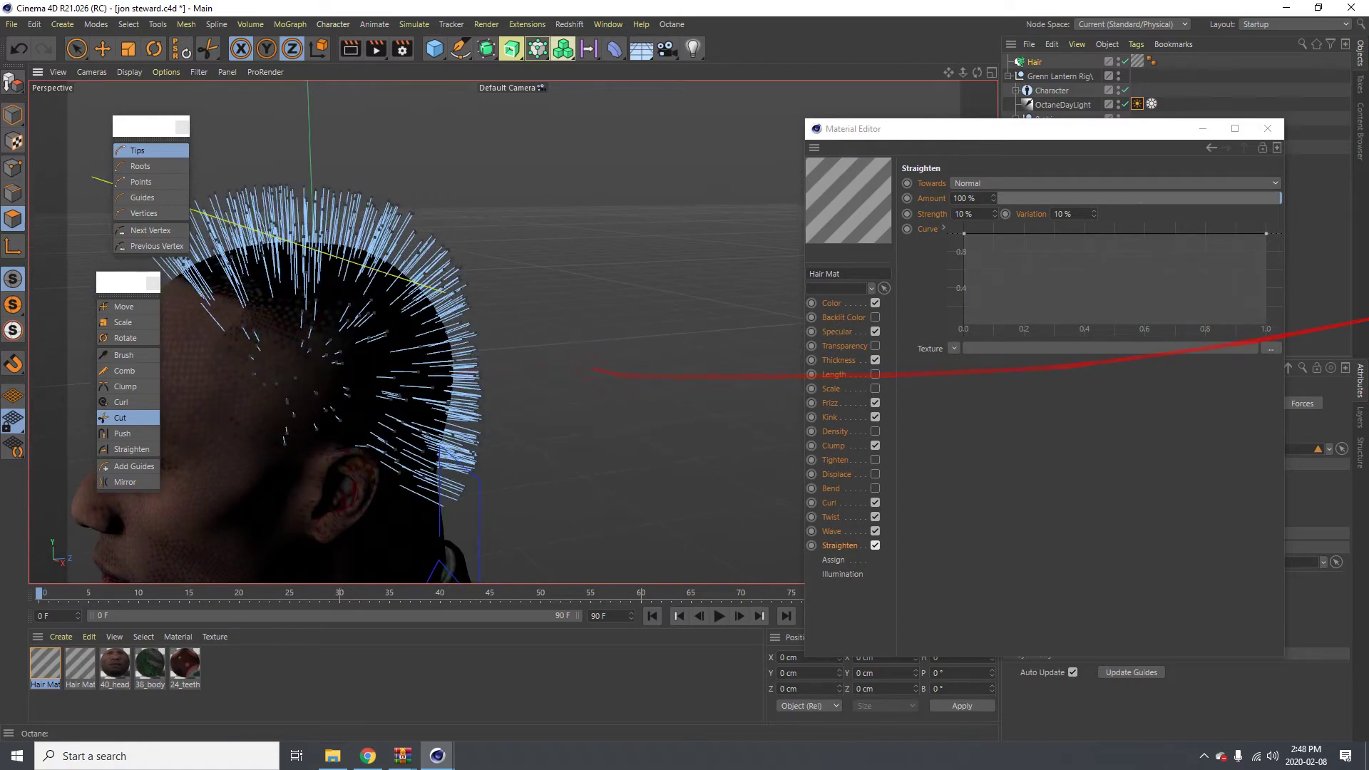
Step: Open the Octane Live Viewer beside the viewport and orbit until the trimmed hair renders
{"action": "left_click", "coordinate": [511, 49]}
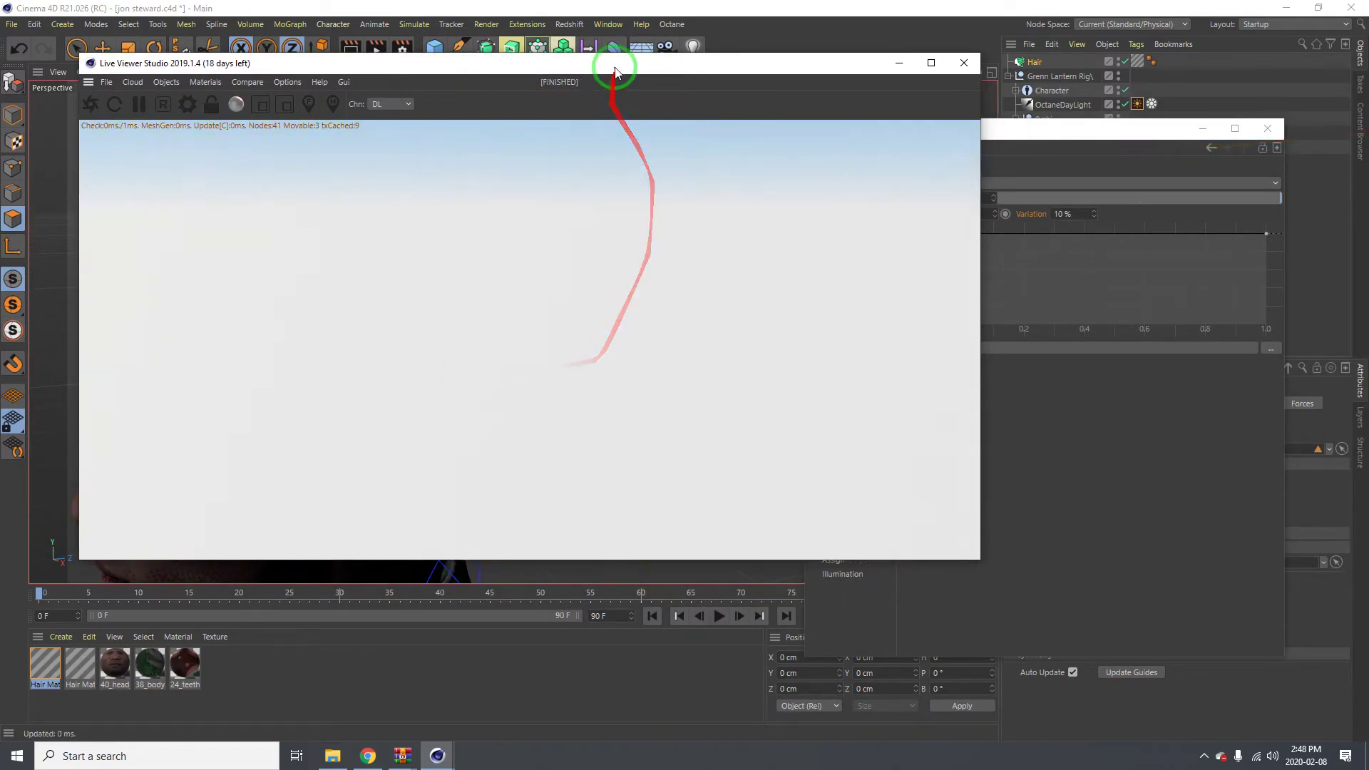
{"action": "left_click_drag", "start_coordinate": [611, 63], "coordinate": [777, 450]}
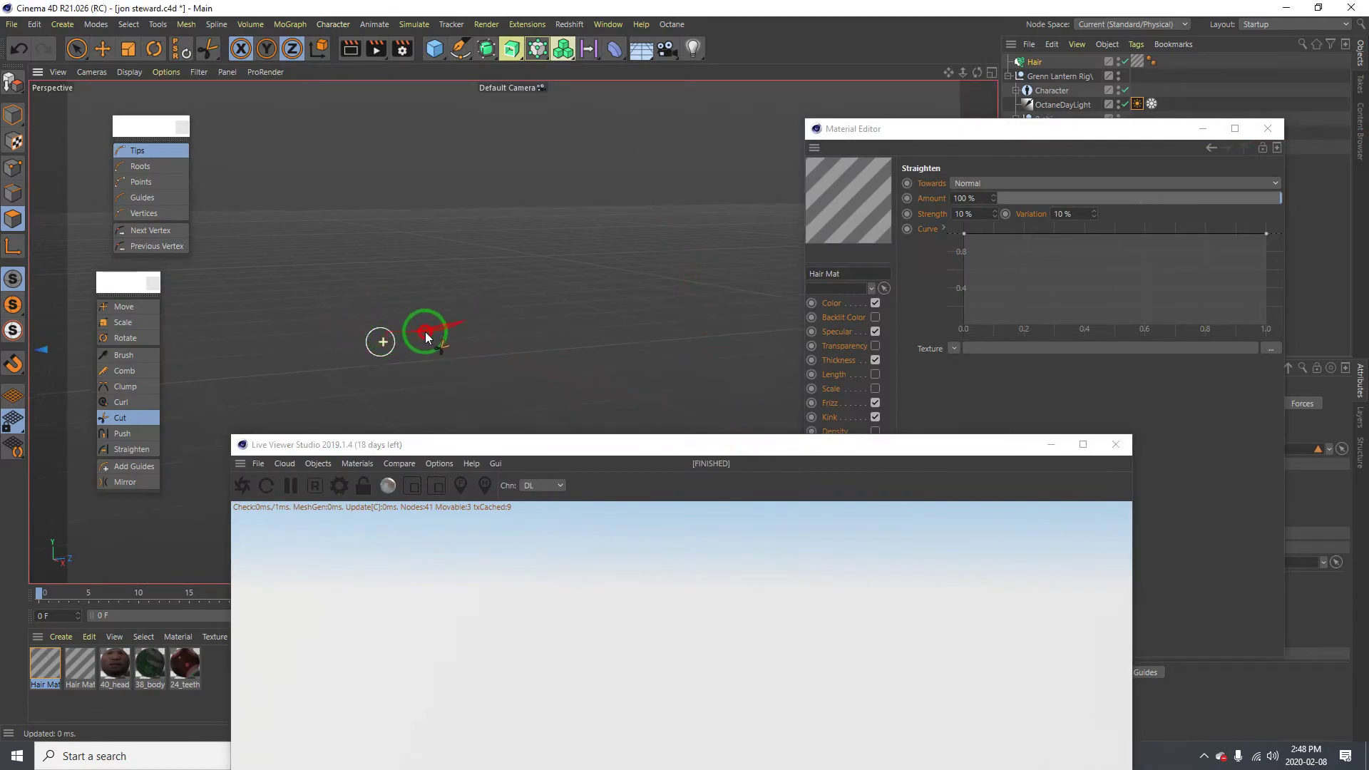
{"action": "right_click_drag", "start_coordinate": [425, 337], "coordinate": [356, 348], "text": "alt"}
{"action": "left_click_drag", "start_coordinate": [361, 372], "coordinate": [180, 525], "text": "alt"}
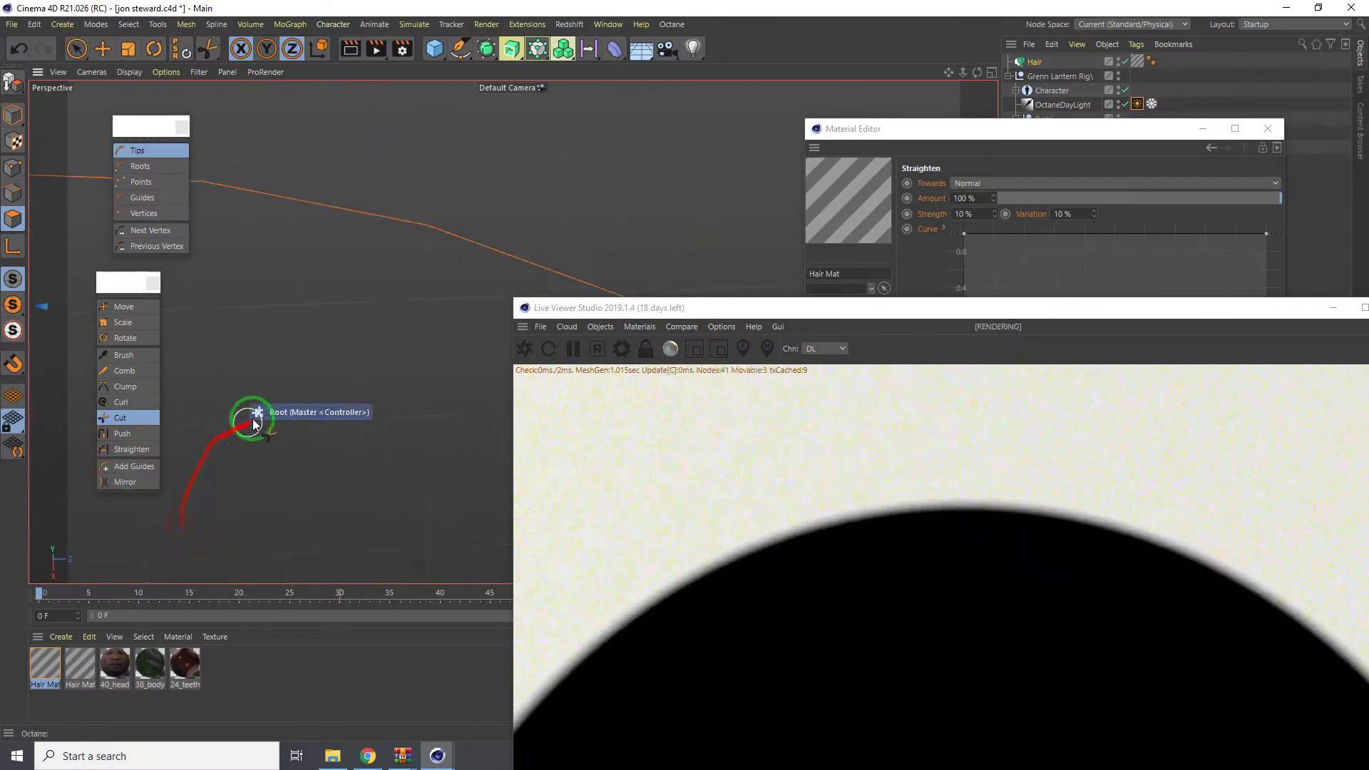
{"action": "mouse_move", "coordinate": [252, 418]}
{"action": "left_mouse_down", "text": "alt"}
{"action": "mouse_move", "coordinate": [447, 314]}
{"action": "mouse_move", "coordinate": [353, 424]}
{"action": "mouse_move", "coordinate": [383, 392]}
{"action": "mouse_move", "coordinate": [307, 418]}
{"action": "mouse_move", "coordinate": [358, 310]}
{"action": "left_mouse_up", "text": "alt"}
{"action": "left_click_drag", "start_coordinate": [375, 312], "coordinate": [465, 270]}
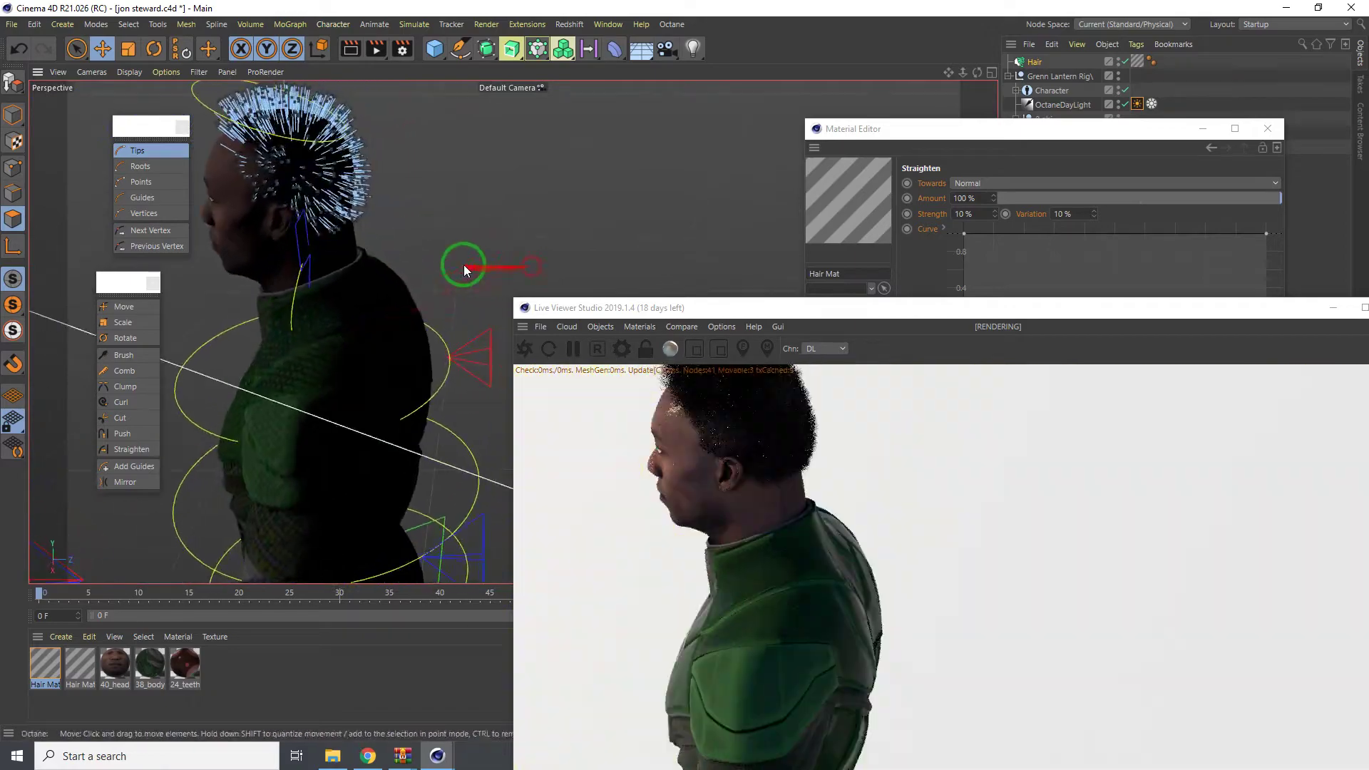
Step: Orbit to a three-quarter view of the head and shift the render preview left
{"action": "left_click_drag", "start_coordinate": [262, 324], "coordinate": [368, 294], "text": "alt"}
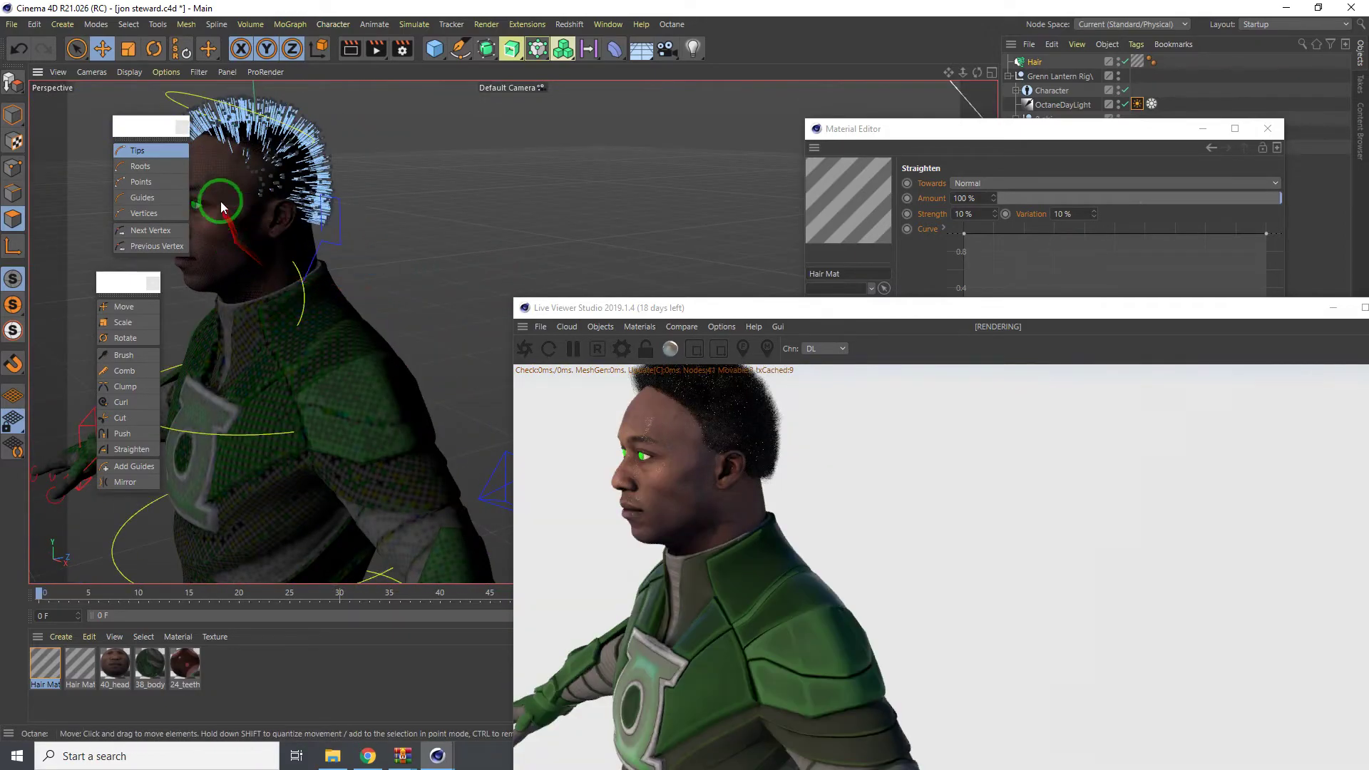
{"action": "scroll", "coordinate": [235, 188], "scroll_direction": "up", "scroll_amount": 3}
{"action": "left_click_drag", "start_coordinate": [240, 183], "coordinate": [311, 185], "text": "alt"}
{"action": "middle_click_drag", "start_coordinate": [230, 212], "coordinate": [350, 291], "text": "alt"}
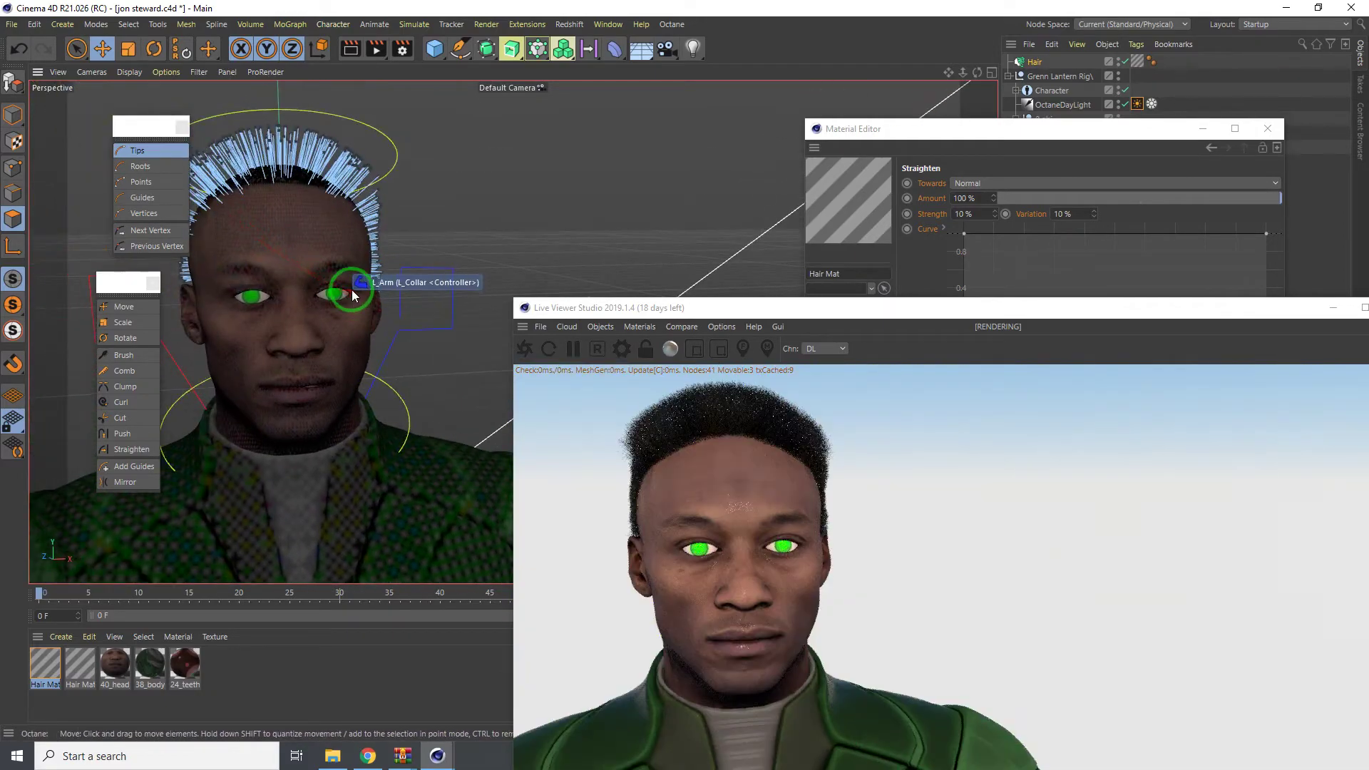
{"action": "left_click_drag", "start_coordinate": [349, 276], "coordinate": [720, 289], "text": "alt"}
{"action": "left_click_drag", "start_coordinate": [1040, 307], "coordinate": [1005, 293]}
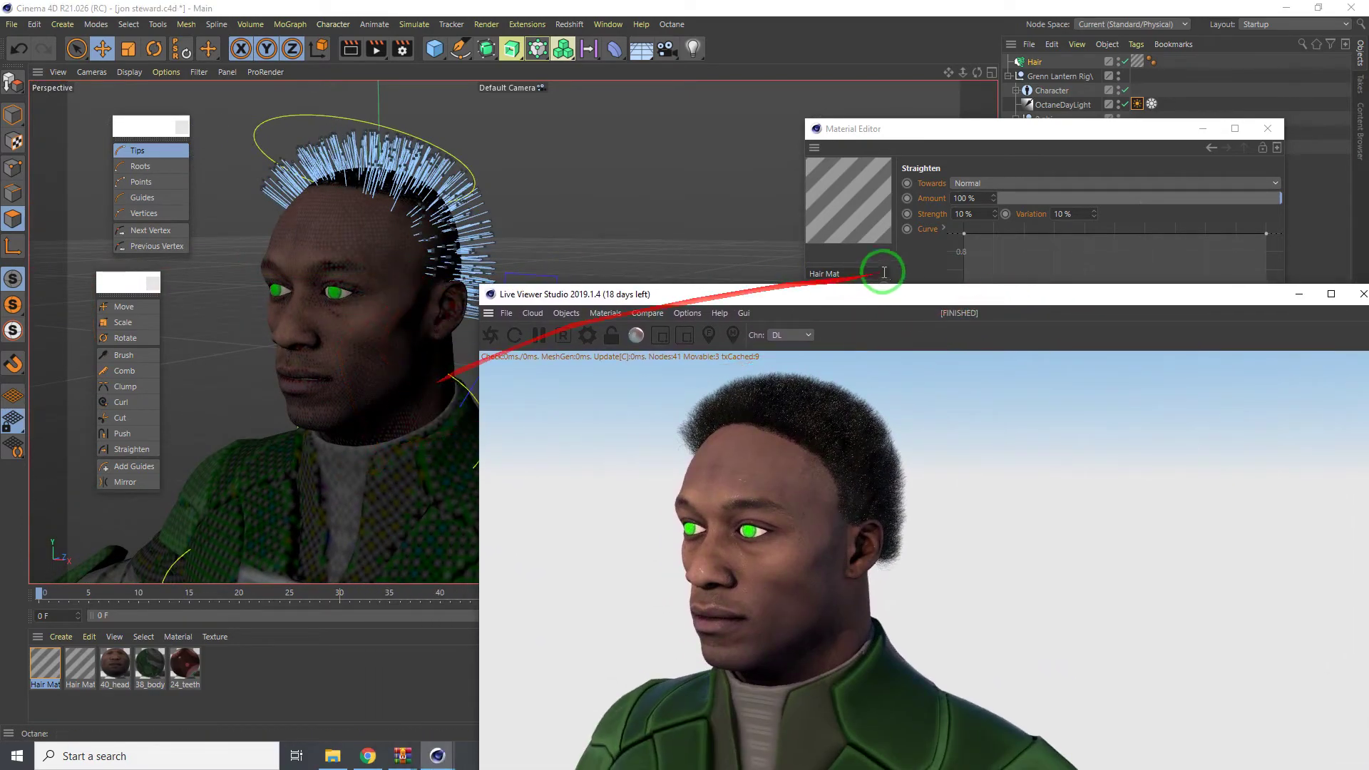
{"action": "left_click_drag", "start_coordinate": [916, 296], "coordinate": [692, 237]}
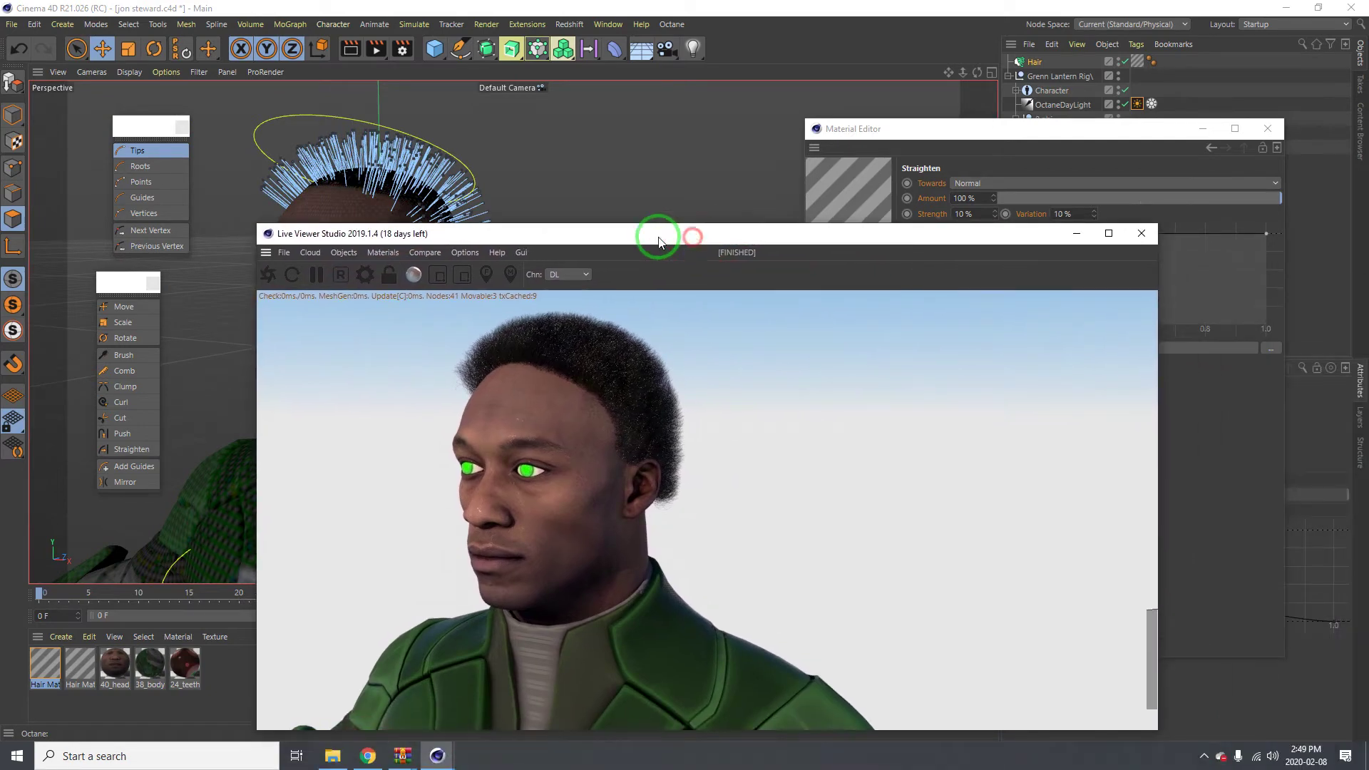
Step: Close the Material Editor, show the Hair object's Dynamics tab, and play the animation
{"action": "left_click", "coordinate": [1265, 128]}
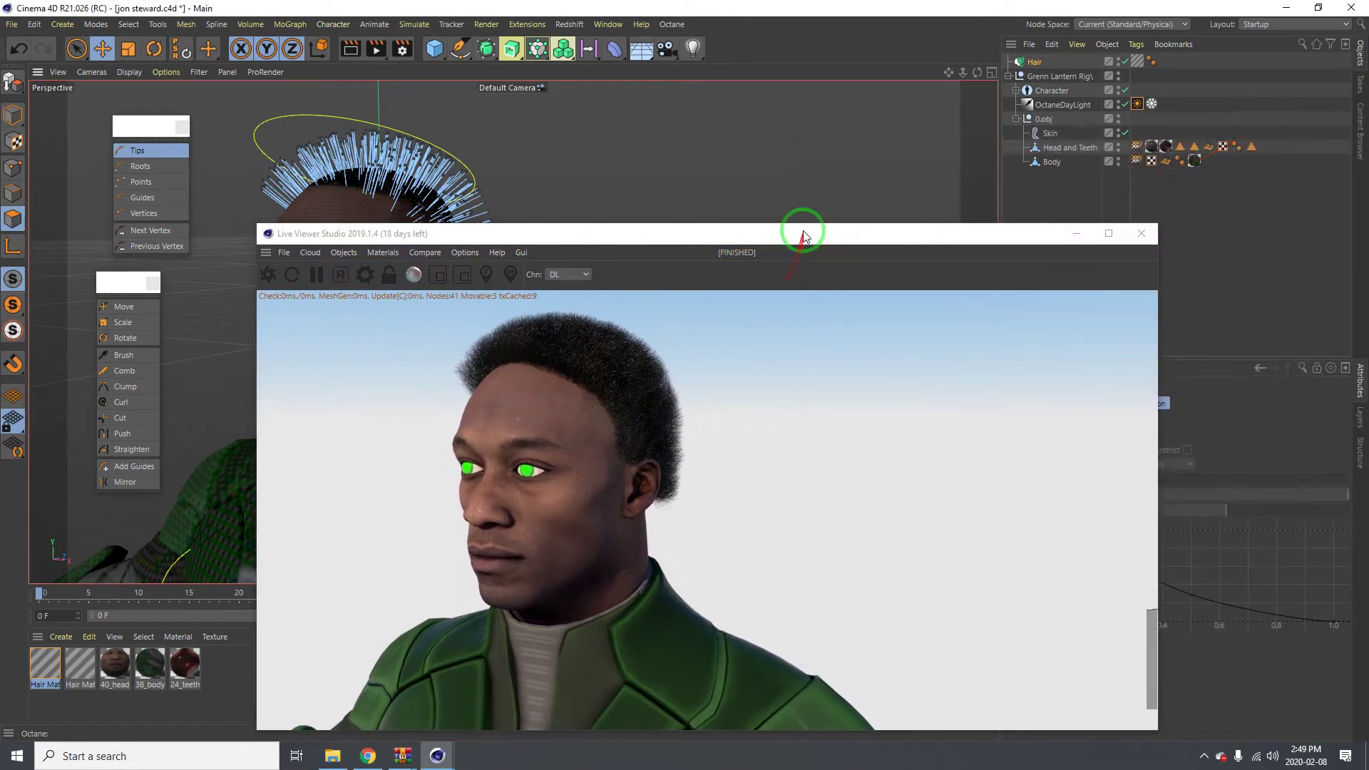
{"action": "left_click_drag", "start_coordinate": [803, 235], "coordinate": [749, 153]}
{"action": "left_click", "coordinate": [1038, 63]}
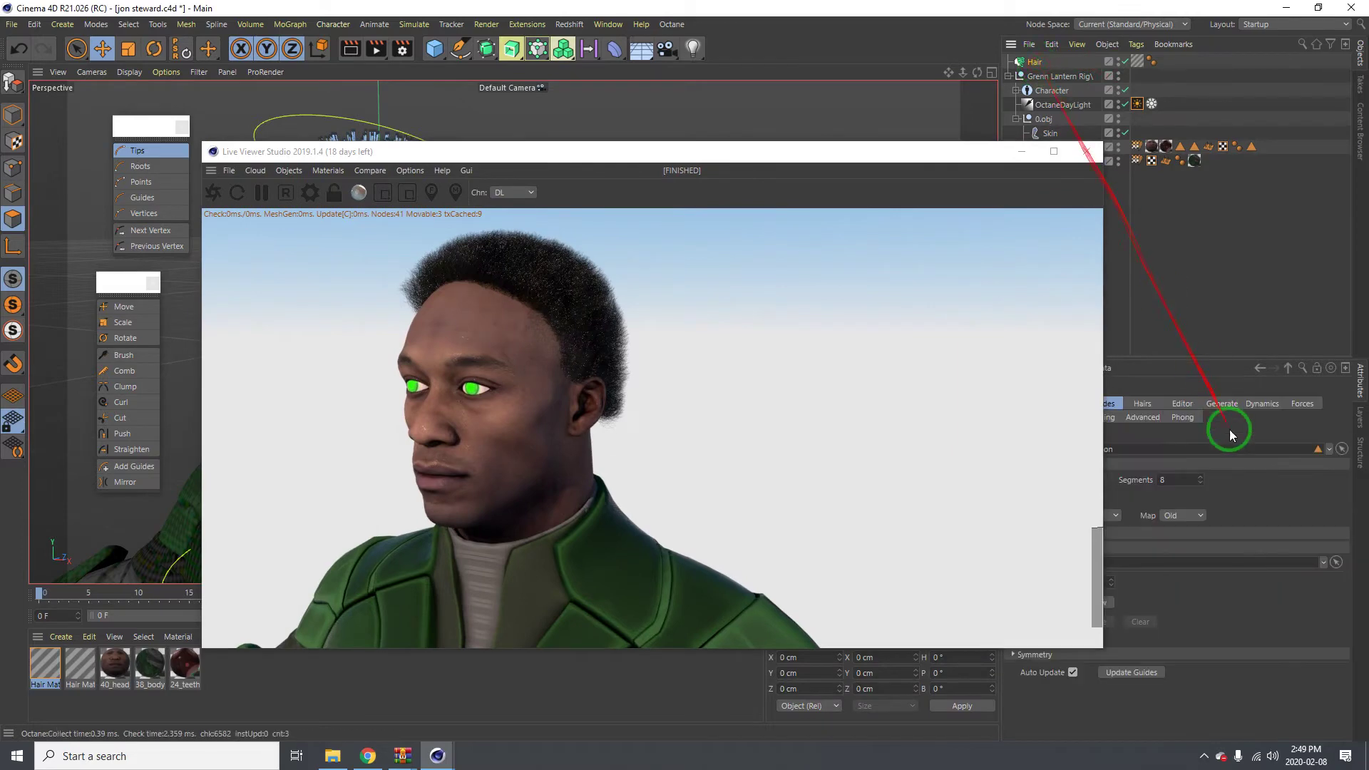
{"action": "left_click", "coordinate": [1265, 405]}
{"action": "left_click_drag", "start_coordinate": [868, 147], "coordinate": [1030, 48]}
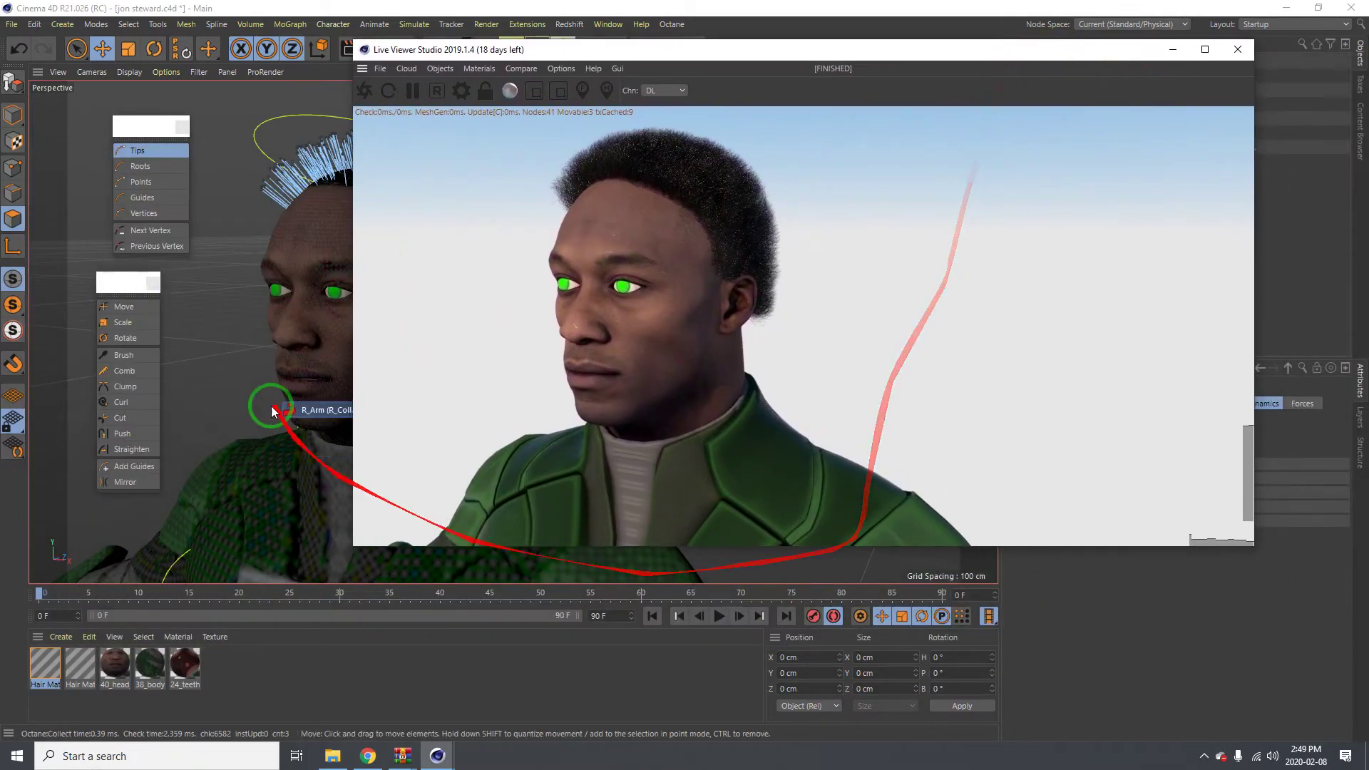
{"action": "left_click_drag", "start_coordinate": [343, 374], "coordinate": [360, 360]}
{"action": "left_click", "coordinate": [720, 617]}
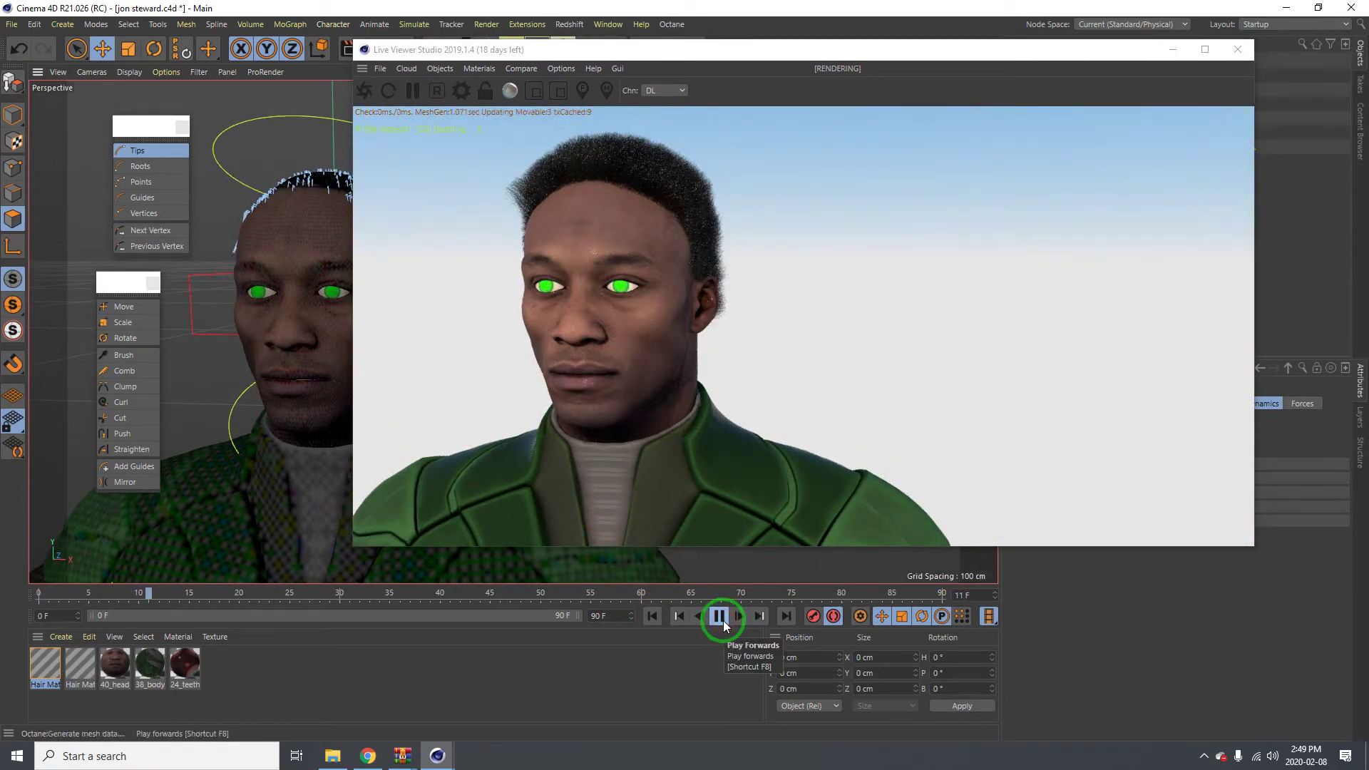
Step: Stop playback and reorient the view with the live render moved aside
{"action": "left_click", "coordinate": [720, 617]}
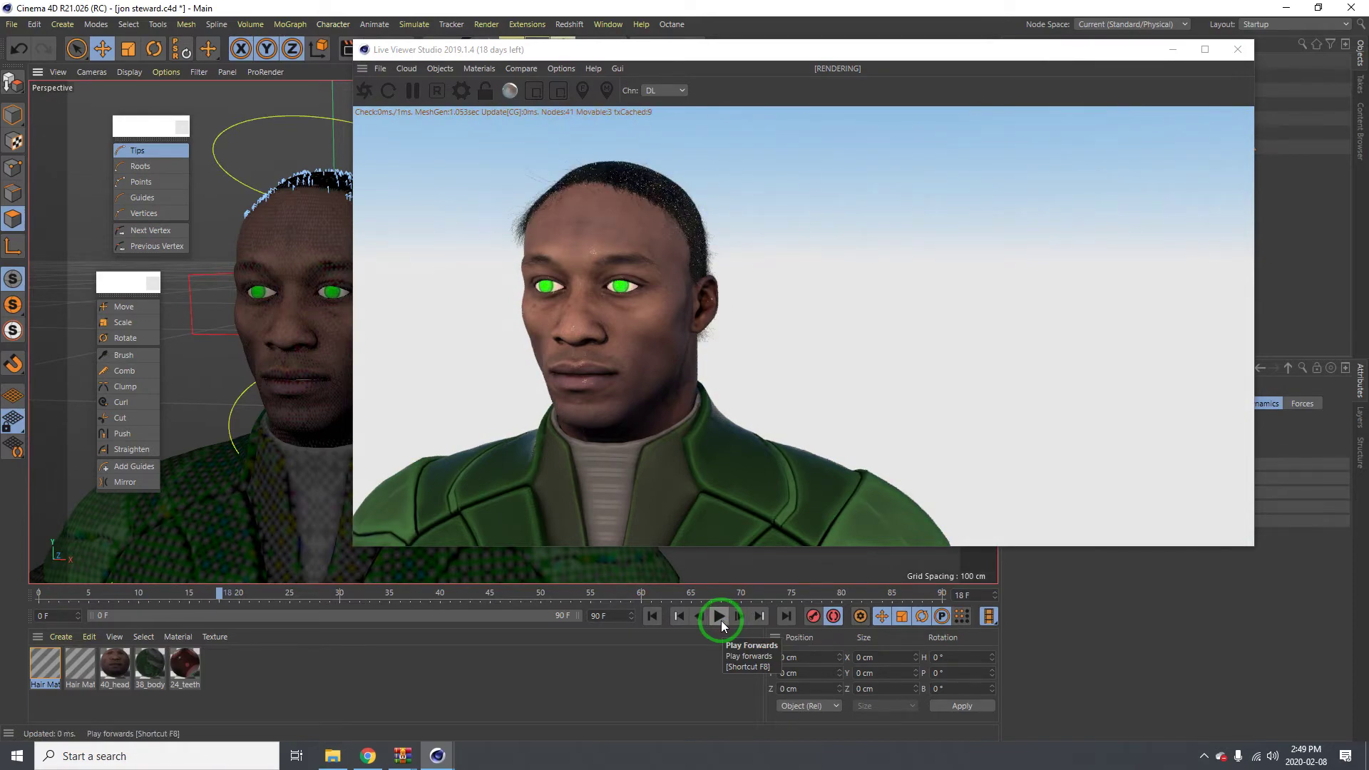
{"action": "left_click_drag", "start_coordinate": [305, 322], "coordinate": [442, 326], "text": "alt"}
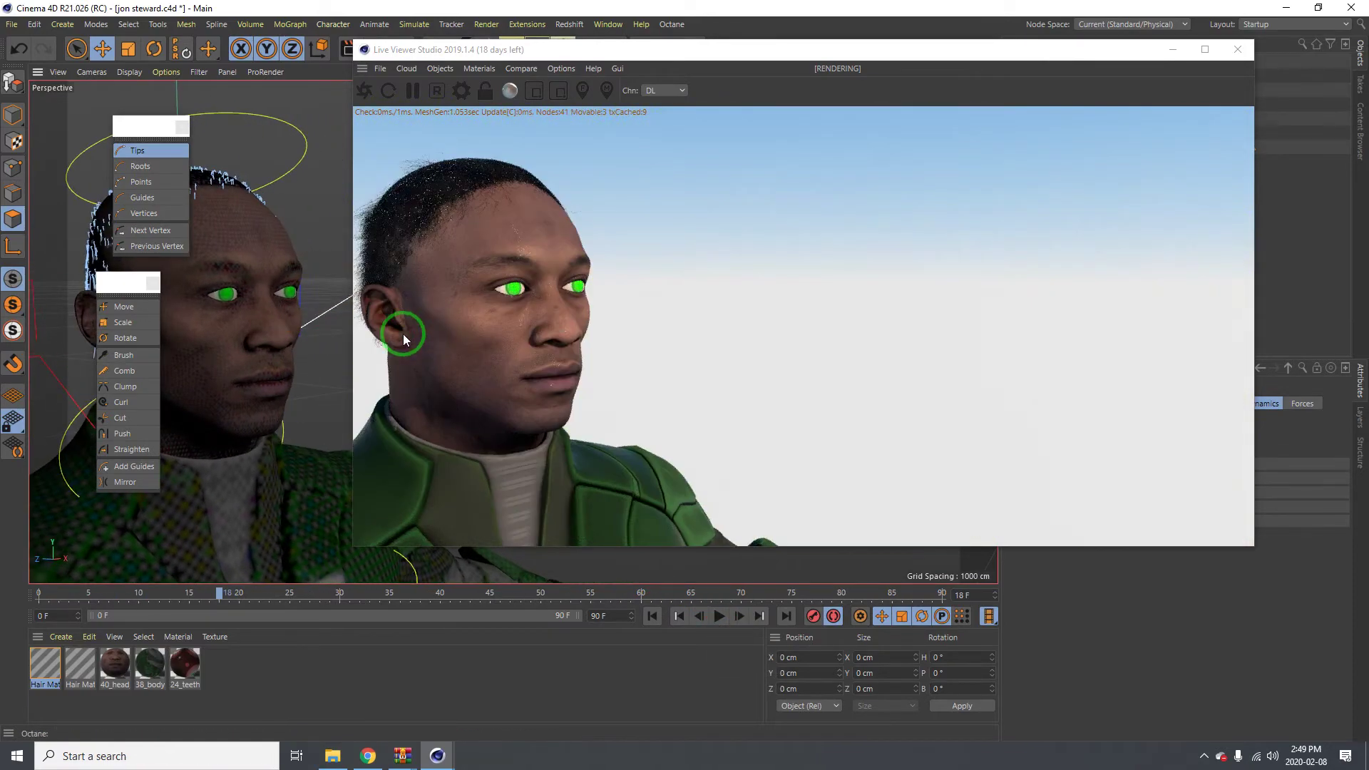
{"action": "left_click_drag", "start_coordinate": [267, 291], "coordinate": [135, 299], "text": "alt"}
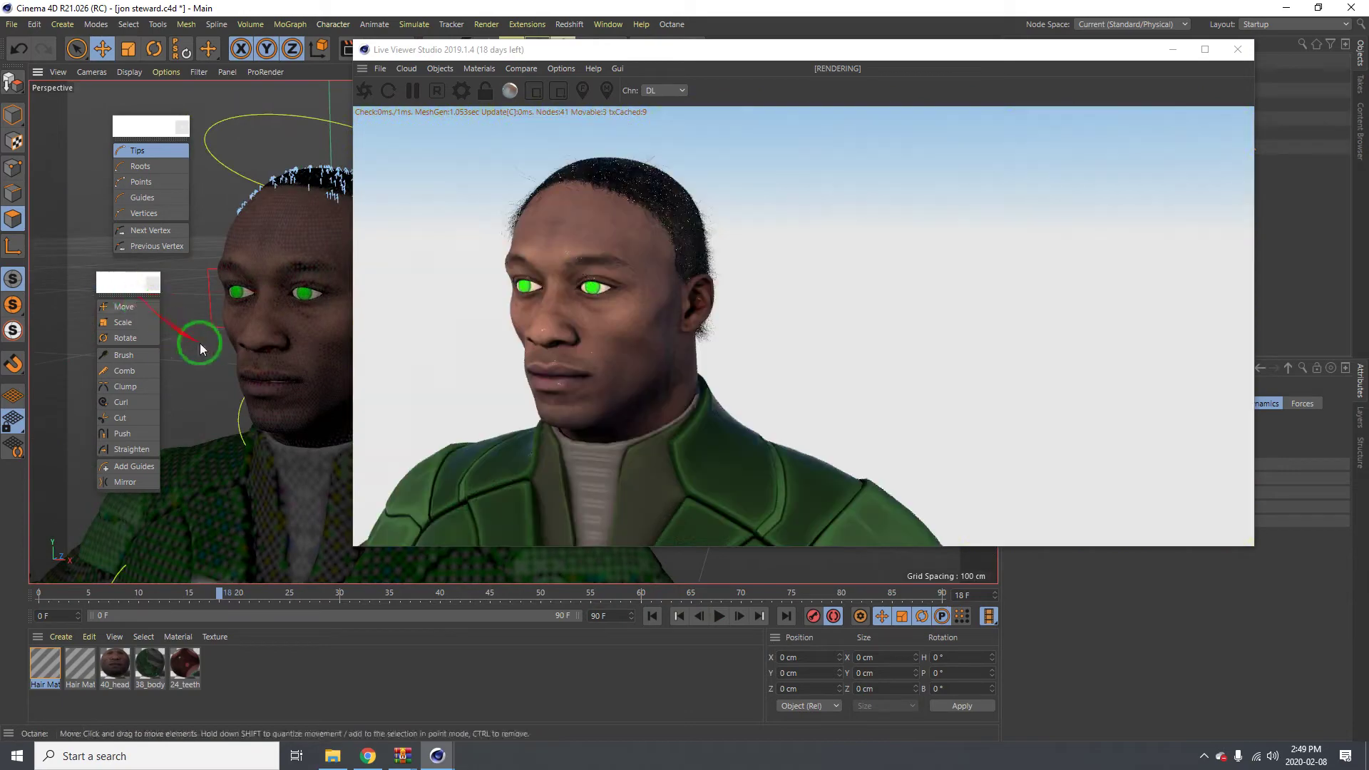
{"action": "left_click_drag", "start_coordinate": [787, 61], "coordinate": [471, 108]}
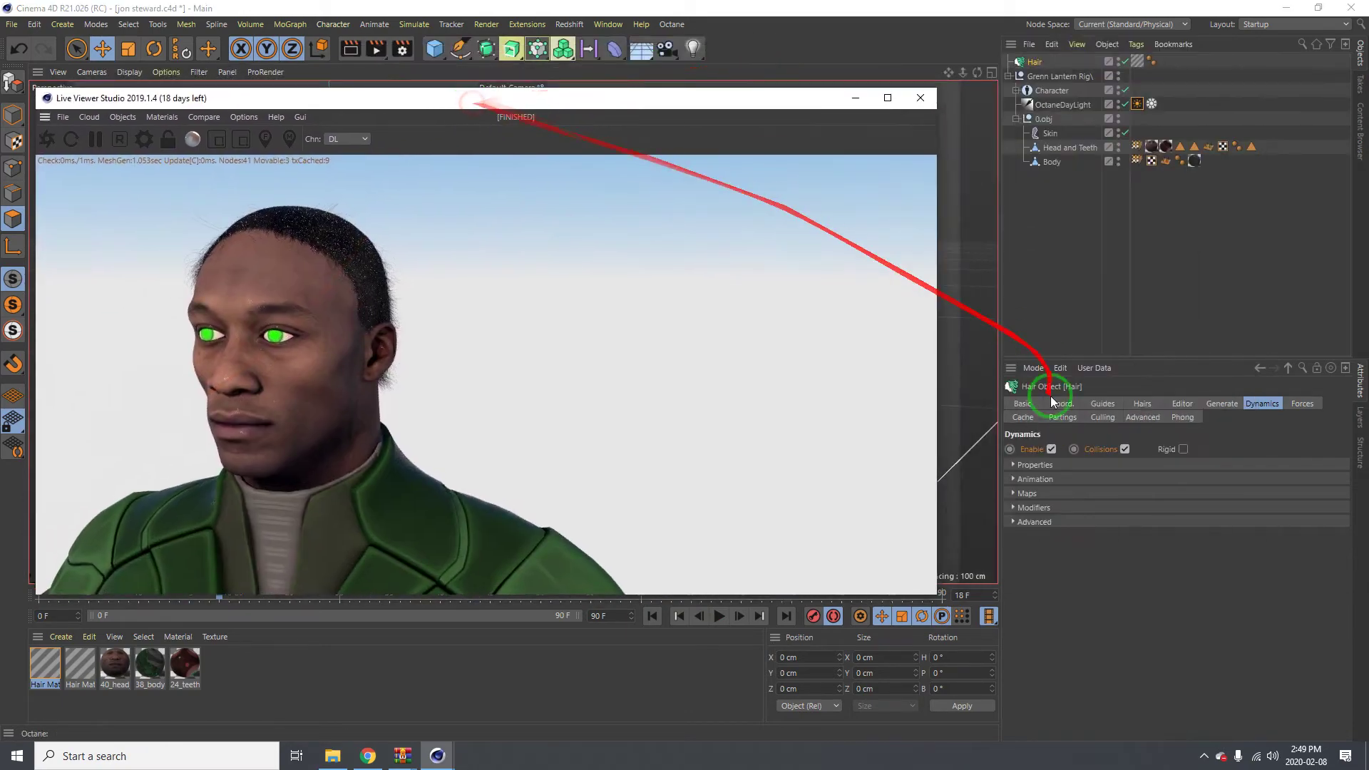
Step: Disable dynamics on the Jon Steward hair and return to frame 0
{"action": "left_click", "coordinate": [1053, 452]}
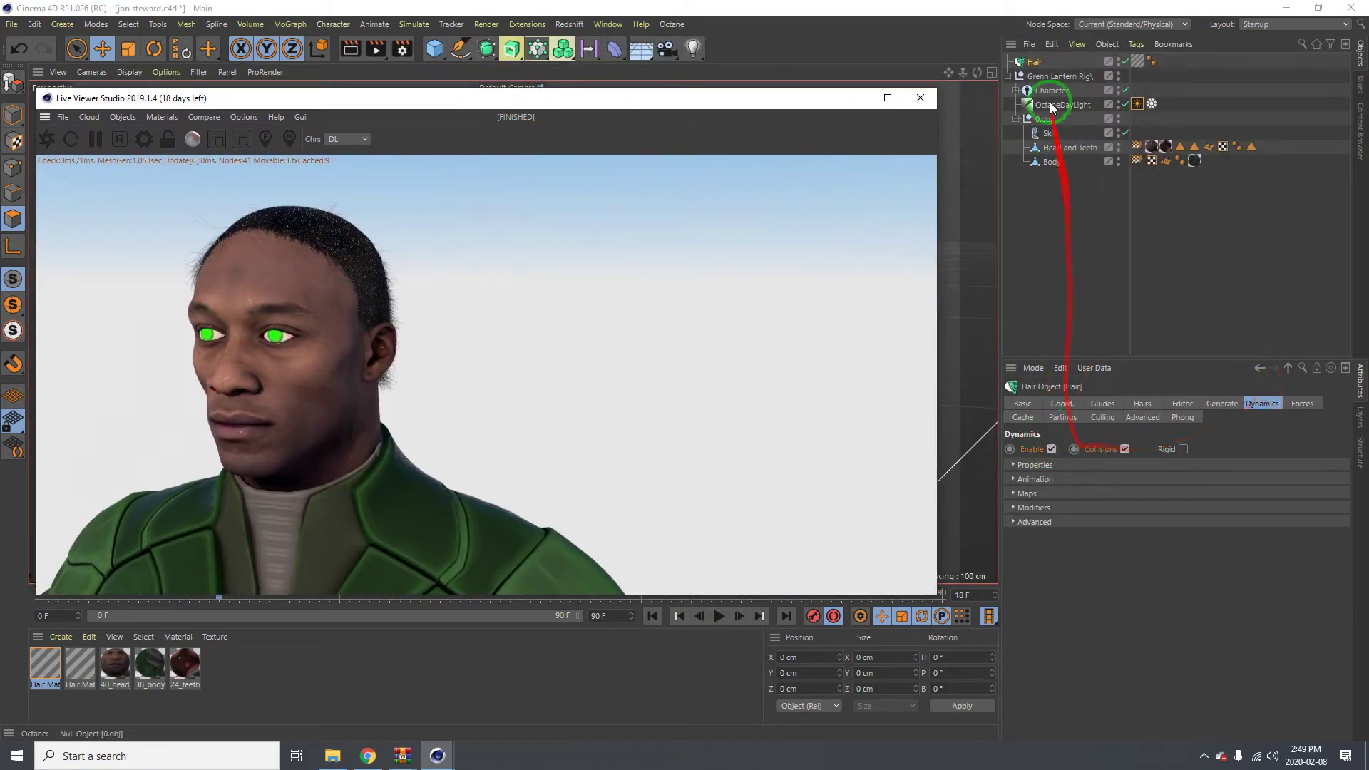
{"action": "left_click", "coordinate": [1052, 450]}
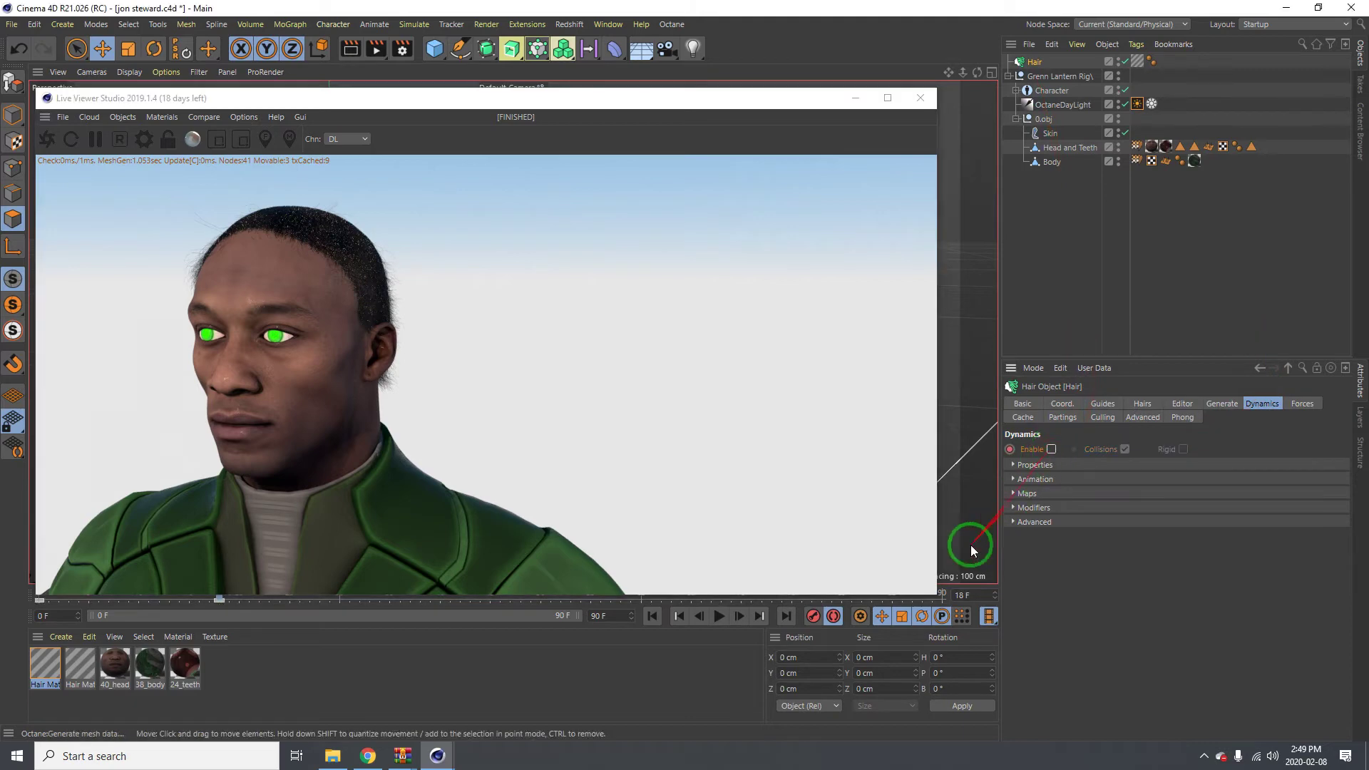
{"action": "key", "text": "ctrl+z"}
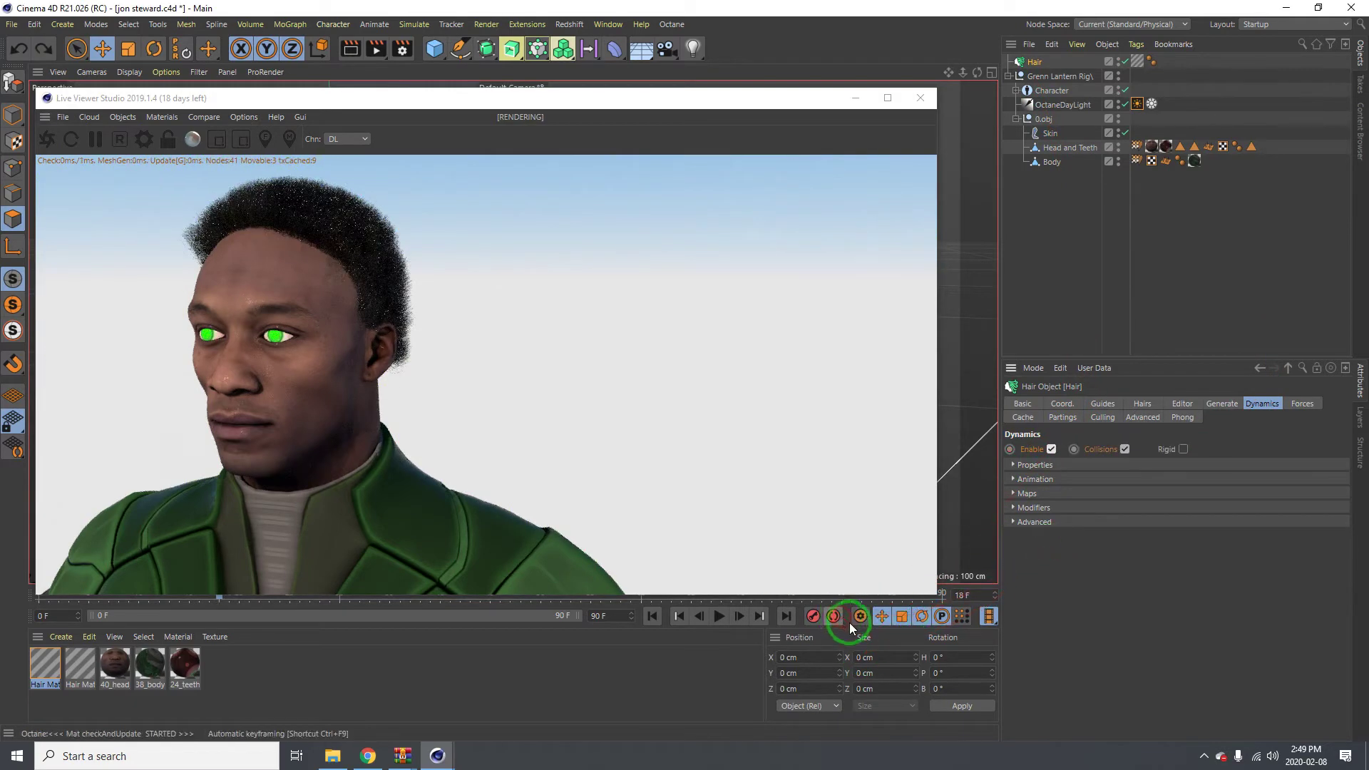
{"action": "left_click", "coordinate": [1052, 449]}
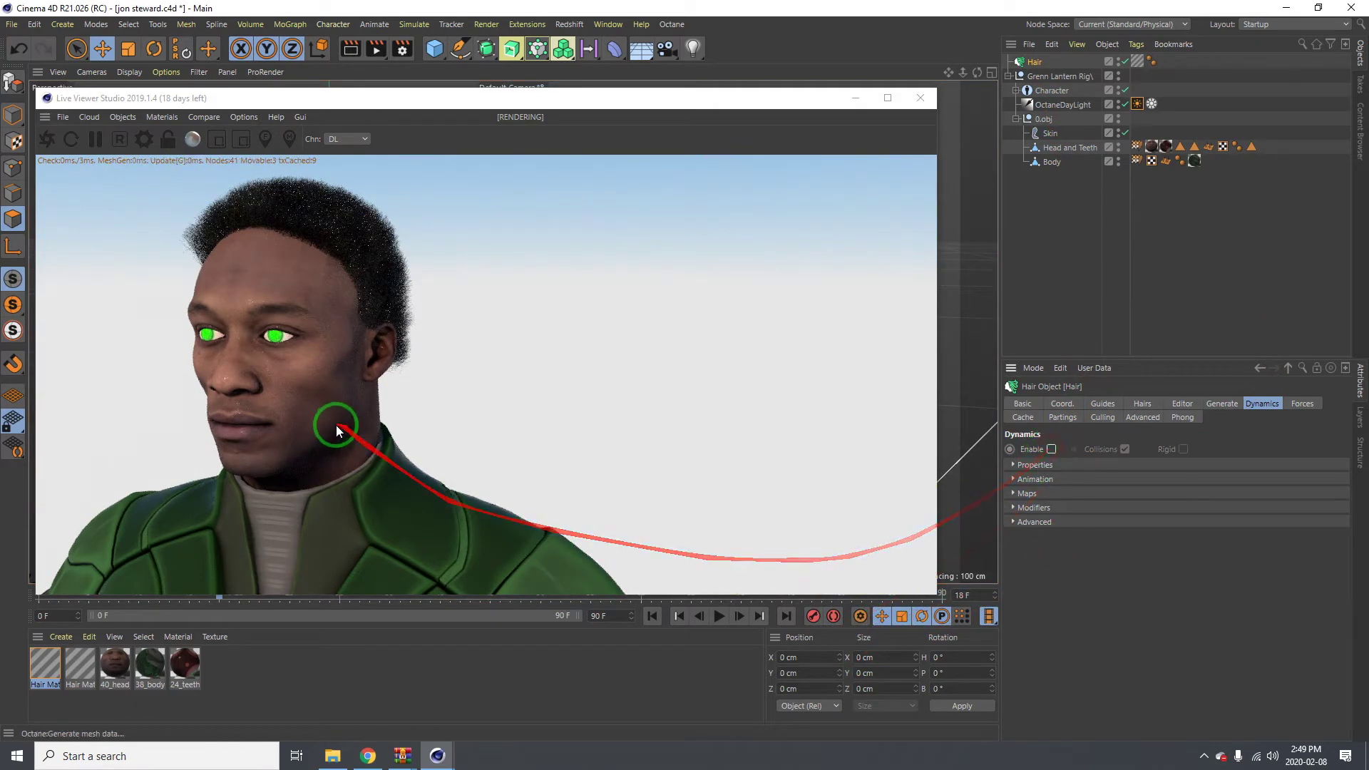
{"action": "left_click", "coordinate": [648, 618]}
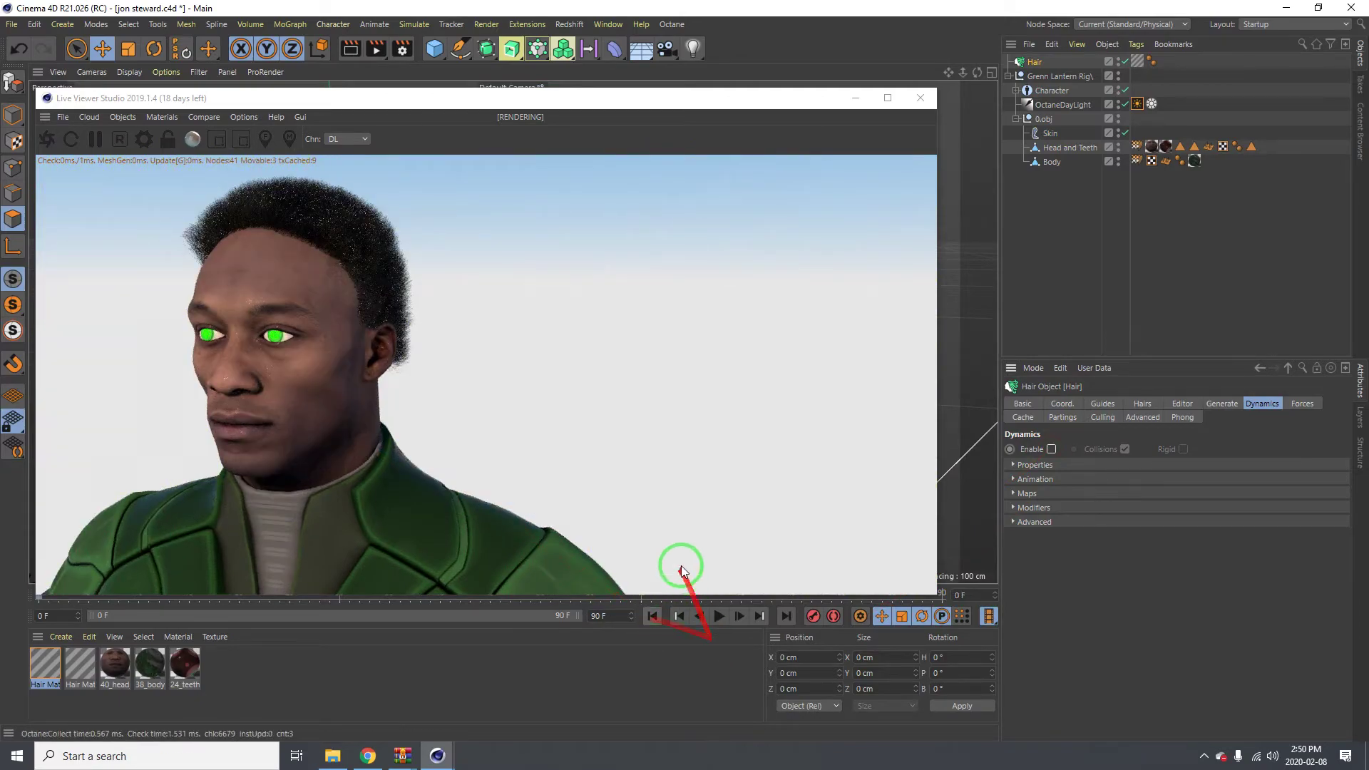
Step: Turn the Live Viewer render to face the character front-on with the hair visible
{"action": "left_click_drag", "start_coordinate": [310, 349], "coordinate": [1098, 123]}
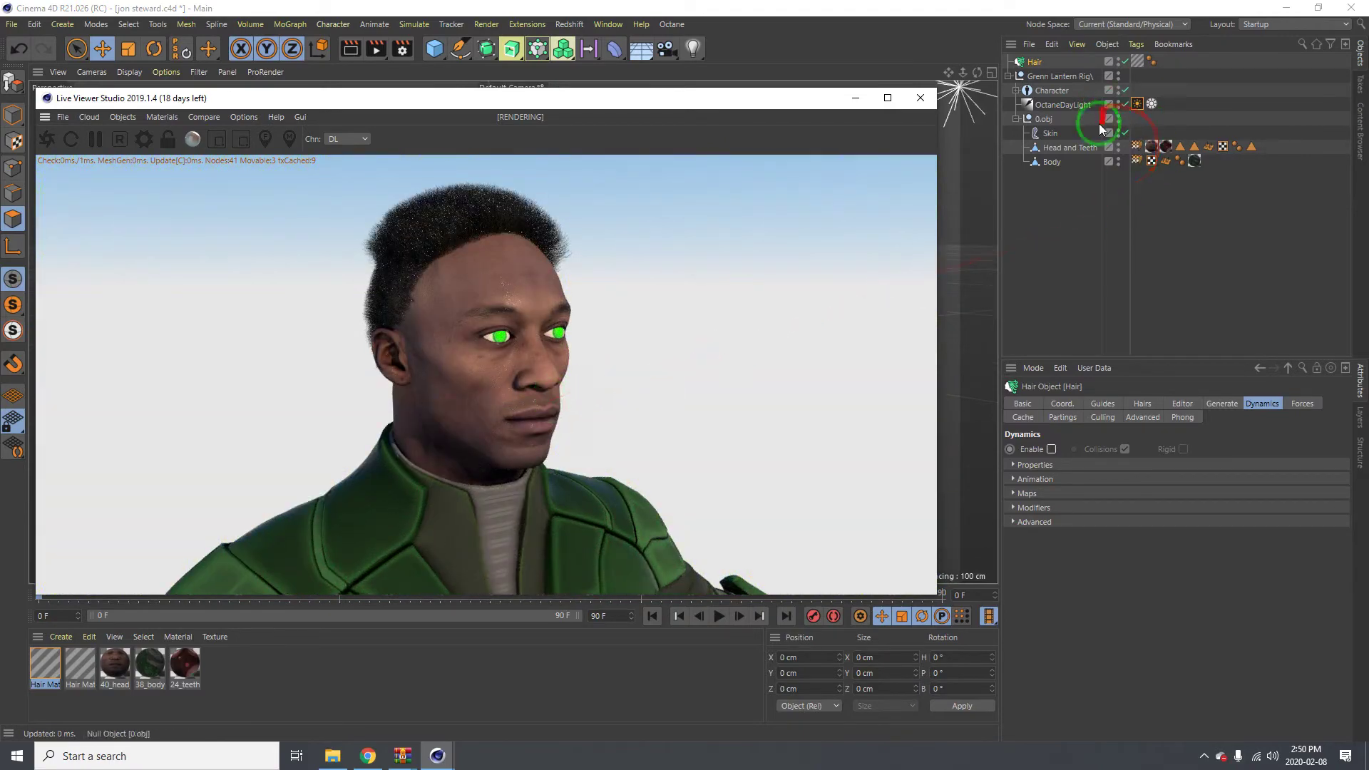
{"action": "left_click", "coordinate": [1127, 62]}
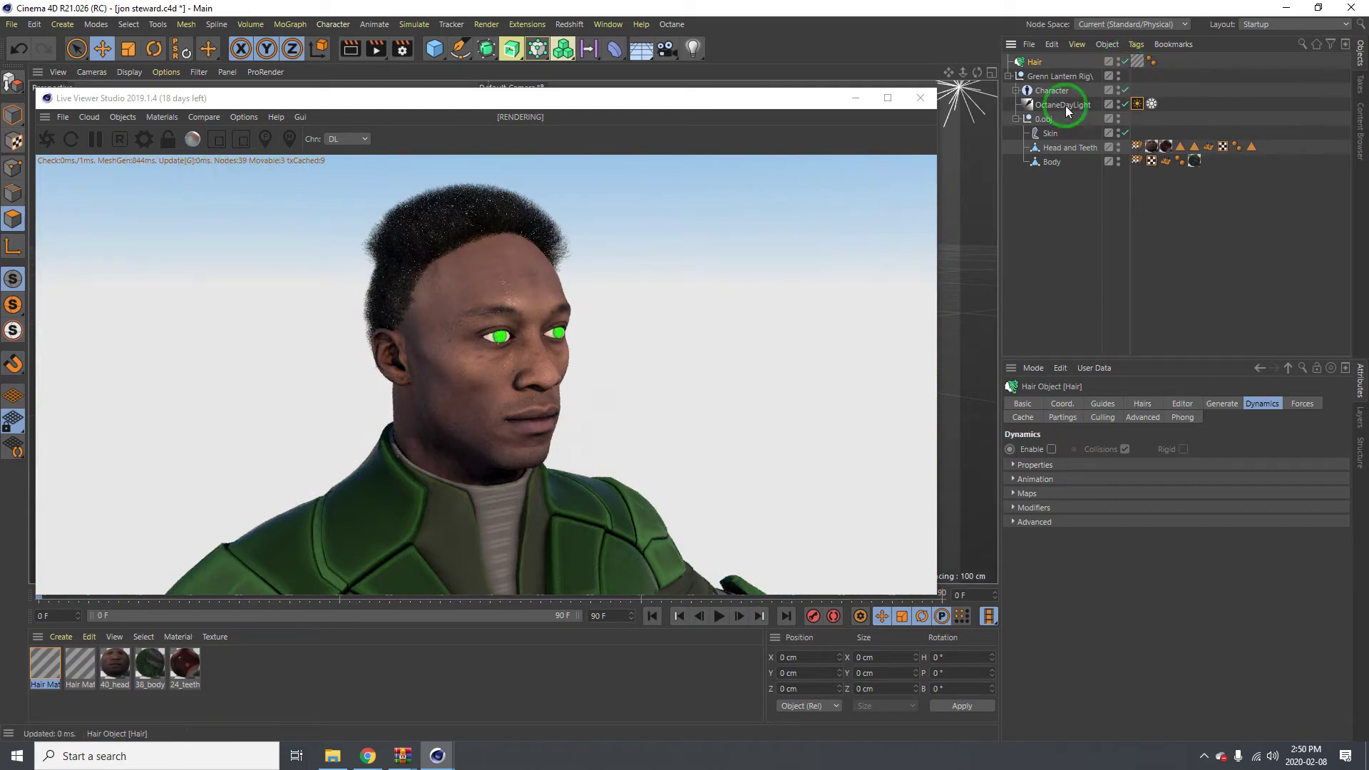
{"action": "left_click", "coordinate": [523, 348]}
{"action": "left_click_drag", "start_coordinate": [524, 348], "coordinate": [491, 336]}
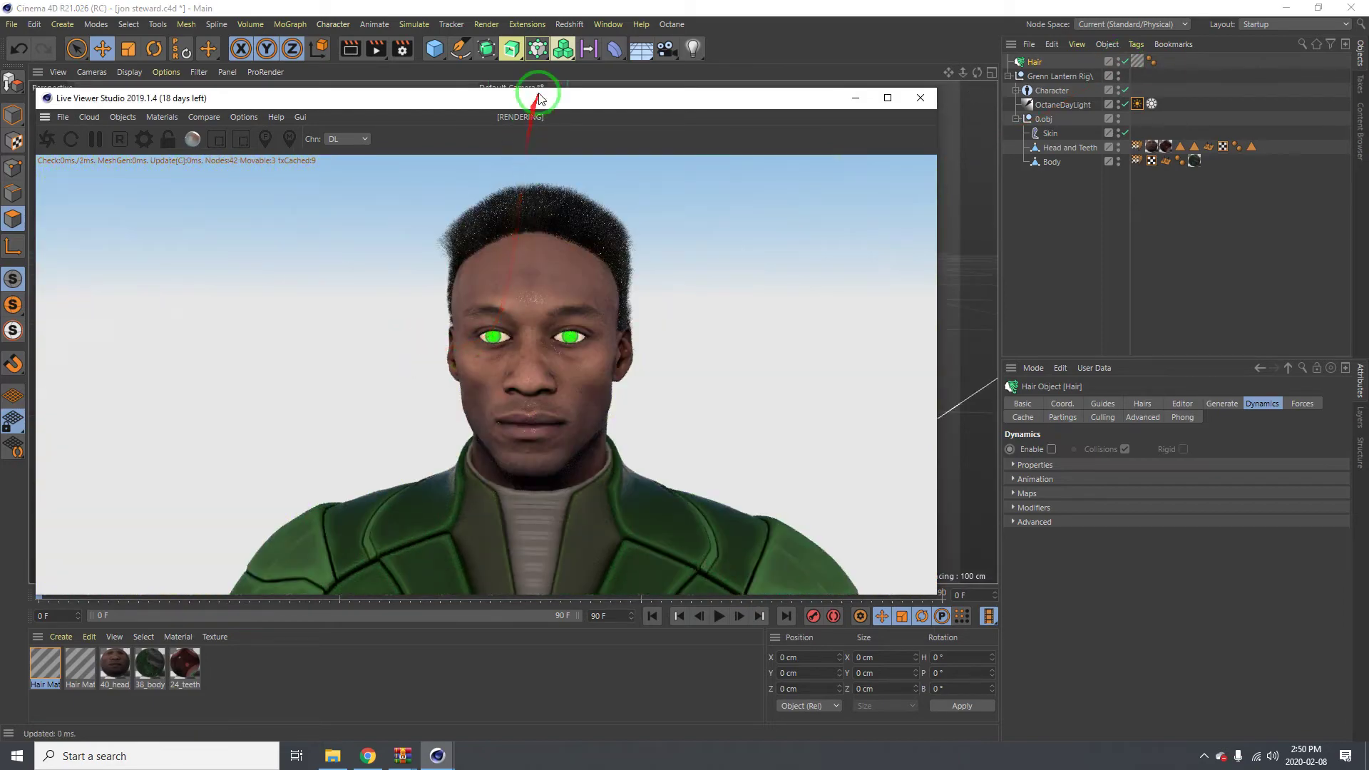
{"action": "left_click_drag", "start_coordinate": [539, 99], "coordinate": [907, 108]}
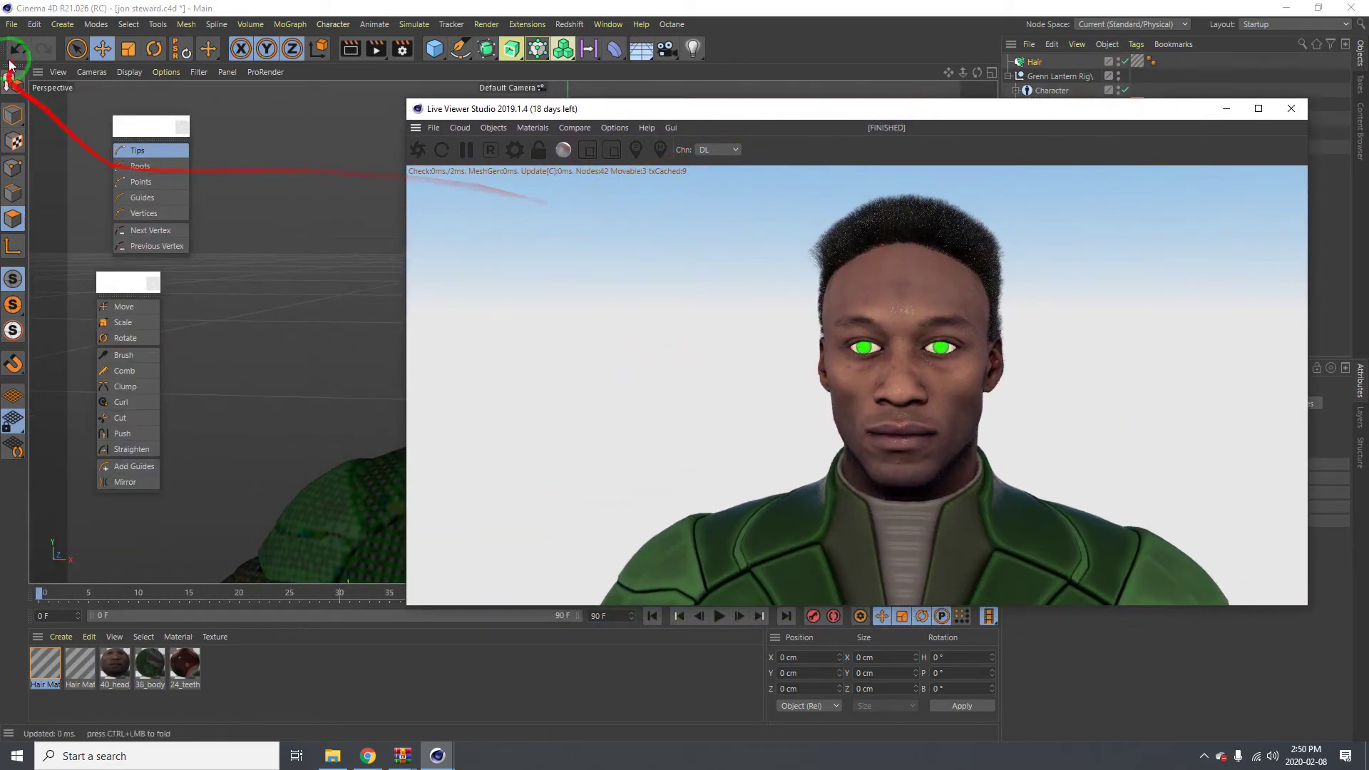
Step: Open Vixen.c4d from Recent Files and look down at her short dark hair
{"action": "left_click", "coordinate": [12, 25]}
{"action": "left_click", "coordinate": [117, 323]}
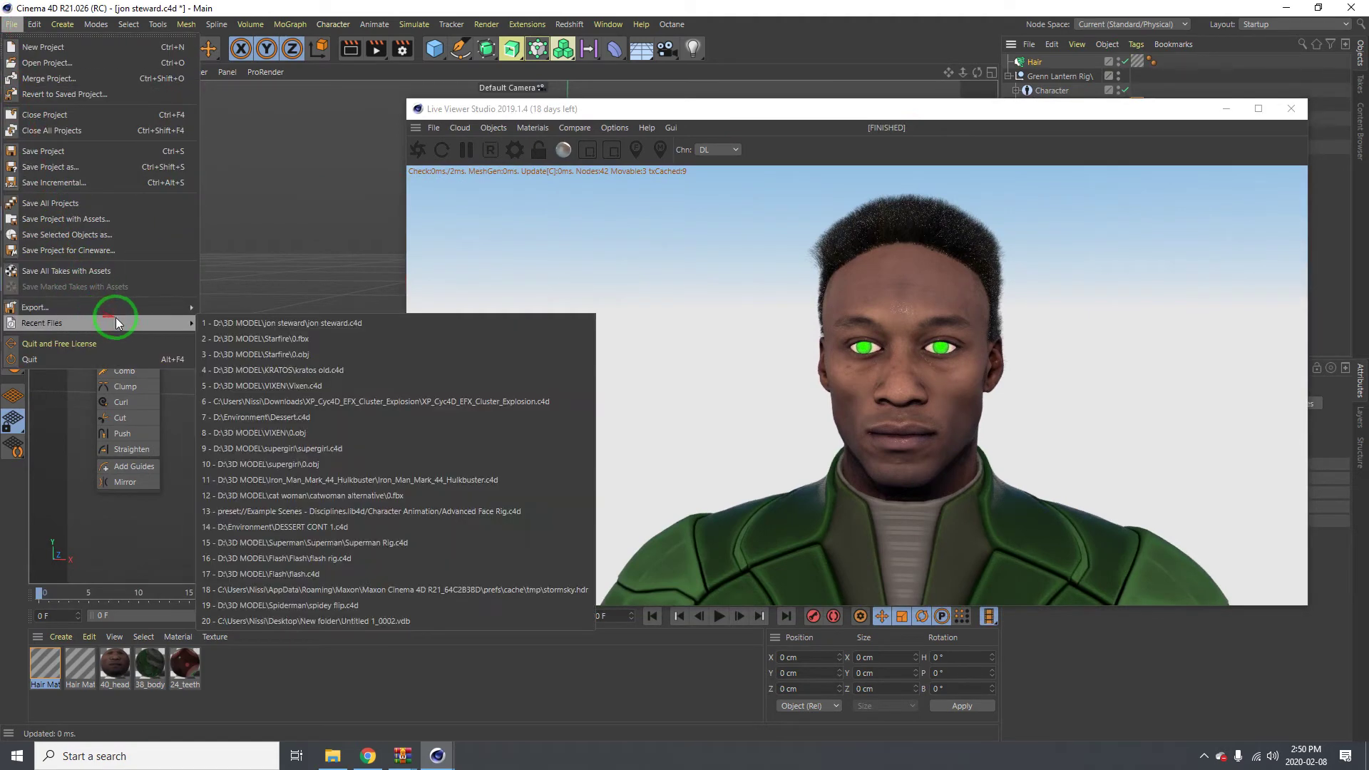
{"action": "left_click", "coordinate": [270, 386]}
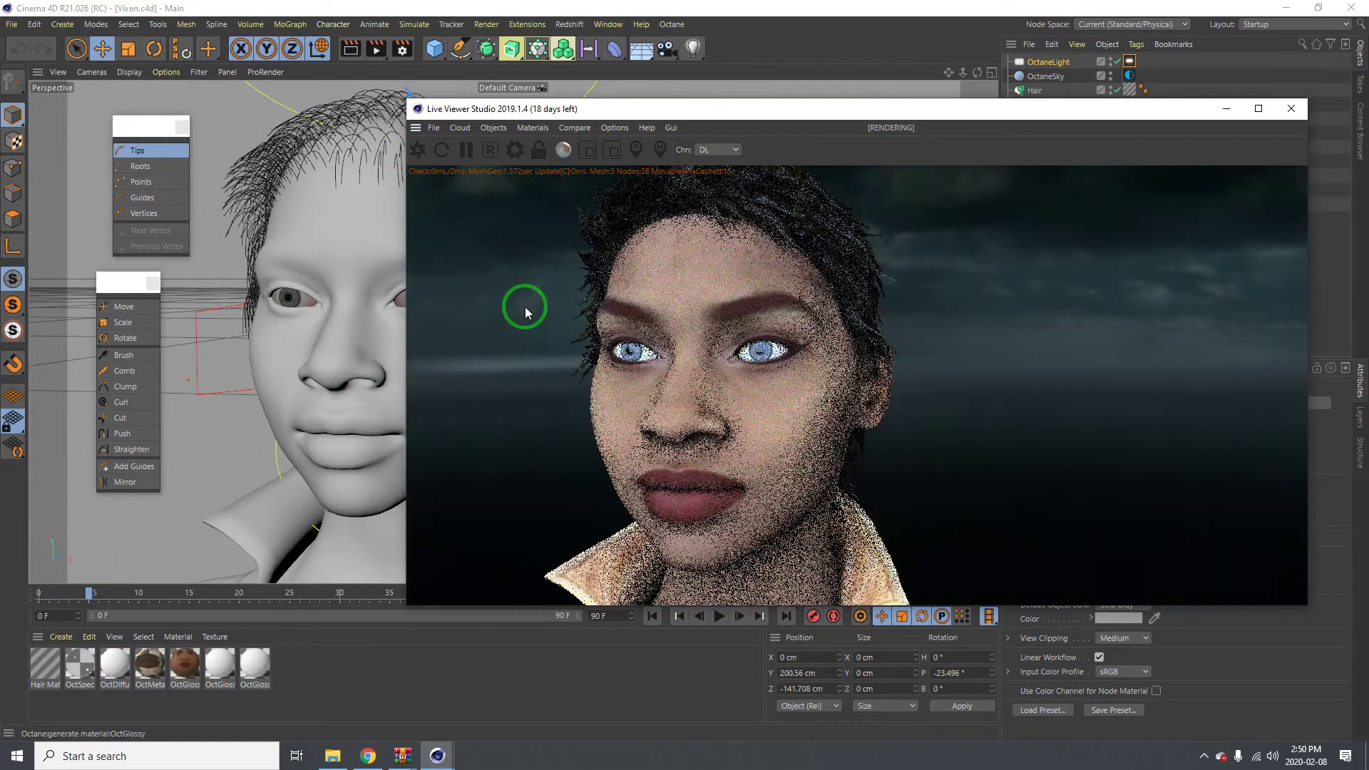
{"action": "middle_click_drag", "start_coordinate": [325, 231], "coordinate": [269, 341], "text": "alt"}
{"action": "left_click_drag", "start_coordinate": [268, 341], "coordinate": [229, 341], "text": "alt"}
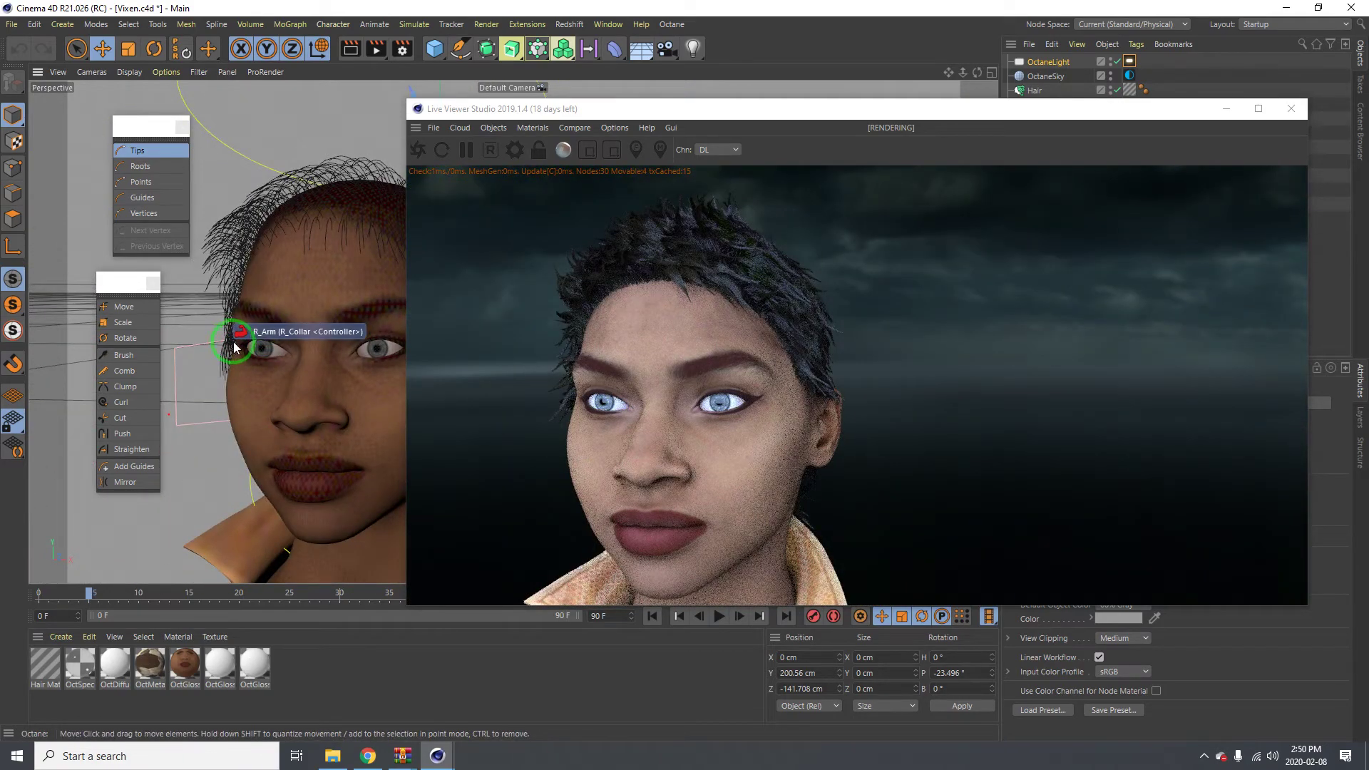
{"action": "left_click", "coordinate": [11, 24]}
{"action": "mouse_move", "coordinate": [114, 322]}
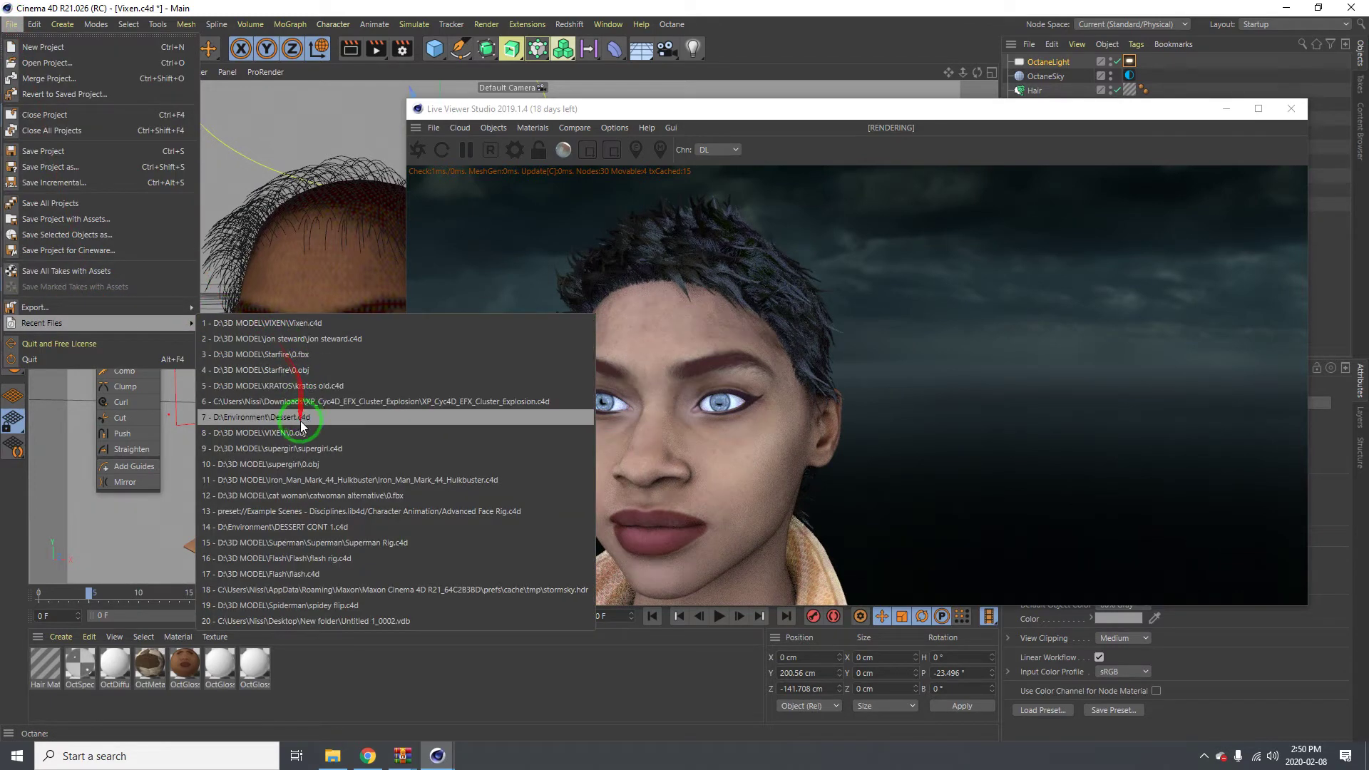
Step: Open the supergirl.c4d project and orbit to a front view of the character
{"action": "left_click", "coordinate": [292, 448]}
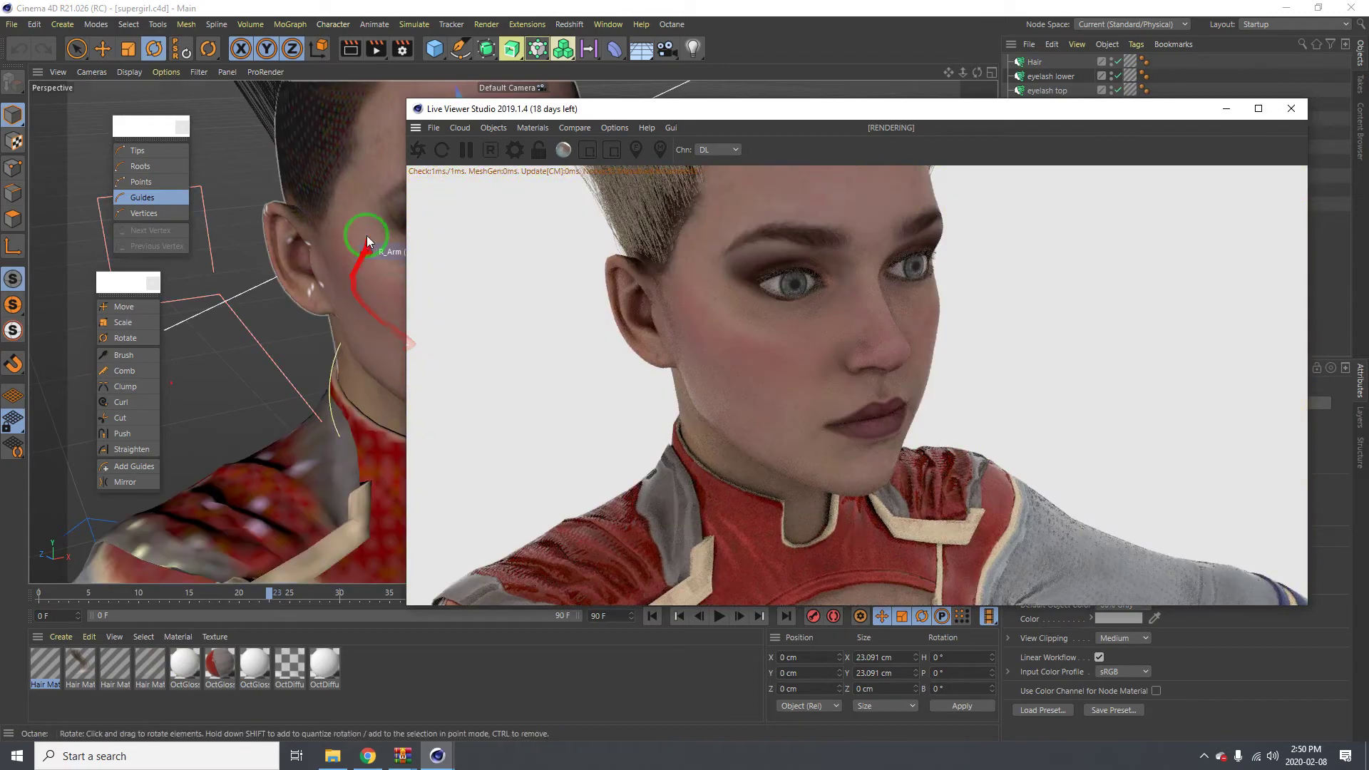
{"action": "left_click_drag", "start_coordinate": [367, 235], "coordinate": [308, 389], "text": "alt"}
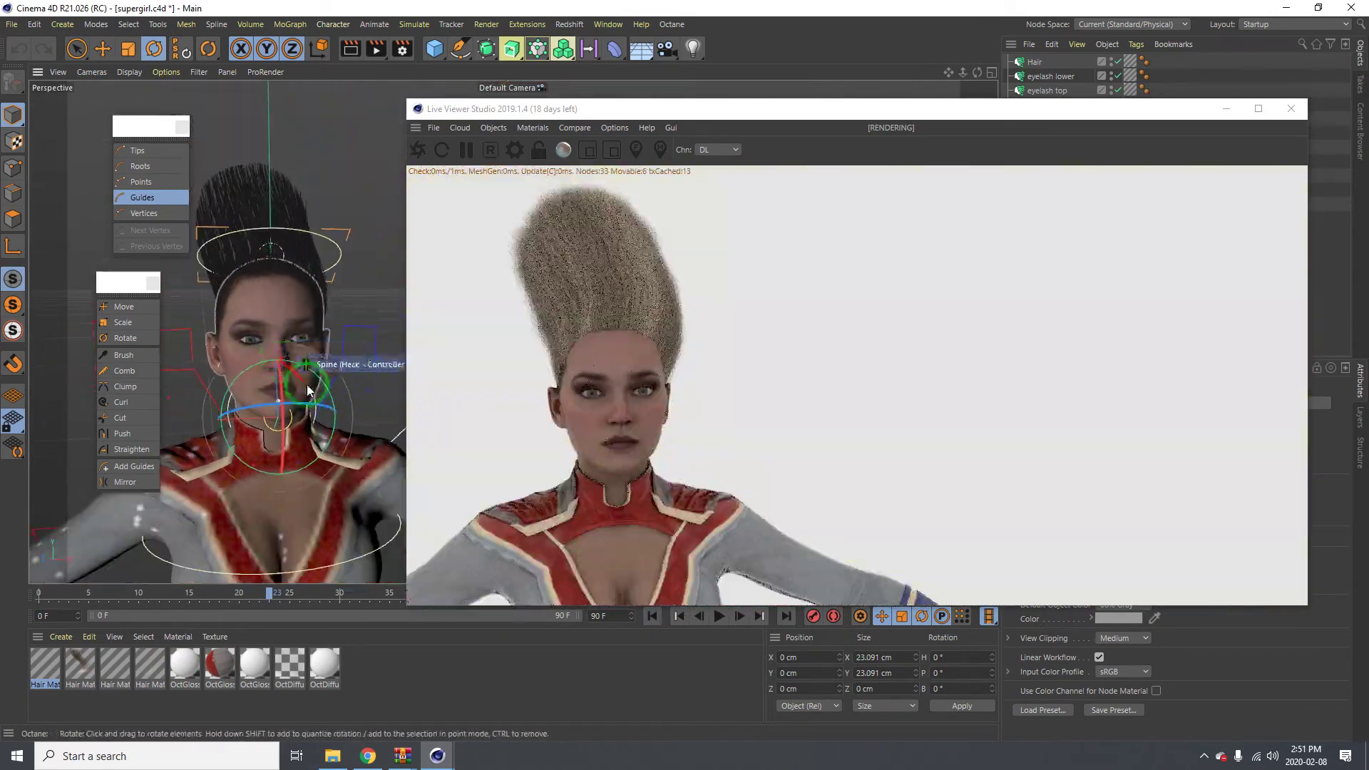
{"action": "middle_click_drag", "start_coordinate": [291, 327], "coordinate": [294, 318], "text": "alt"}
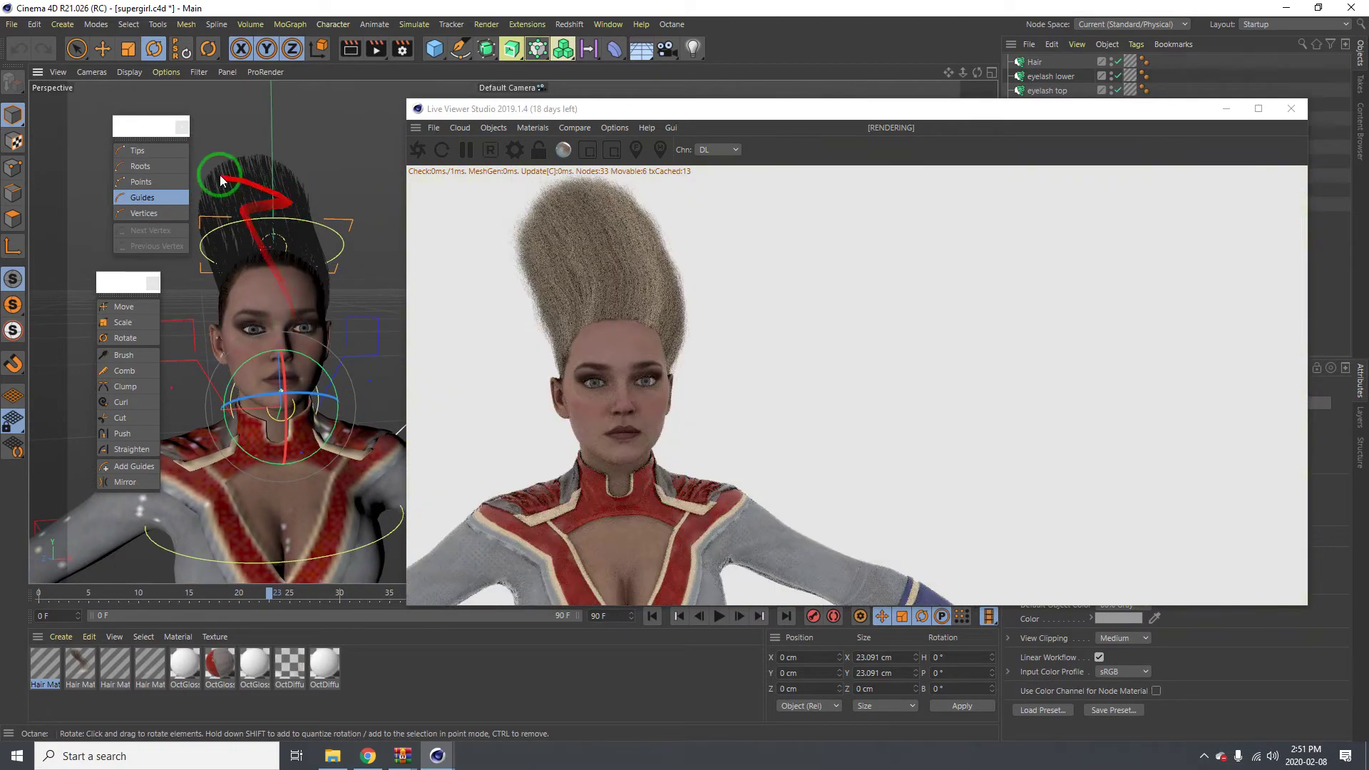
Step: Play the hair simulation from frame 0 so the blonde hair settles, then stop playback
{"action": "left_click", "coordinate": [719, 616]}
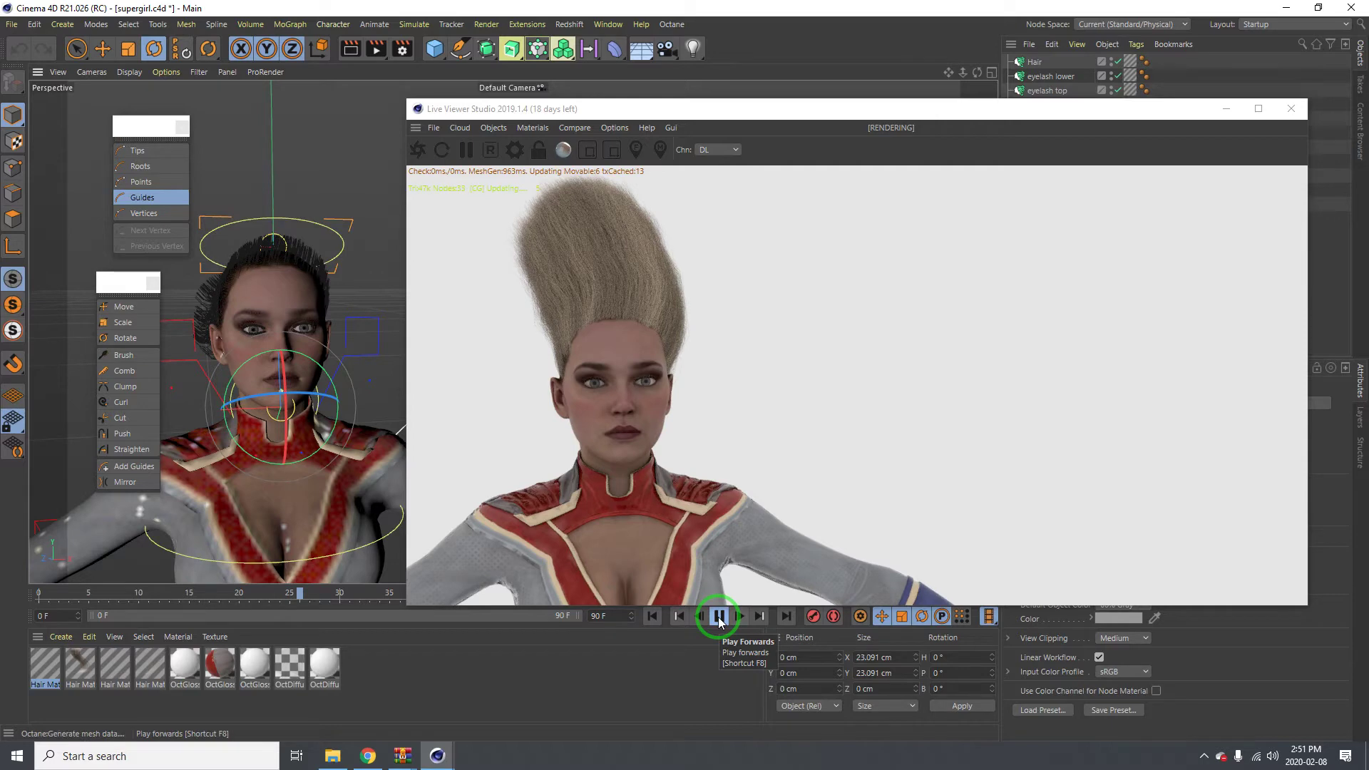
{"action": "left_click", "coordinate": [718, 616]}
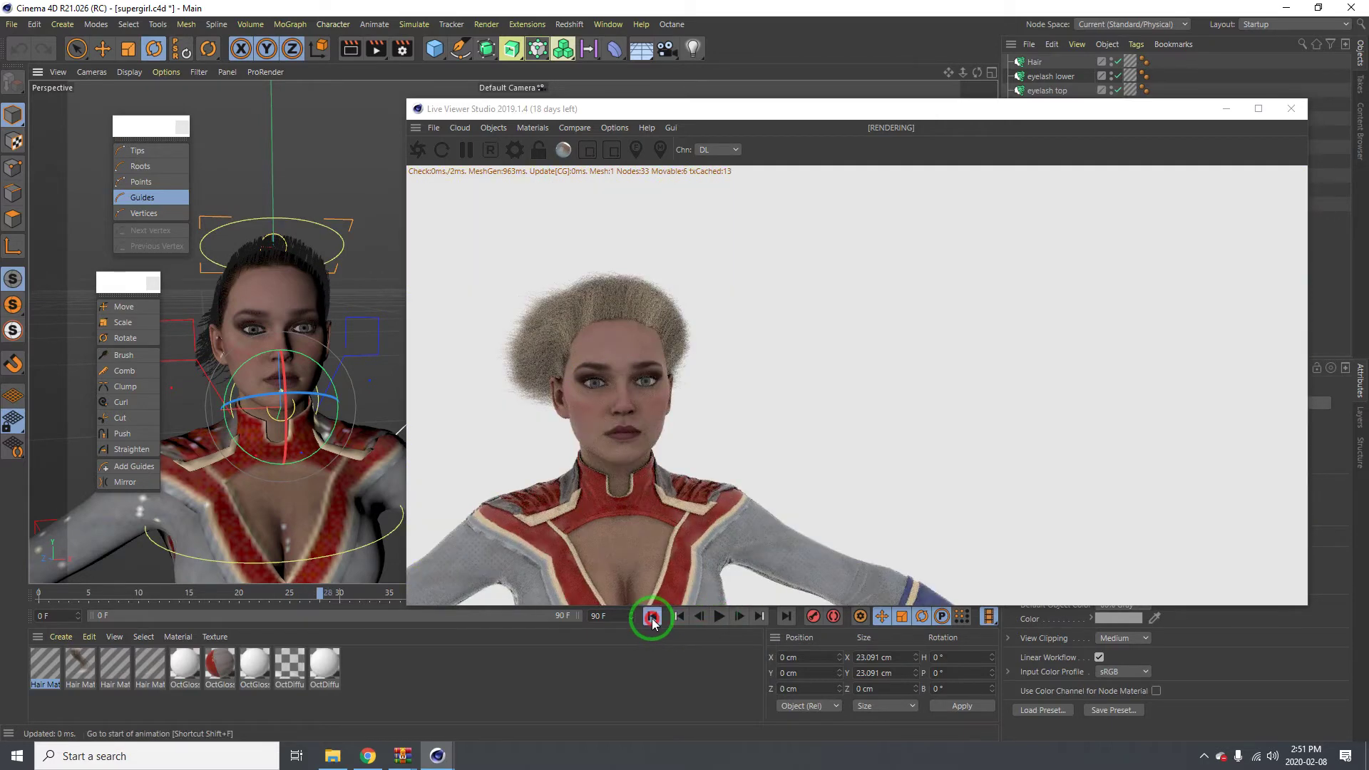
{"action": "left_click", "coordinate": [652, 617]}
{"action": "left_click", "coordinate": [721, 619]}
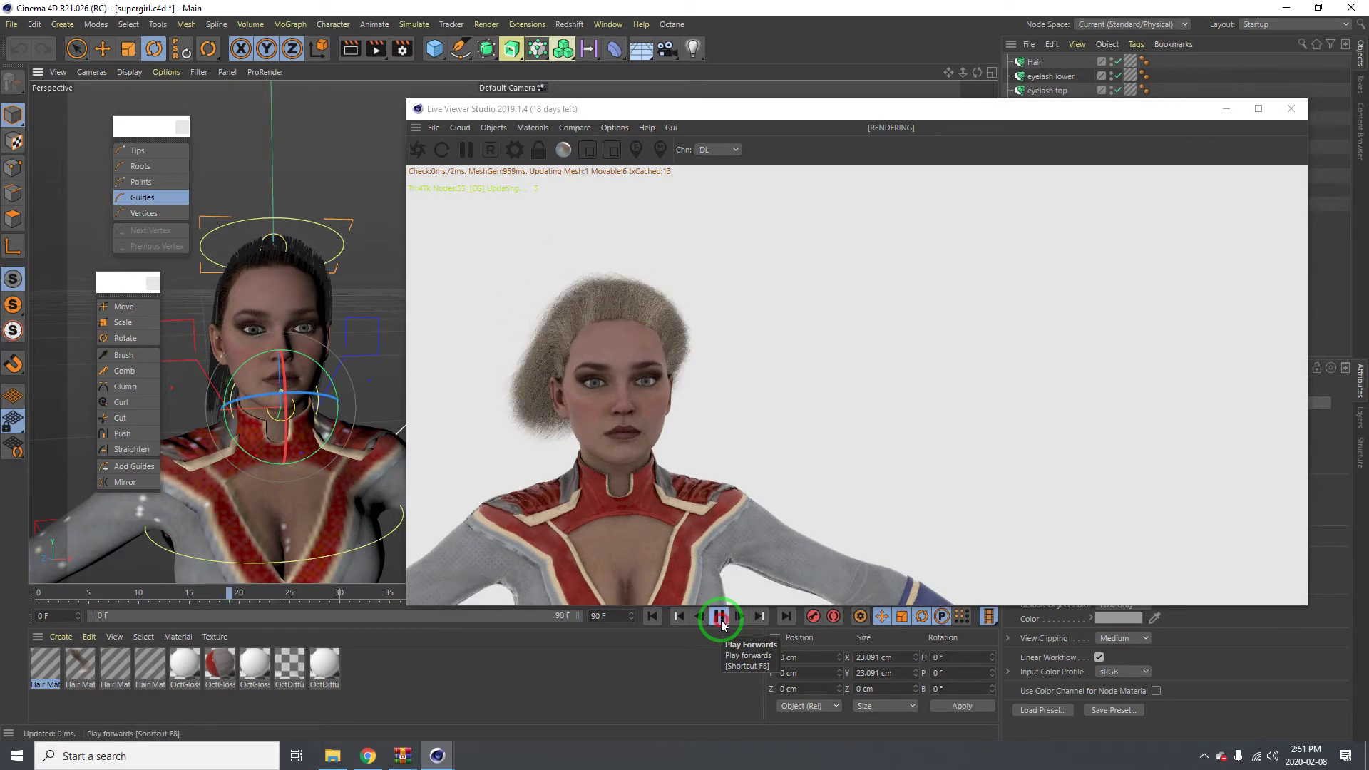
{"action": "left_click", "coordinate": [719, 617]}
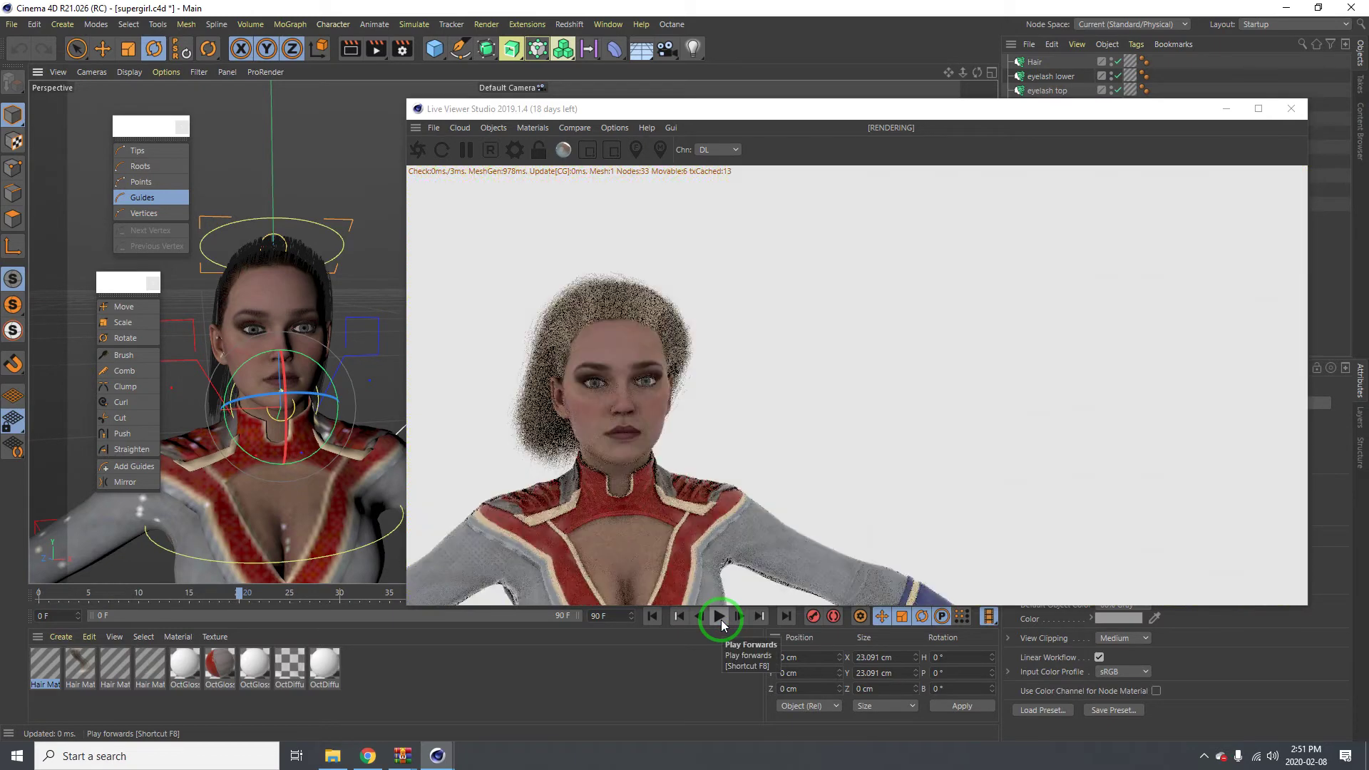
{"action": "left_click", "coordinate": [719, 617]}
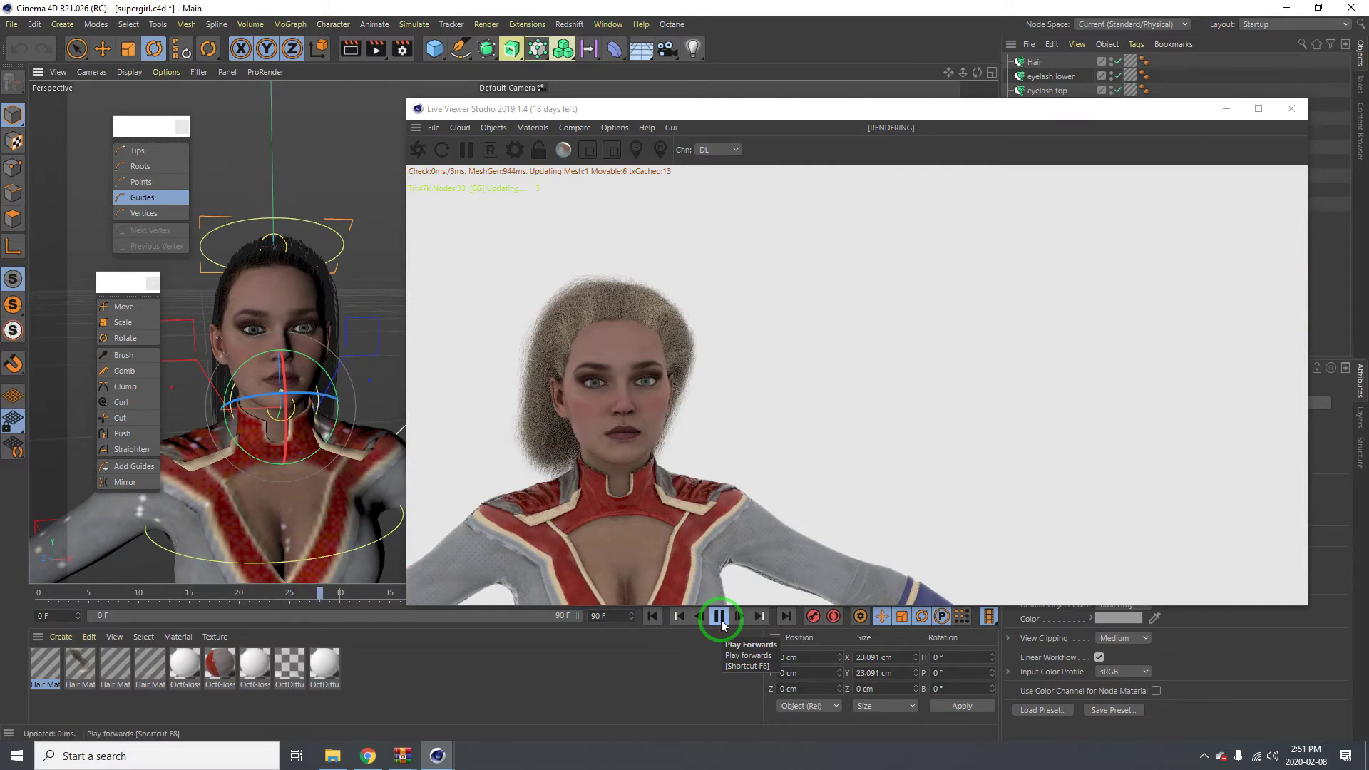
{"action": "left_click", "coordinate": [721, 620]}
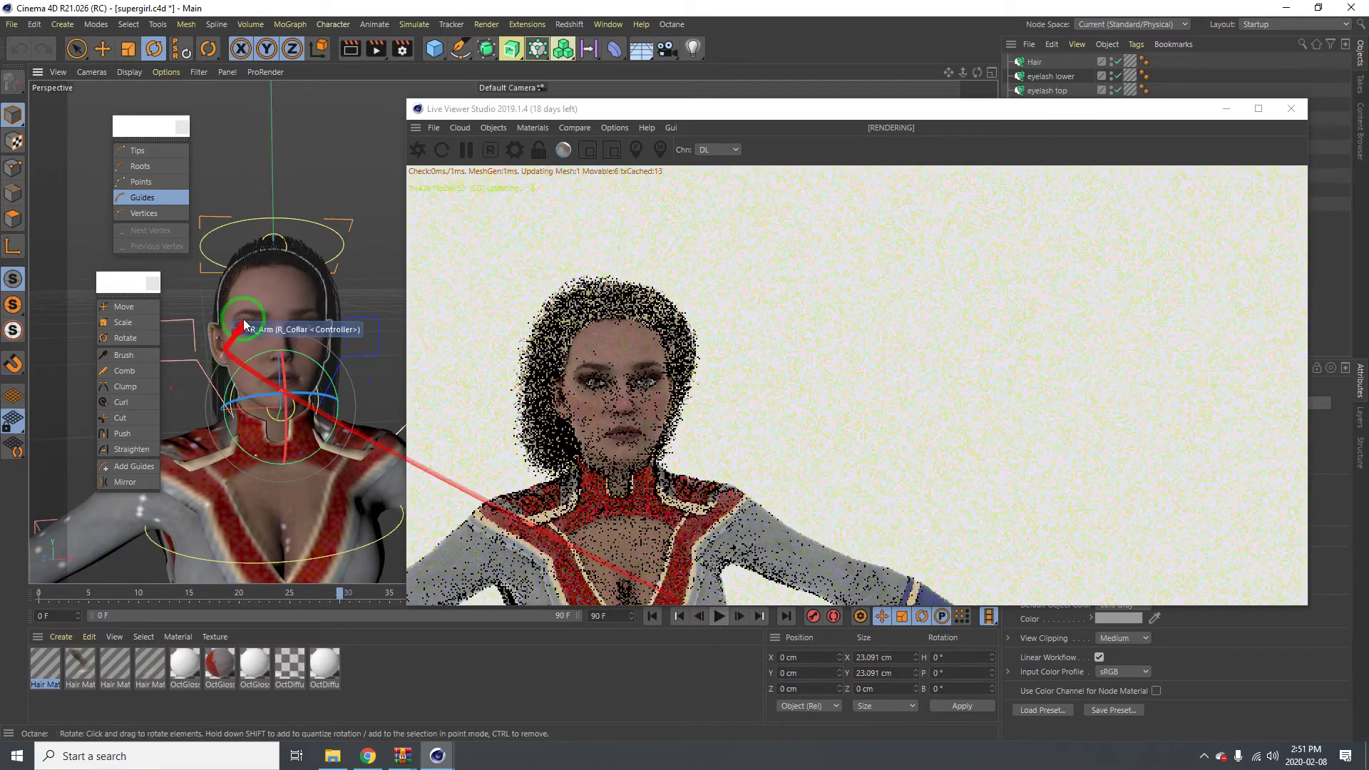
Step: Switch on the Octane daylight and orbit the viewport so supergirl's head faces front
{"action": "scroll", "coordinate": [294, 311], "scroll_direction": "up", "scroll_amount": 3}
{"action": "left_click_drag", "start_coordinate": [288, 310], "coordinate": [745, 177], "text": "alt"}
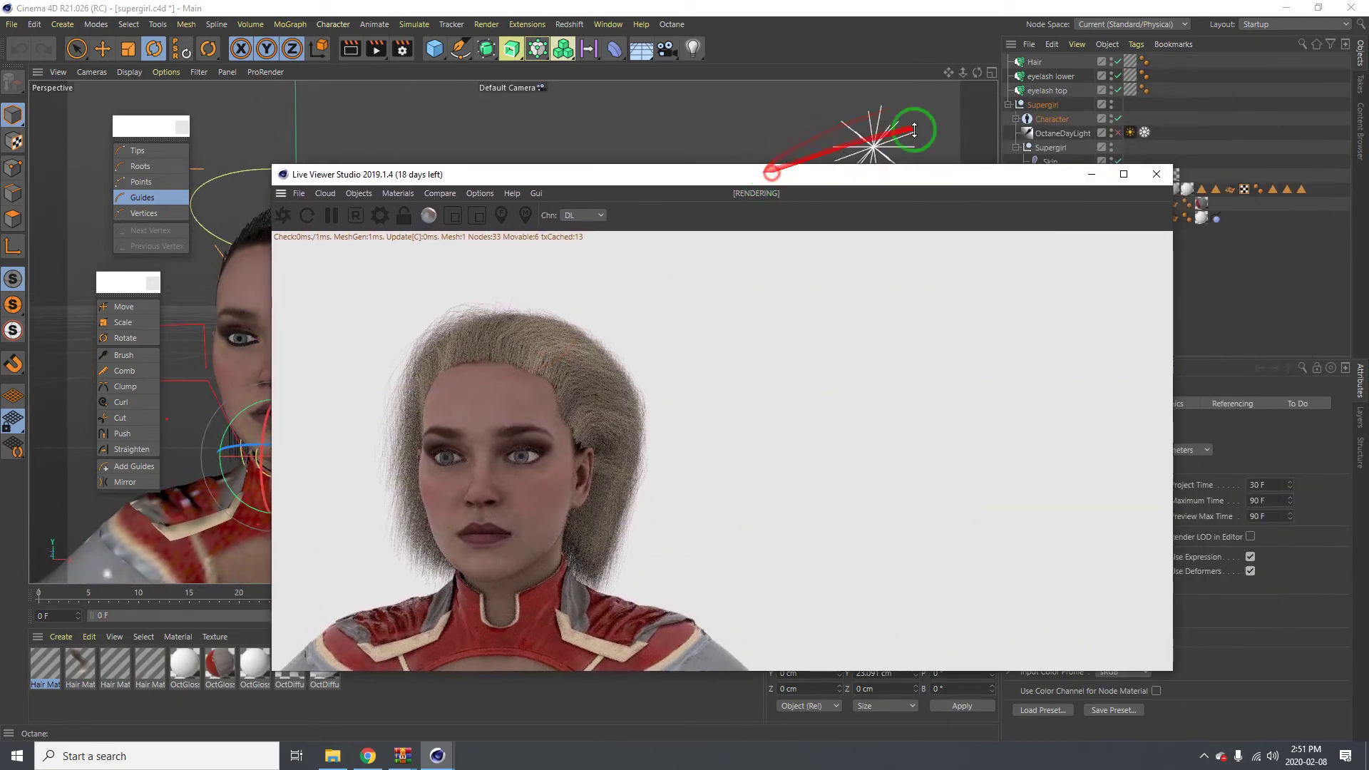
{"action": "left_click", "coordinate": [1118, 133]}
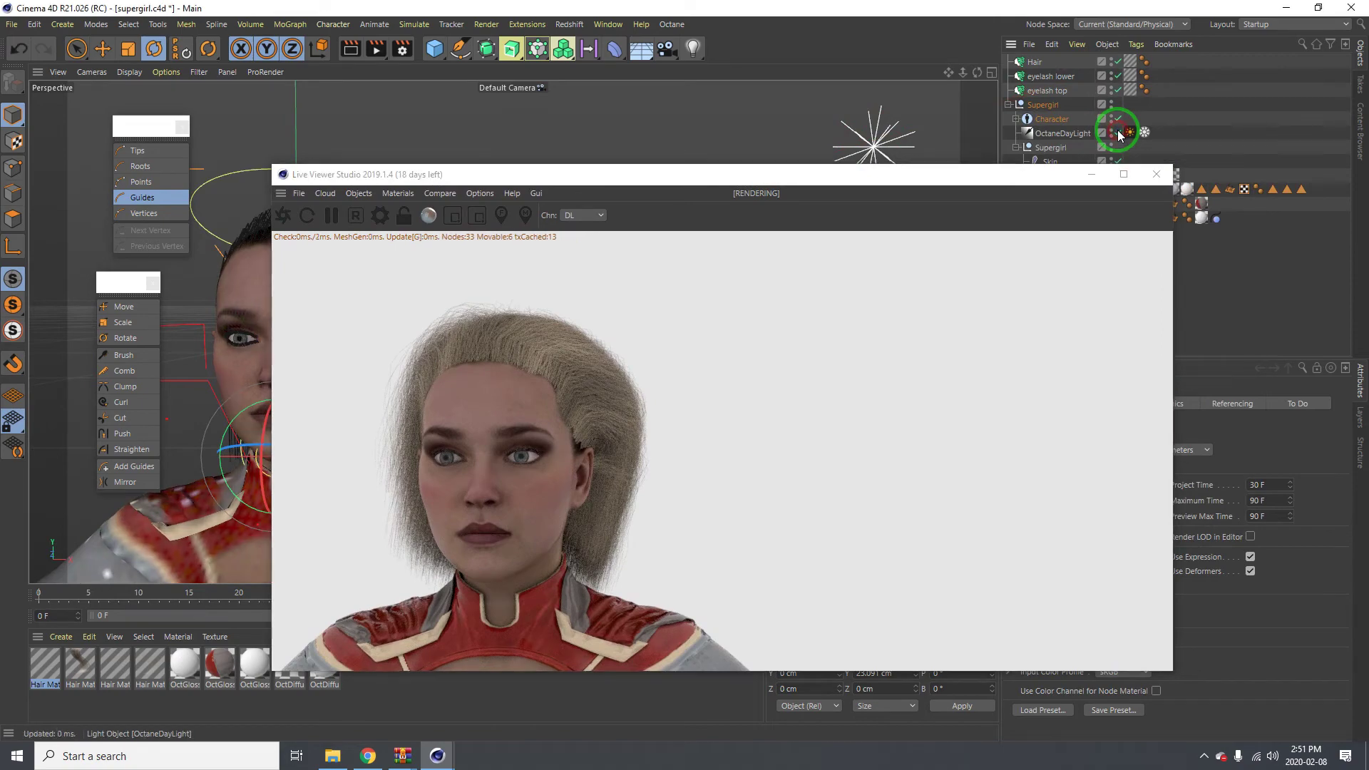
{"action": "left_click_drag", "start_coordinate": [665, 174], "coordinate": [757, 96]}
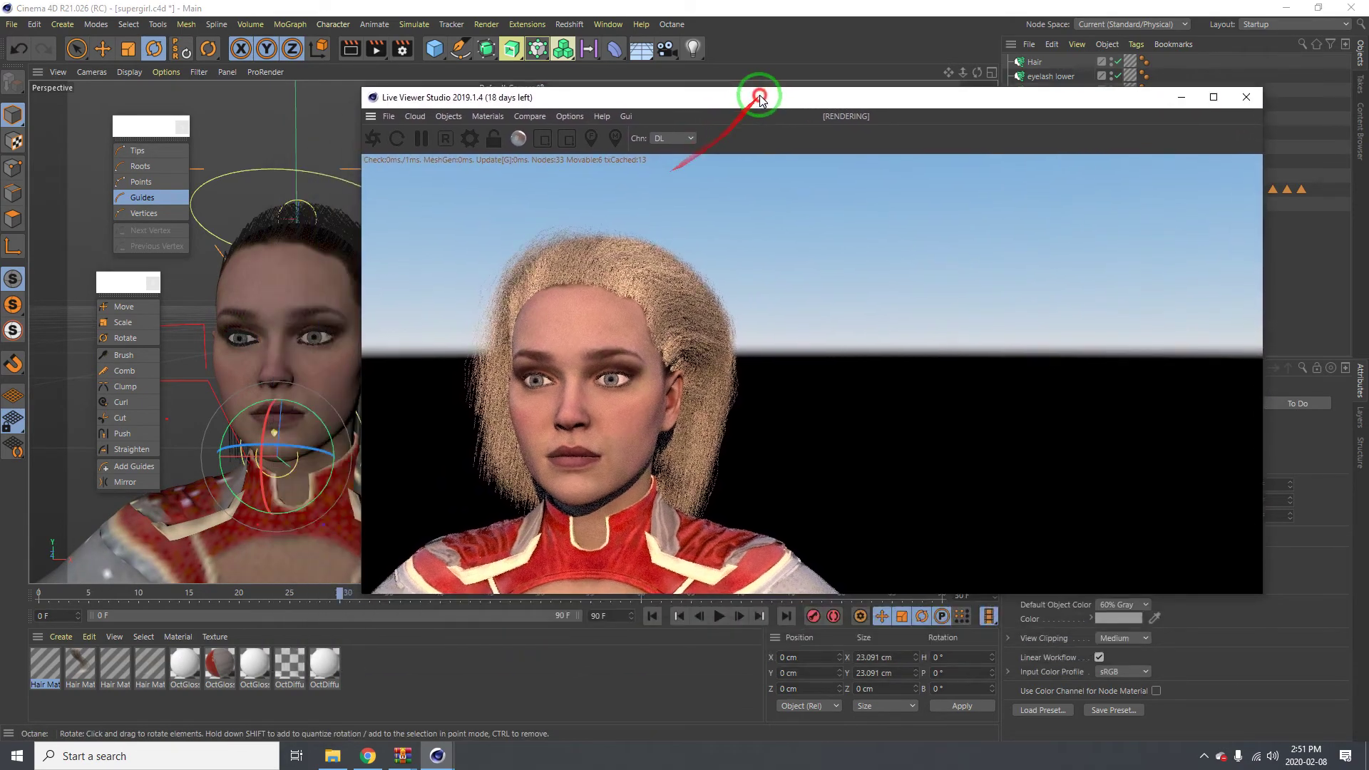
{"action": "left_click_drag", "start_coordinate": [271, 381], "coordinate": [294, 379], "text": "alt"}
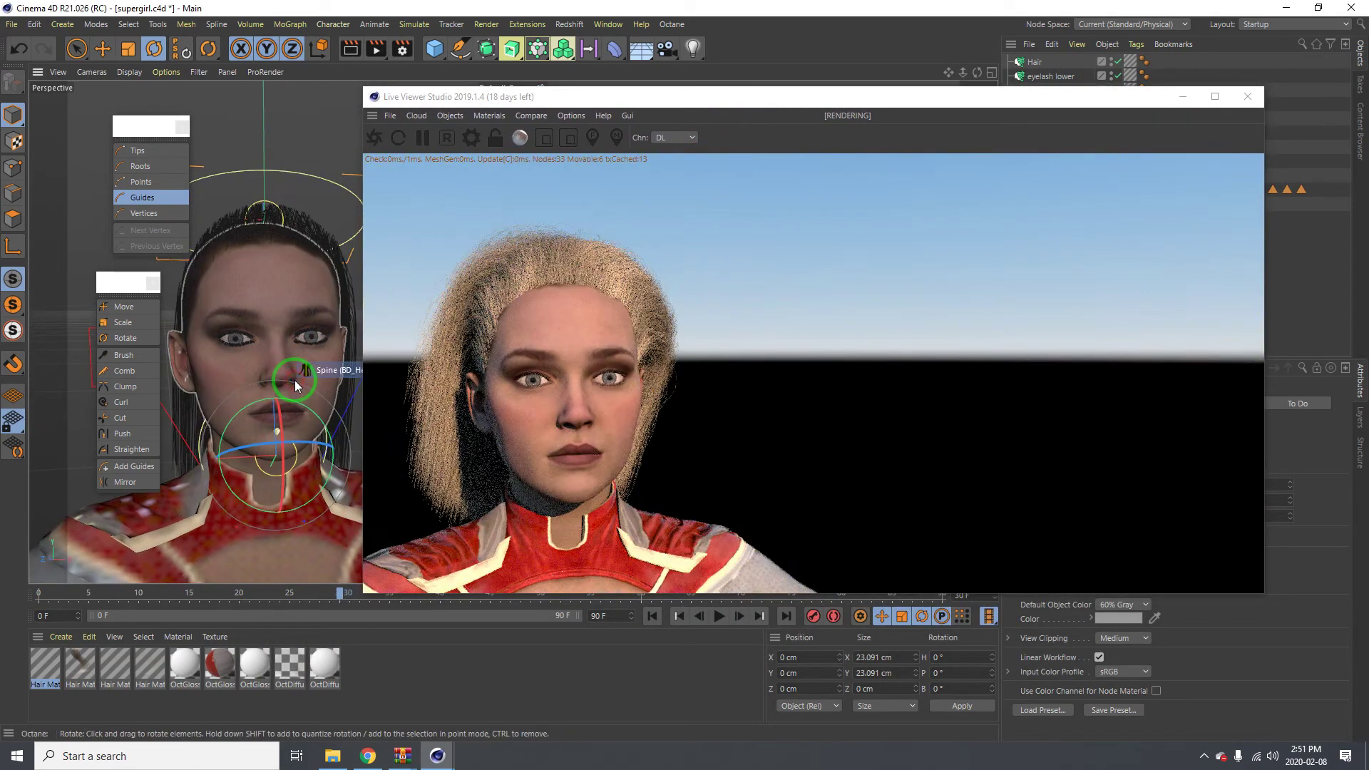
Step: Open Hair Mat, review its Transparency, Thickness and Clump settings, then show Frizz beside the render
{"action": "double_click", "coordinate": [44, 663]}
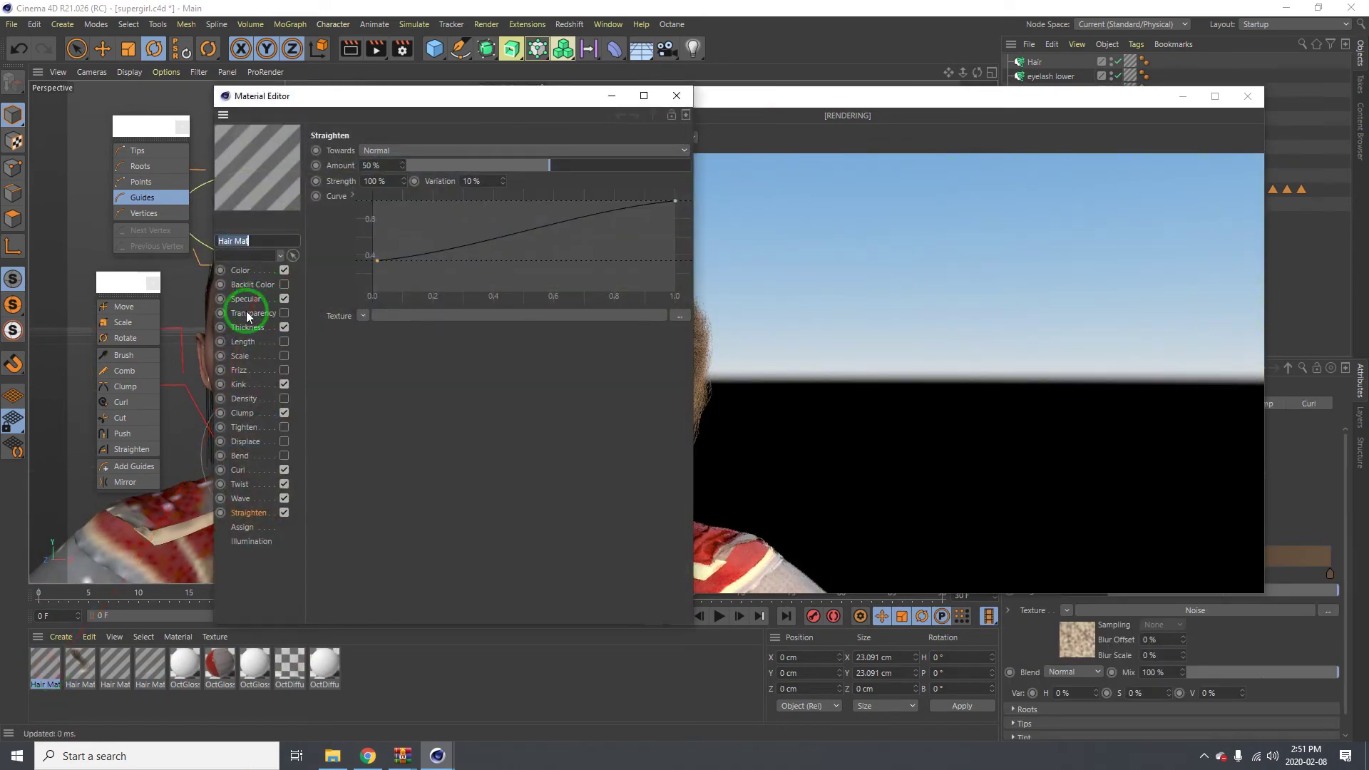
{"action": "left_click", "coordinate": [248, 313]}
{"action": "left_click", "coordinate": [246, 326]}
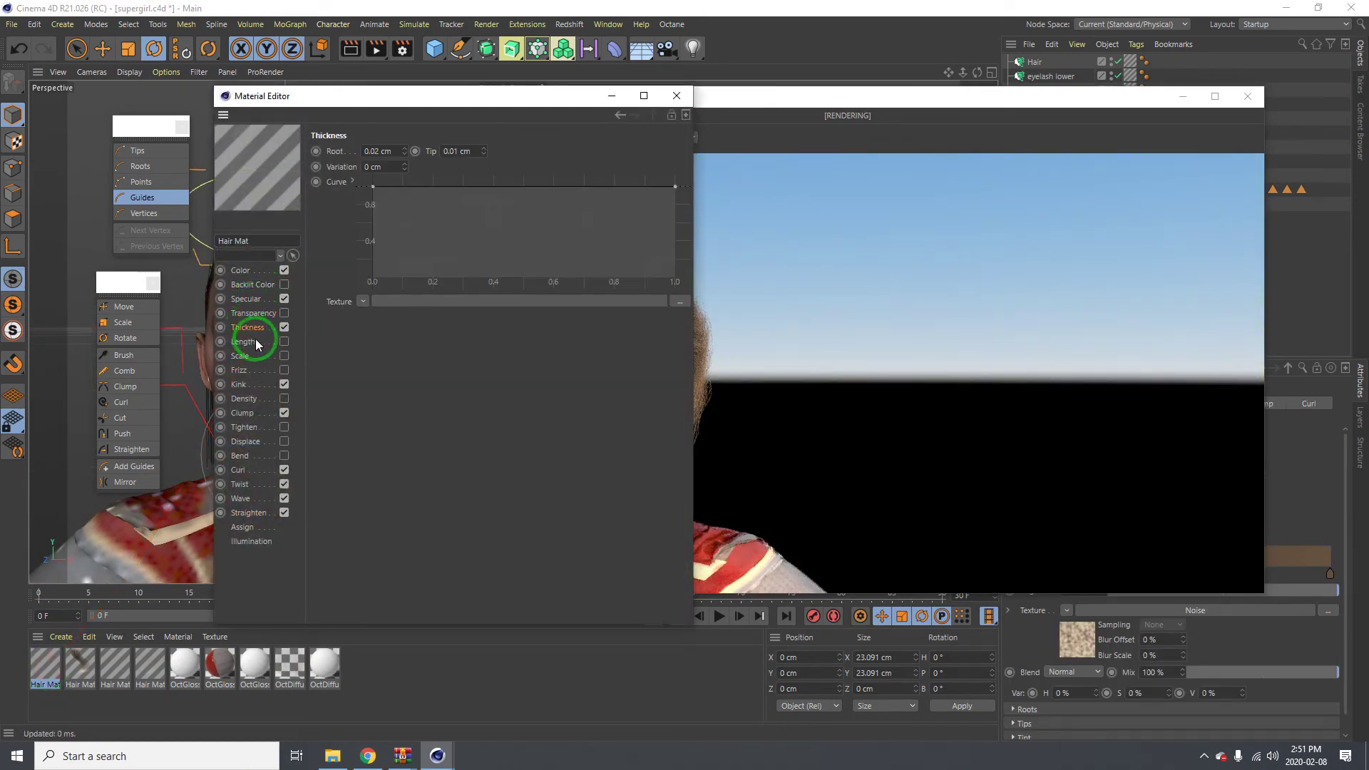
{"action": "left_click", "coordinate": [240, 413]}
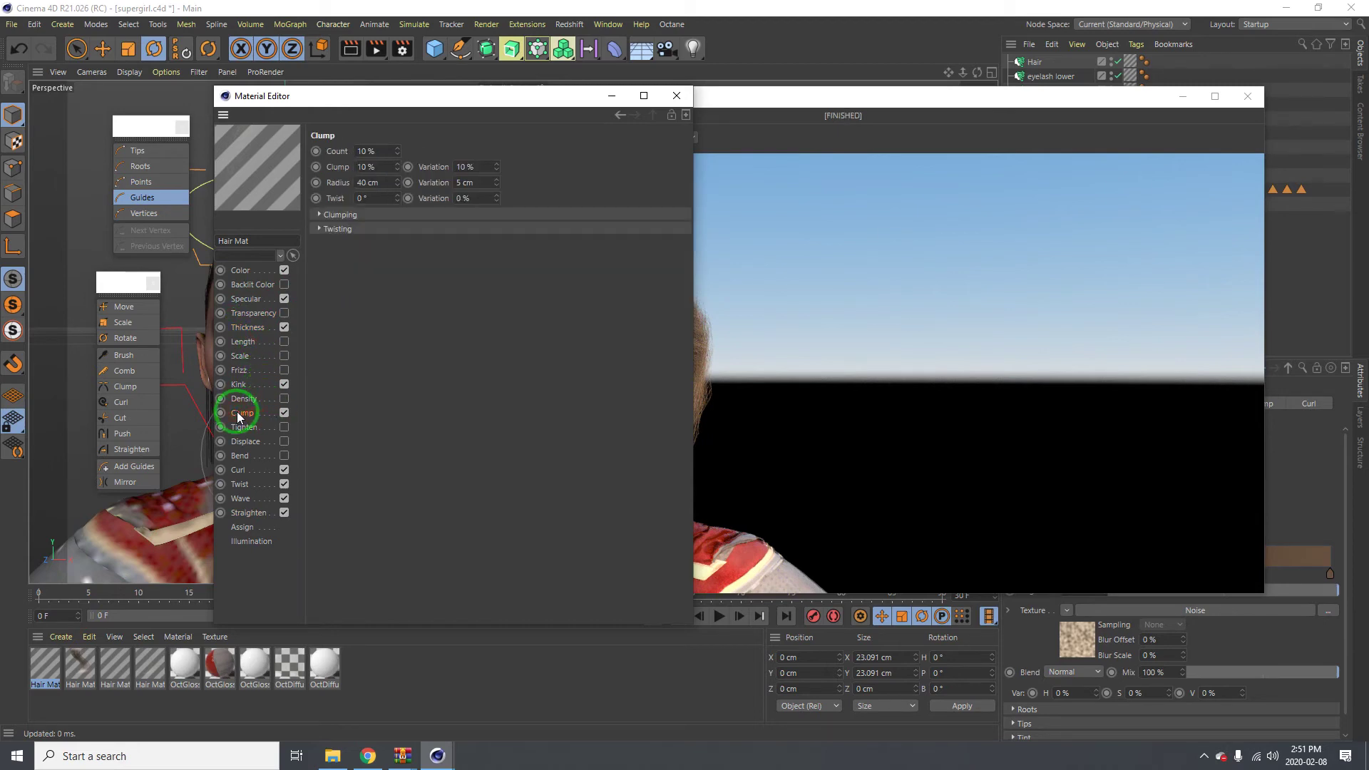
{"action": "left_click_drag", "start_coordinate": [385, 96], "coordinate": [969, 172]}
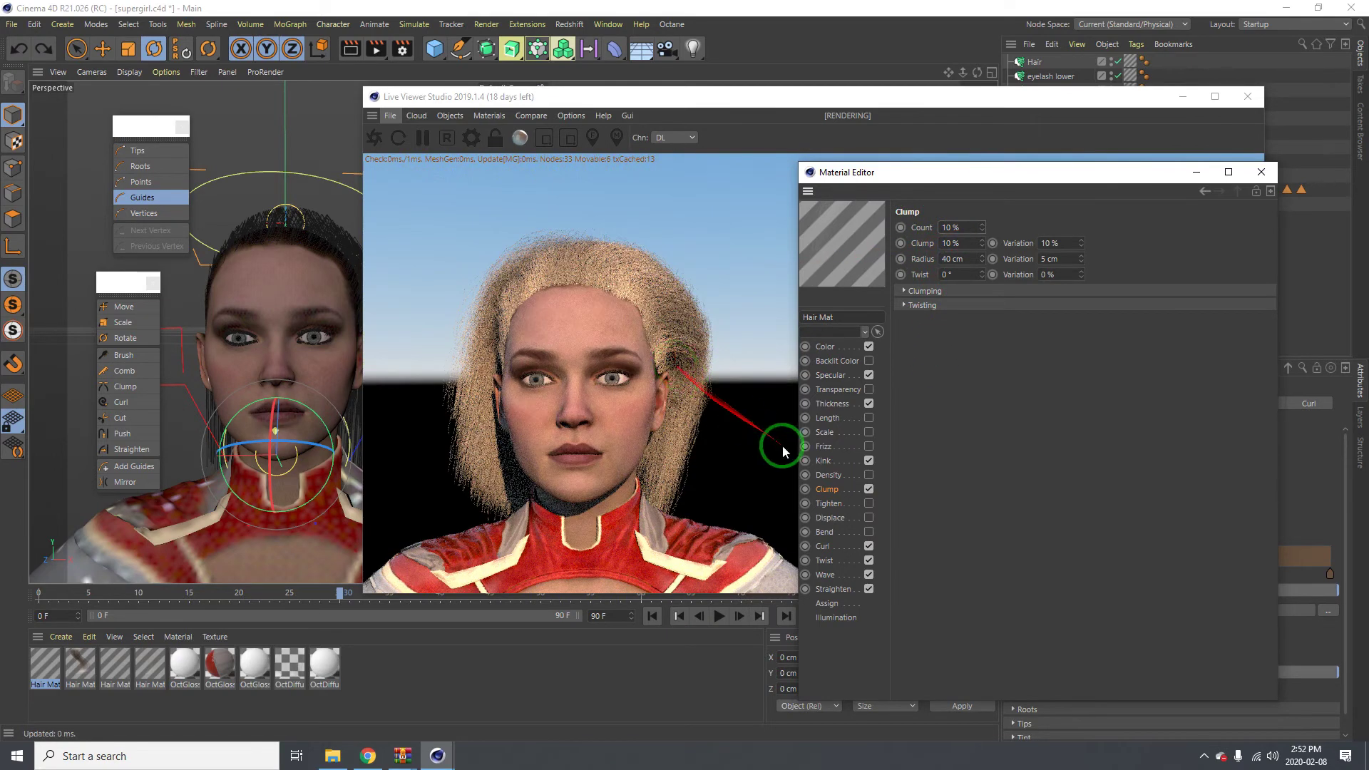
{"action": "left_click", "coordinate": [855, 447]}
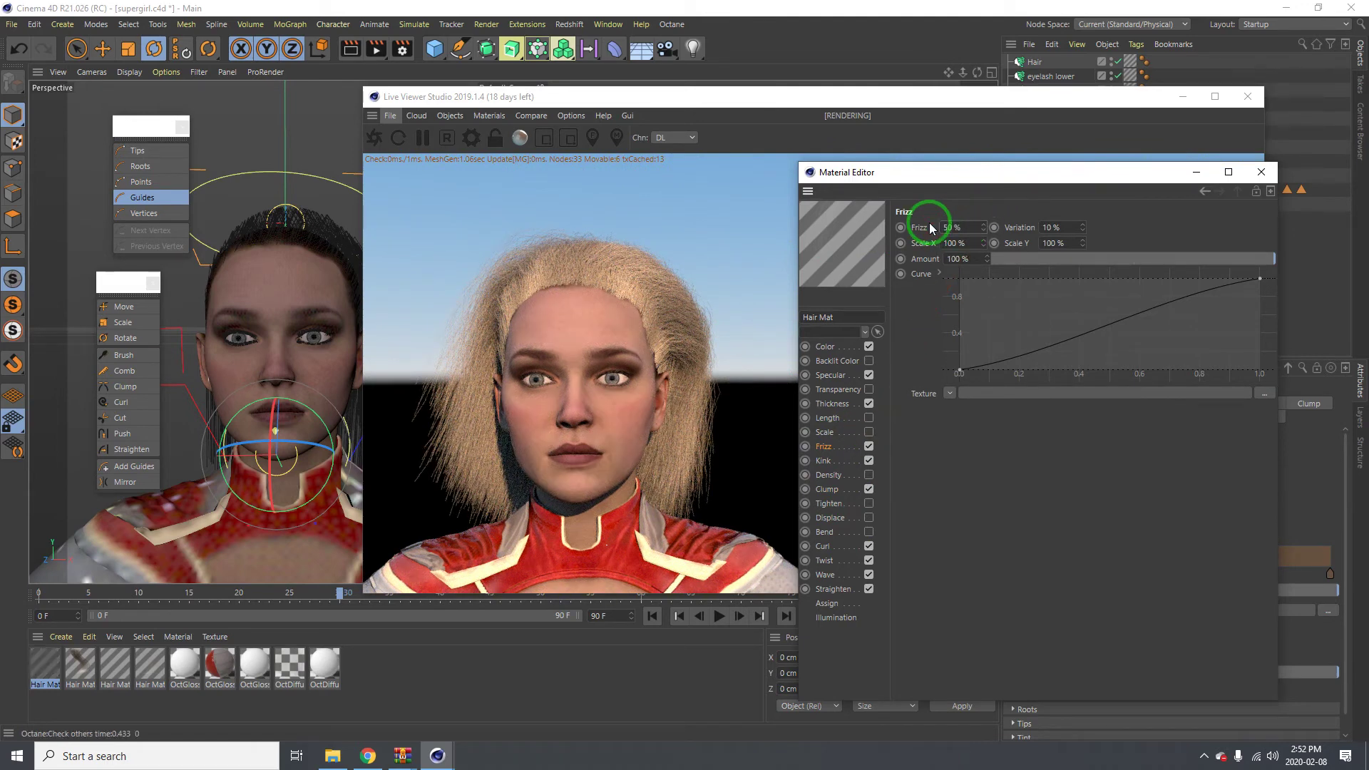
Step: Shape the frizz curve from about 0.8 at the roots to 0.2 at the tips, and set Frizz to 5%
{"action": "left_click", "coordinate": [960, 371]}
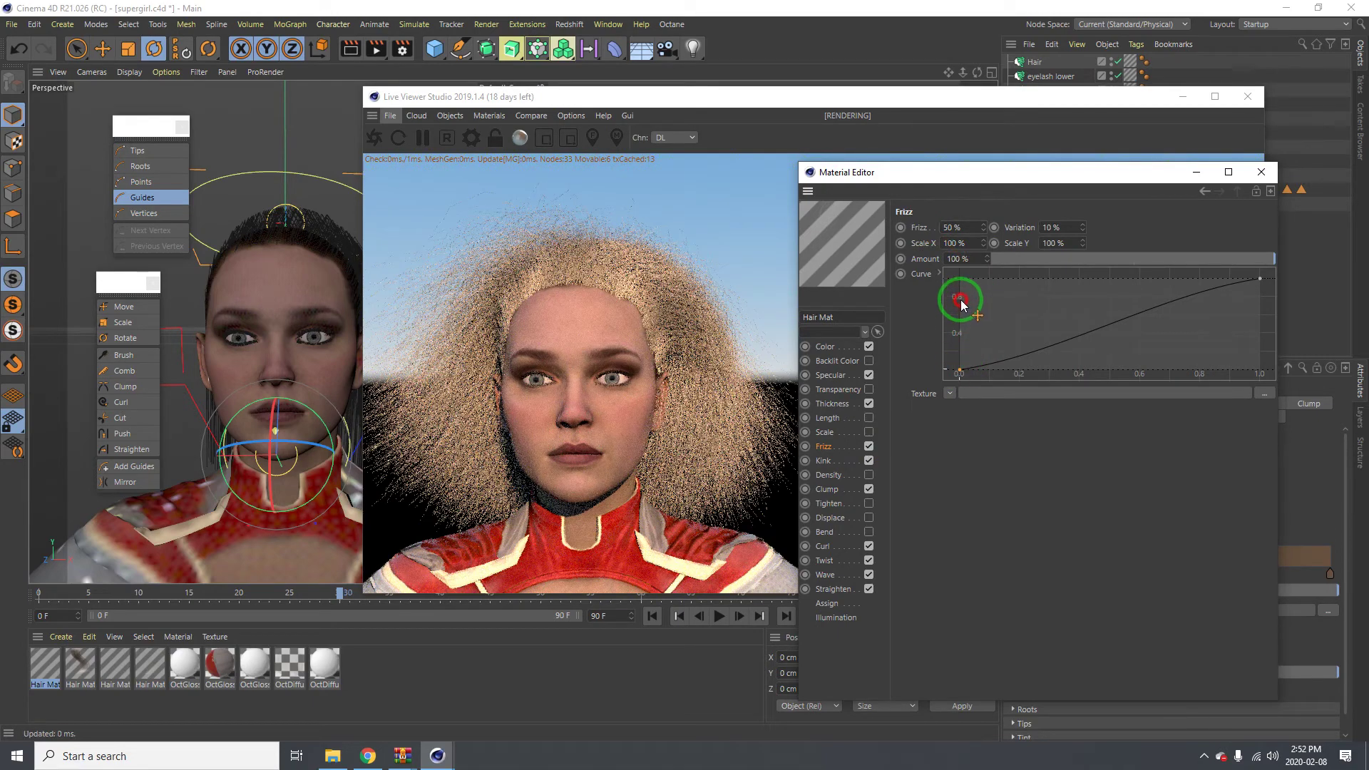
{"action": "left_click_drag", "start_coordinate": [962, 294], "coordinate": [959, 288]}
{"action": "left_click", "coordinate": [1209, 285]}
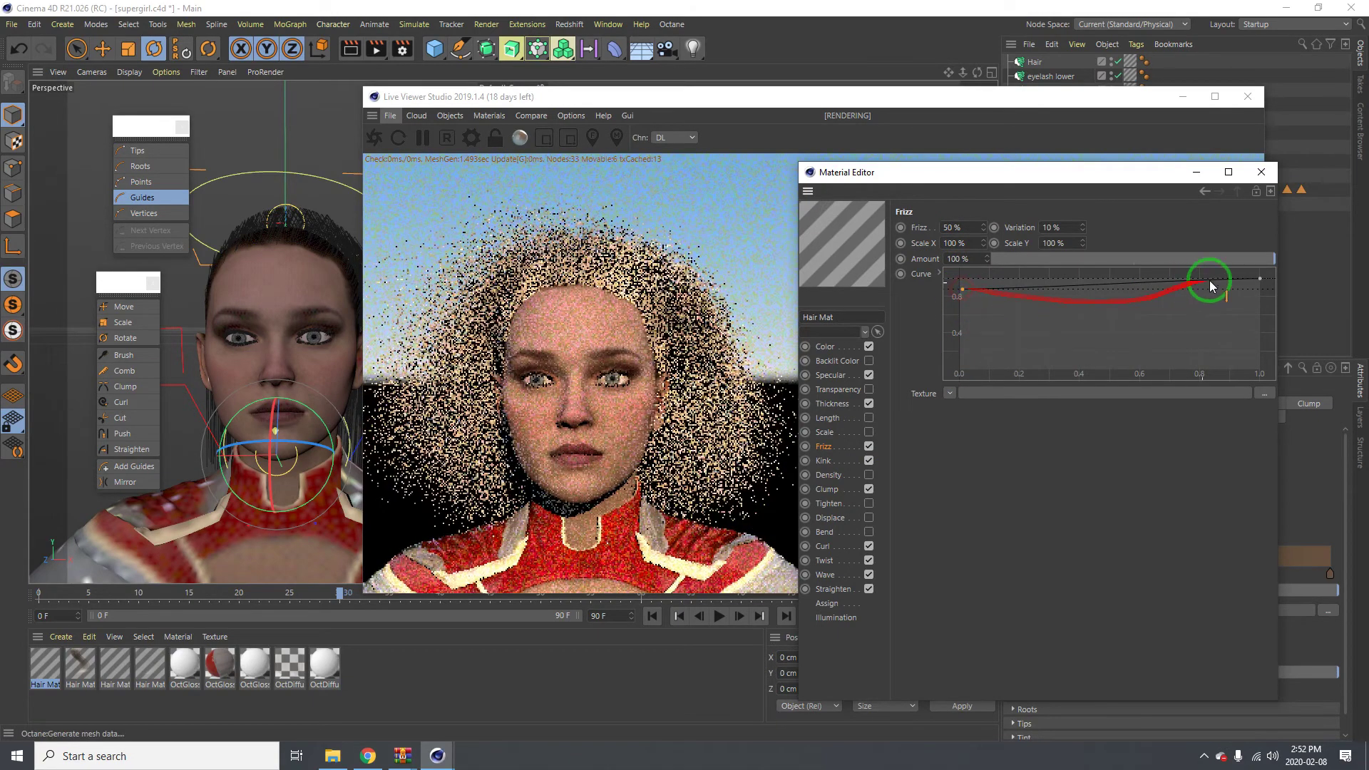
{"action": "left_click", "coordinate": [1259, 279]}
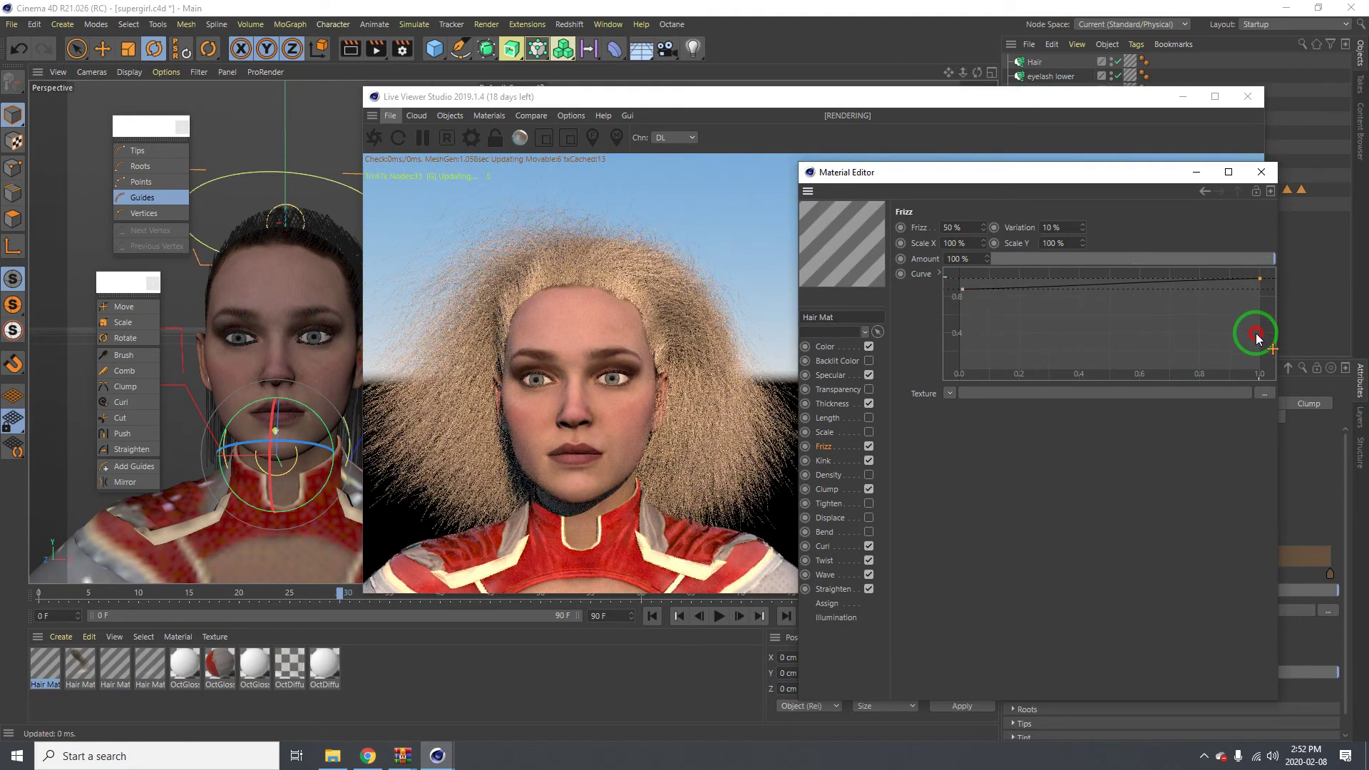
{"action": "left_click_drag", "start_coordinate": [1257, 339], "coordinate": [1257, 360]}
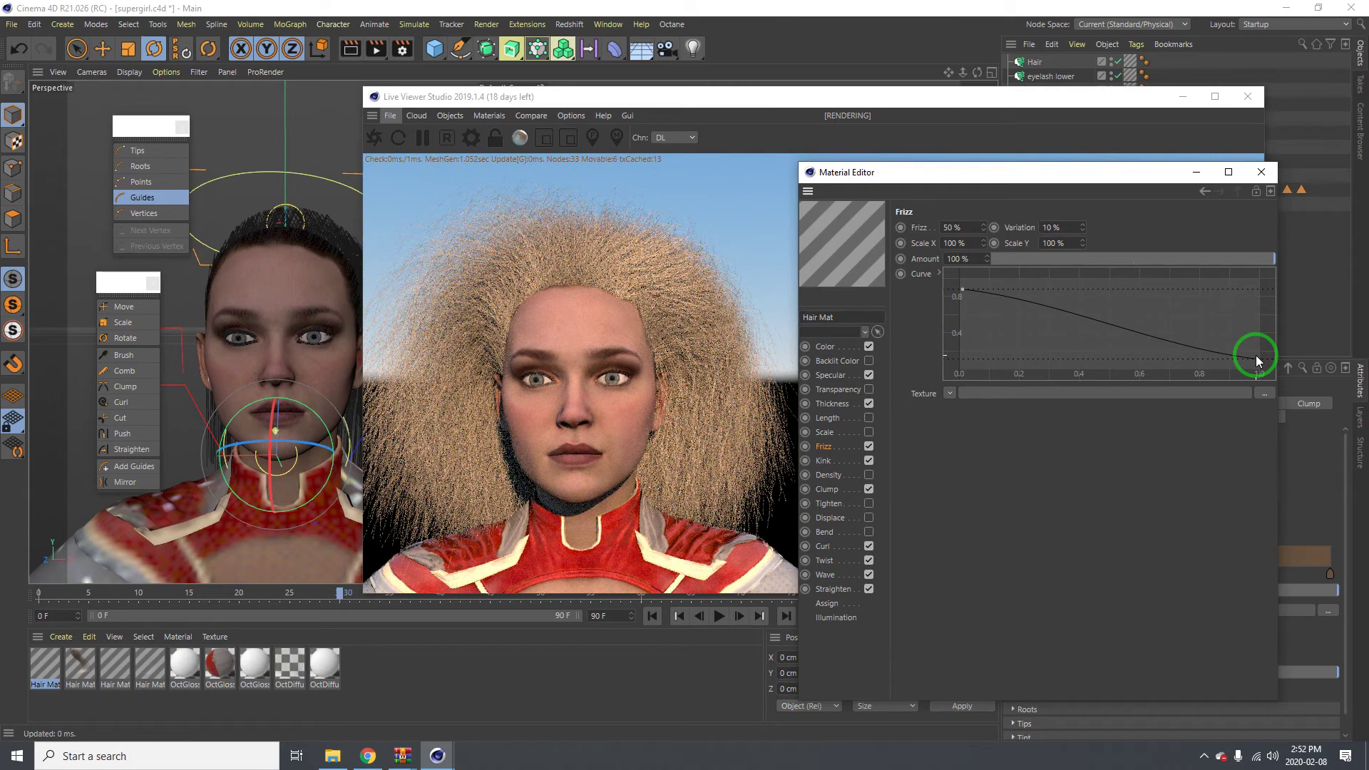
{"action": "left_click", "coordinate": [961, 227]}
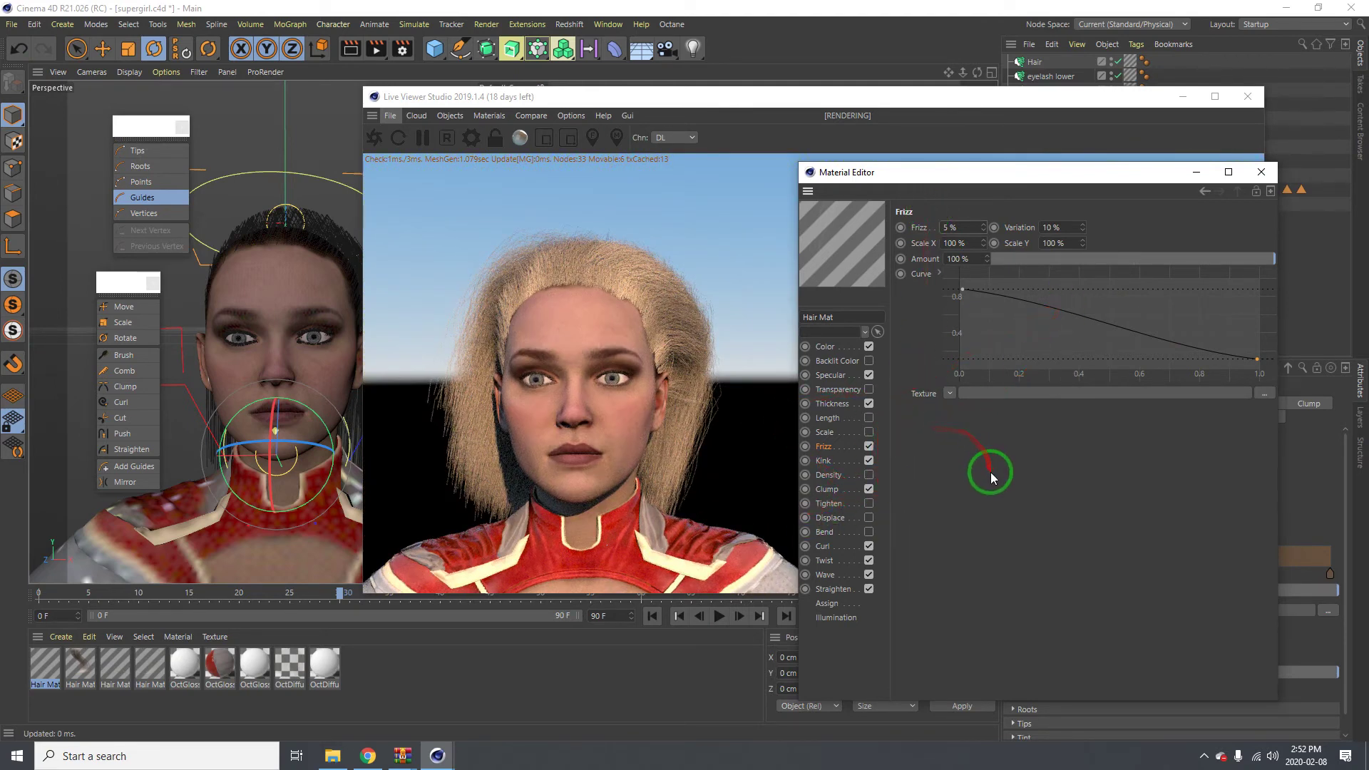
Step: Orbit the live render to check the hair from the side and front, then frame the head
{"action": "left_click_drag", "start_coordinate": [613, 388], "coordinate": [502, 395]}
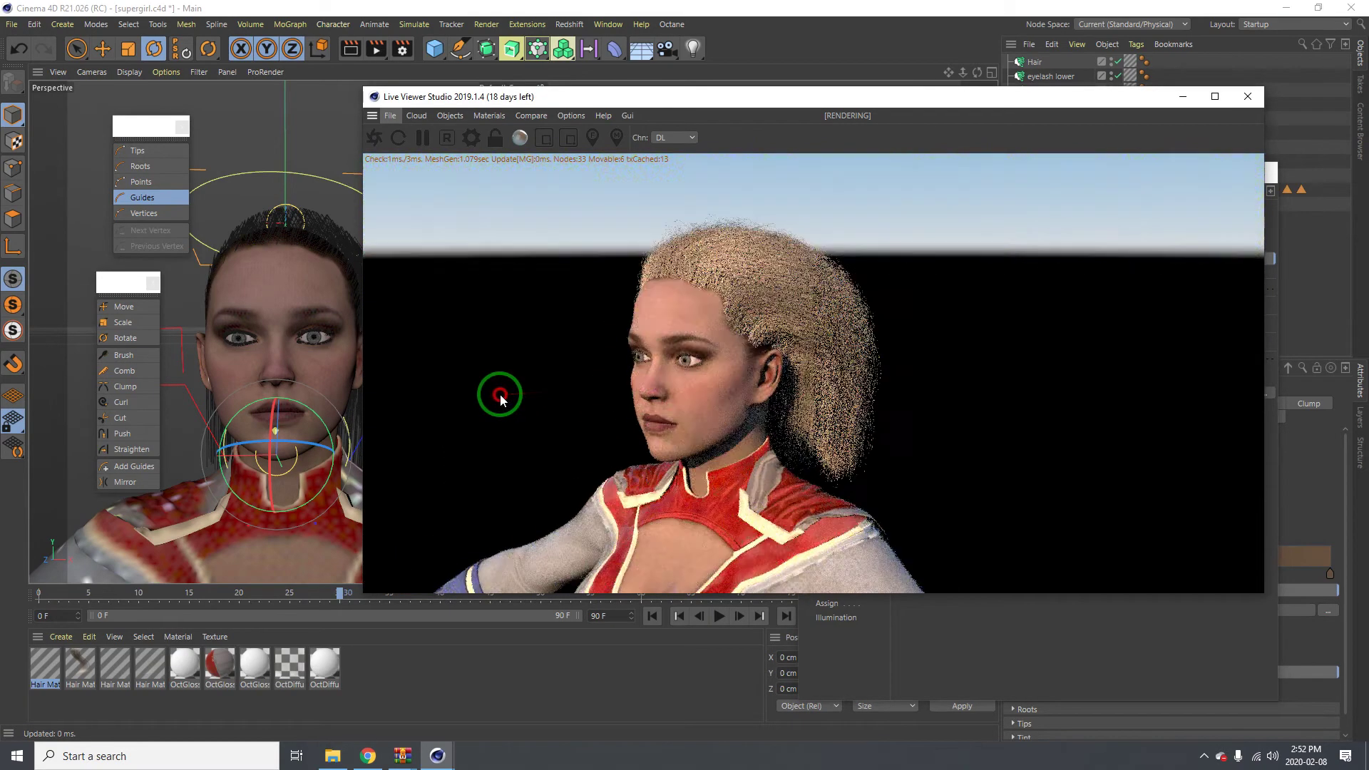
{"action": "left_click_drag", "start_coordinate": [673, 362], "coordinate": [746, 360]}
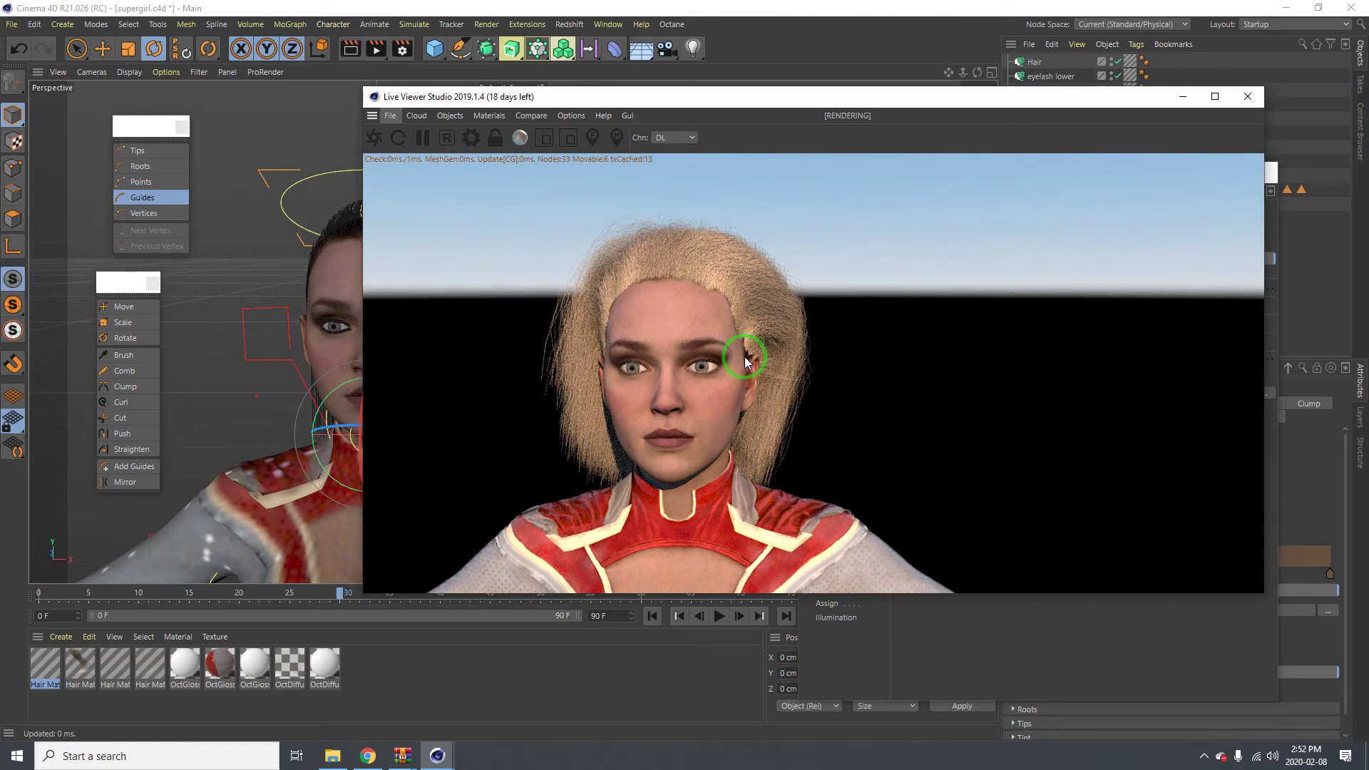
{"action": "middle_click_drag", "start_coordinate": [328, 307], "coordinate": [234, 323], "text": "alt"}
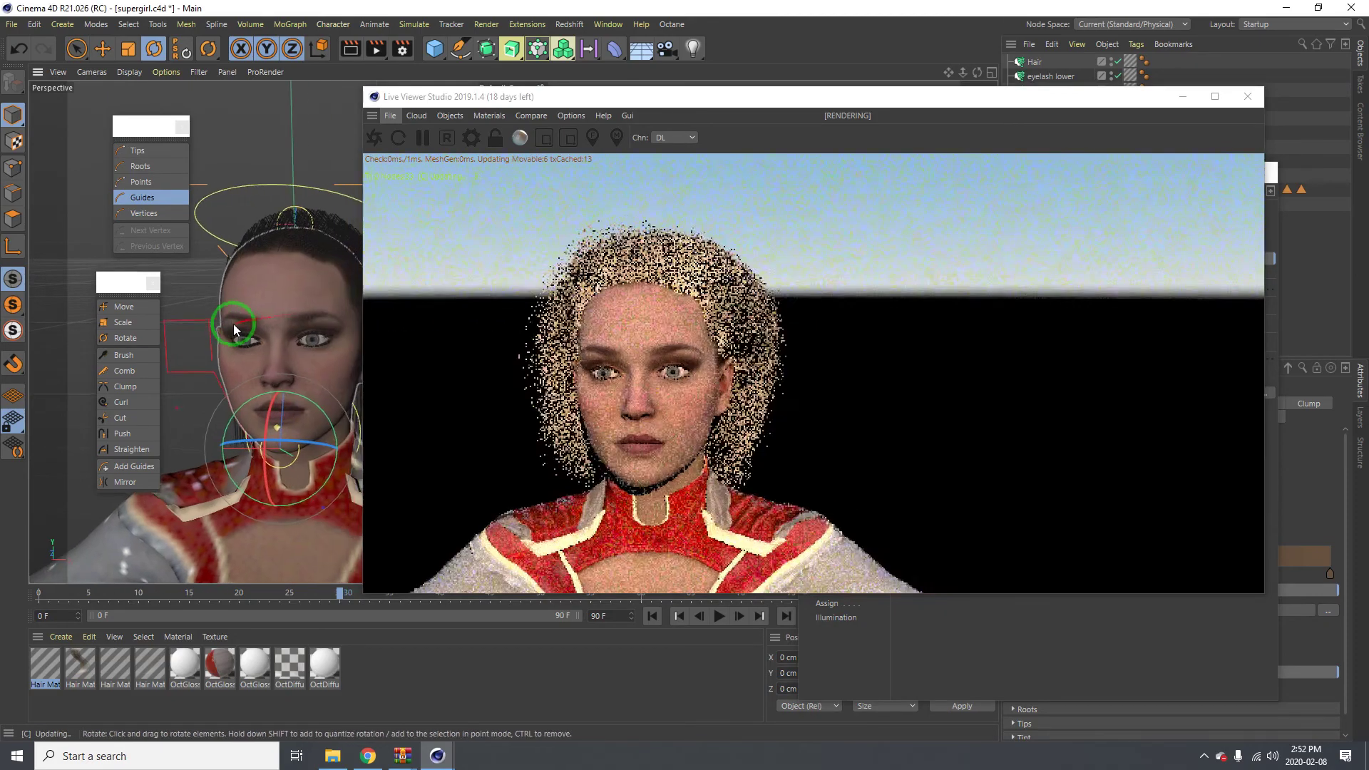
{"action": "scroll", "coordinate": [277, 258], "scroll_direction": "up", "scroll_amount": 3}
{"action": "middle_click_drag", "start_coordinate": [276, 257], "coordinate": [249, 359], "text": "alt"}
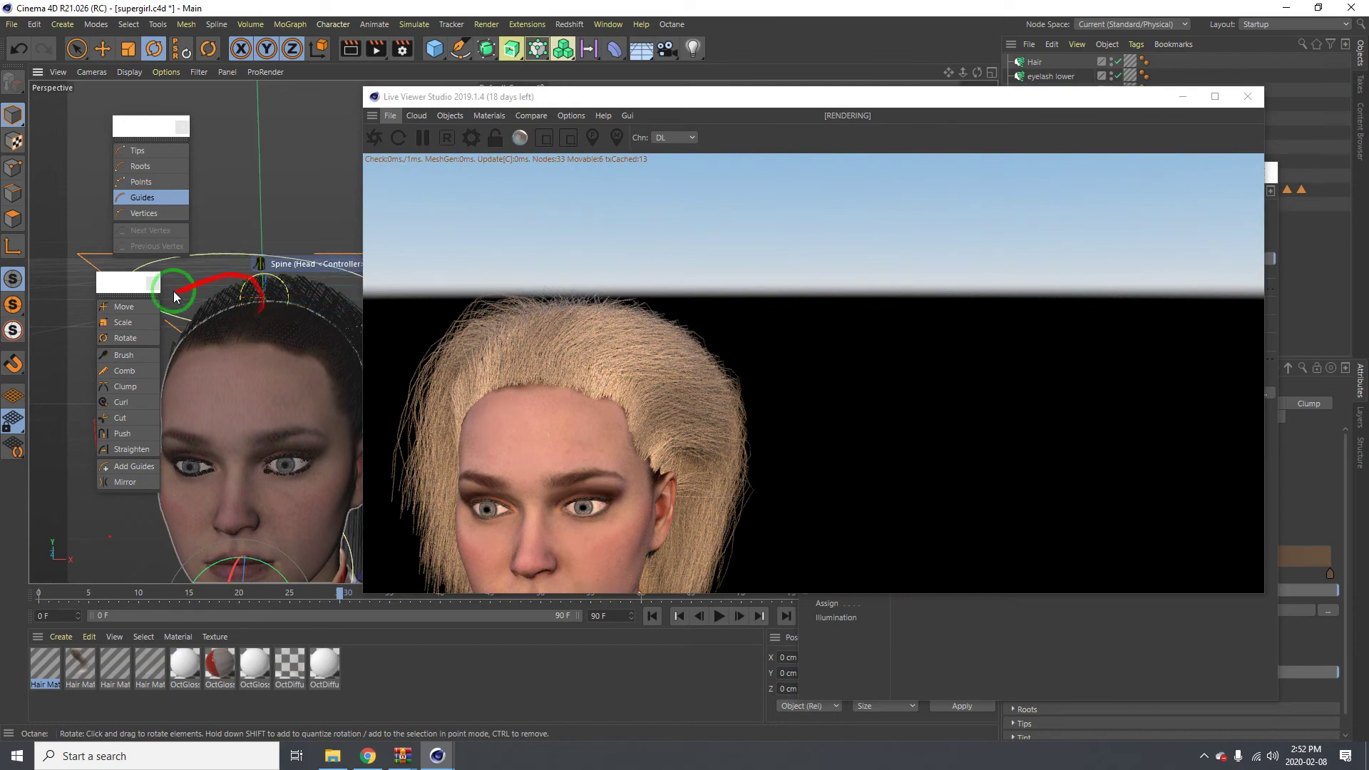
{"action": "left_click", "coordinate": [125, 338]}
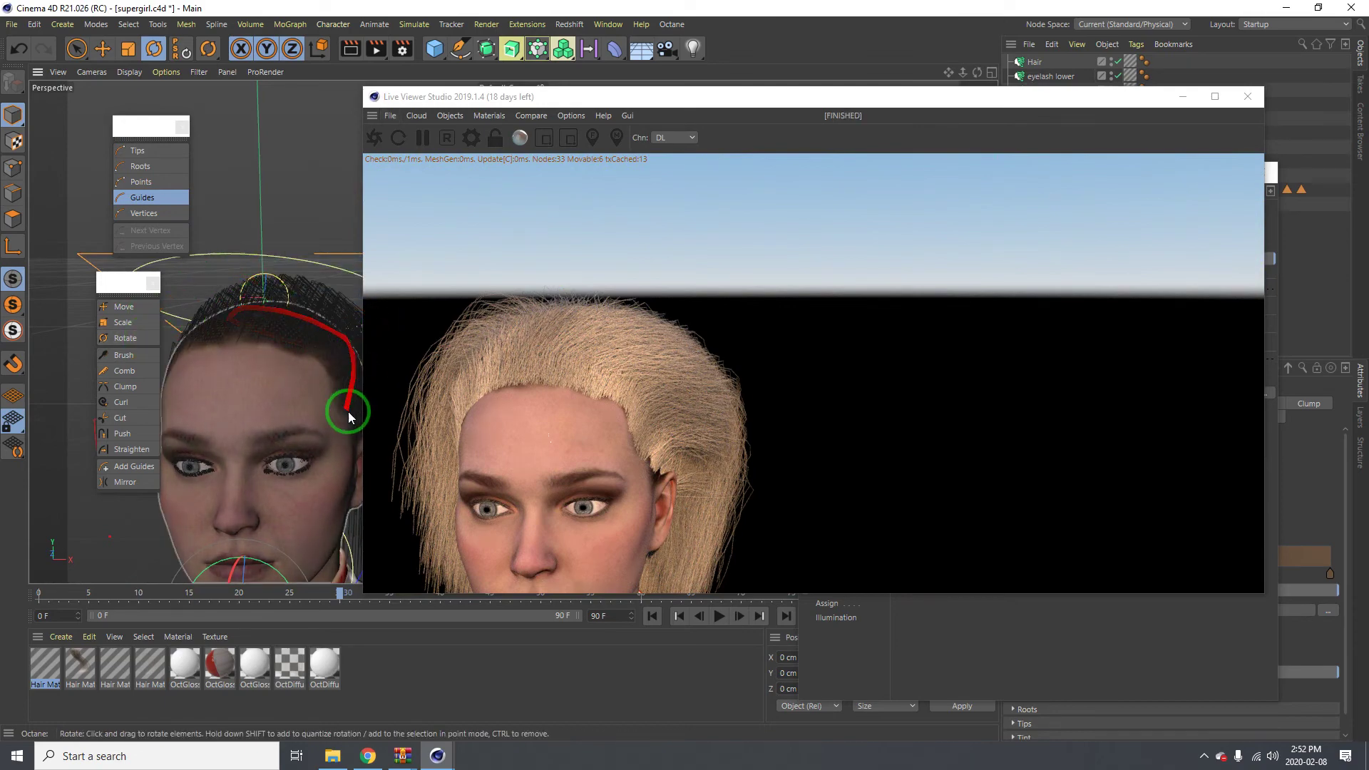
{"action": "scroll", "coordinate": [331, 409], "scroll_direction": "down", "scroll_amount": 3}
{"action": "middle_click_drag", "start_coordinate": [325, 436], "coordinate": [360, 293], "text": "alt"}
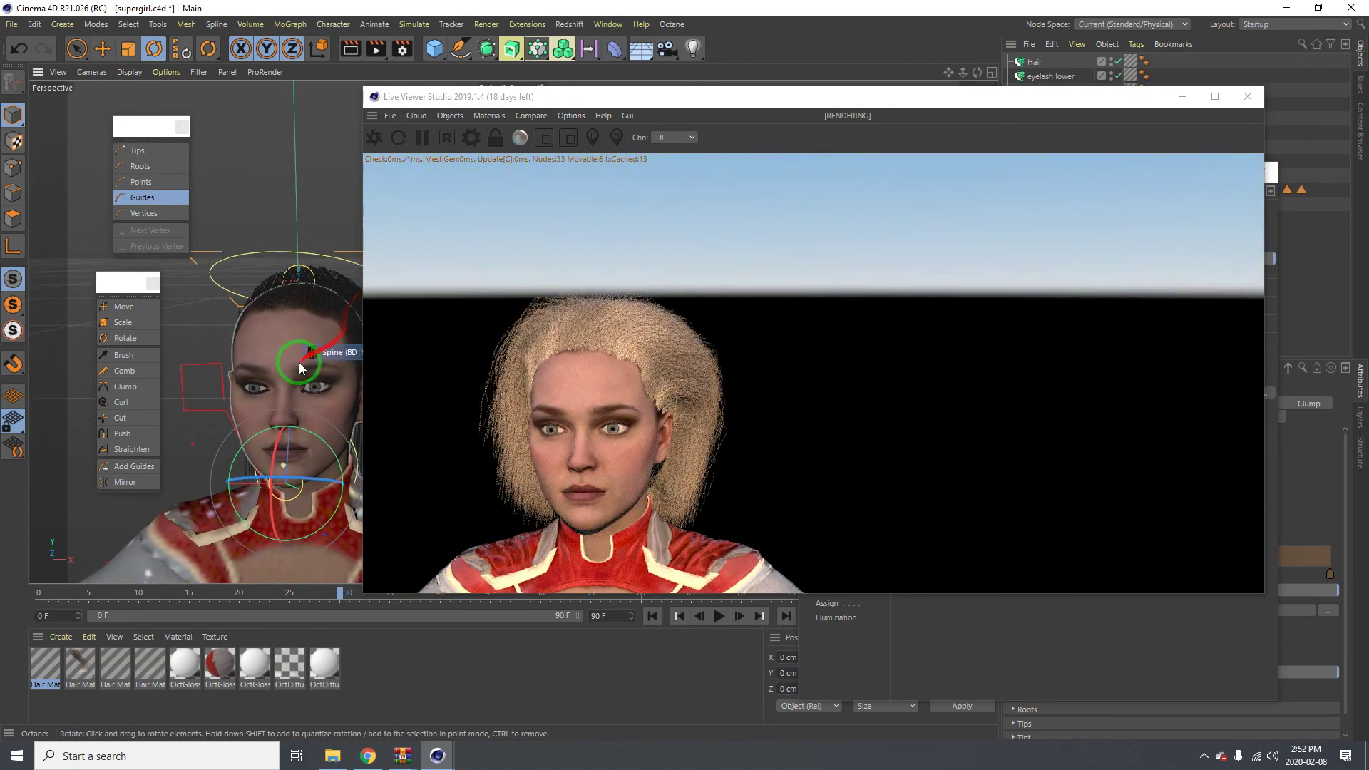
Step: Orbit around the head to inspect the hair in side profile, front and three-quarter views
{"action": "scroll", "coordinate": [298, 374], "scroll_direction": "up", "scroll_amount": 3}
{"action": "left_click_drag", "start_coordinate": [297, 378], "coordinate": [383, 364], "text": "alt"}
{"action": "scroll", "coordinate": [264, 399], "scroll_direction": "up", "scroll_amount": 5}
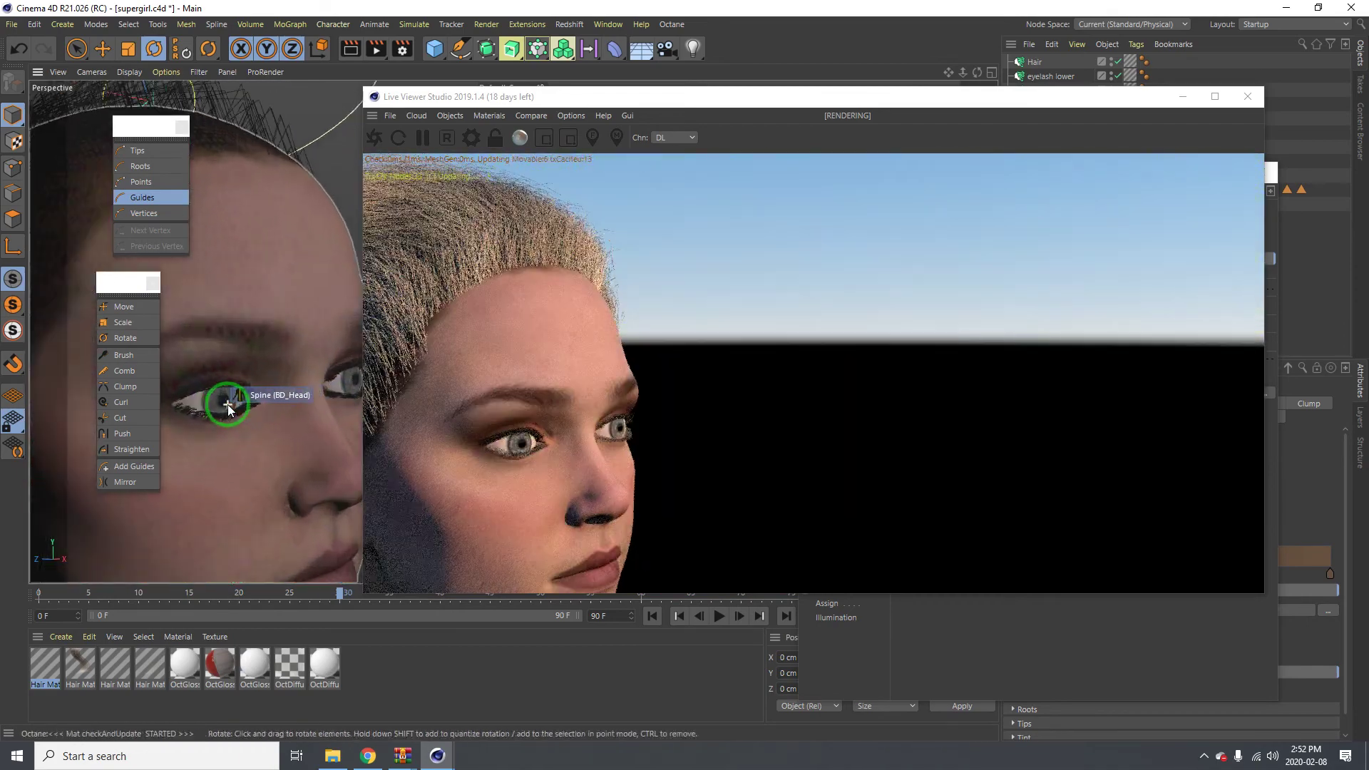
{"action": "left_click_drag", "start_coordinate": [228, 404], "coordinate": [318, 422], "text": "alt"}
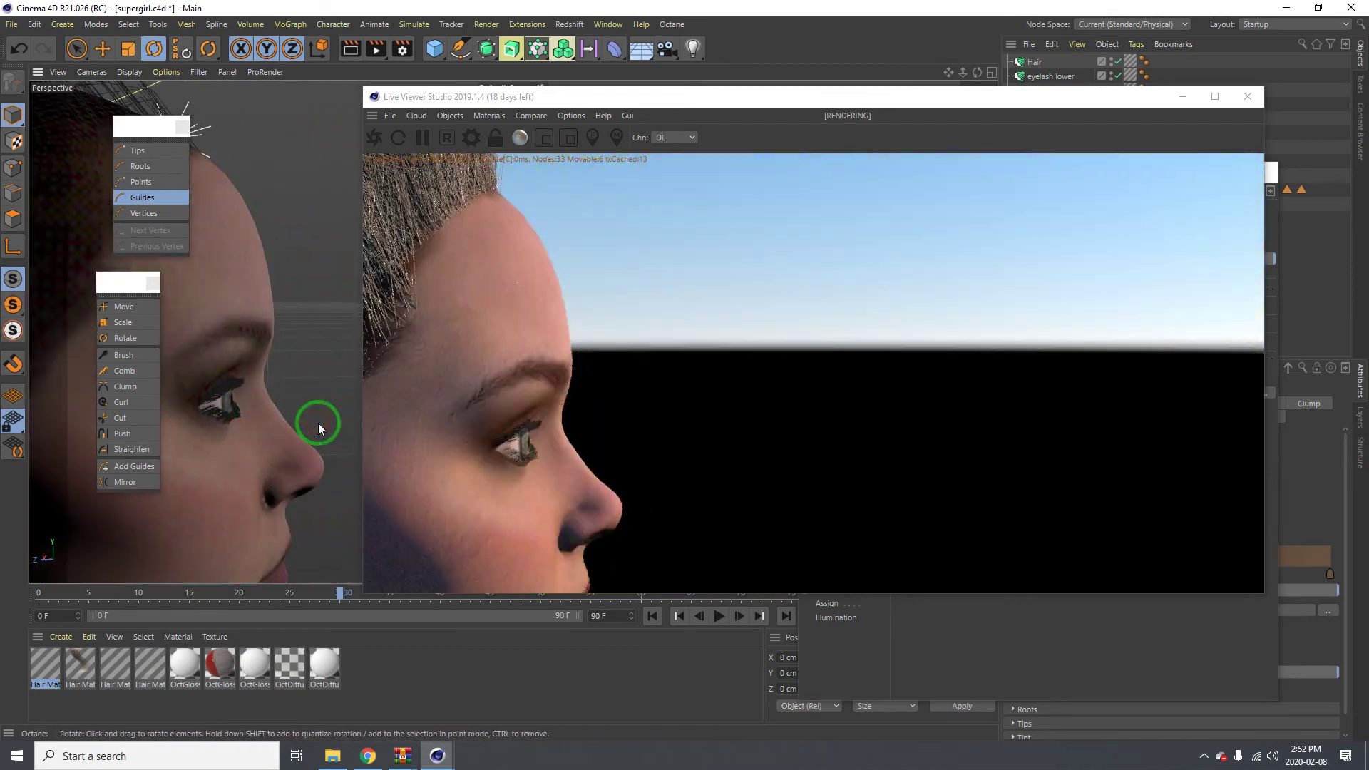
{"action": "left_click_drag", "start_coordinate": [241, 396], "coordinate": [215, 273], "text": "alt"}
{"action": "scroll", "coordinate": [251, 271], "scroll_direction": "down", "scroll_amount": 3}
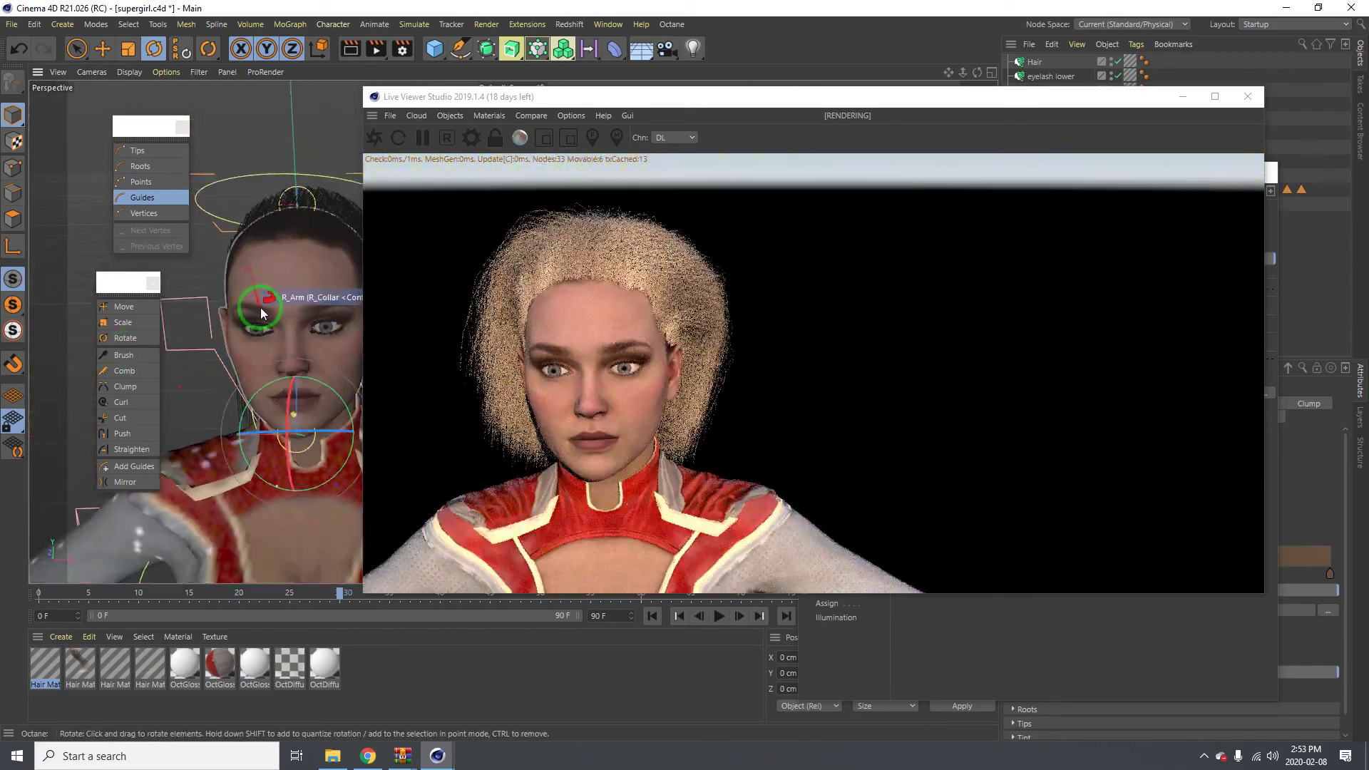
{"action": "middle_click_drag", "start_coordinate": [260, 306], "coordinate": [285, 210], "text": "alt"}
{"action": "left_click_drag", "start_coordinate": [312, 241], "coordinate": [372, 296], "text": "alt"}
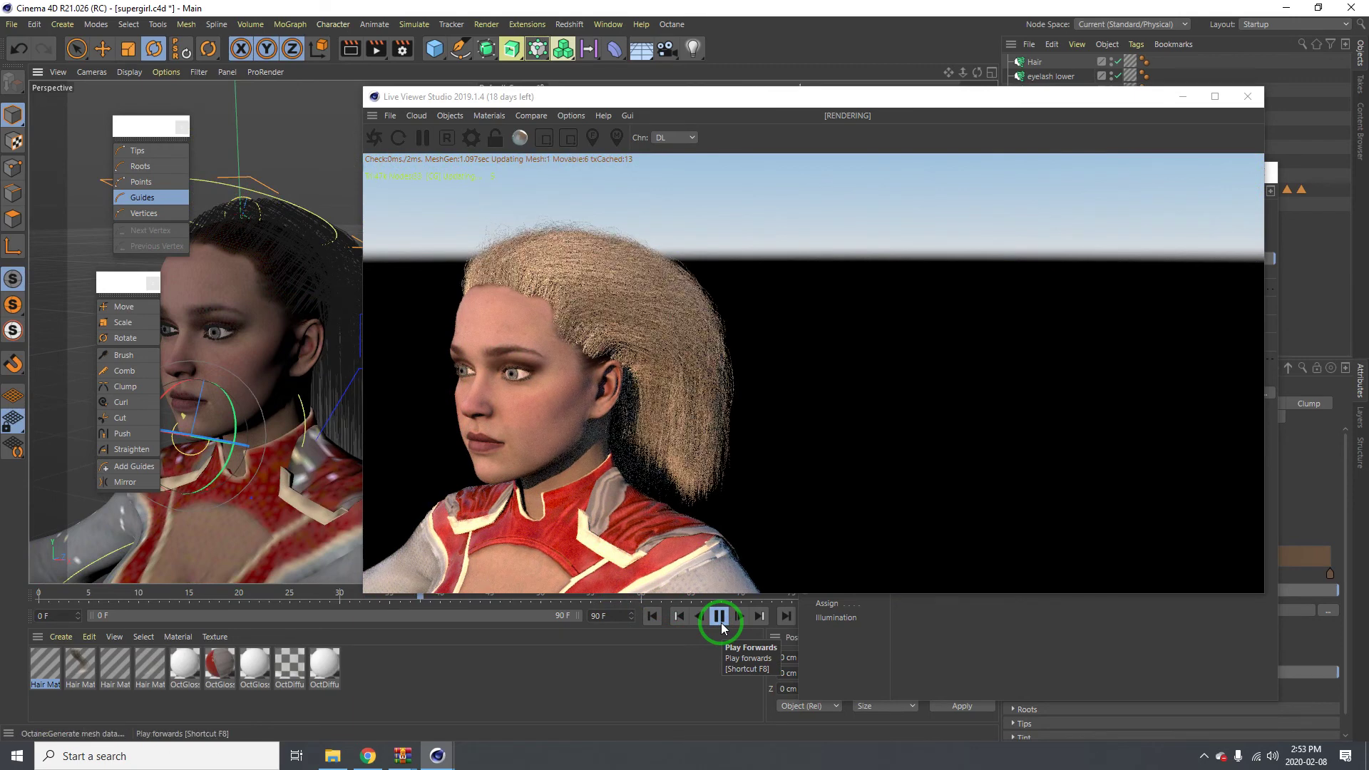
Step: Stop the animation and rotate the view so supergirl's head faces forward
{"action": "left_click", "coordinate": [719, 616]}
{"action": "left_click_drag", "start_coordinate": [238, 328], "coordinate": [406, 429]}
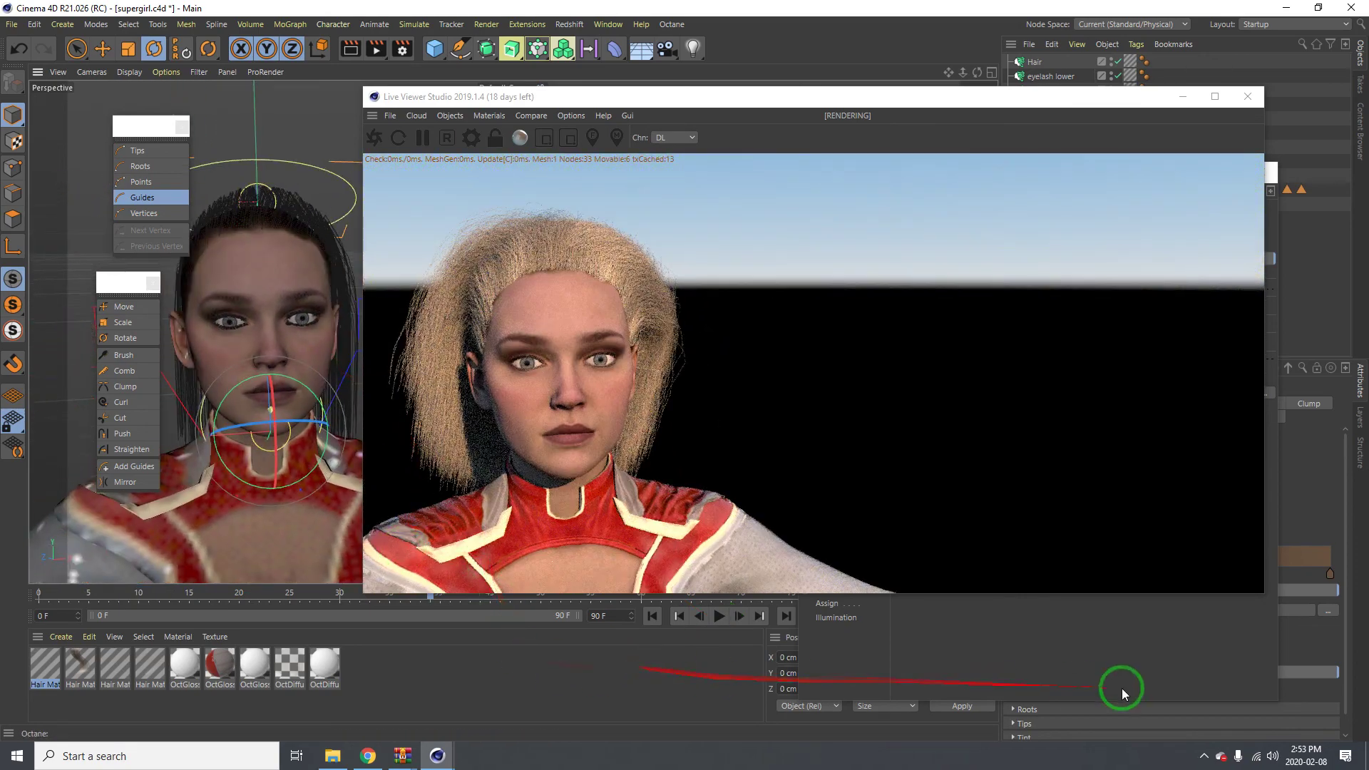
{"action": "left_click", "coordinate": [1202, 757]}
{"action": "left_click", "coordinate": [1191, 698]}
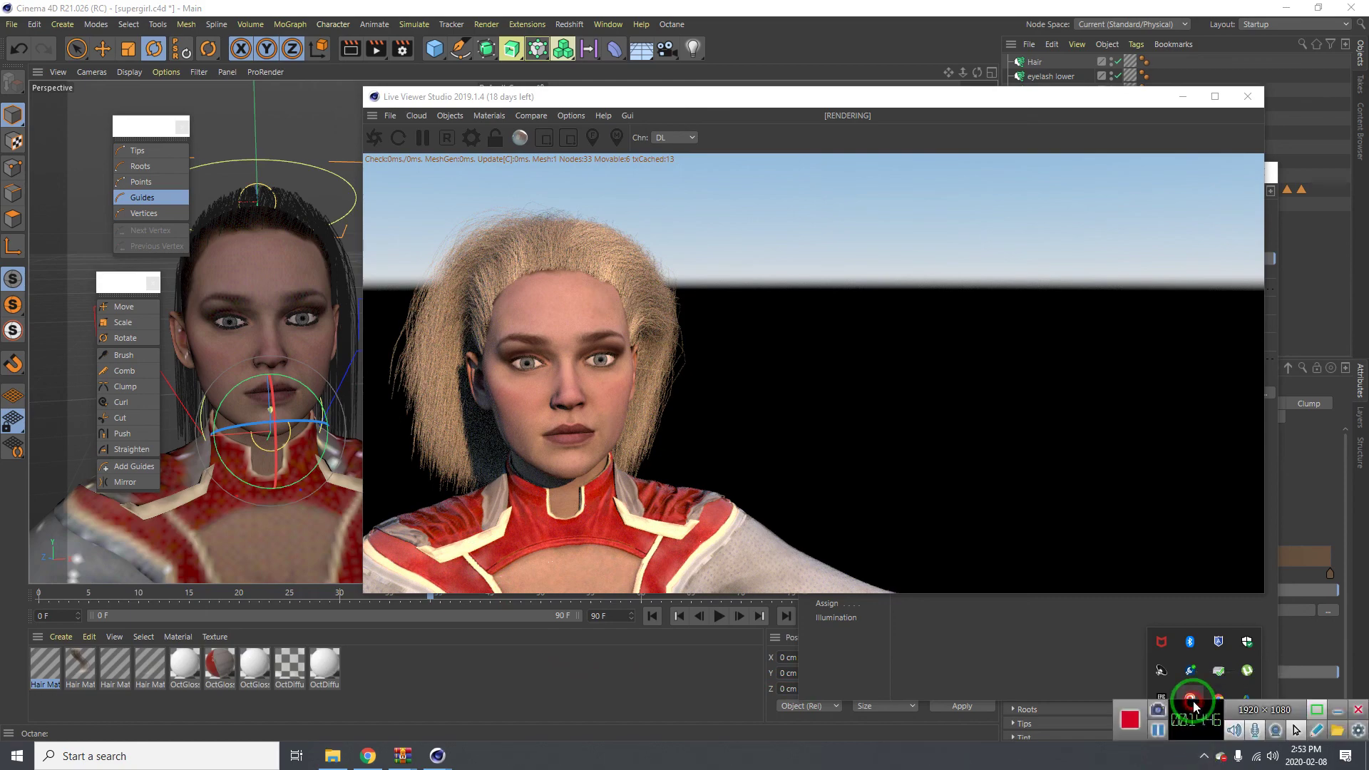